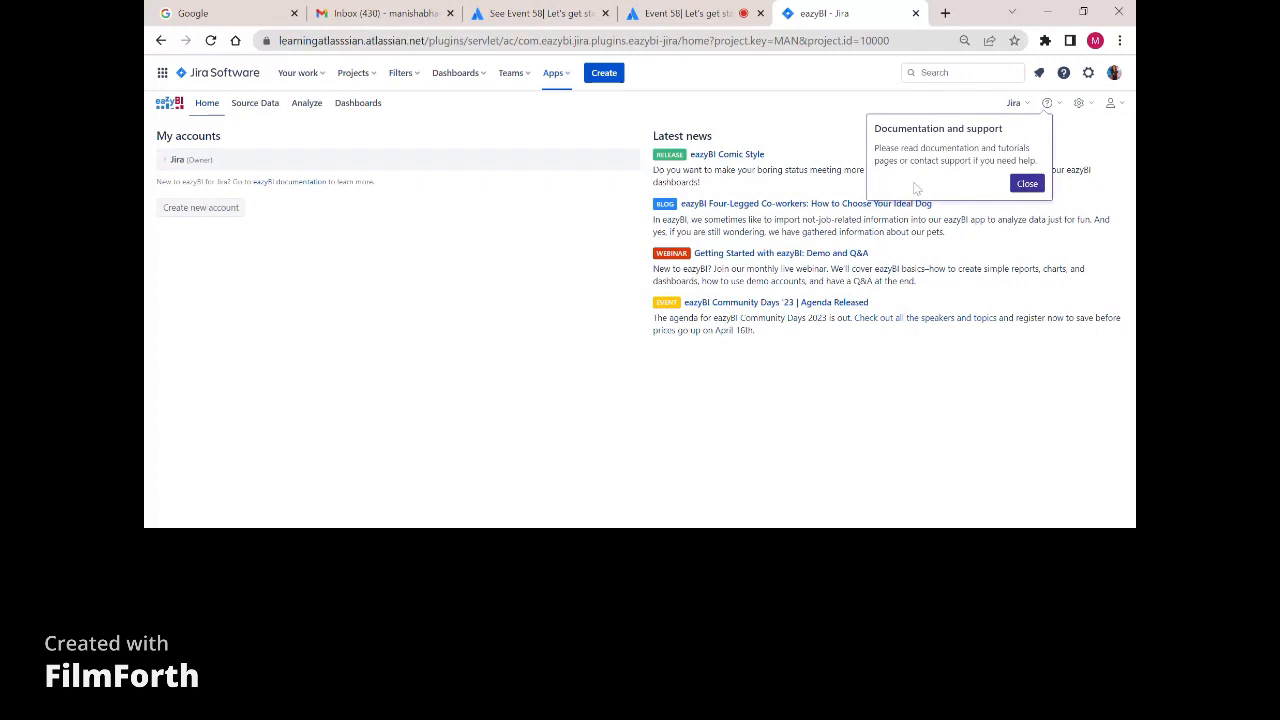
Dismiss the documentation and support tip, and view the source application types available under Source Data.
{"action": "left_click", "coordinate": [1027, 184]}
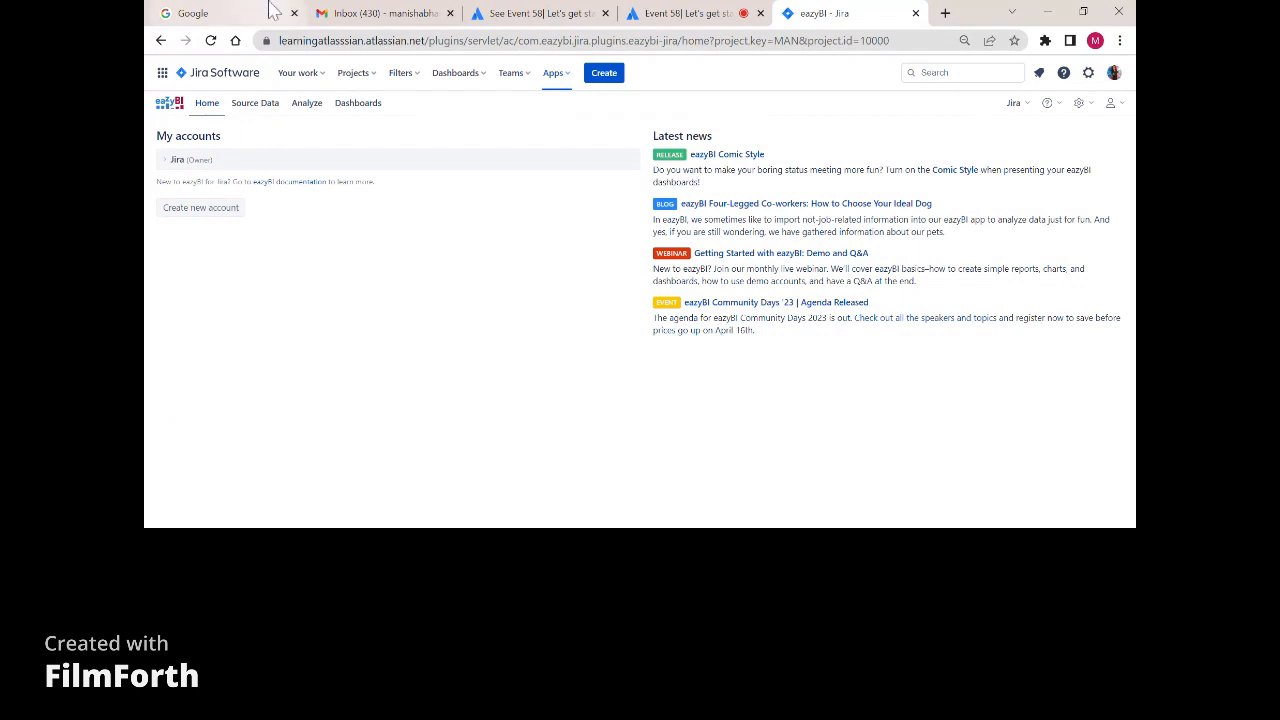
{"action": "left_click", "coordinate": [236, 104]}
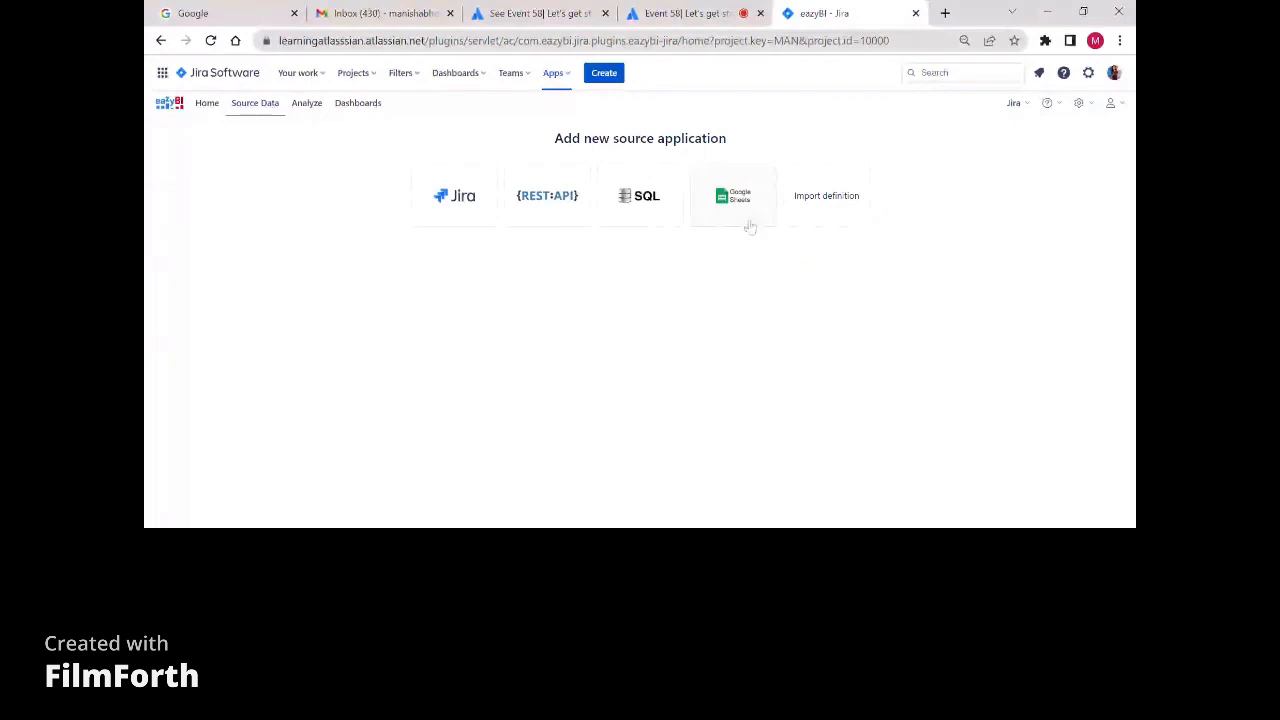
{"action": "left_click", "coordinate": [210, 104]}
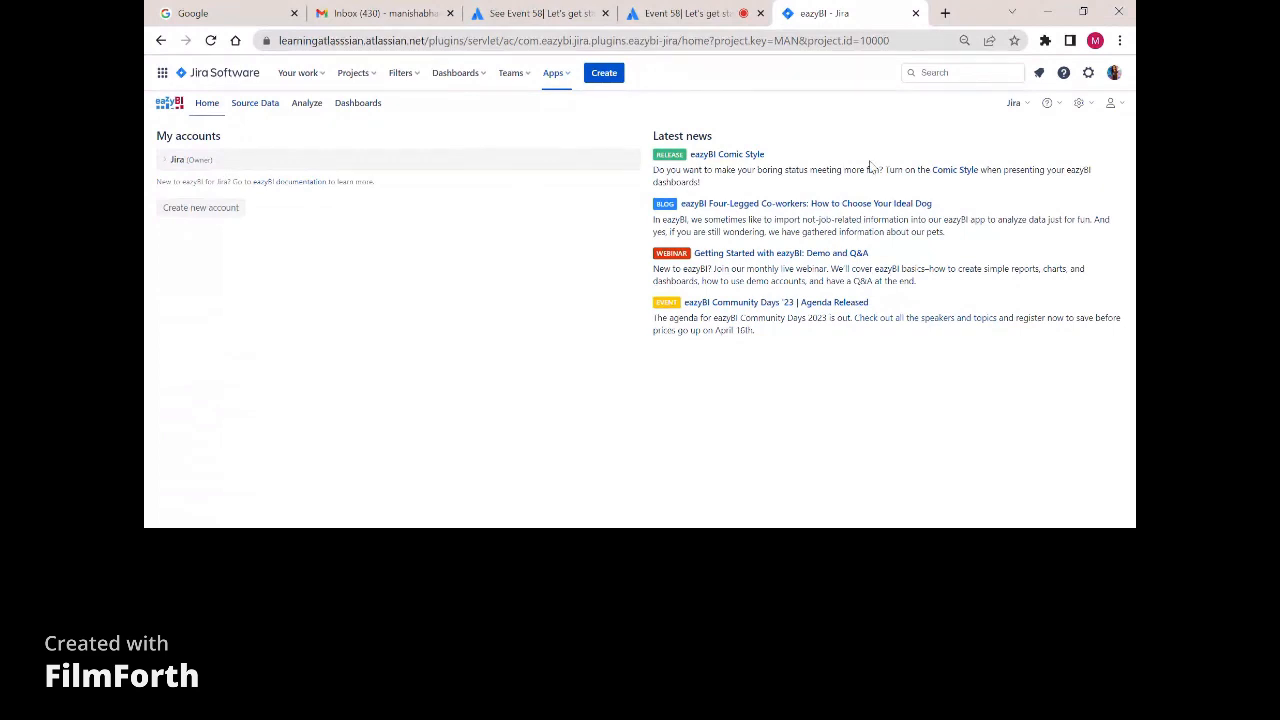
View the list of all my eazyBI accounts, and return to the eazyBI home page.
{"action": "left_click", "coordinate": [1013, 103]}
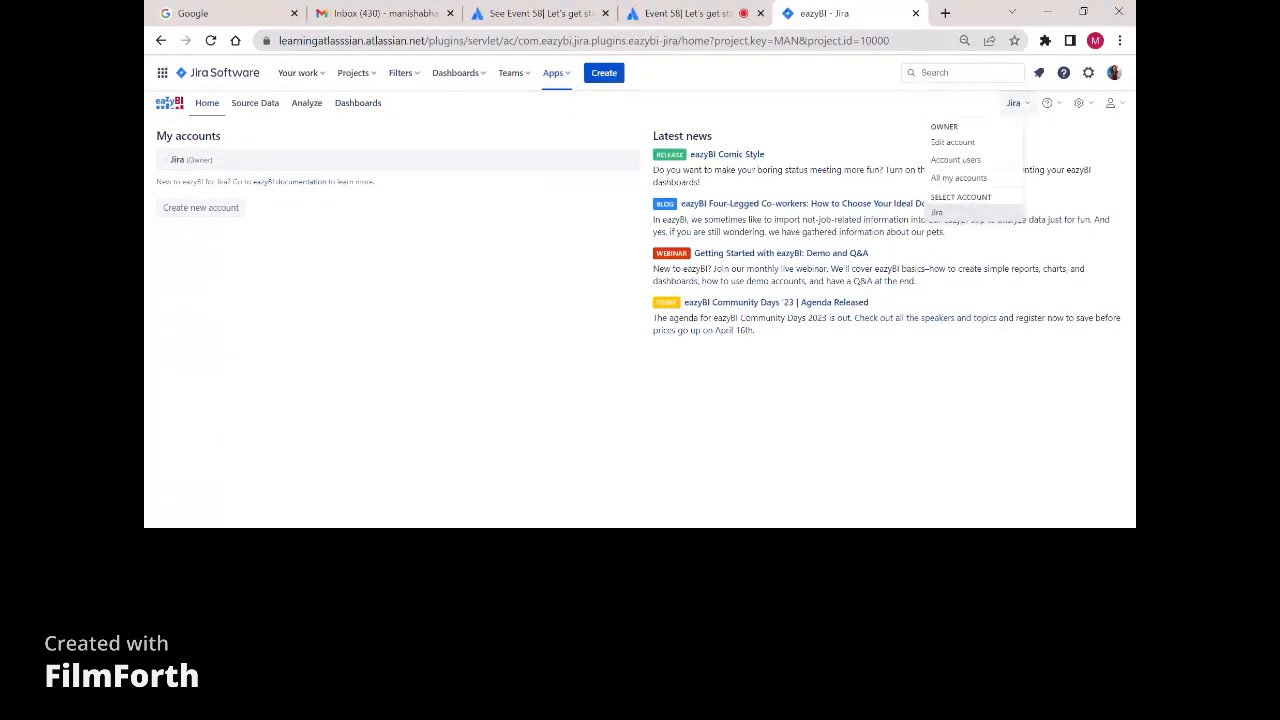
{"action": "left_click", "coordinate": [959, 182]}
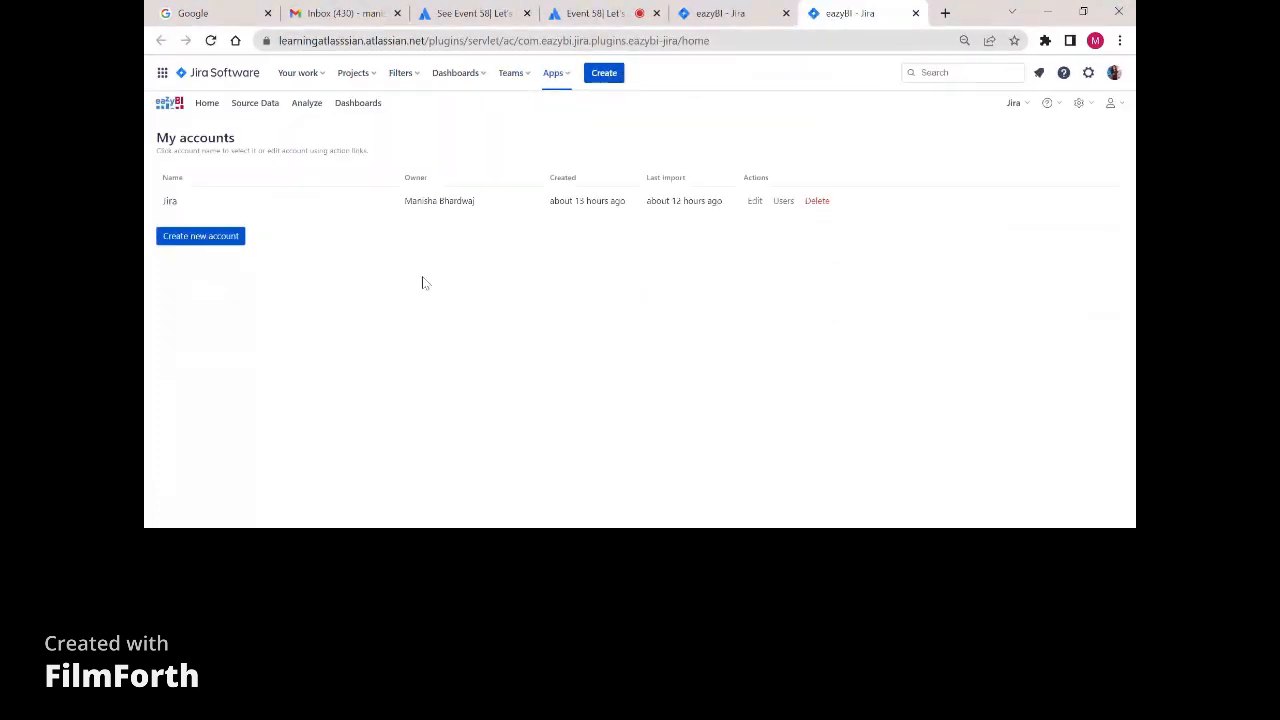
{"action": "left_click", "coordinate": [745, 13]}
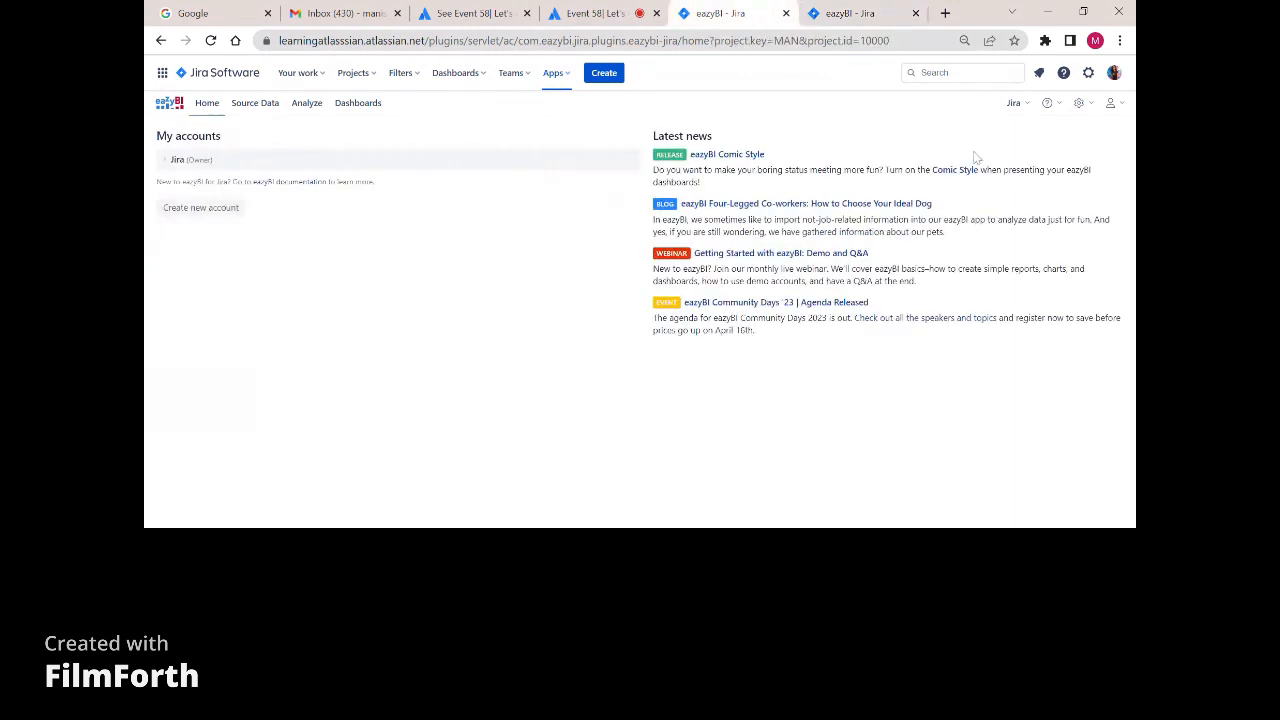
Open the account users of the Jira account and examine the roles that can be assigned to a new user.
{"action": "left_click", "coordinate": [1018, 104]}
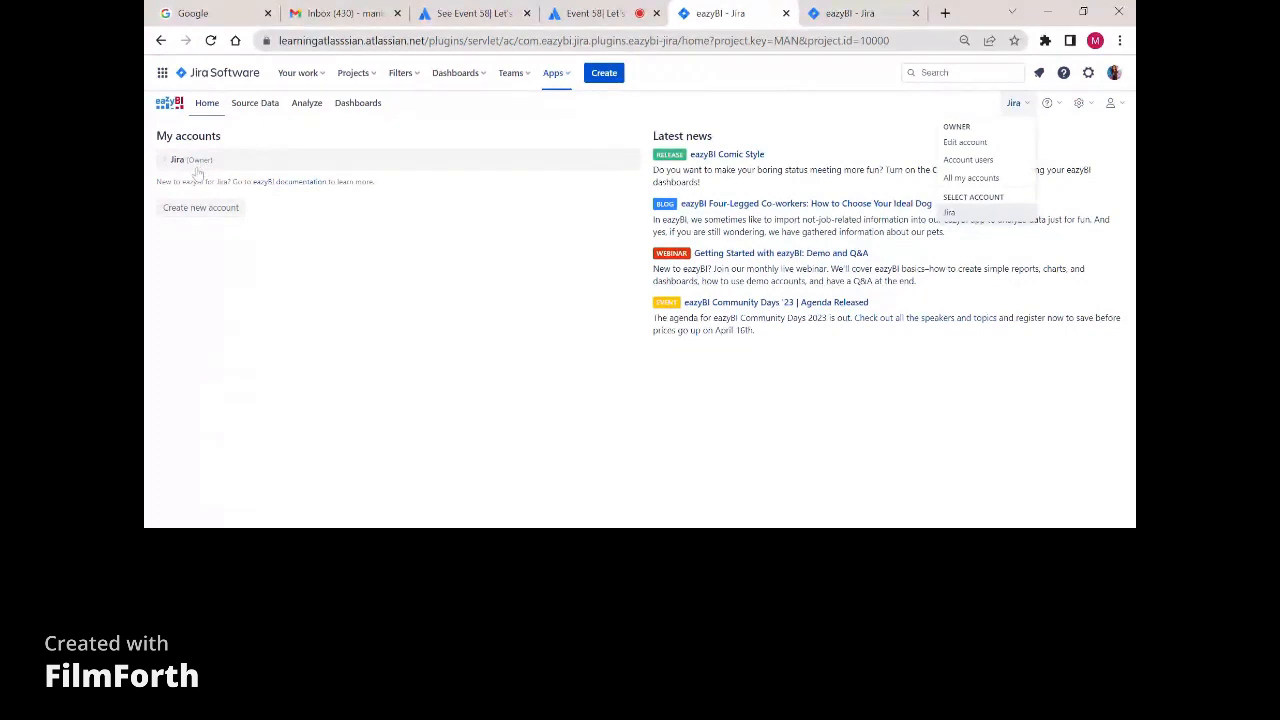
{"action": "left_click", "coordinate": [968, 160]}
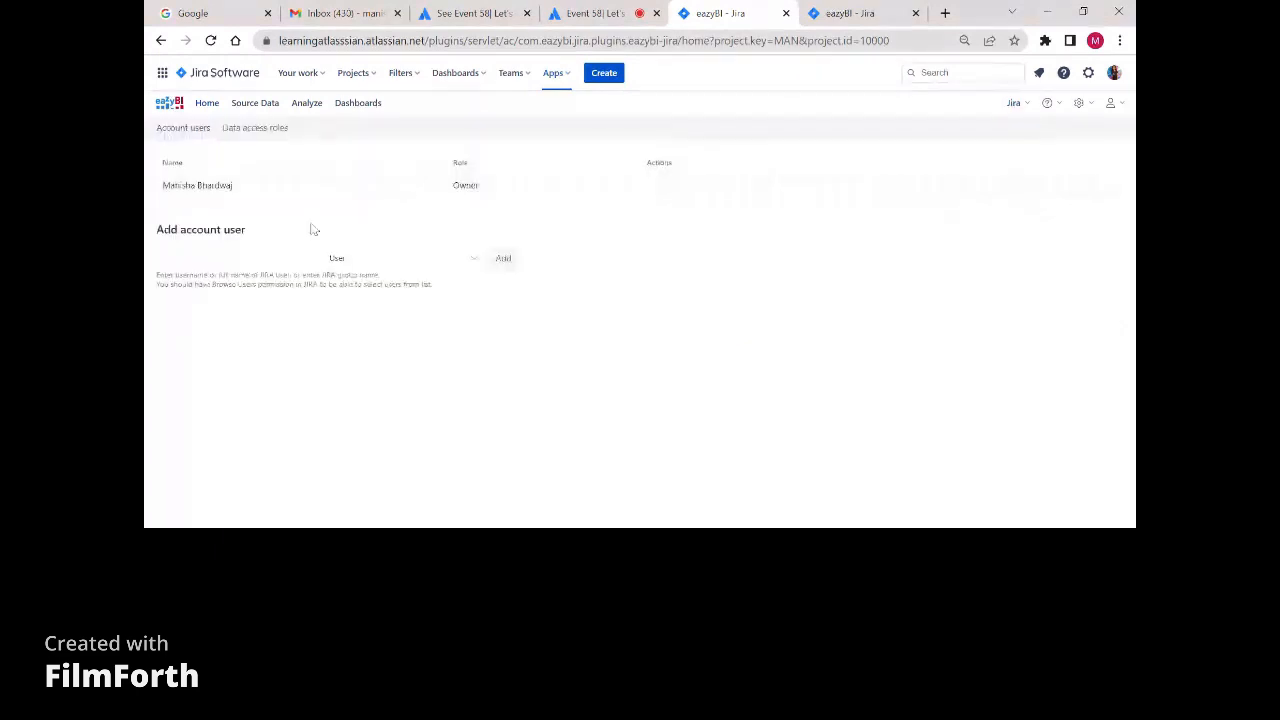
{"action": "left_click", "coordinate": [271, 256]}
{"action": "left_click", "coordinate": [363, 260]}
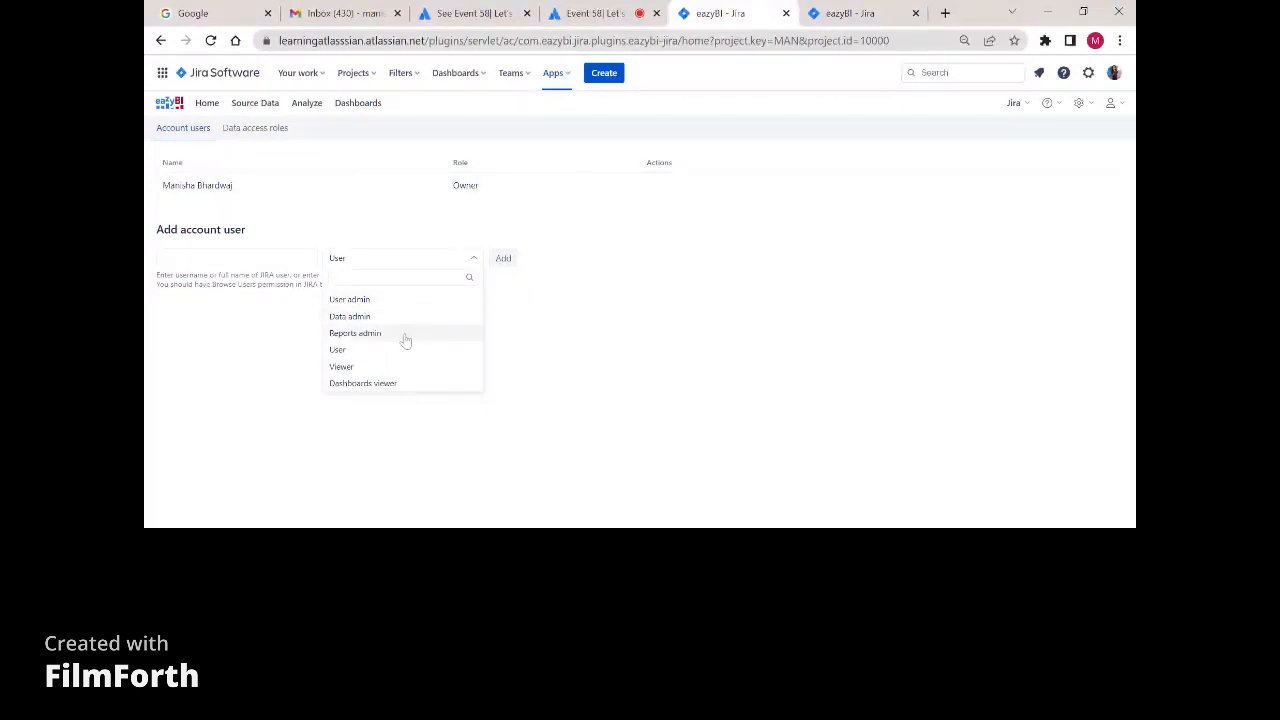
{"action": "type", "text": "s"}
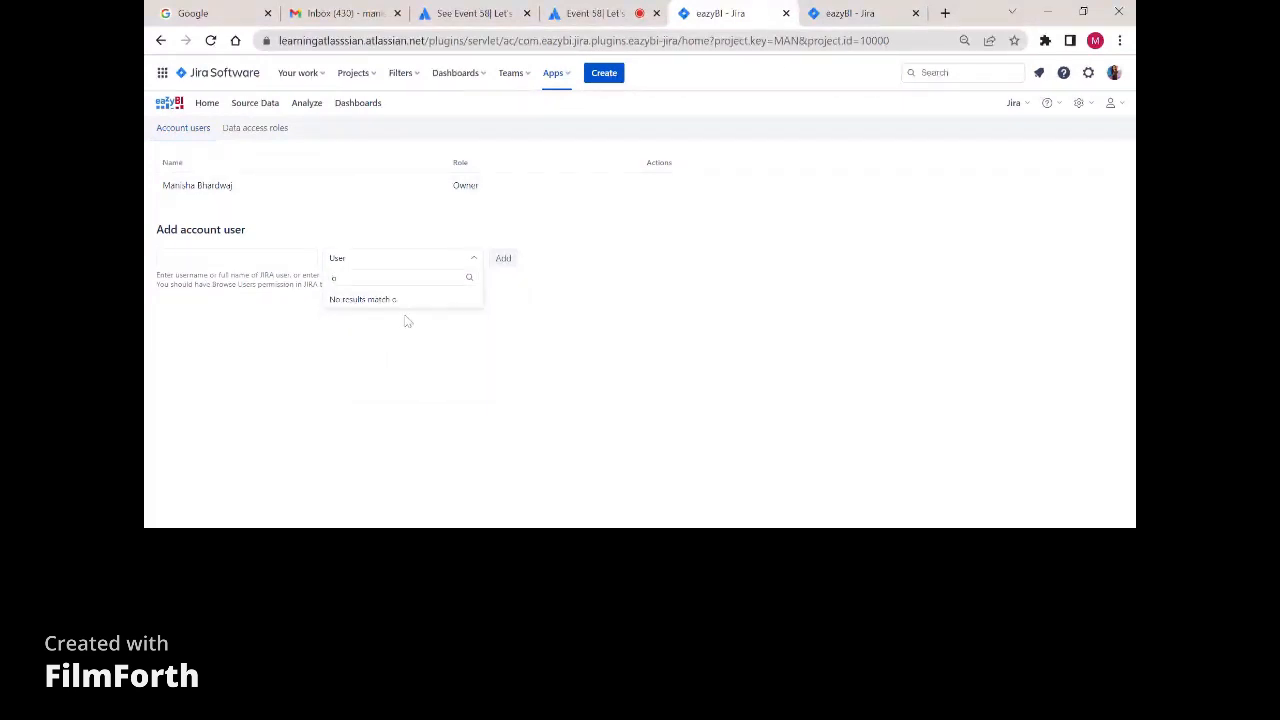
{"action": "key", "text": "BackSpace"}
{"action": "left_click", "coordinate": [670, 313]}
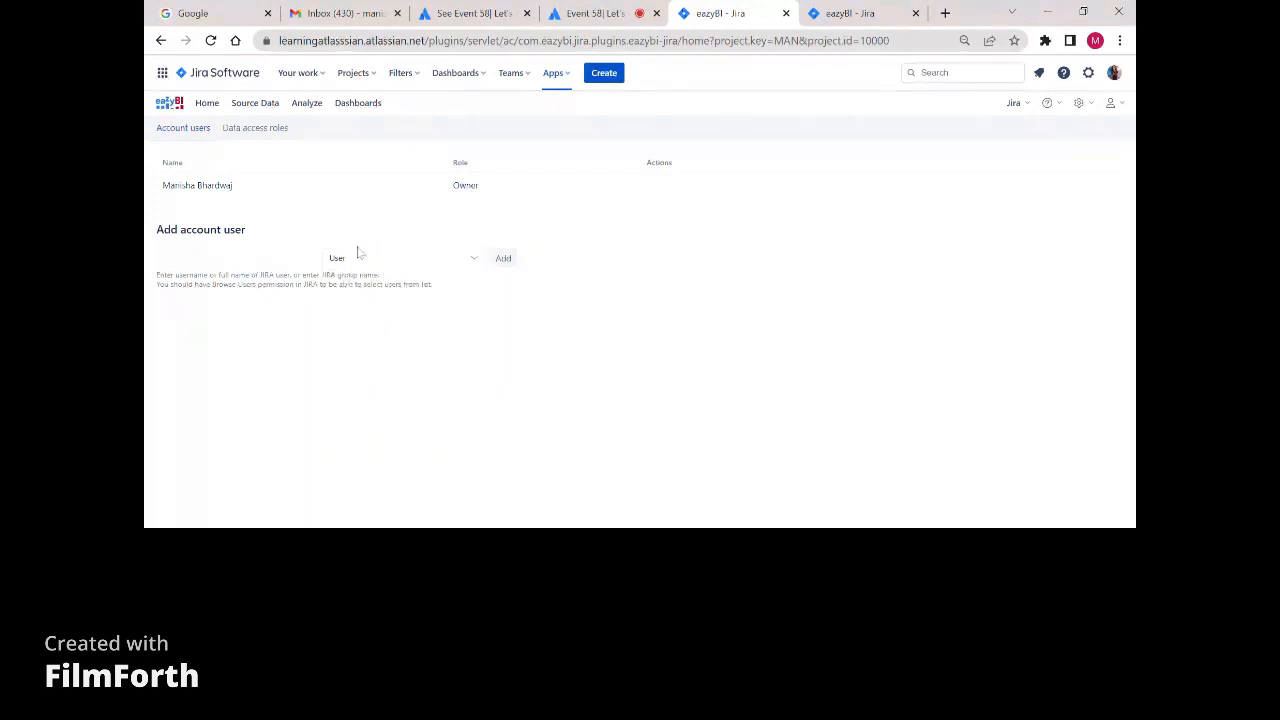
{"action": "left_click", "coordinate": [392, 259]}
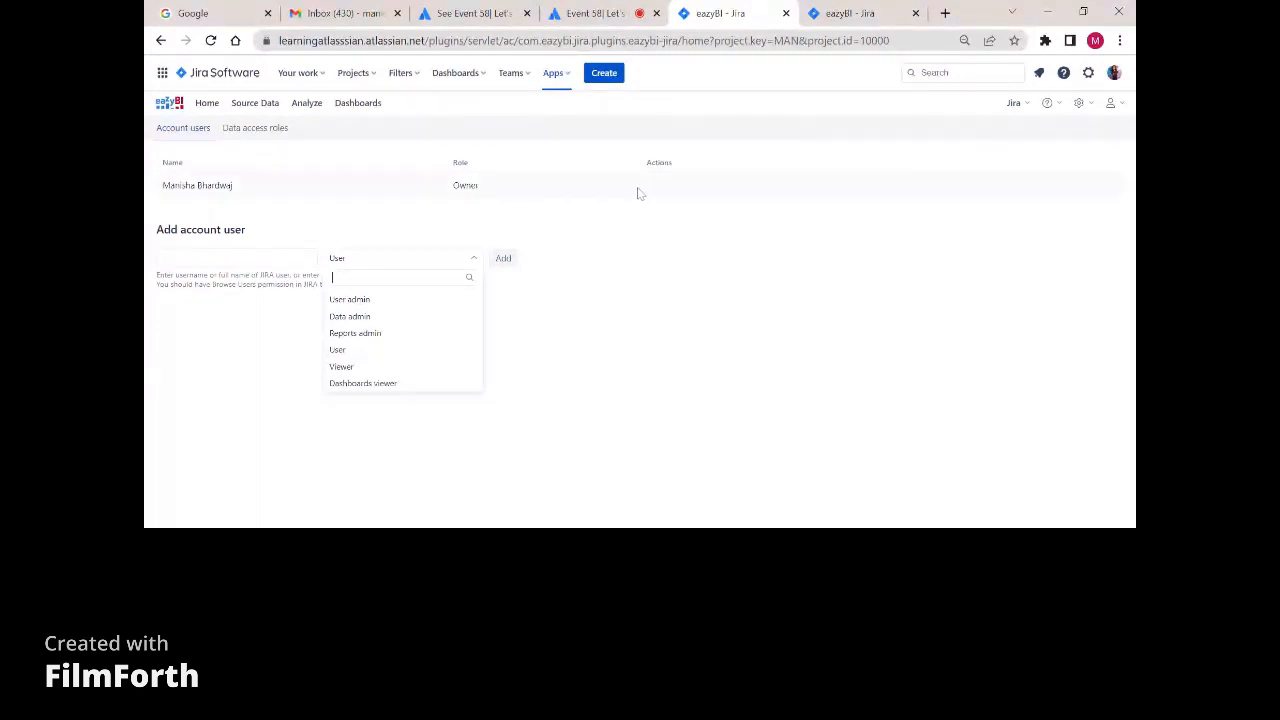
Open the eazyBI support contact form and examine its request fields and support information.
{"action": "left_click", "coordinate": [1020, 103]}
{"action": "left_click", "coordinate": [1047, 103]}
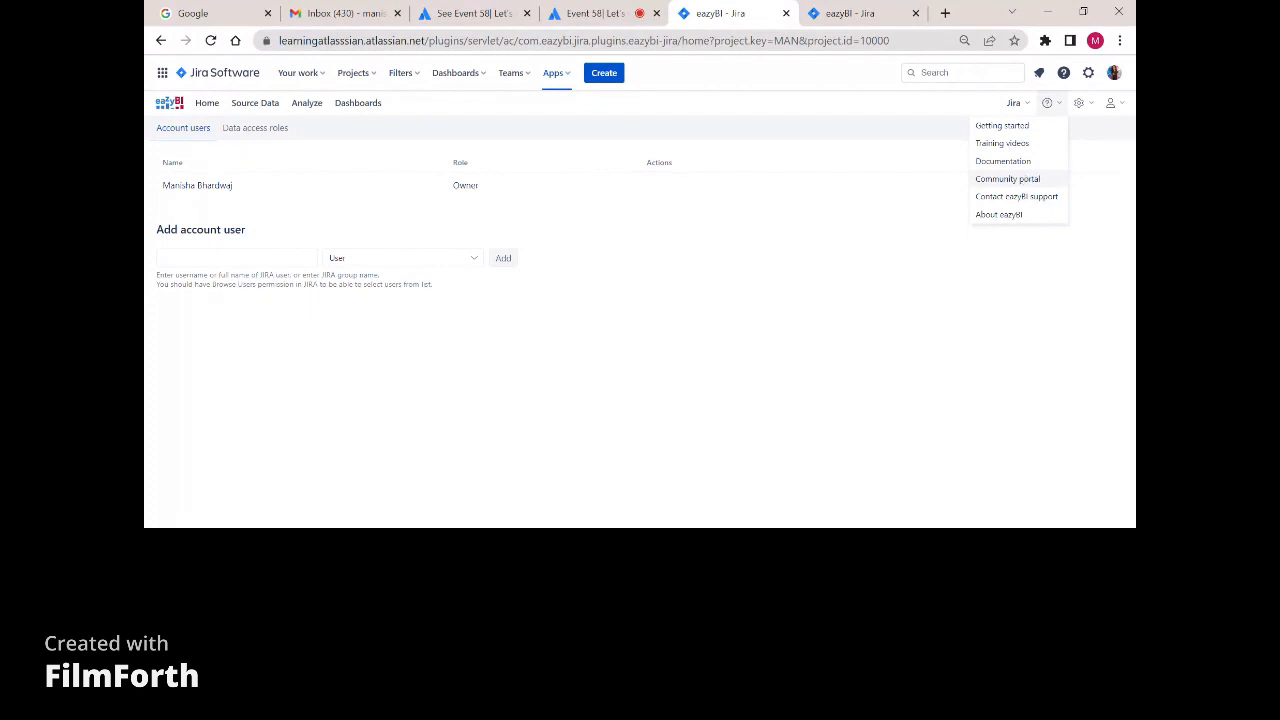
{"action": "left_click", "coordinate": [1005, 205]}
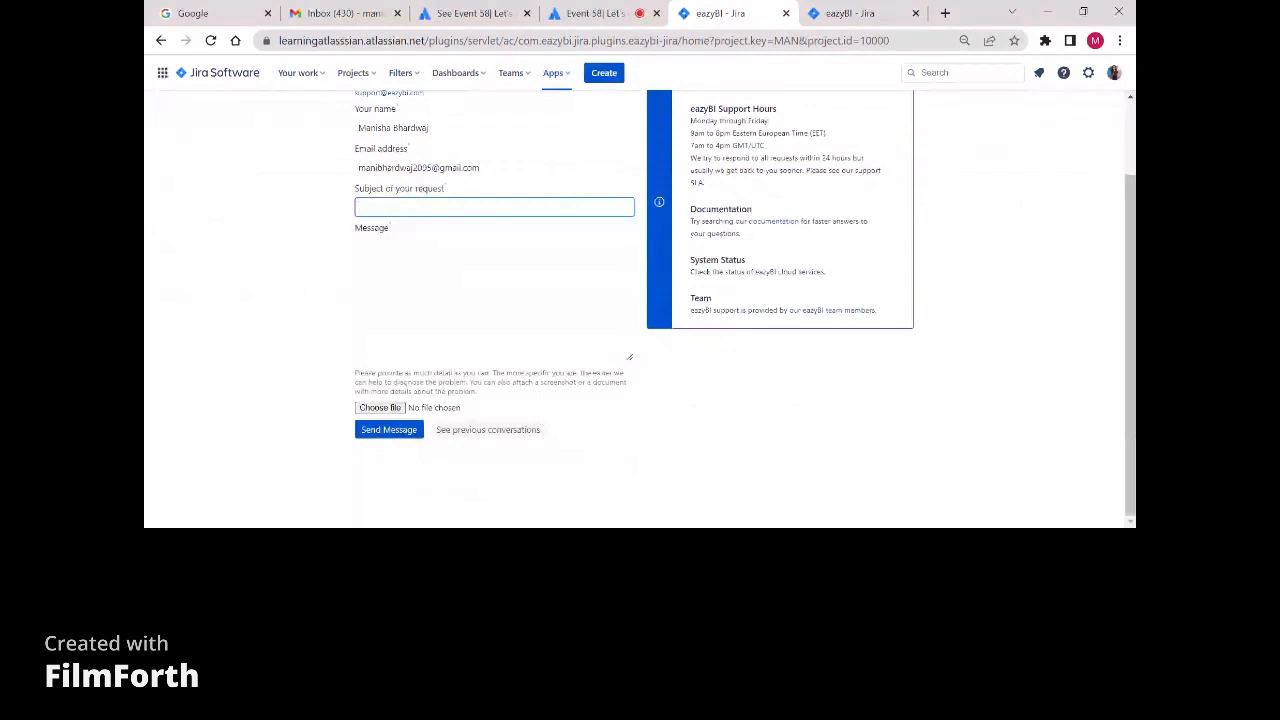
{"action": "left_click", "coordinate": [494, 298]}
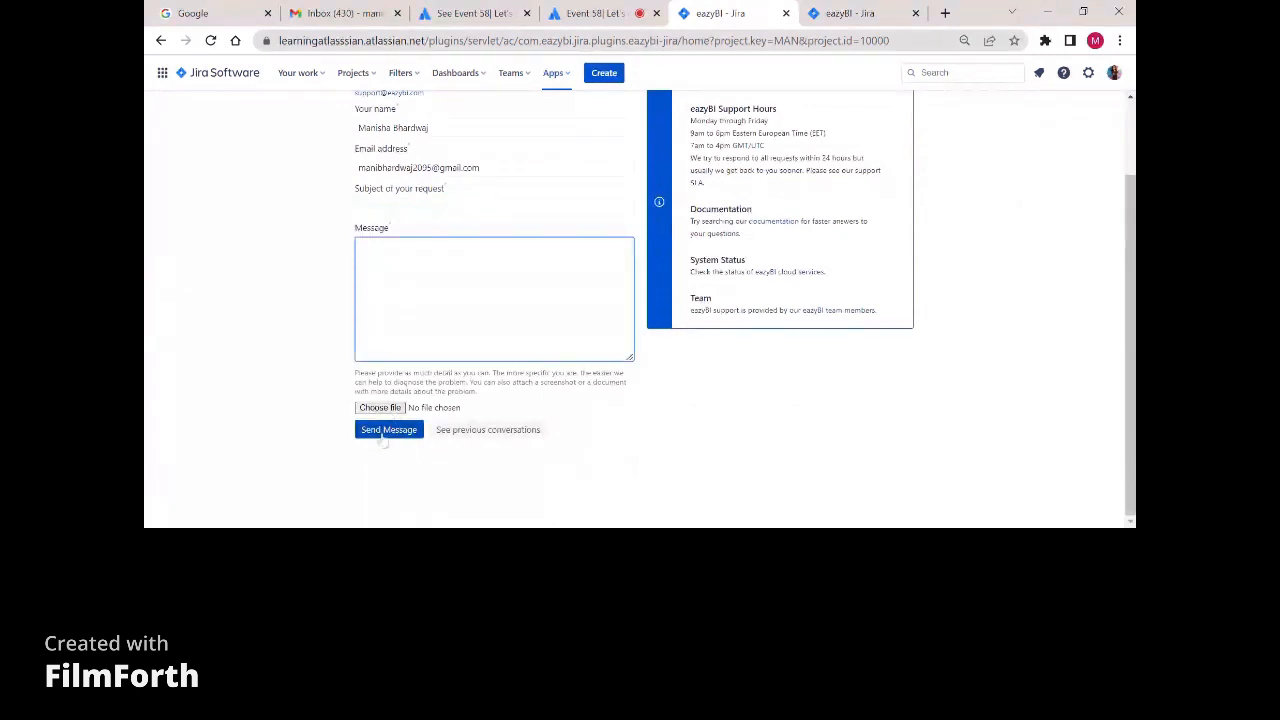
{"action": "scroll", "coordinate": [387, 440], "scroll_direction": "up", "scroll_amount": 1}
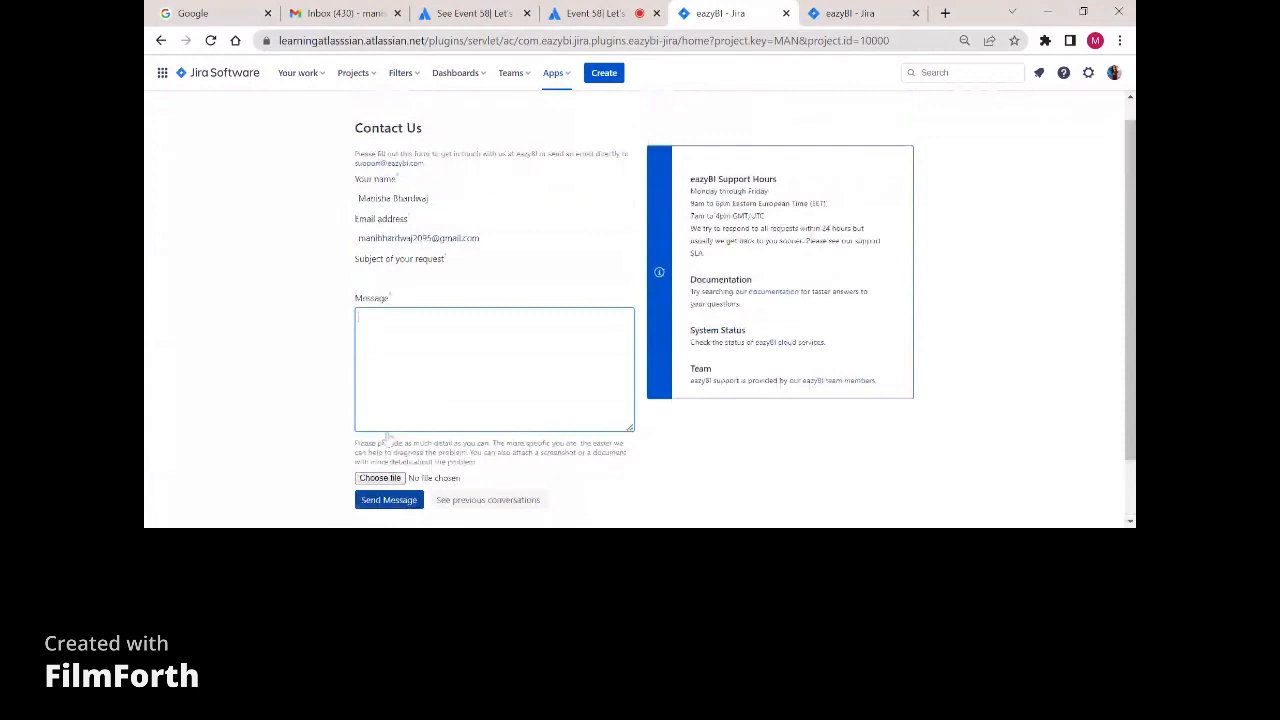
{"action": "scroll", "coordinate": [387, 438], "scroll_direction": "down", "scroll_amount": 1}
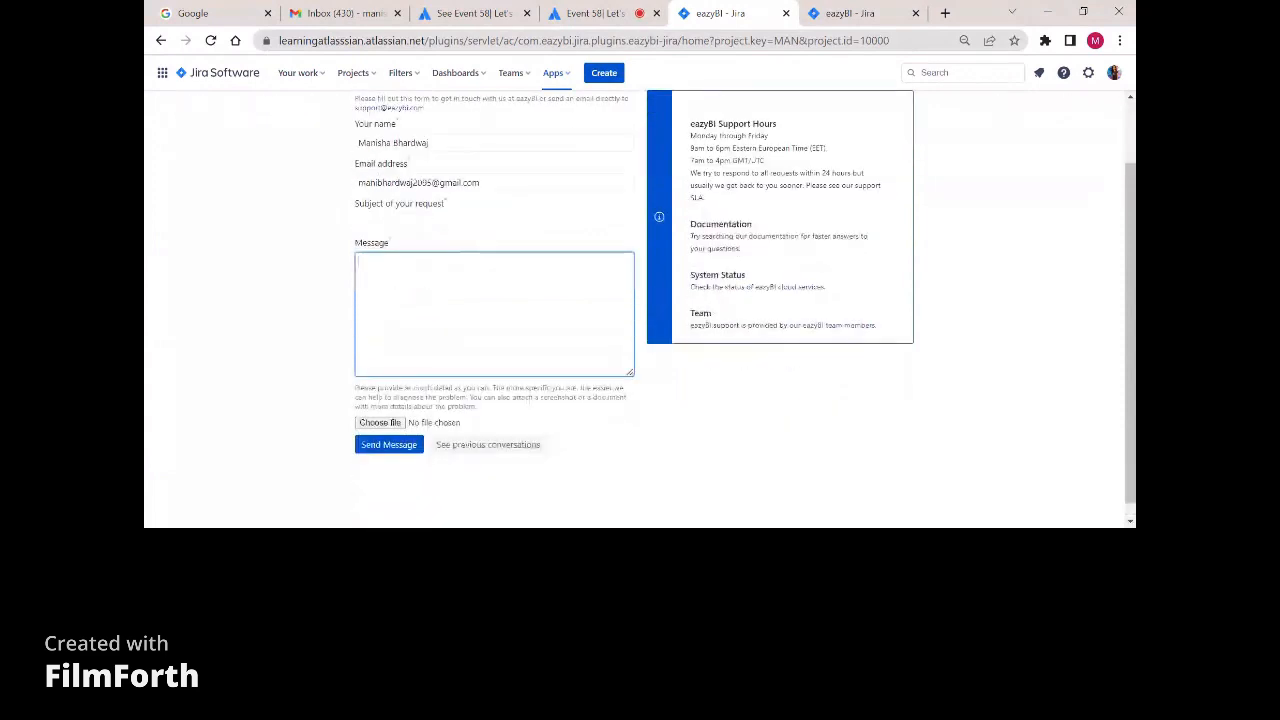
{"action": "scroll", "coordinate": [714, 366], "scroll_direction": "up", "scroll_amount": 1}
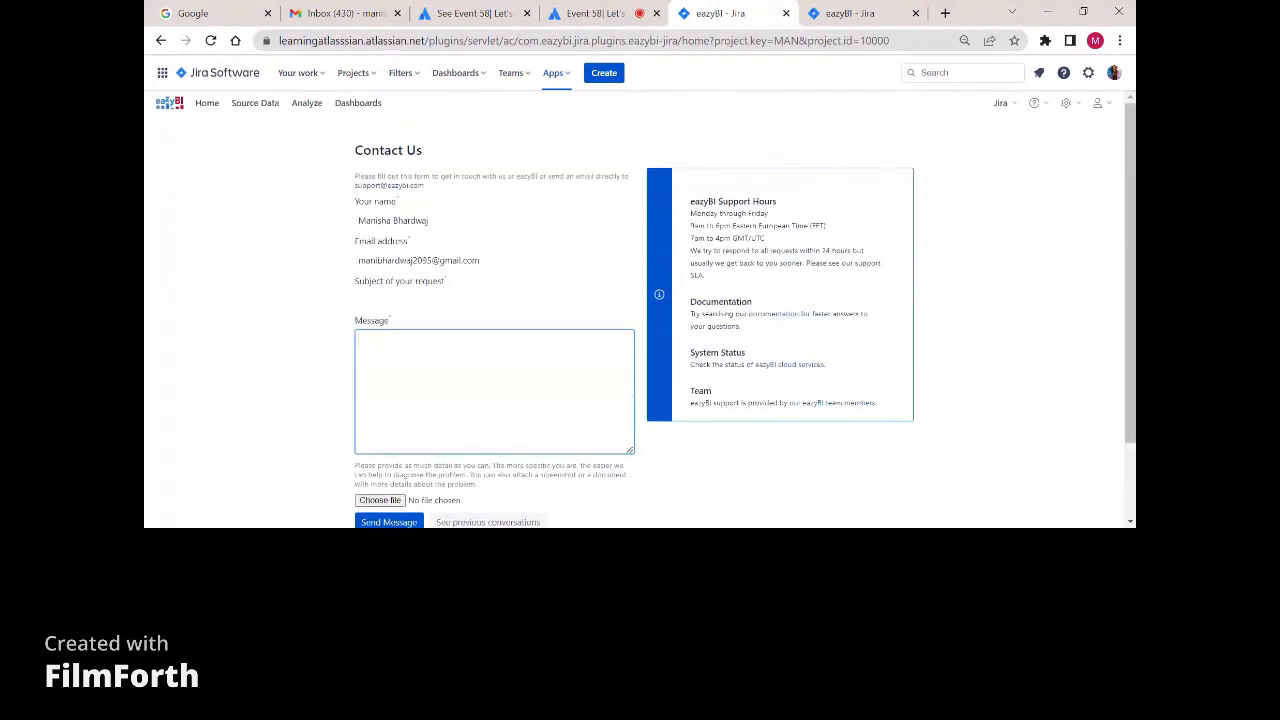
View the administrator's overview of all eazyBI accounts.
{"action": "left_click", "coordinate": [1042, 104]}
{"action": "left_click", "coordinate": [1079, 106]}
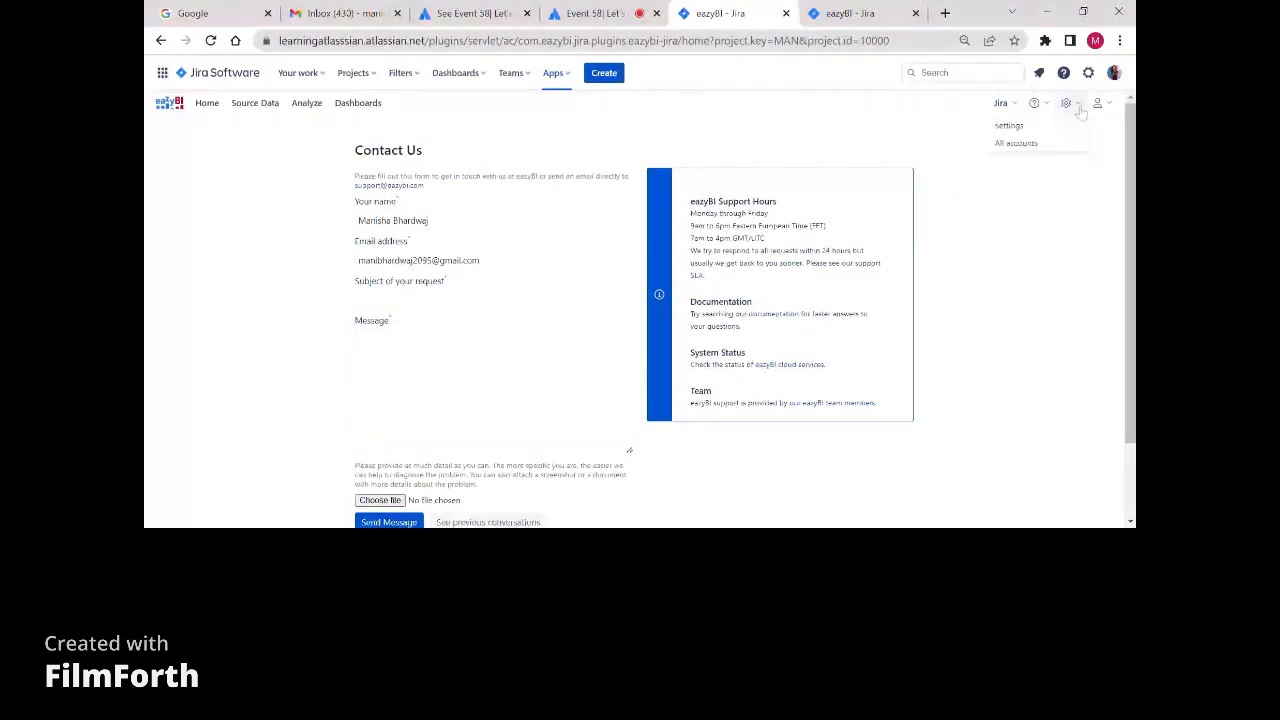
{"action": "left_click", "coordinate": [1016, 143]}
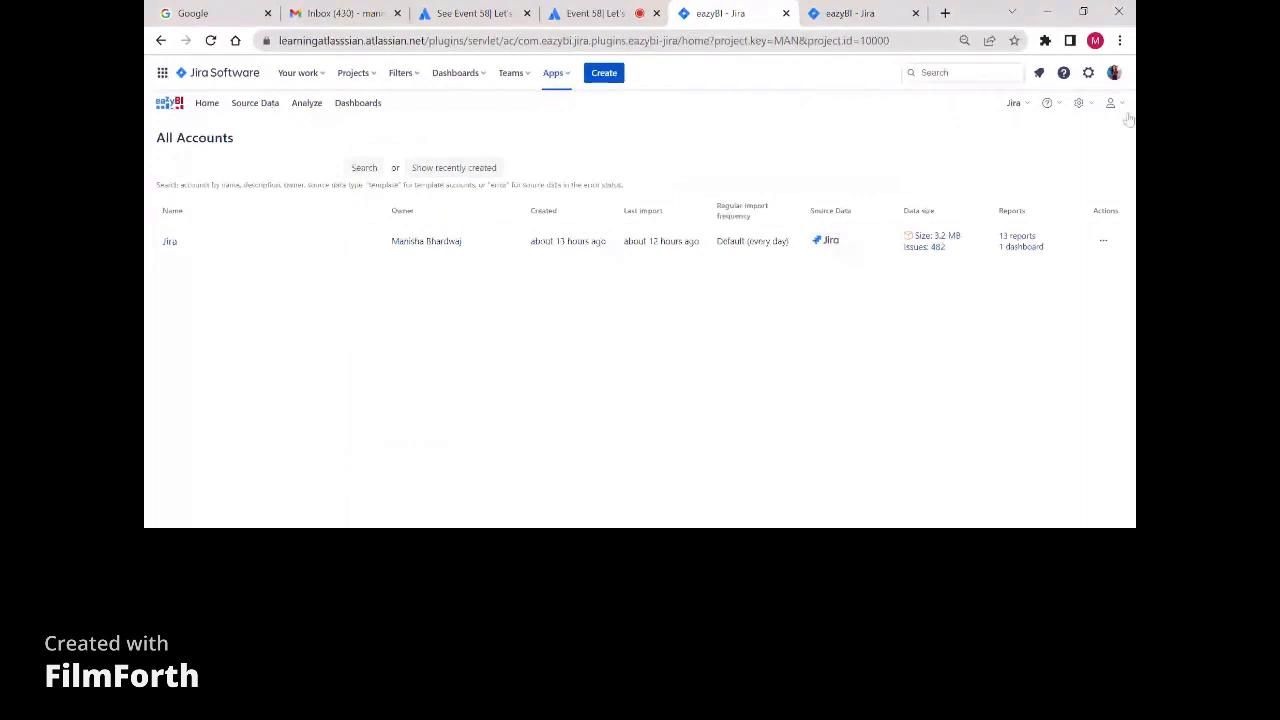
Open the eazyBI site settings and view both the general and the advanced settings.
{"action": "left_click", "coordinate": [1091, 103]}
{"action": "left_click", "coordinate": [1114, 109]}
{"action": "left_click", "coordinate": [1079, 104]}
{"action": "left_click", "coordinate": [1070, 125]}
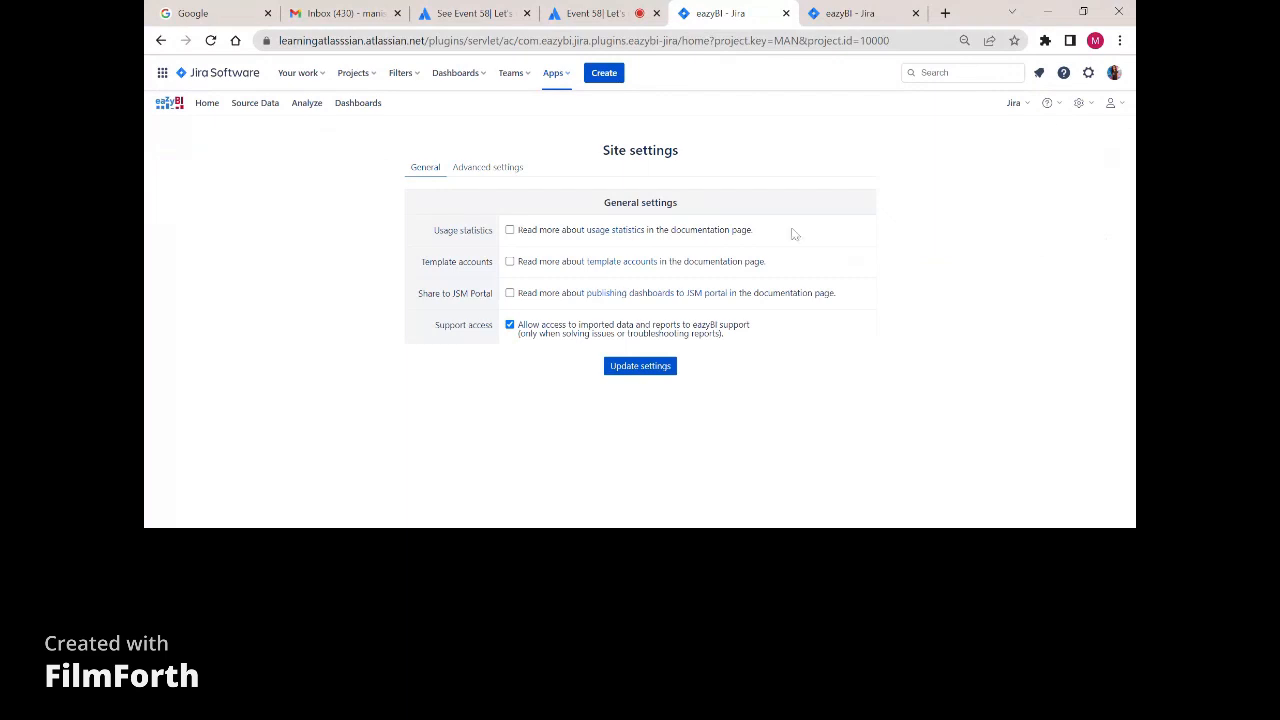
{"action": "left_click", "coordinate": [485, 168]}
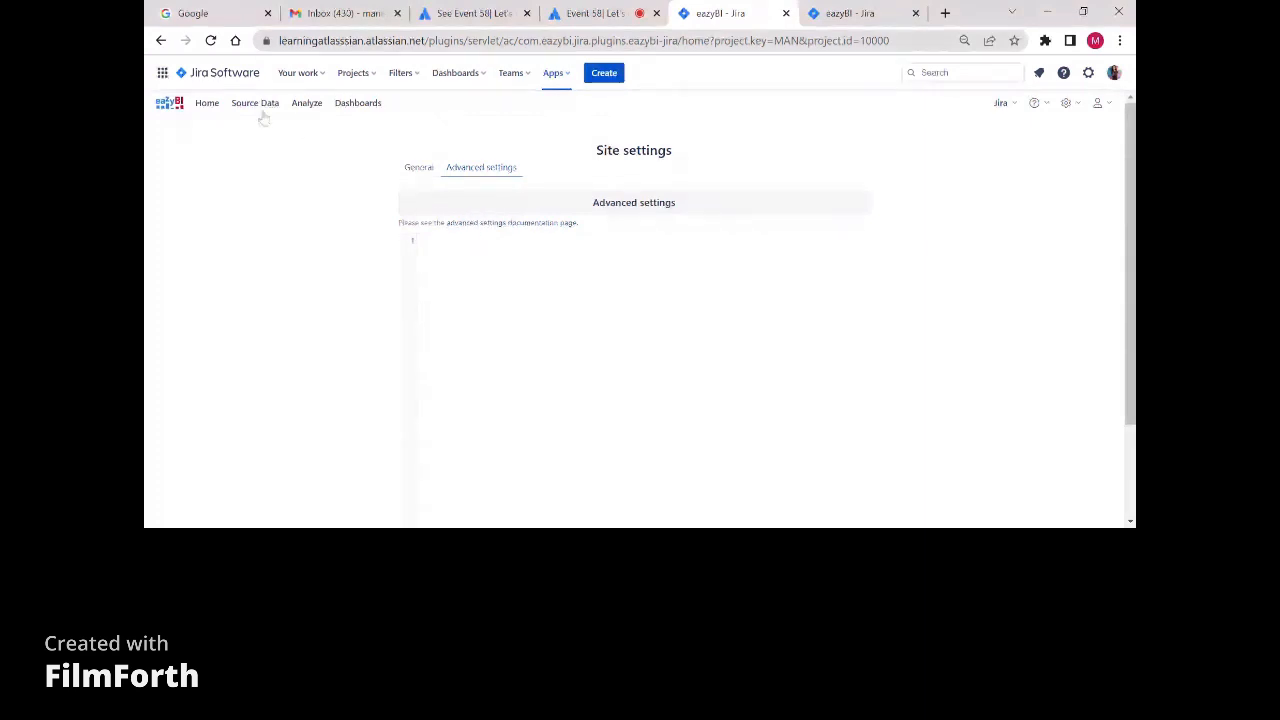
Create a new eazyBI account named "Test Demo Account" with the description "This is for demo purpose".
{"action": "left_click", "coordinate": [210, 106]}
{"action": "left_click", "coordinate": [229, 210]}
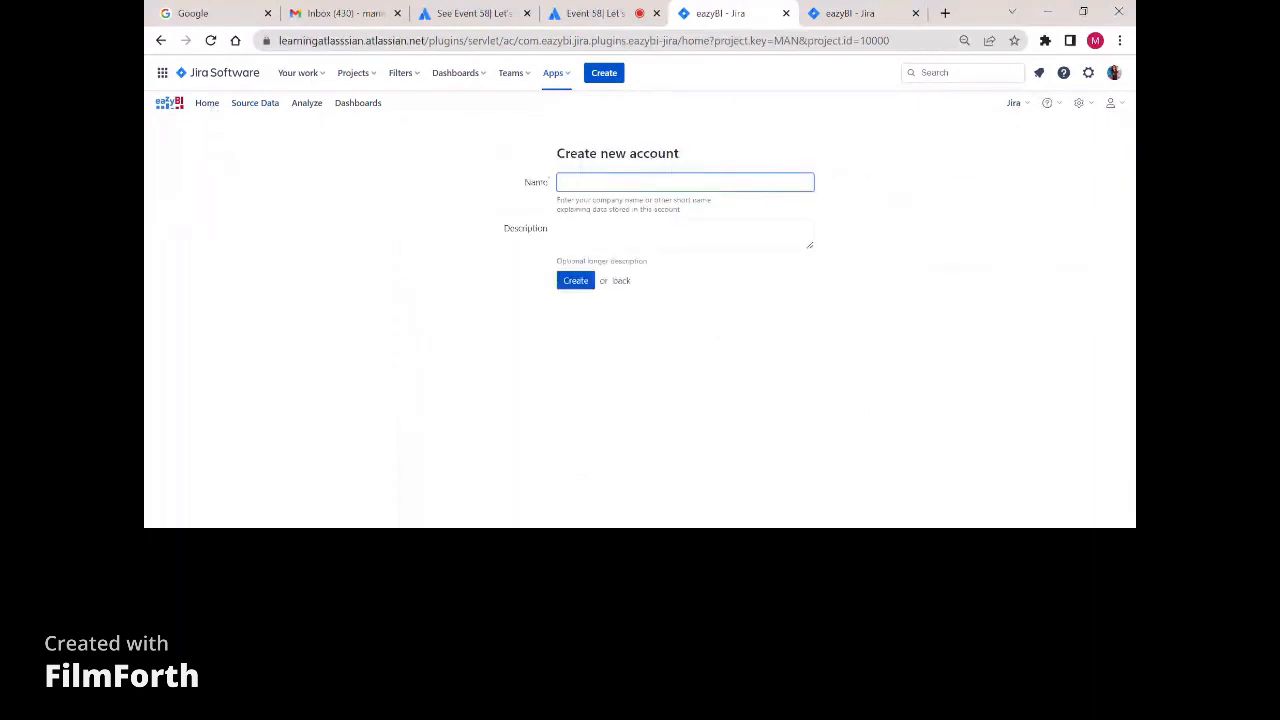
{"action": "type", "text": "le"}
{"action": "type", "text": "st"}
{"action": "type", "text": " Demo A"}
{"action": "type", "text": "ccount"}
{"action": "key", "text": "Tab"}
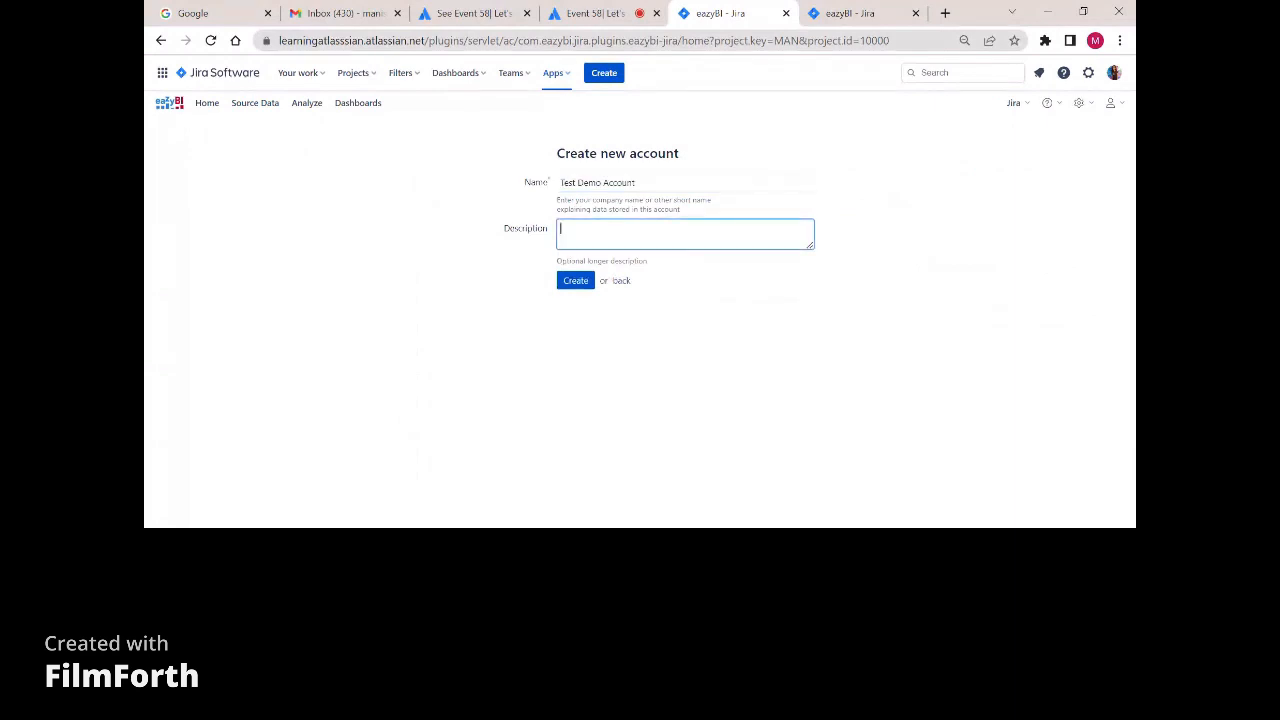
{"action": "type", "text": "This is for demo purpose"}
{"action": "left_click", "coordinate": [567, 285]}
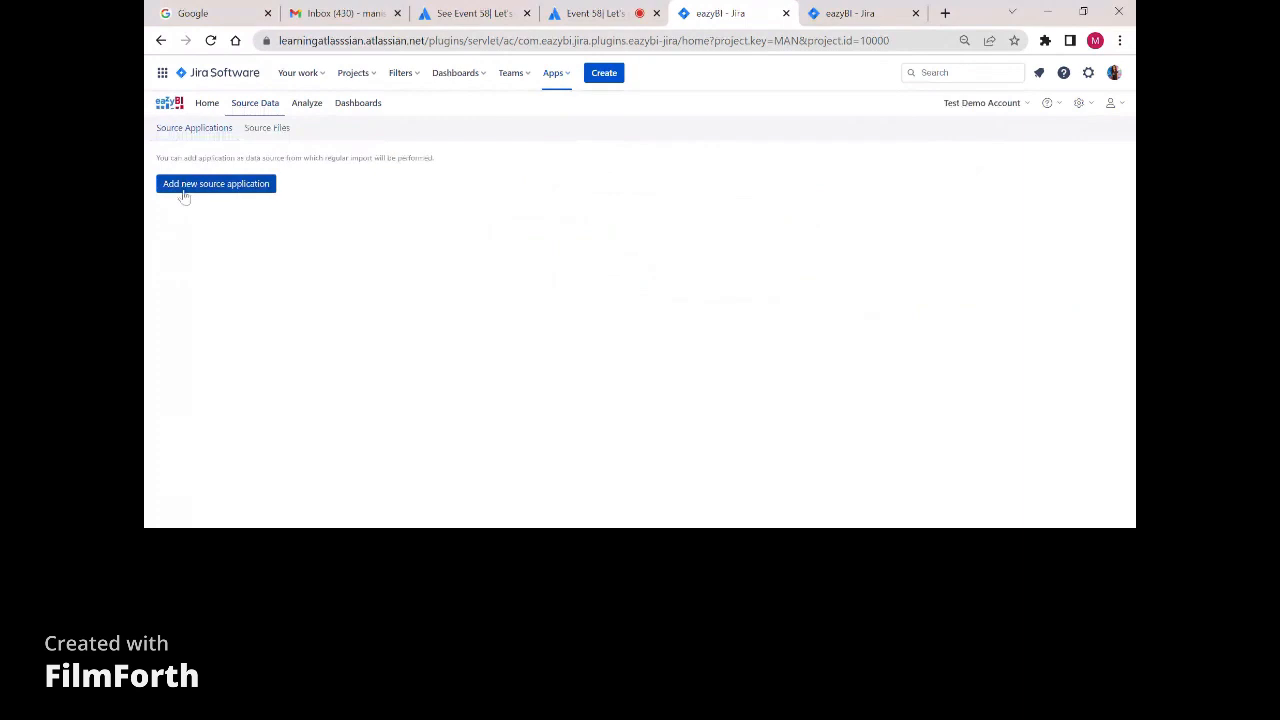
Add Jira as a new source application and select all available Jira projects for import.
{"action": "left_click", "coordinate": [184, 195]}
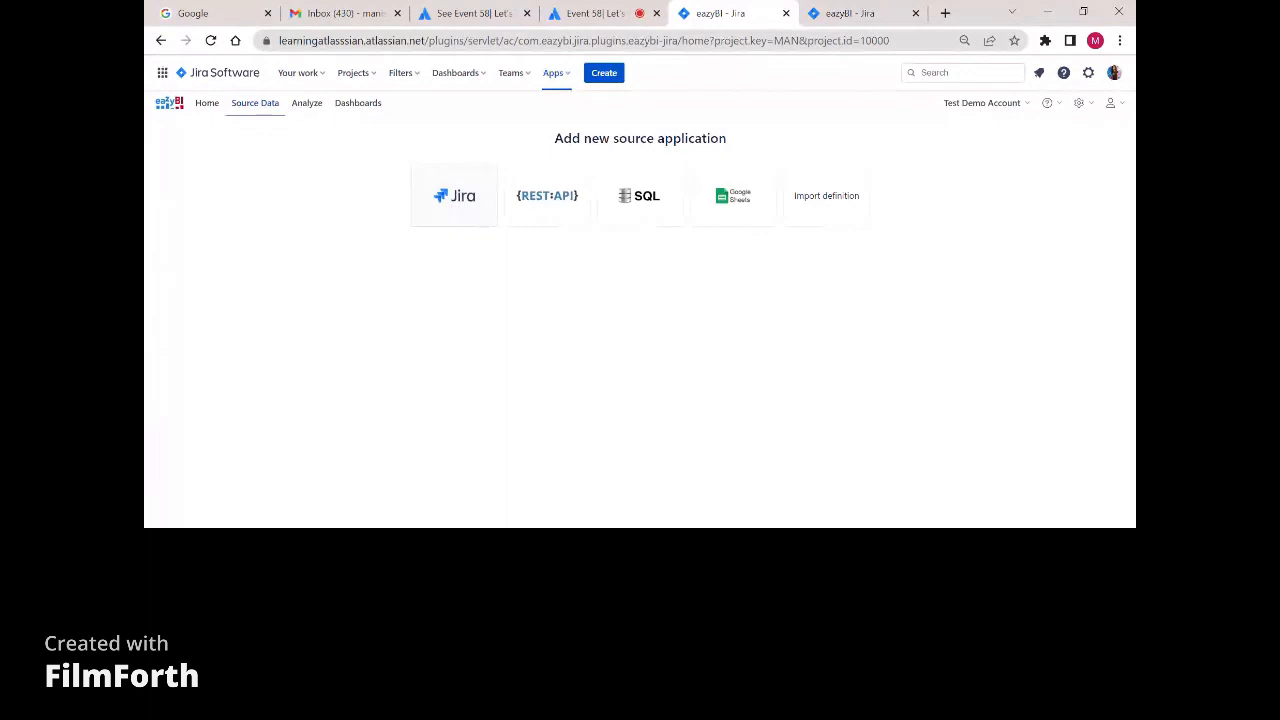
{"action": "left_click", "coordinate": [471, 208]}
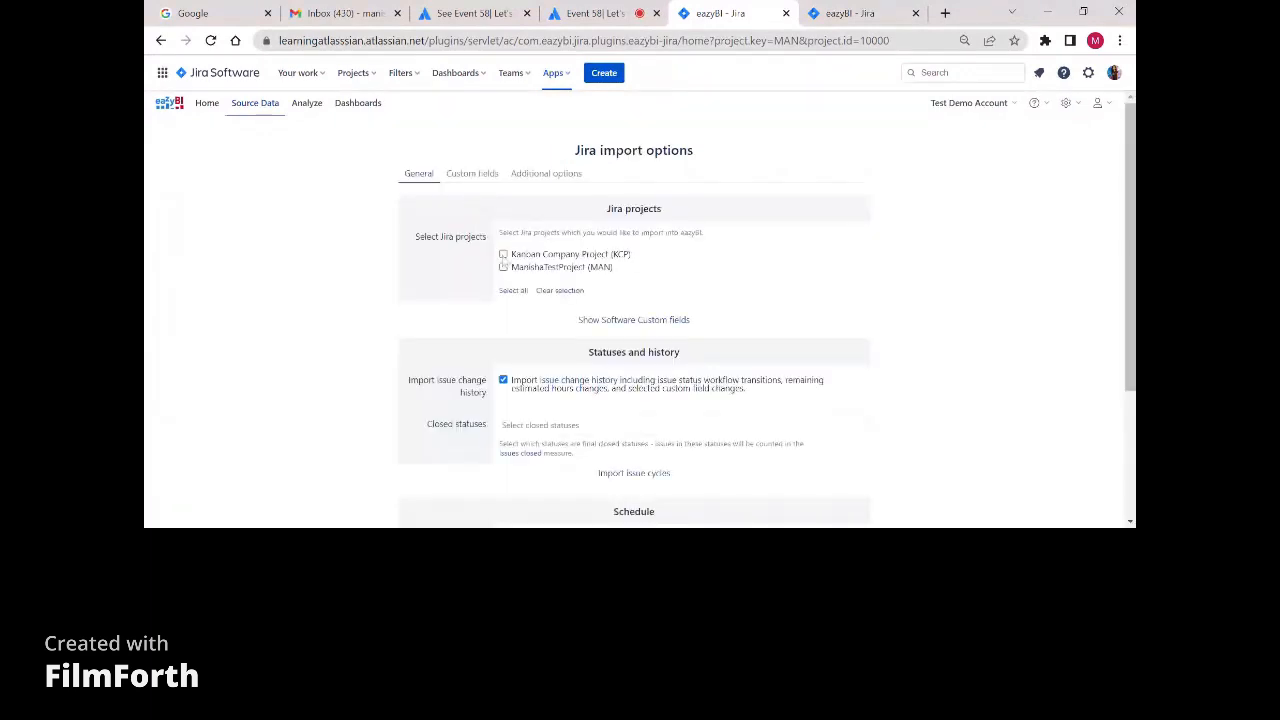
{"action": "left_click", "coordinate": [503, 266]}
{"action": "left_click", "coordinate": [512, 291]}
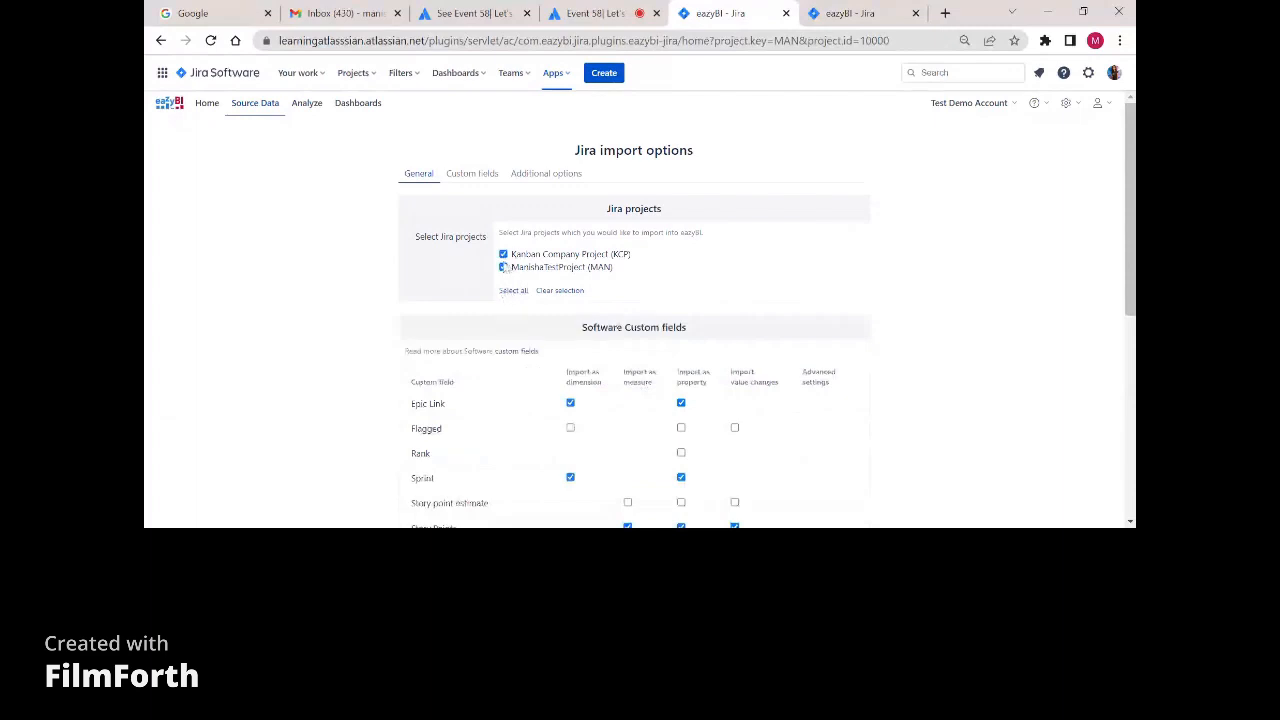
{"action": "scroll", "coordinate": [503, 267], "scroll_direction": "down", "scroll_amount": 1}
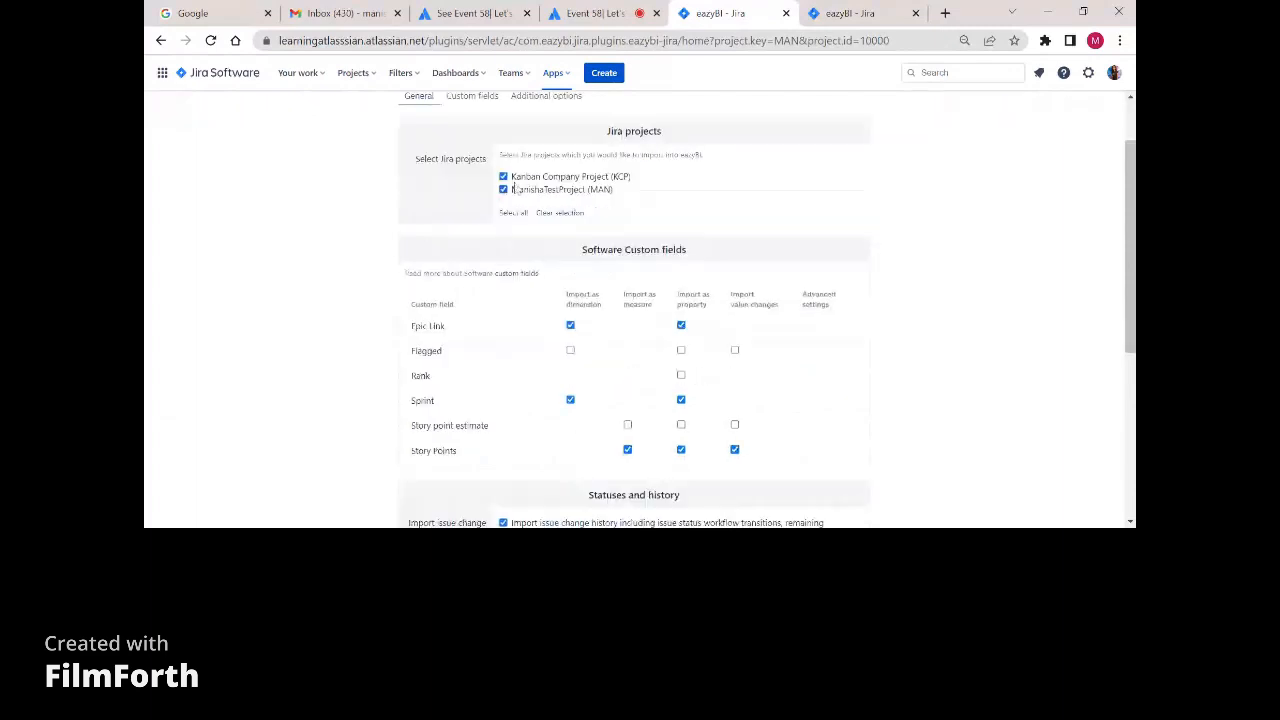
{"action": "scroll", "coordinate": [514, 189], "scroll_direction": "up", "scroll_amount": 1}
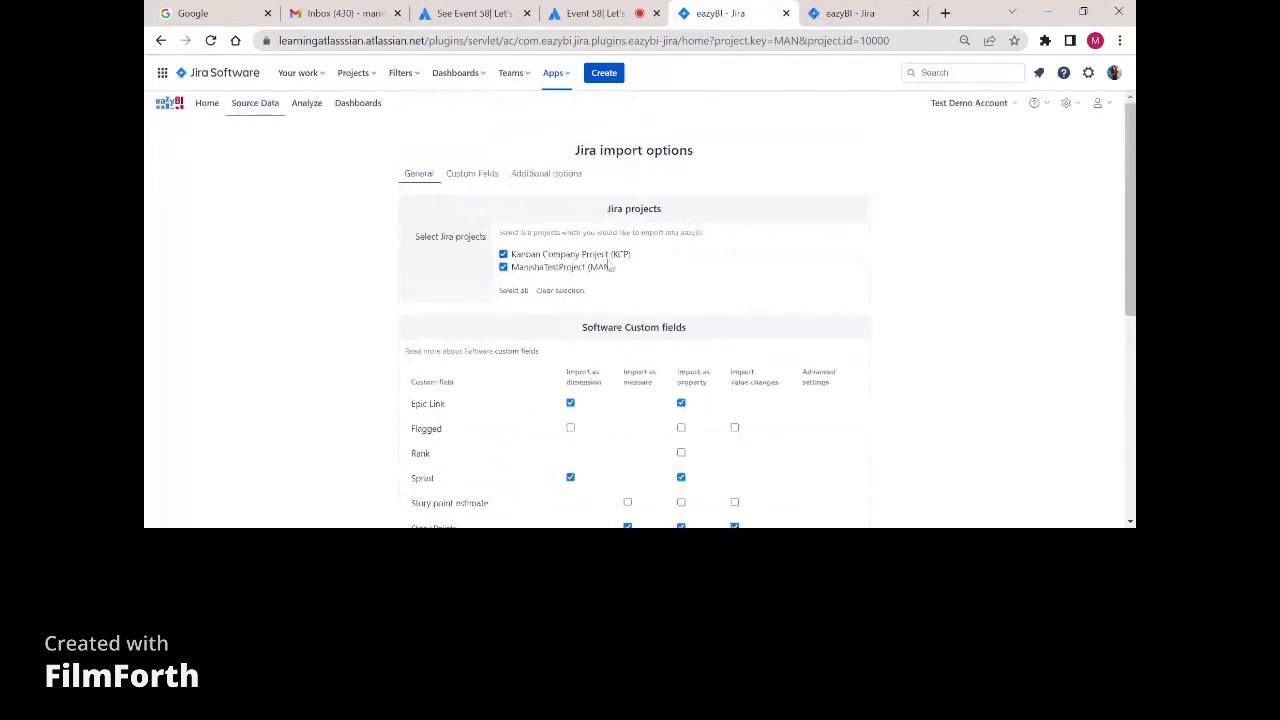
Set the Story point estimate custom field to be imported as a measure.
{"action": "scroll", "coordinate": [606, 268], "scroll_direction": "down", "scroll_amount": 2}
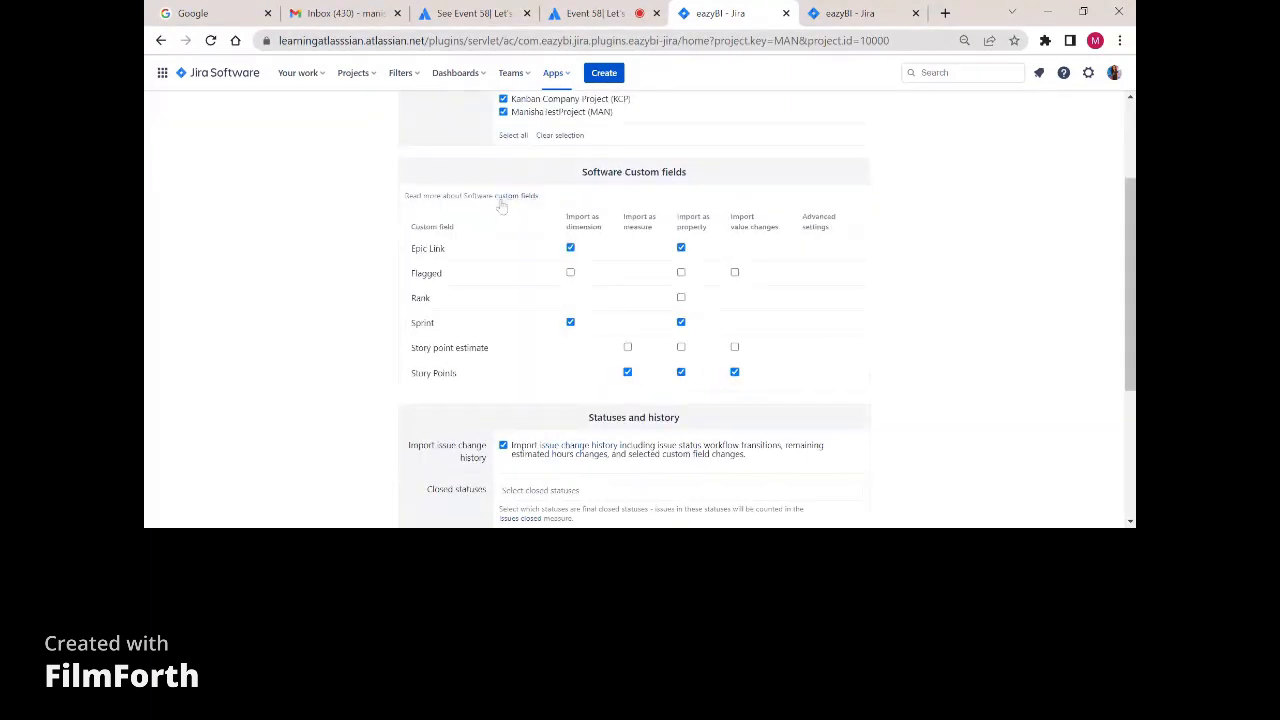
{"action": "scroll", "coordinate": [480, 260], "scroll_direction": "down", "scroll_amount": 2}
{"action": "scroll", "coordinate": [475, 240], "scroll_direction": "up", "scroll_amount": 2}
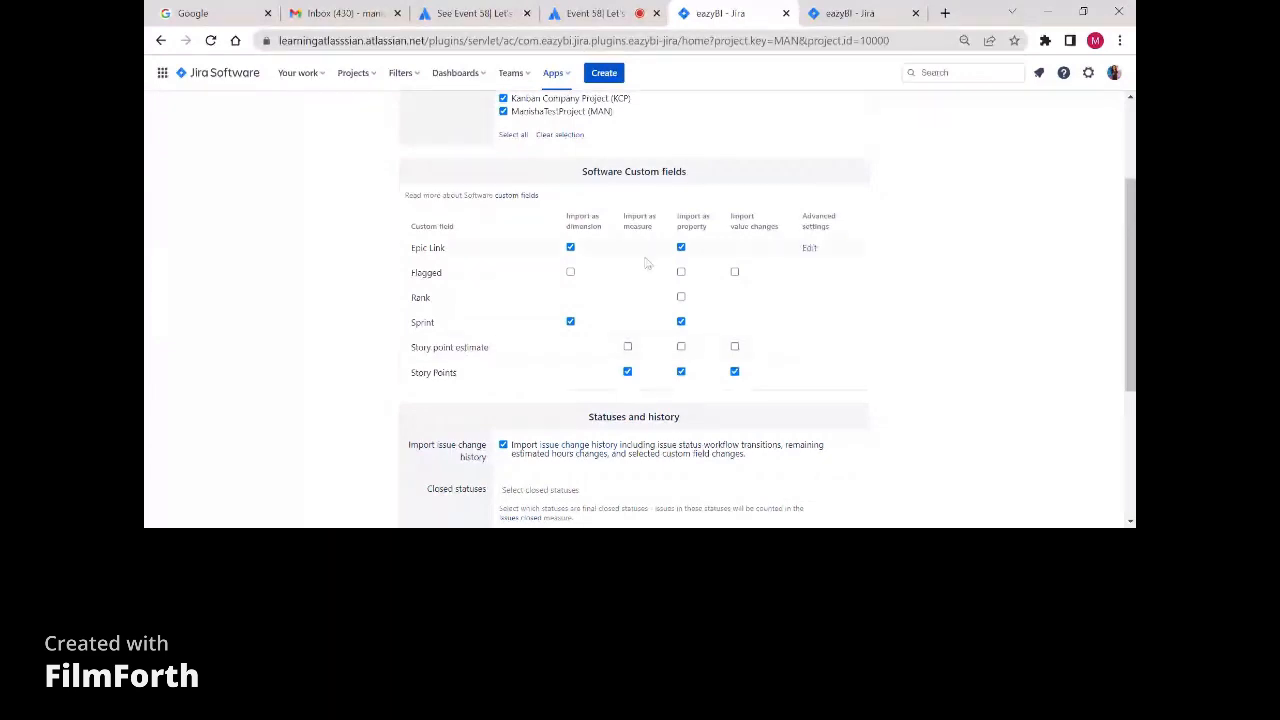
{"action": "left_click", "coordinate": [627, 346]}
Review the remaining custom fields and the statuses and history options, including the statuses that can be chosen as closed.
{"action": "scroll", "coordinate": [700, 300], "scroll_direction": "down", "scroll_amount": 1}
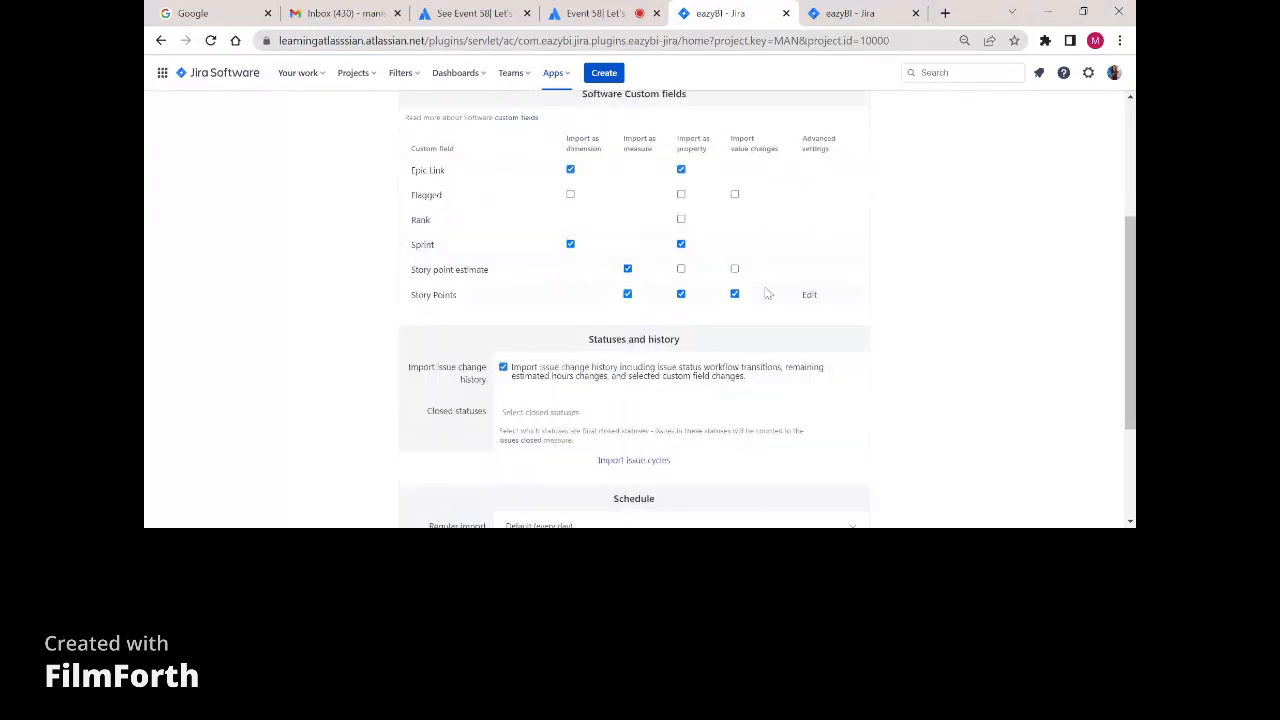
{"action": "scroll", "coordinate": [872, 315], "scroll_direction": "down", "scroll_amount": 2}
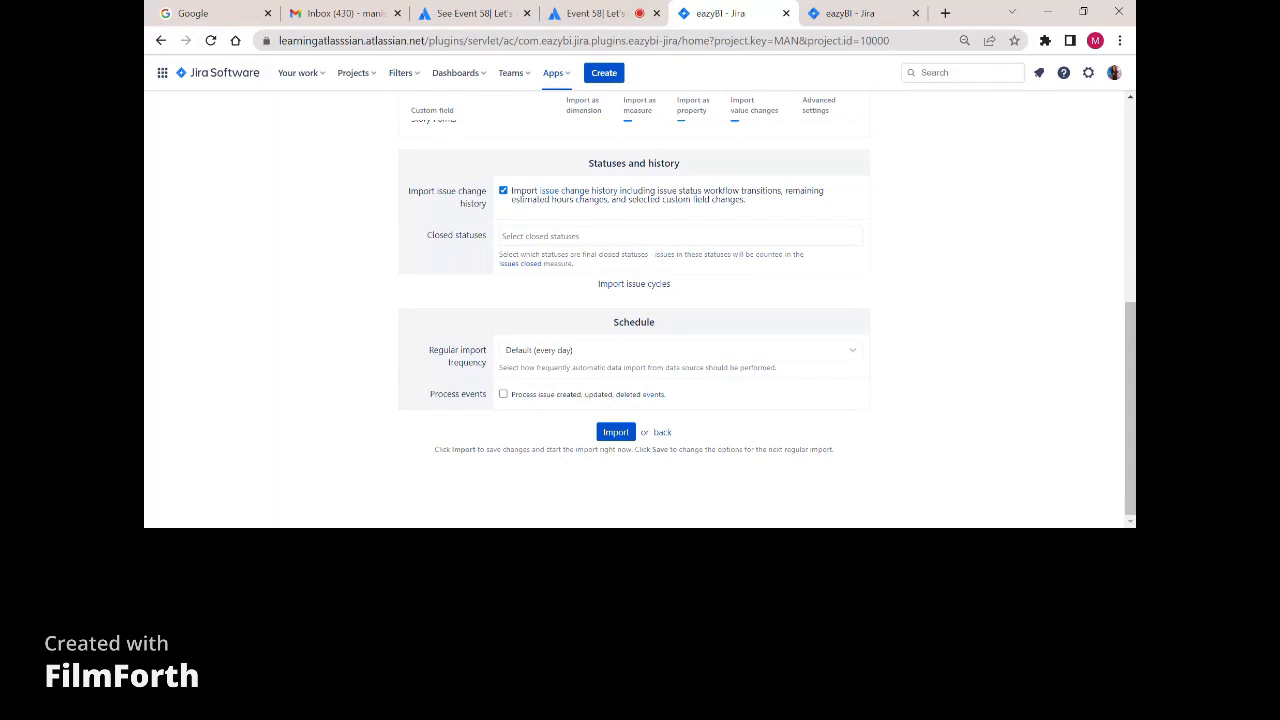
{"action": "left_click_drag", "start_coordinate": [427, 238], "coordinate": [480, 245]}
{"action": "left_click", "coordinate": [483, 245]}
{"action": "left_click", "coordinate": [489, 242]}
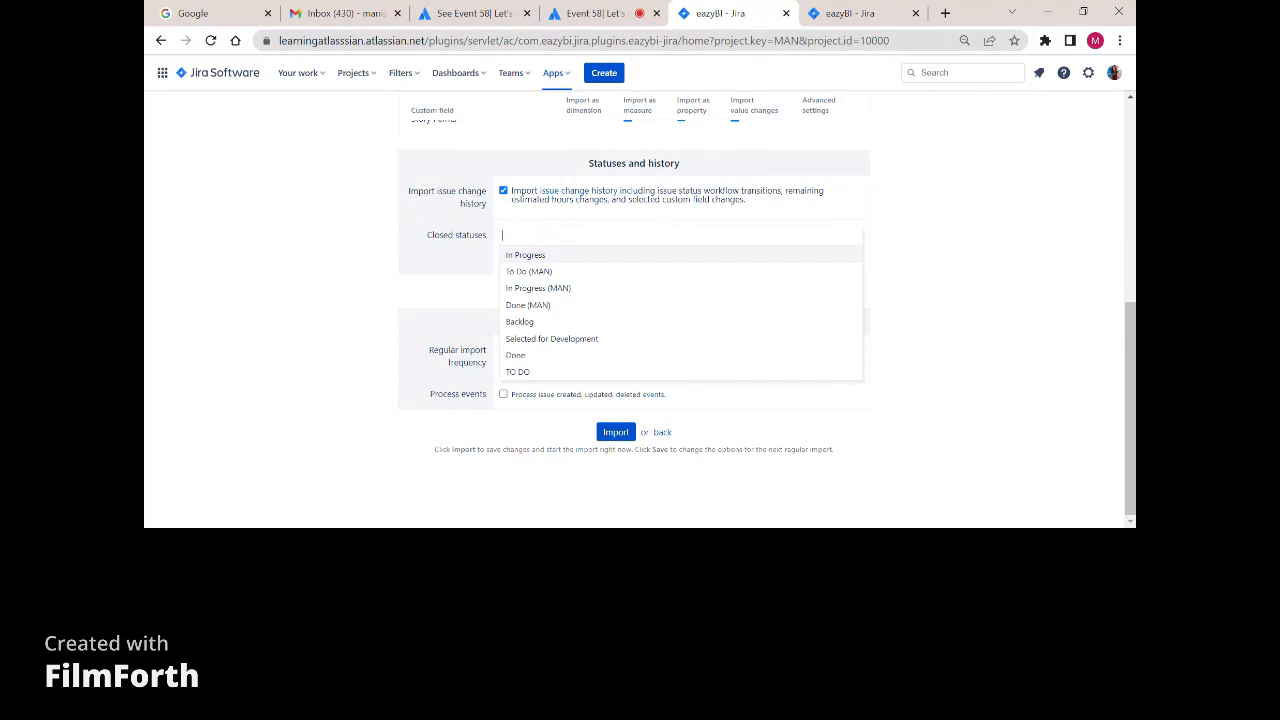
{"action": "left_click", "coordinate": [958, 216]}
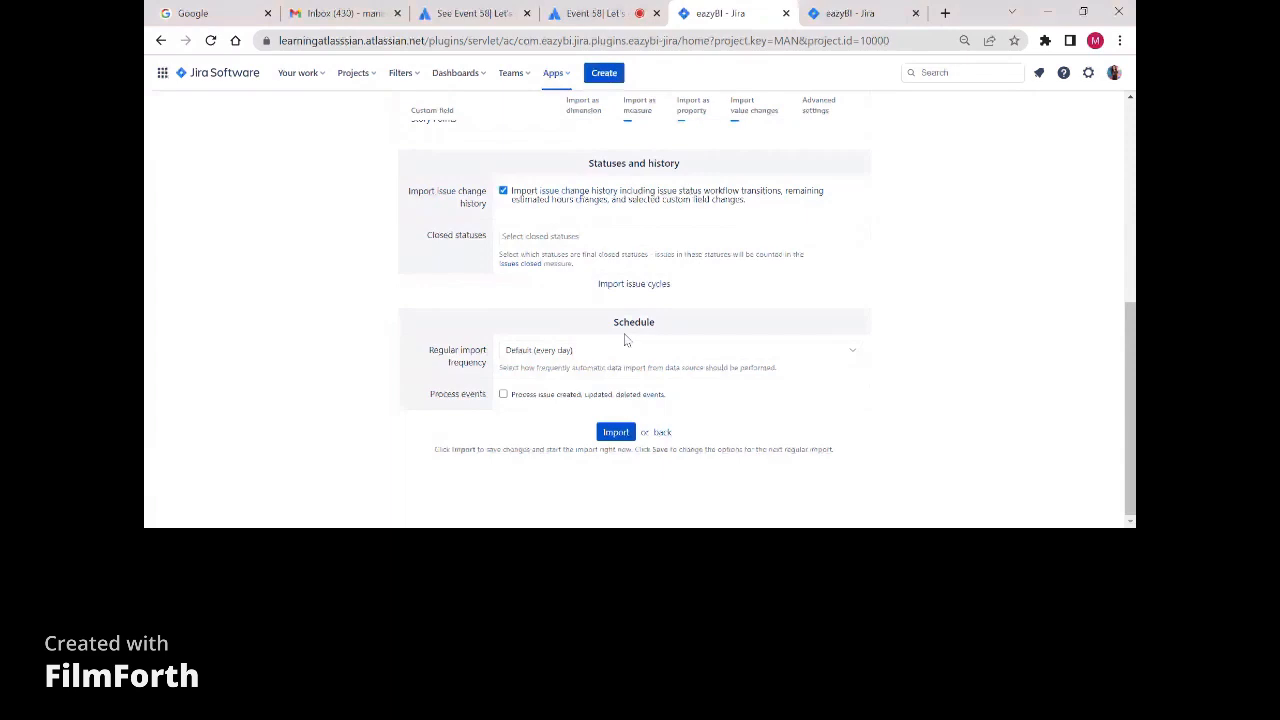
Schedule the regular Jira import daily at a specified time, with the import time set to 06:00.
{"action": "left_click", "coordinate": [590, 352]}
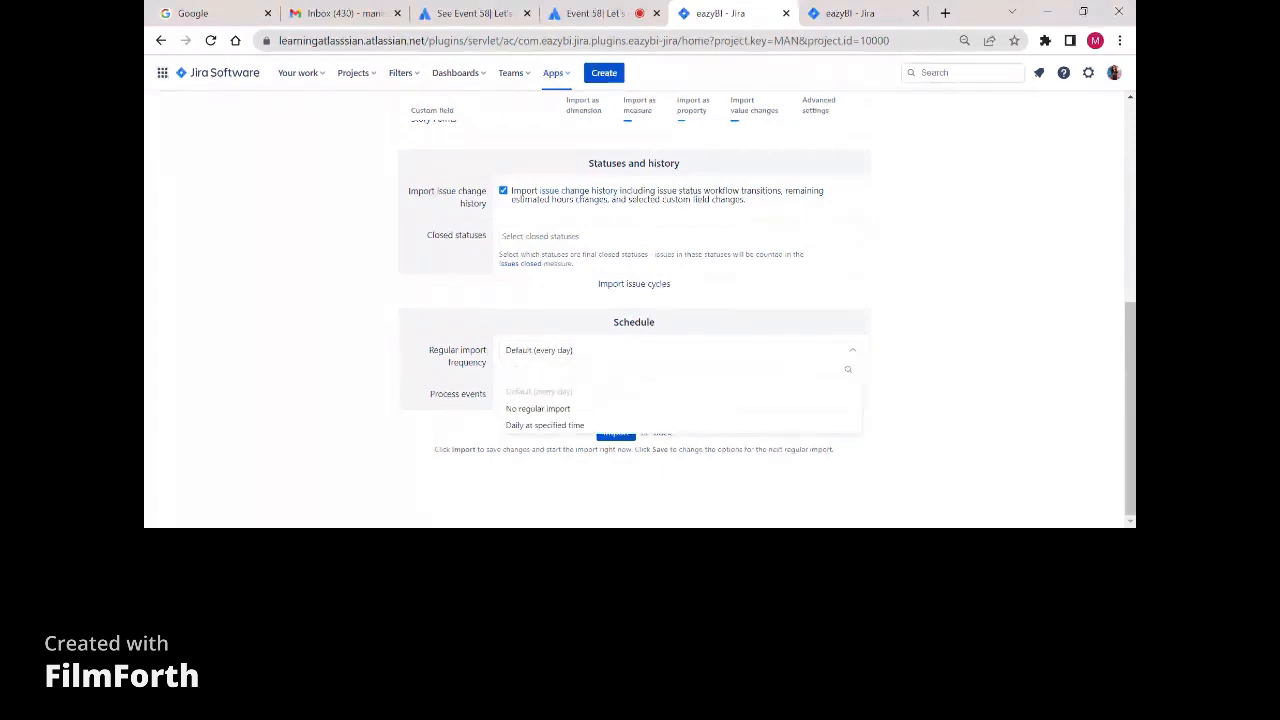
{"action": "left_click", "coordinate": [571, 426]}
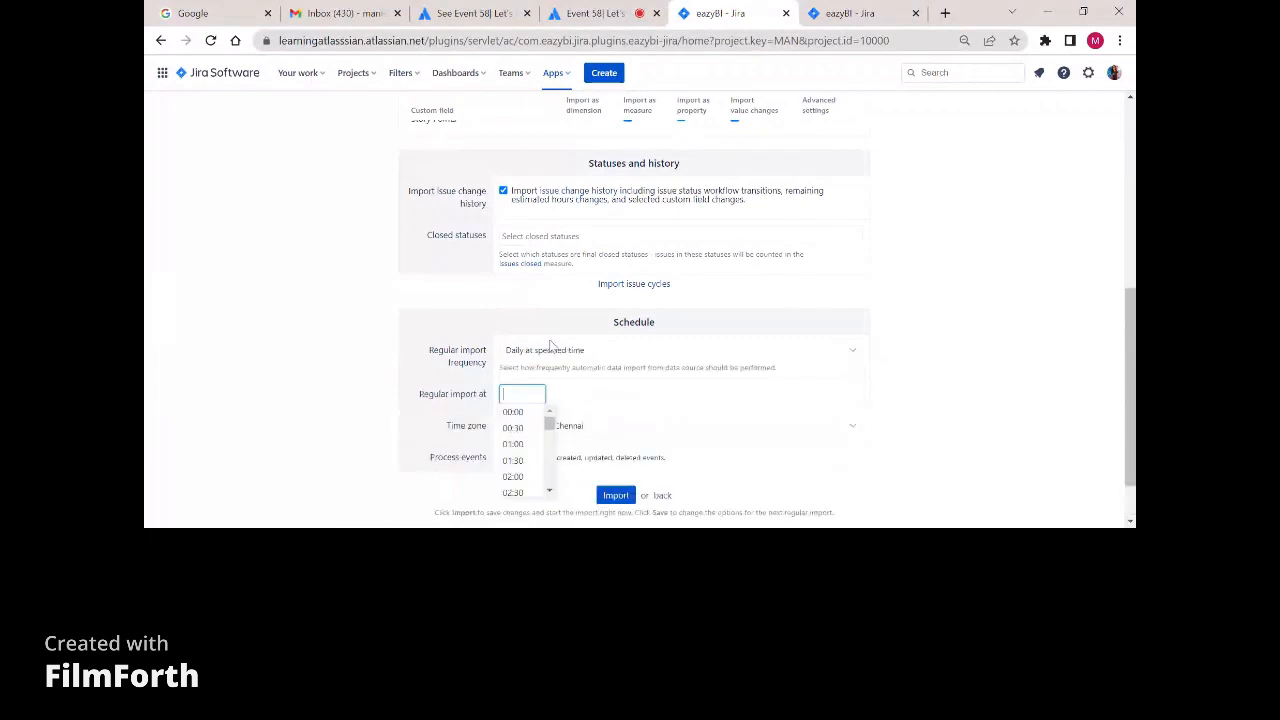
{"action": "scroll", "coordinate": [549, 345], "scroll_direction": "down", "scroll_amount": 1}
{"action": "scroll", "coordinate": [519, 398], "scroll_direction": "down", "scroll_amount": 4}
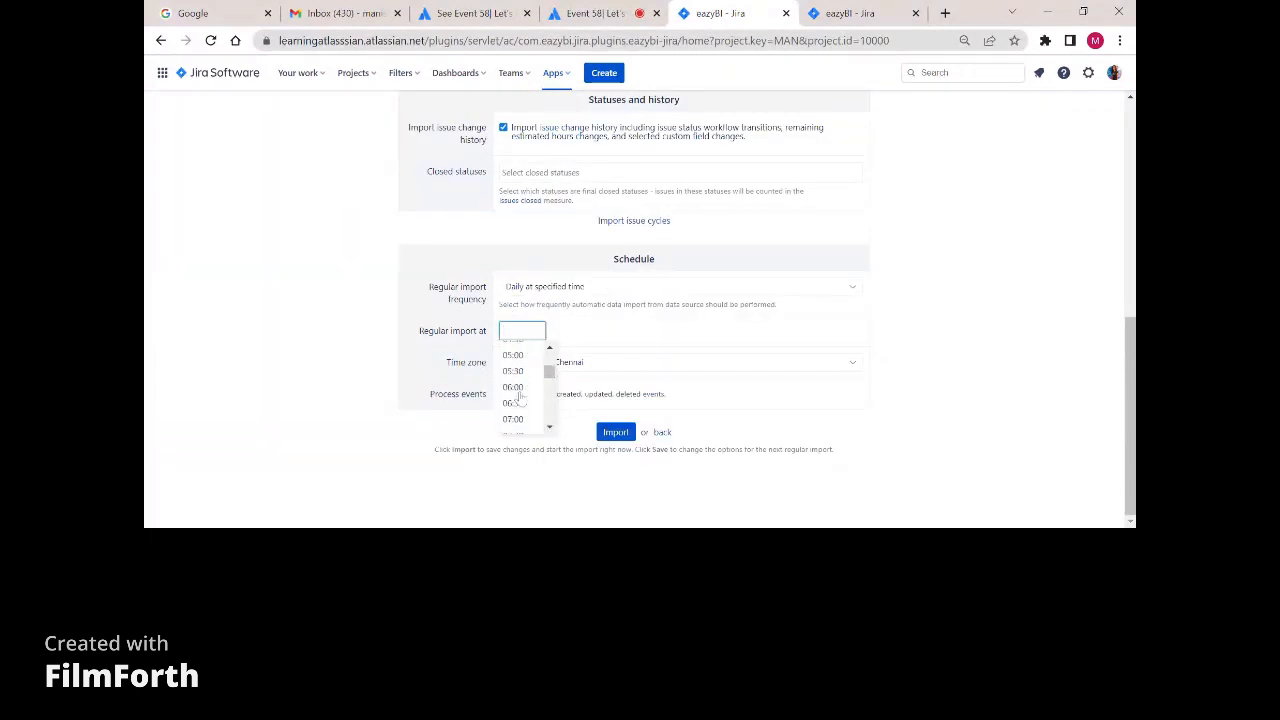
{"action": "scroll", "coordinate": [519, 398], "scroll_direction": "up", "scroll_amount": 2}
{"action": "left_click", "coordinate": [519, 398]}
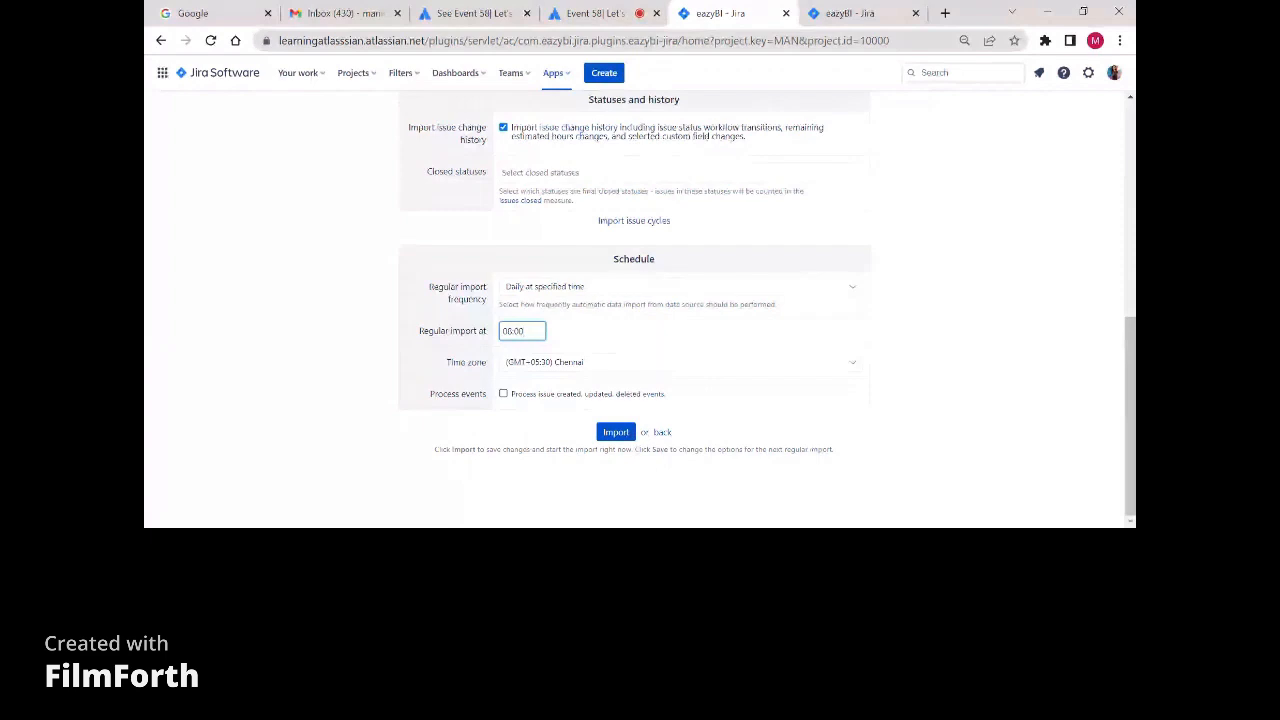
Examine the custom fields available for import in the Service Management and Other groups of the Jira import options.
{"action": "scroll", "coordinate": [505, 400], "scroll_direction": "up", "scroll_amount": 4}
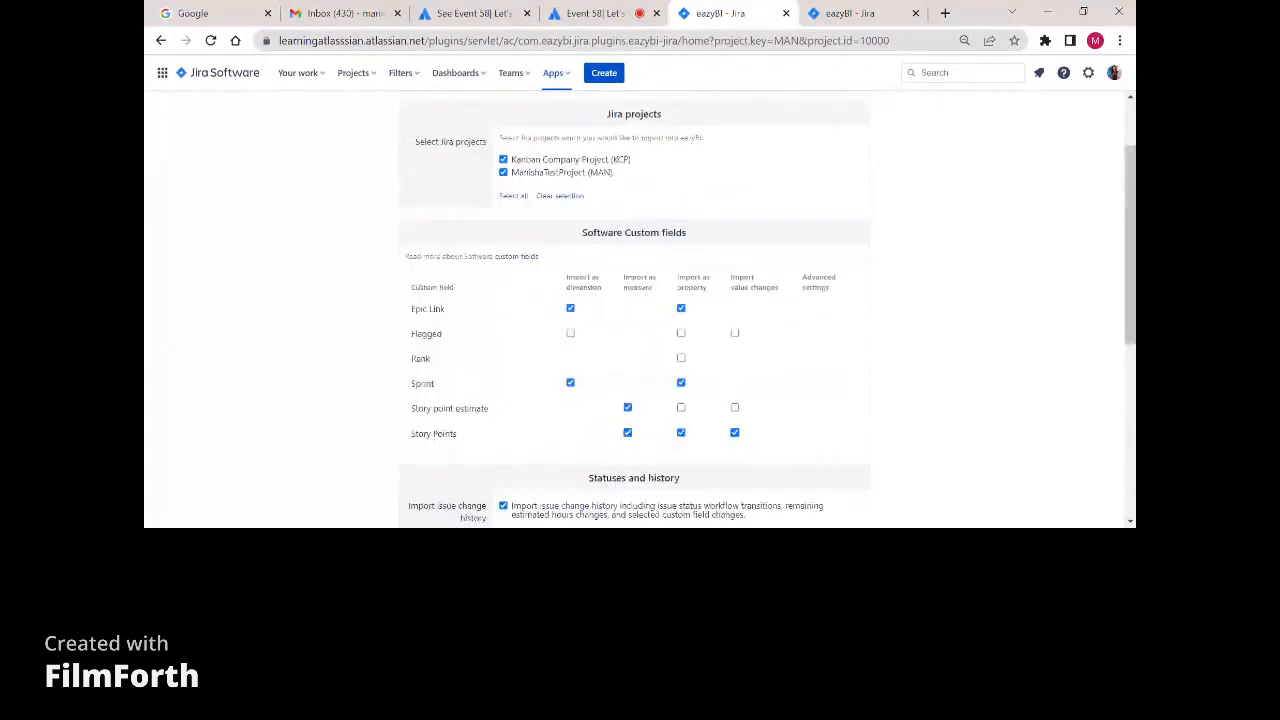
{"action": "scroll", "coordinate": [417, 176], "scroll_direction": "up", "scroll_amount": 1}
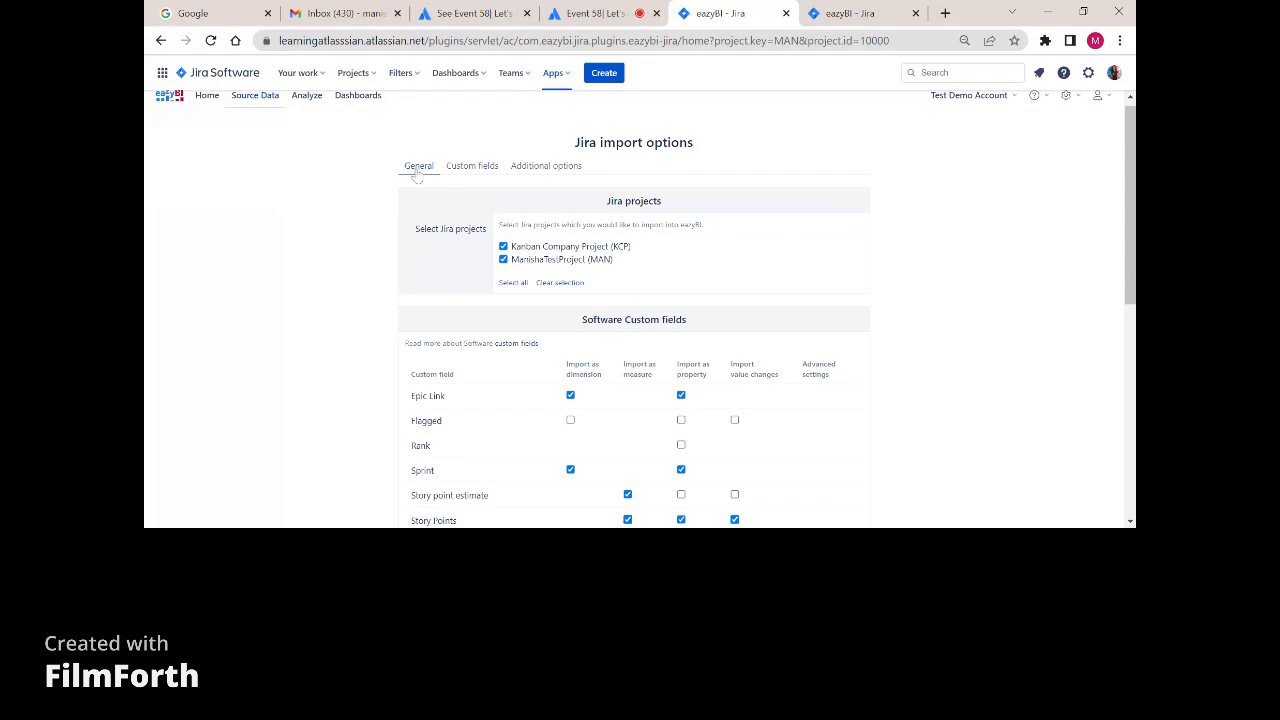
{"action": "left_click", "coordinate": [450, 172]}
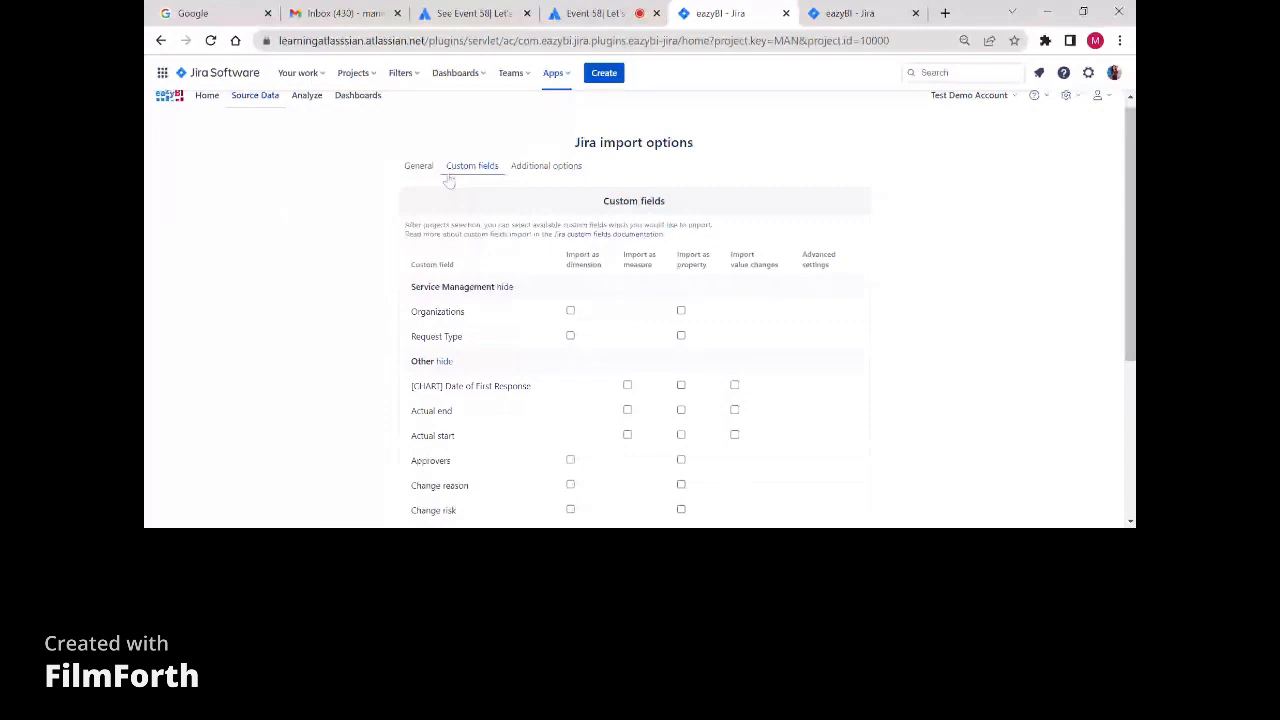
{"action": "scroll", "coordinate": [660, 233], "scroll_direction": "down", "scroll_amount": 1}
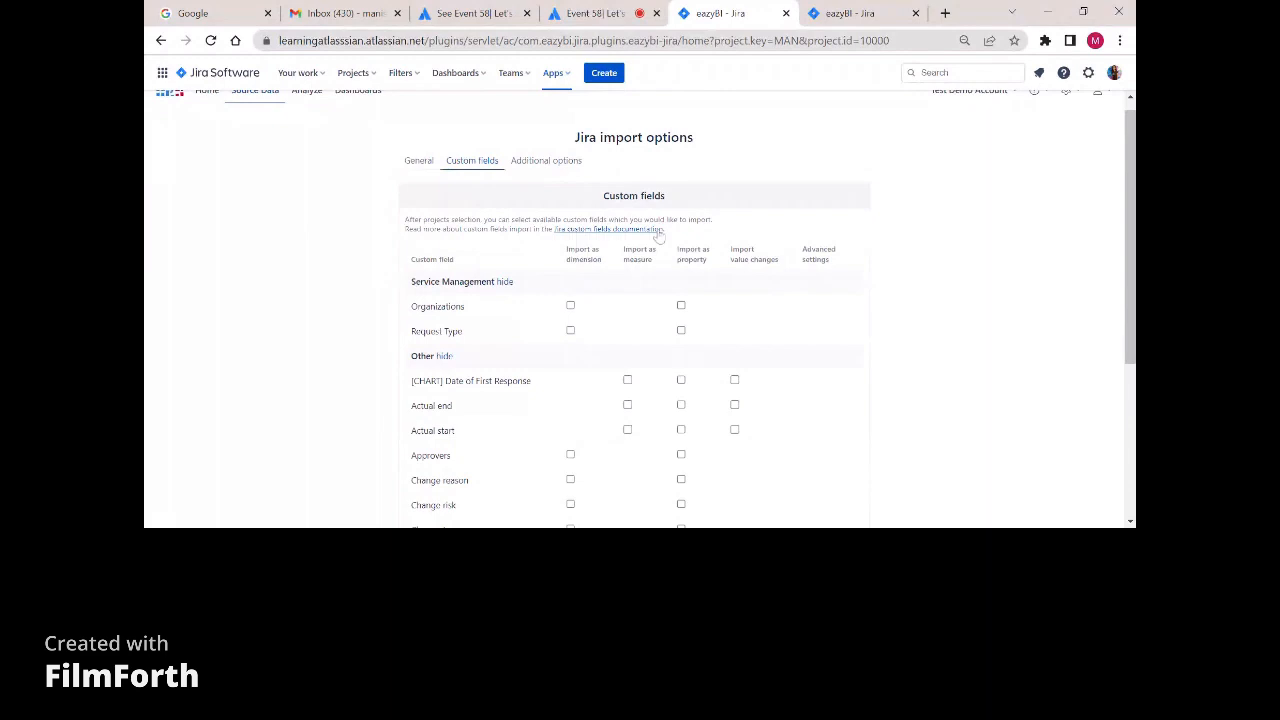
{"action": "scroll", "coordinate": [575, 213], "scroll_direction": "up", "scroll_amount": 1}
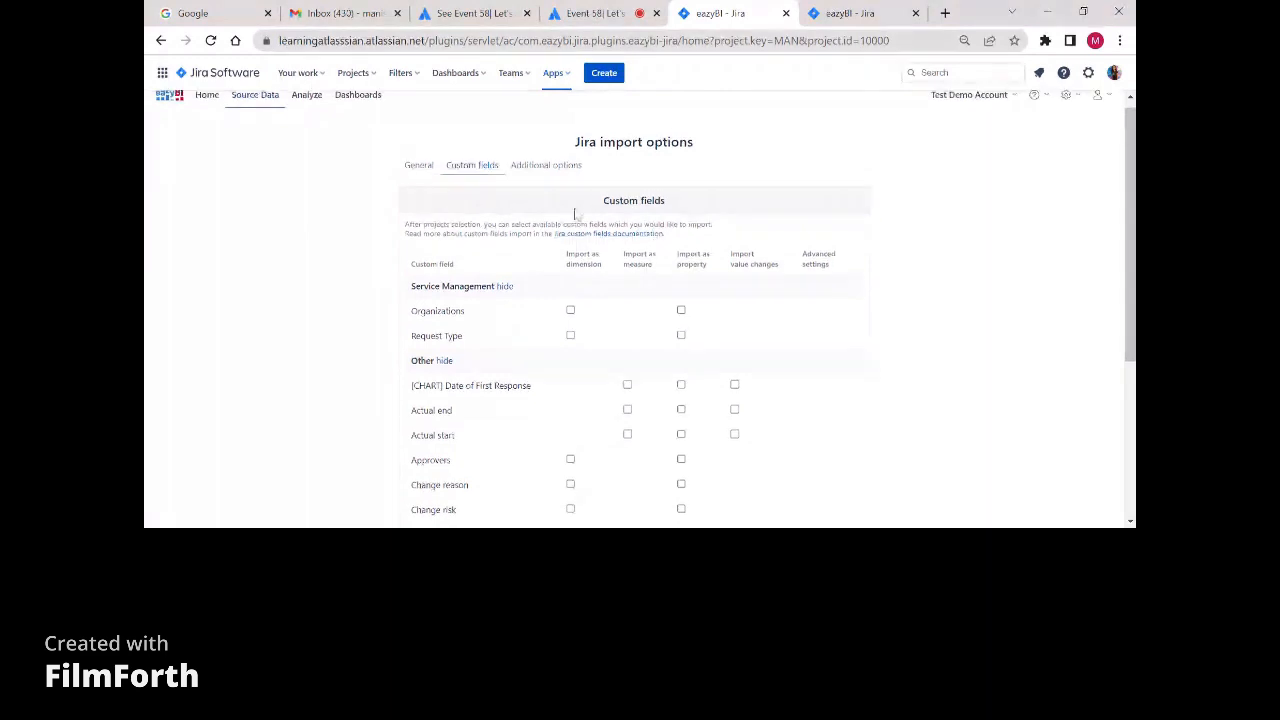
{"action": "scroll", "coordinate": [470, 288], "scroll_direction": "down", "scroll_amount": 2}
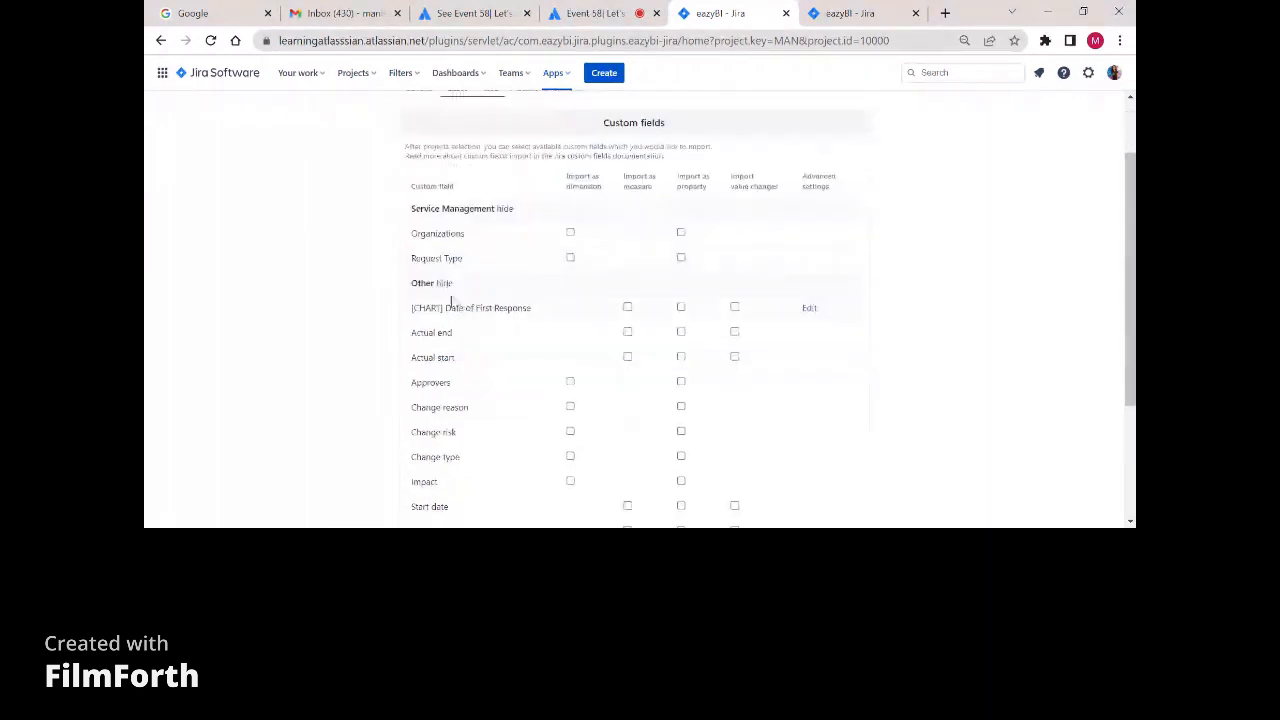
{"action": "scroll", "coordinate": [430, 308], "scroll_direction": "down", "scroll_amount": 1}
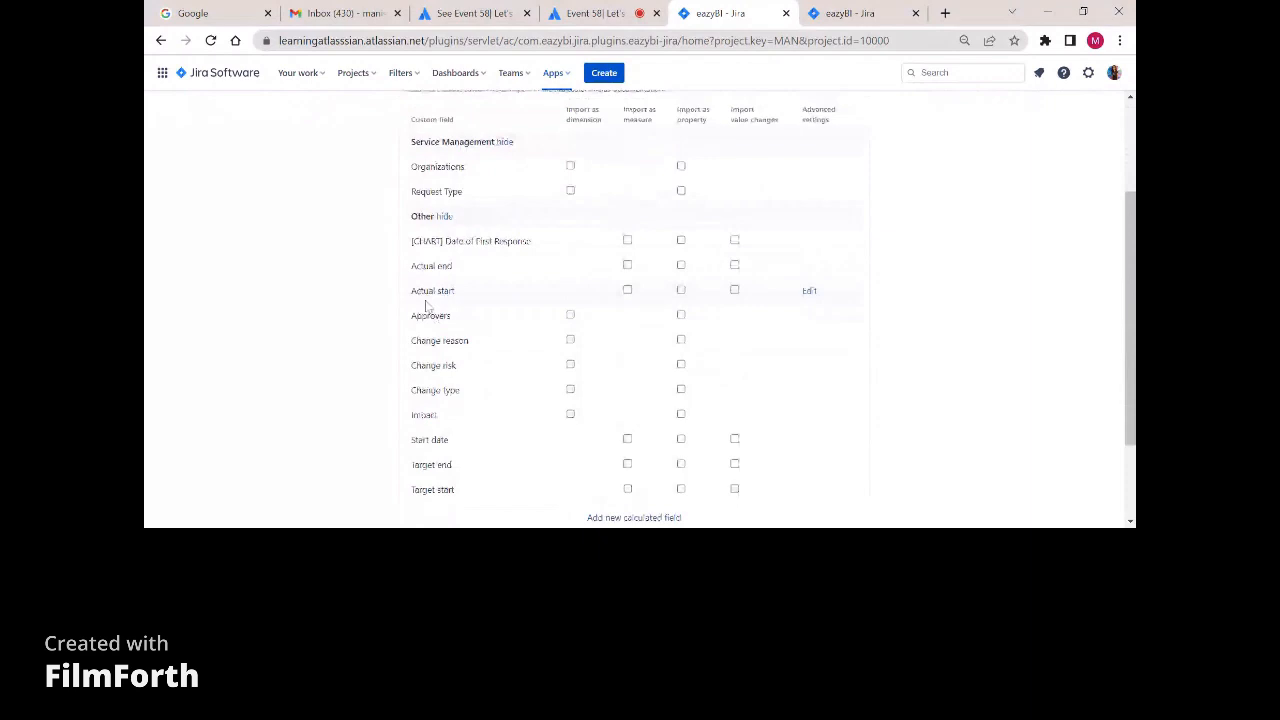
{"action": "scroll", "coordinate": [430, 306], "scroll_direction": "up", "scroll_amount": 3}
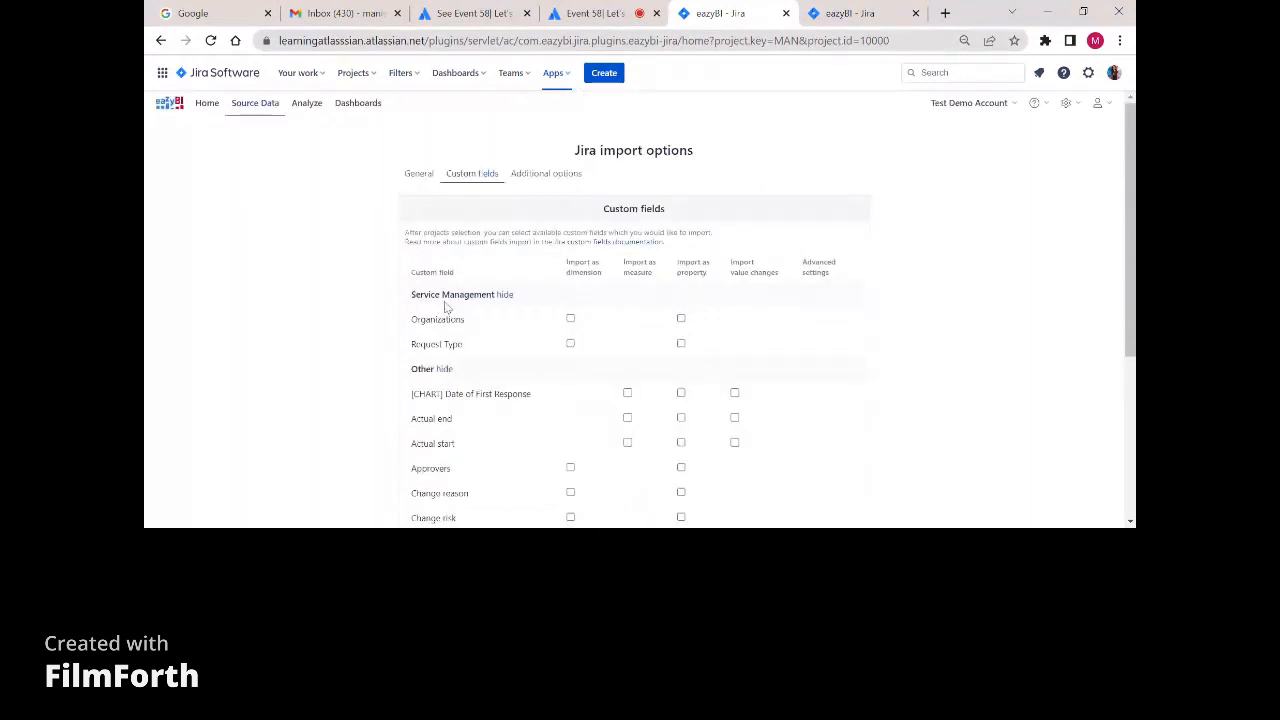
Set Change risk to import as a dimension, Start date and Target start as measures, and Target end as a property.
{"action": "scroll", "coordinate": [446, 307], "scroll_direction": "down", "scroll_amount": 5}
{"action": "left_click", "coordinate": [570, 244]}
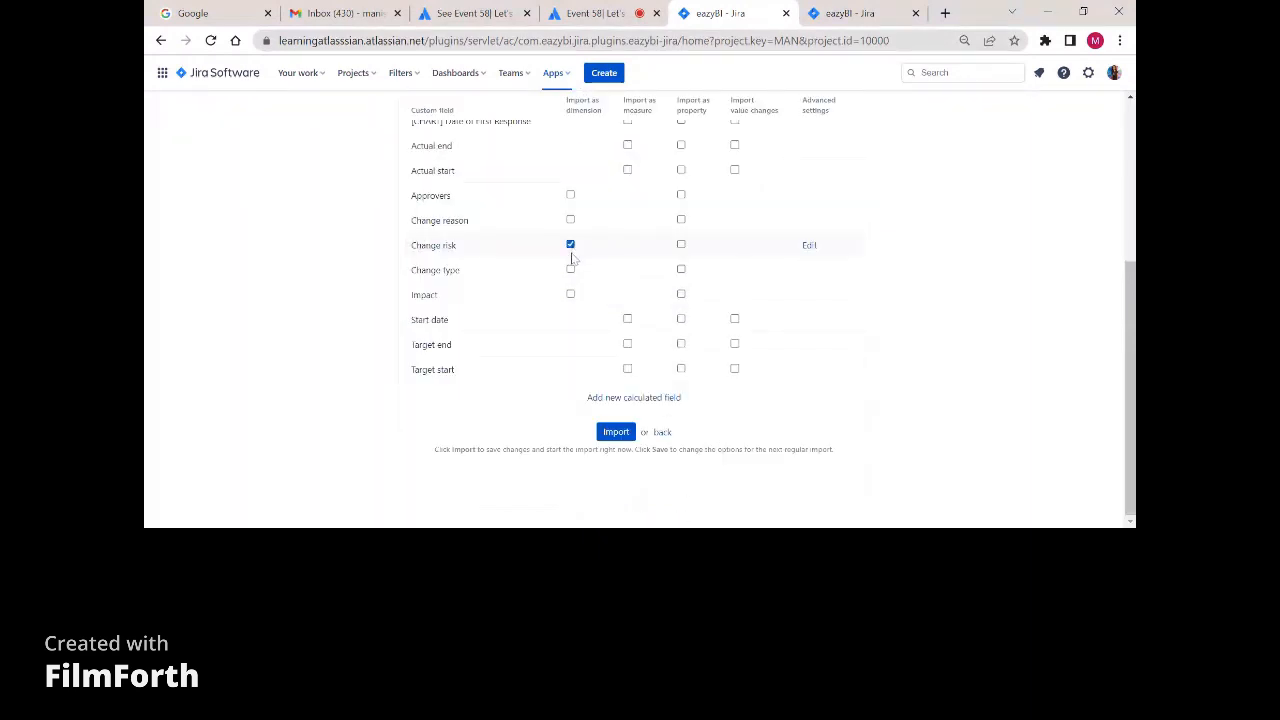
{"action": "left_click", "coordinate": [627, 319]}
{"action": "left_click", "coordinate": [681, 344]}
{"action": "left_click", "coordinate": [627, 369]}
{"action": "scroll", "coordinate": [627, 369], "scroll_direction": "up", "scroll_amount": 3}
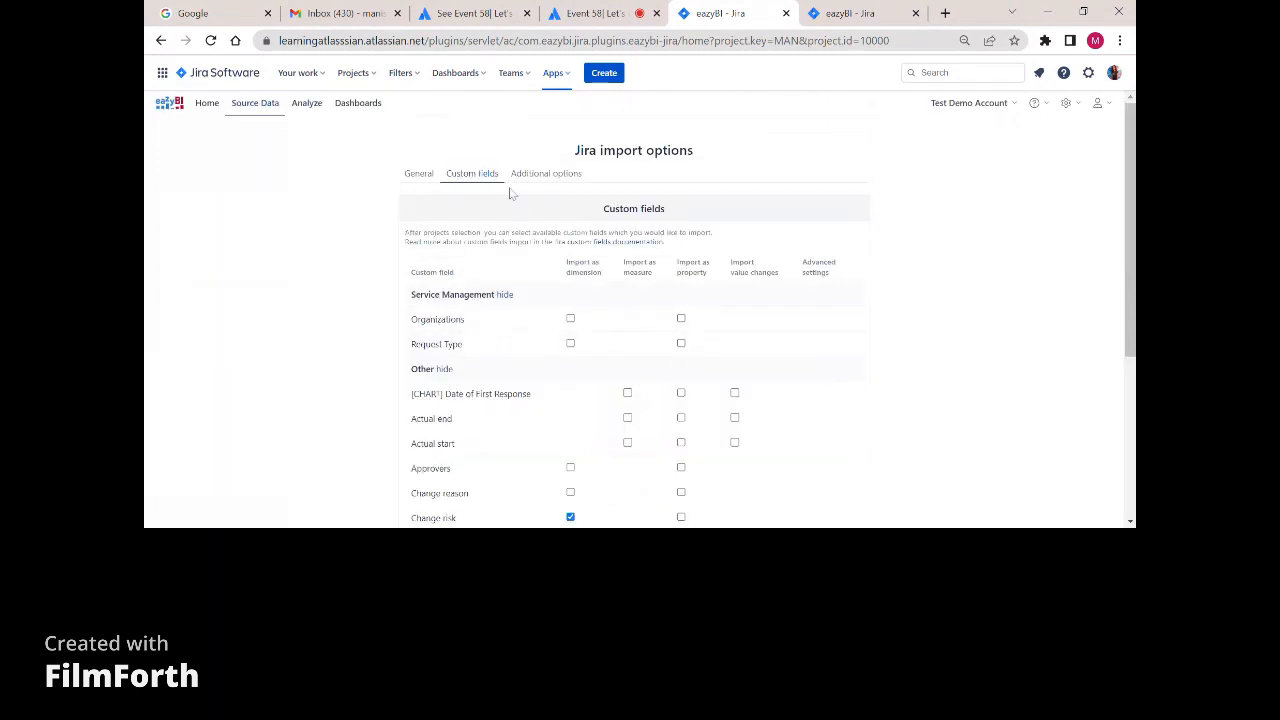
Review the additional import options for filter, time dimension, user groups and sample reports, and start the Jira import.
{"action": "left_click", "coordinate": [545, 175]}
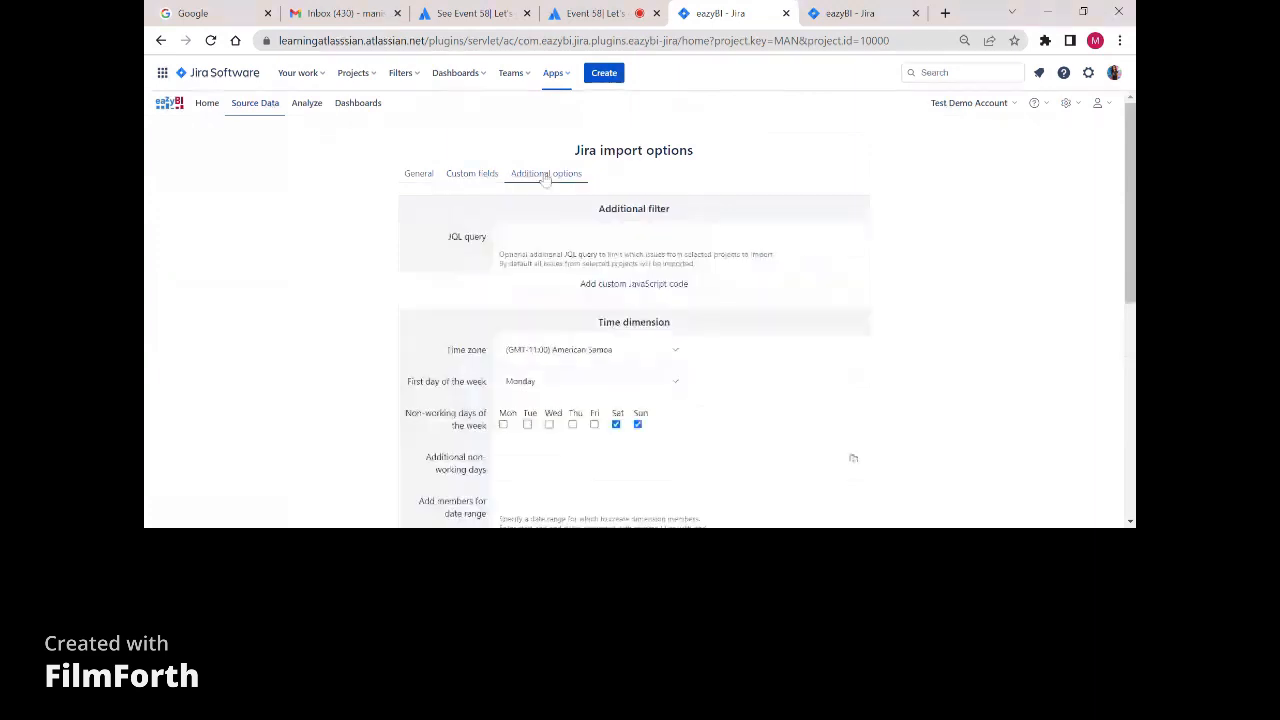
{"action": "scroll", "coordinate": [545, 175], "scroll_direction": "down", "scroll_amount": 1}
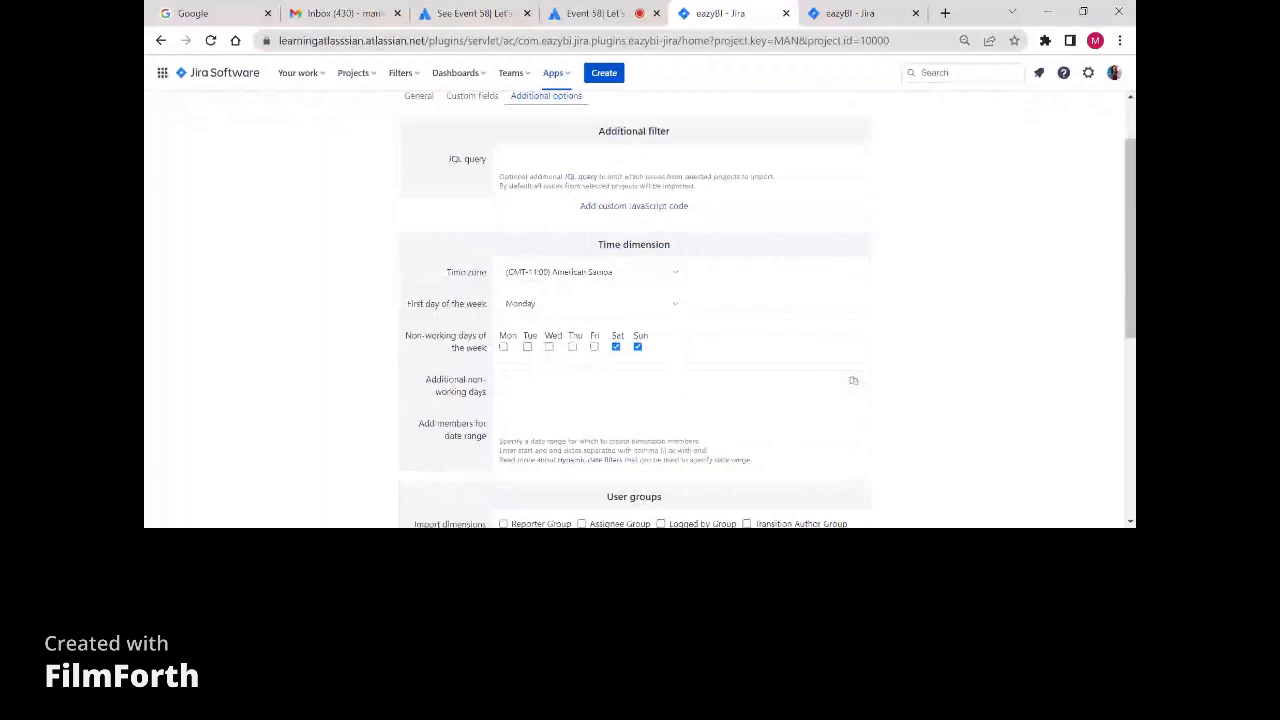
{"action": "left_click", "coordinate": [600, 159]}
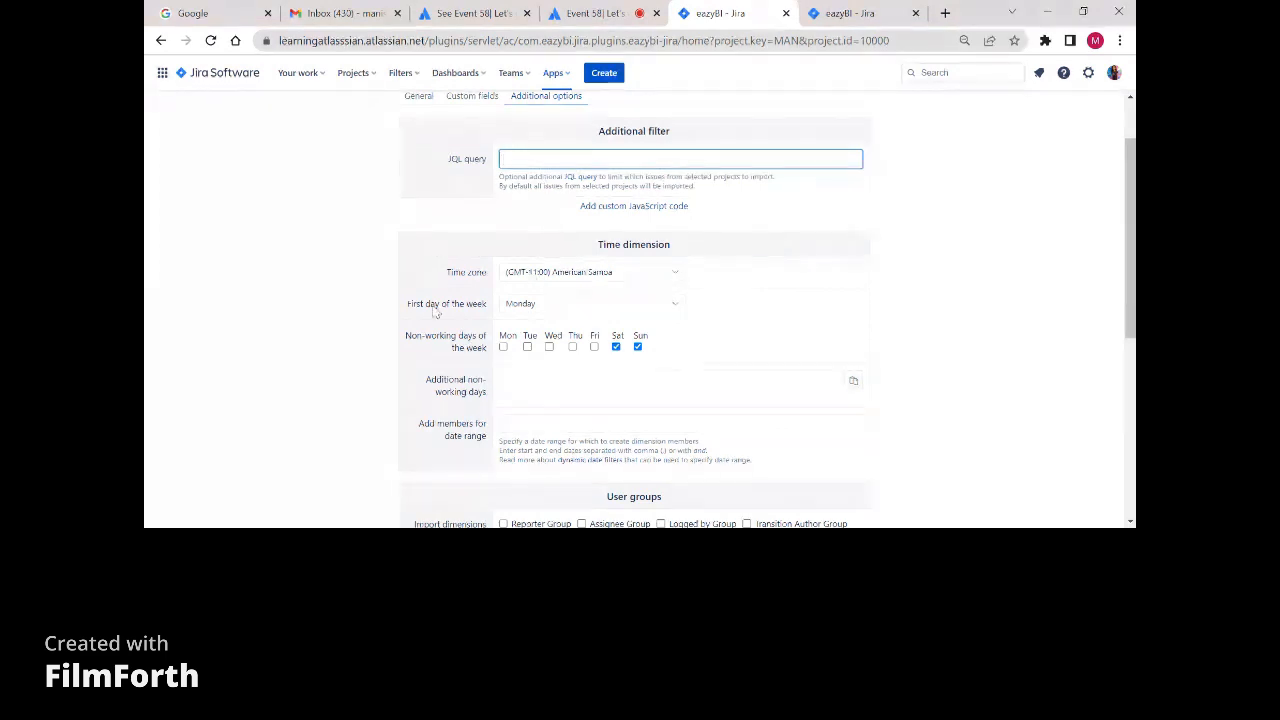
{"action": "scroll", "coordinate": [470, 260], "scroll_direction": "down", "scroll_amount": 3}
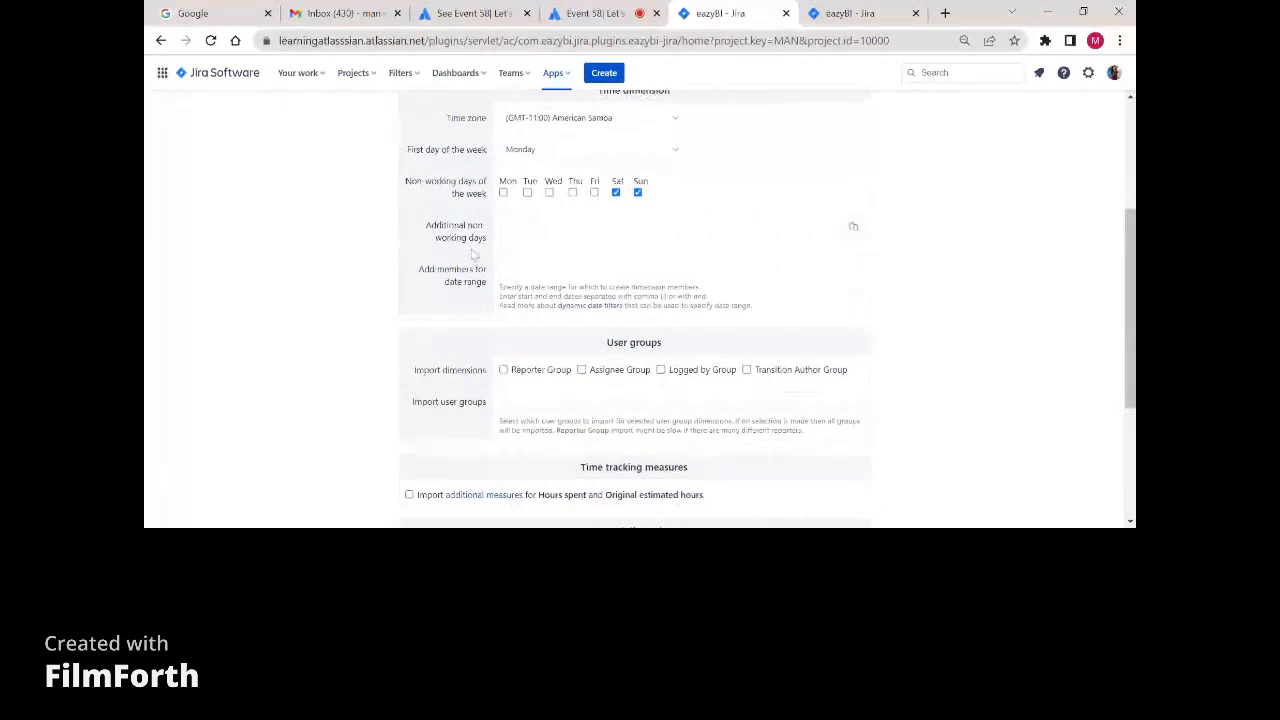
{"action": "scroll", "coordinate": [474, 256], "scroll_direction": "down", "scroll_amount": 3}
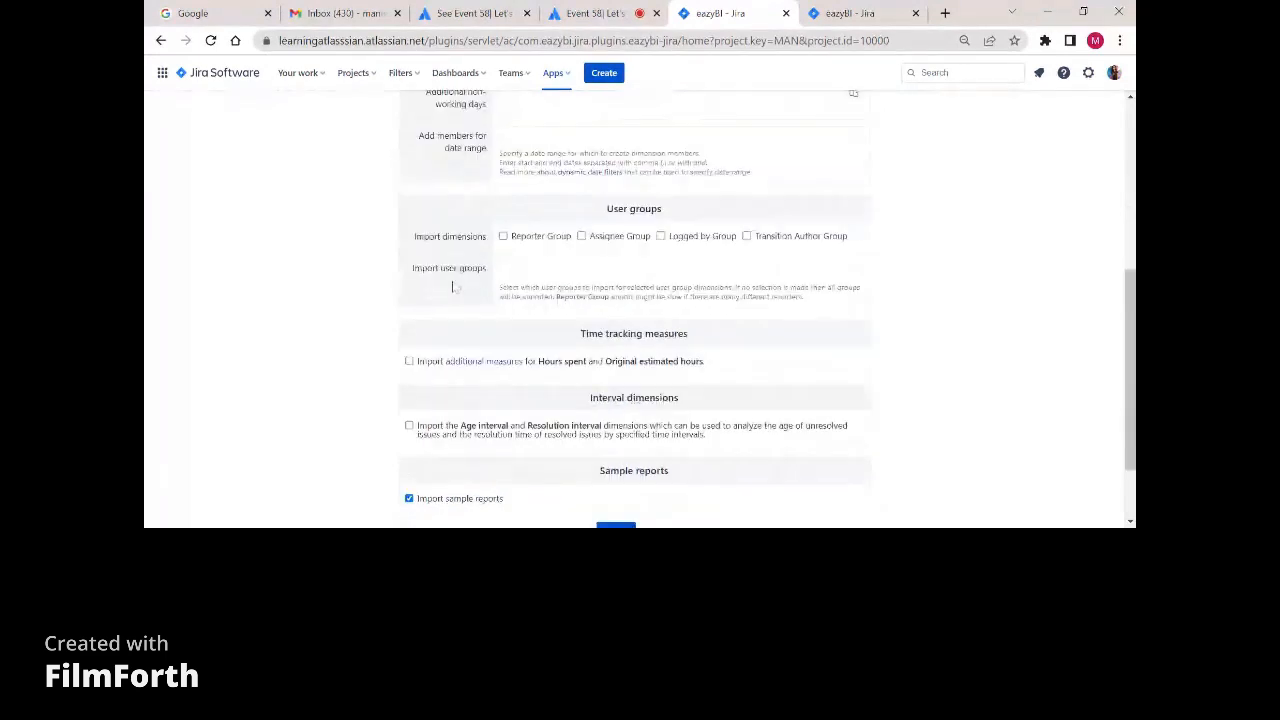
{"action": "scroll", "coordinate": [452, 287], "scroll_direction": "down", "scroll_amount": 2}
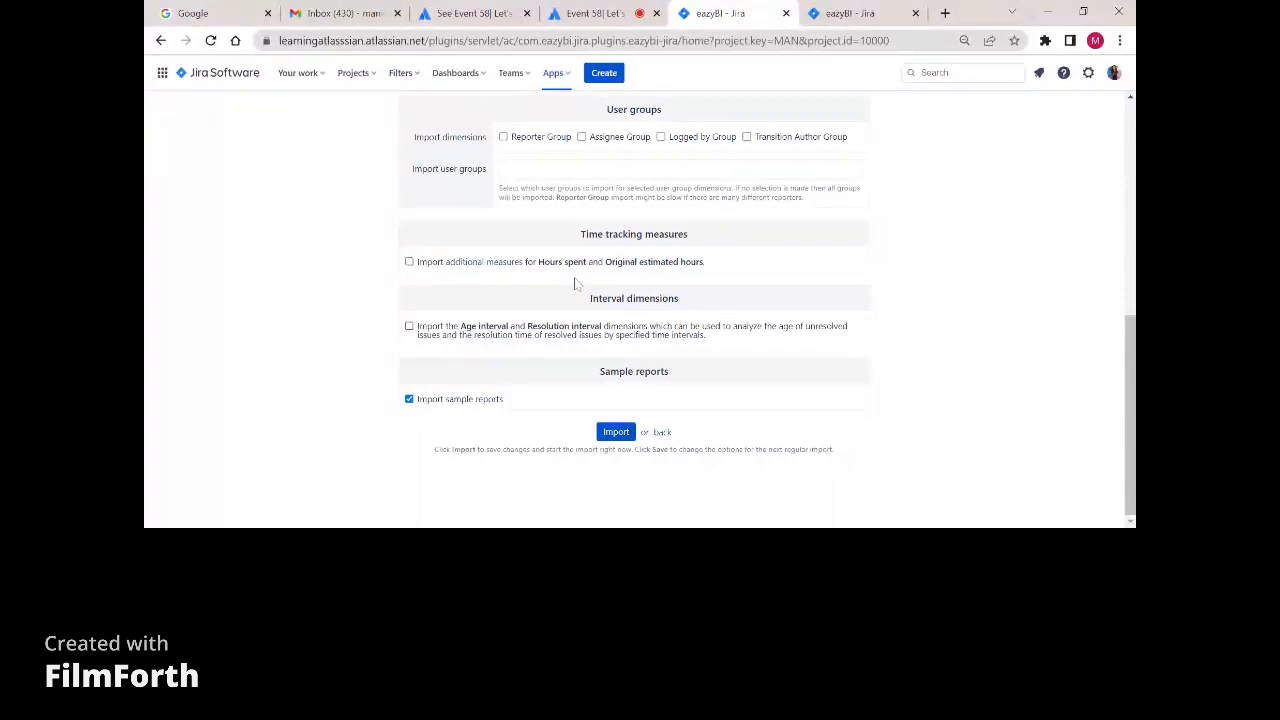
{"action": "scroll", "coordinate": [523, 289], "scroll_direction": "up", "scroll_amount": 1}
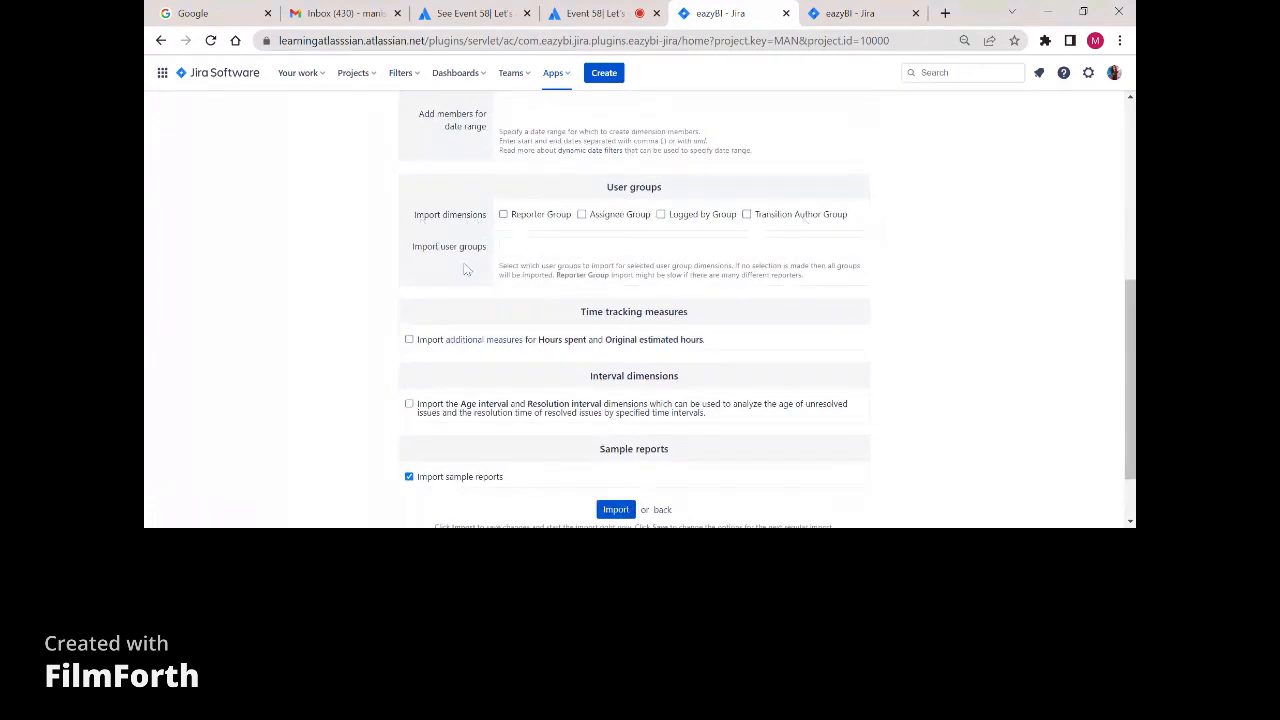
{"action": "scroll", "coordinate": [463, 268], "scroll_direction": "down", "scroll_amount": 1}
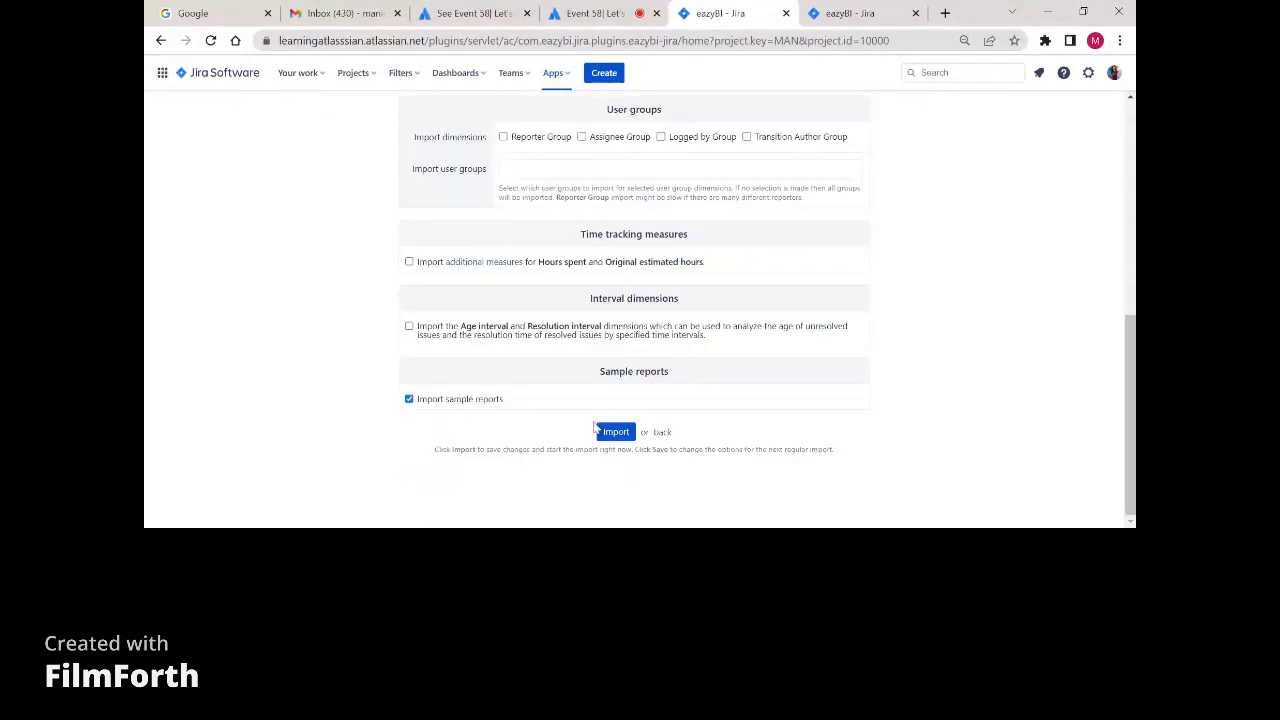
{"action": "left_click", "coordinate": [600, 431]}
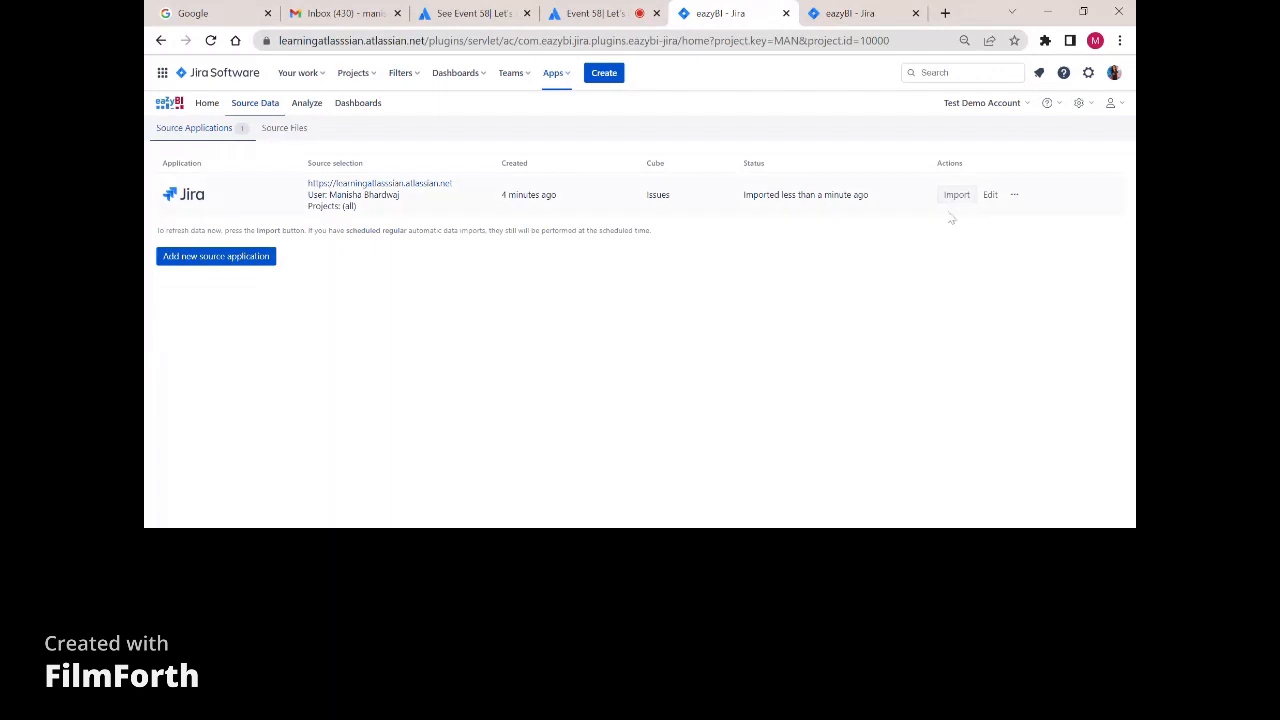
Reopen the import options of the Jira source application, check its selected custom fields and save the options.
{"action": "left_click", "coordinate": [999, 203]}
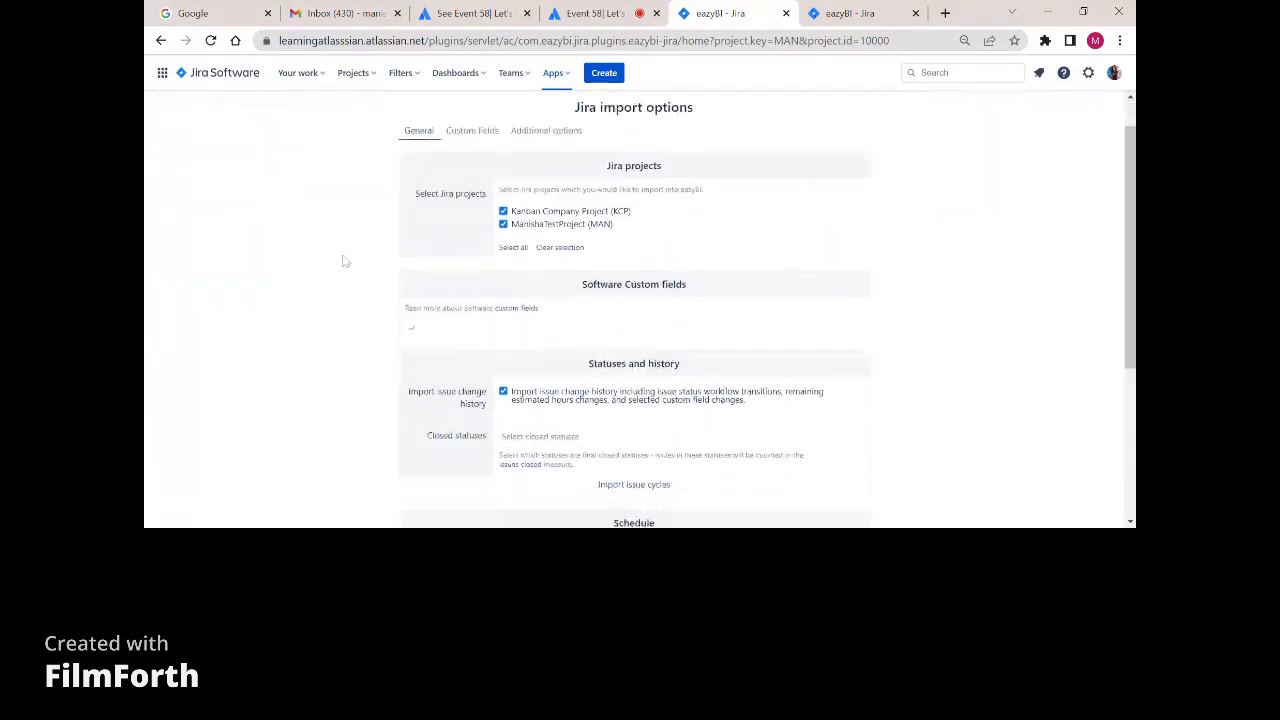
{"action": "left_click", "coordinate": [472, 175]}
{"action": "scroll", "coordinate": [493, 248], "scroll_direction": "down", "scroll_amount": 3}
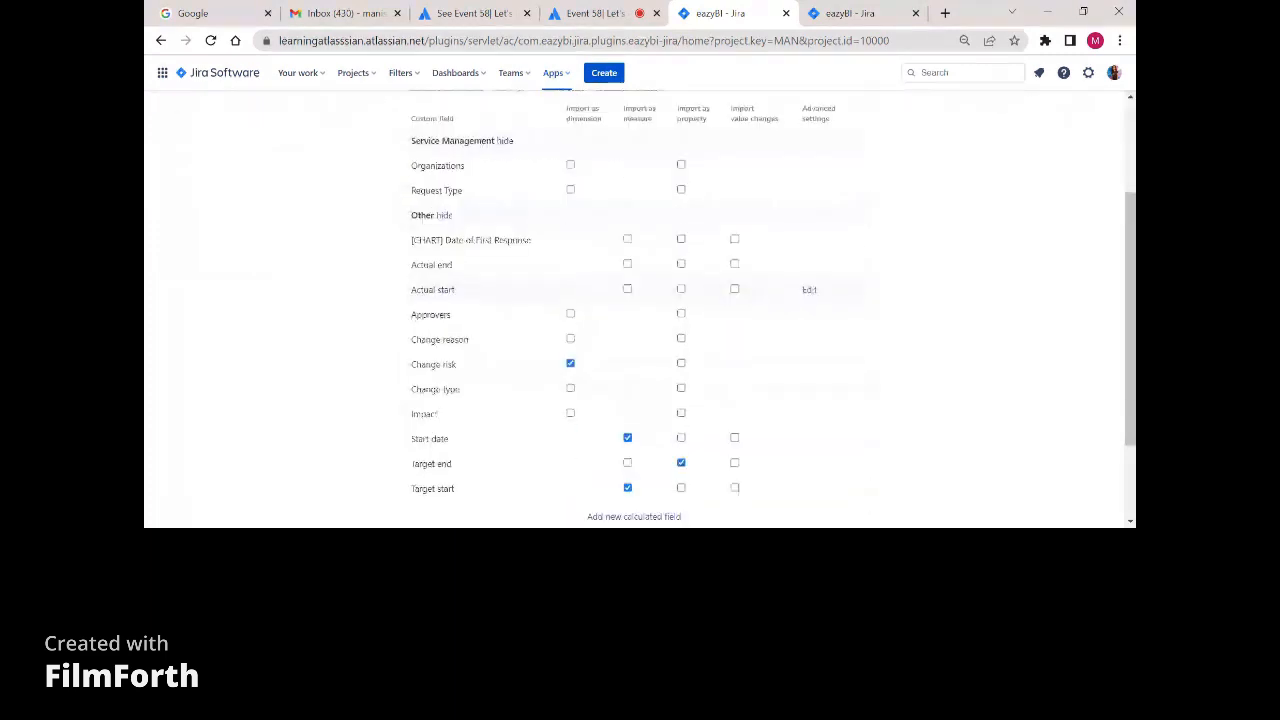
{"action": "scroll", "coordinate": [489, 295], "scroll_direction": "down", "scroll_amount": 2}
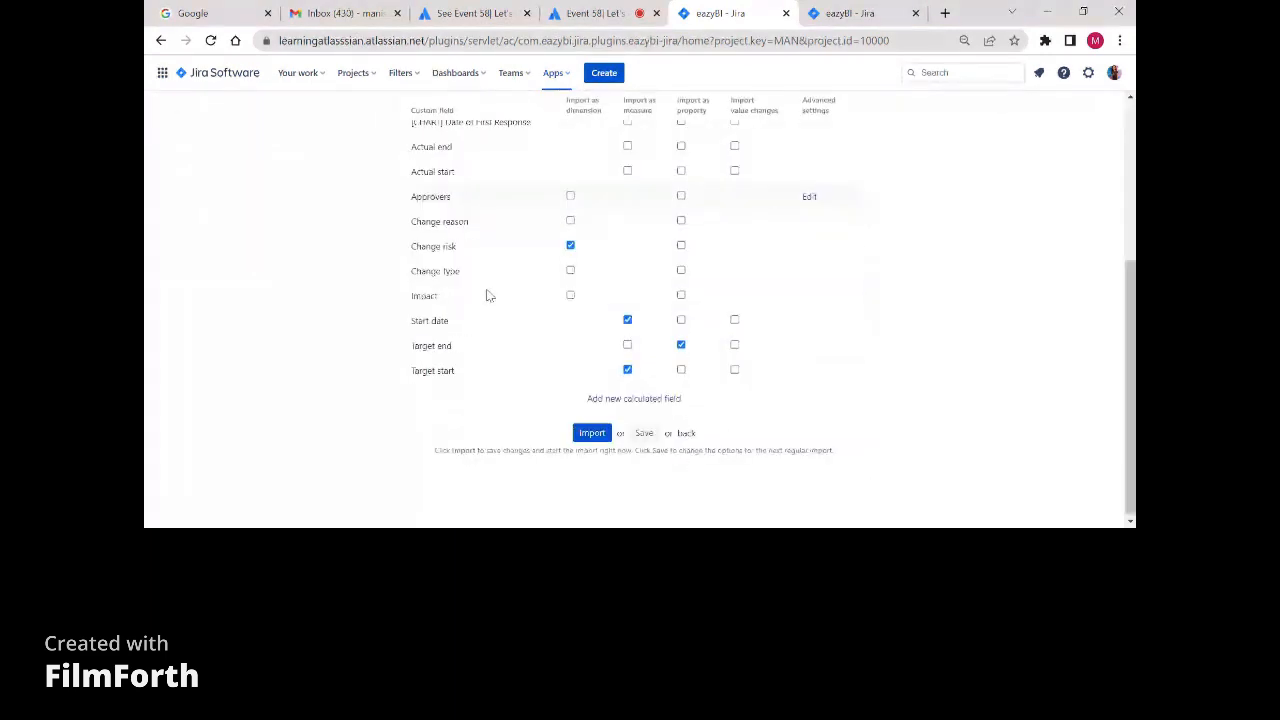
{"action": "left_click", "coordinate": [642, 433]}
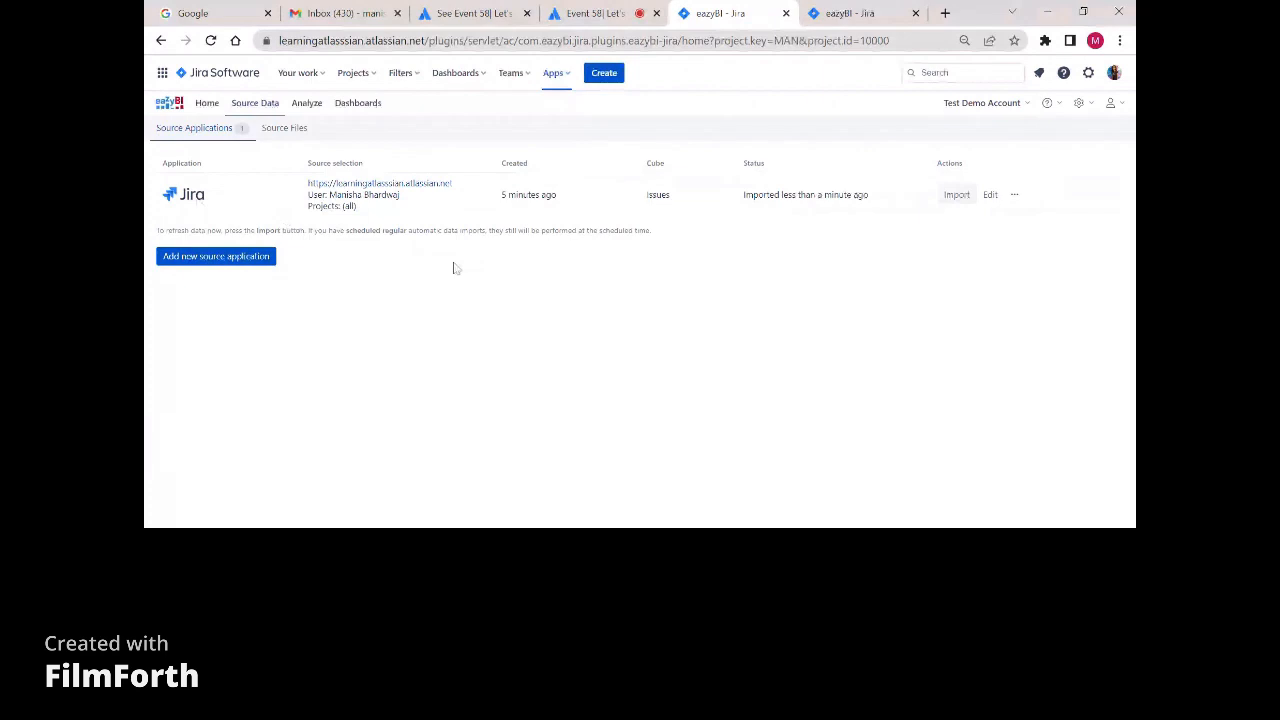
Try to add a second Jira source application to the same account, and return to the source applications list.
{"action": "left_click", "coordinate": [253, 268]}
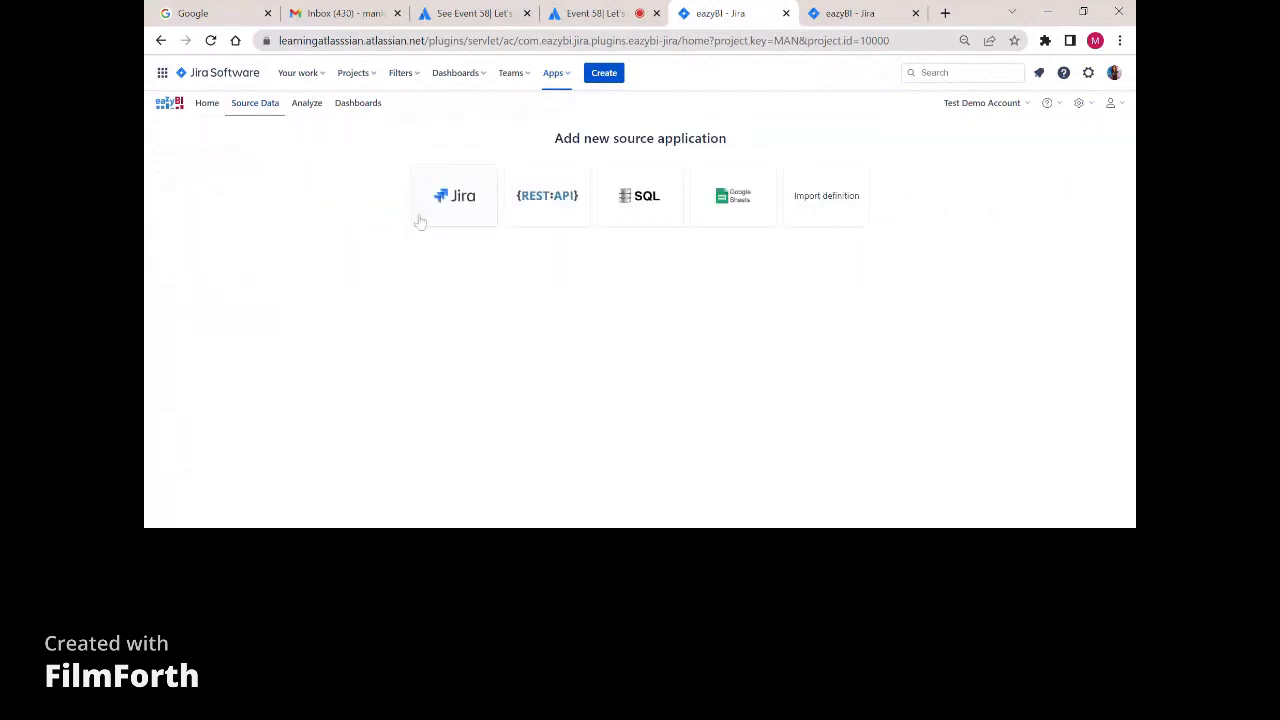
{"action": "left_click", "coordinate": [420, 222]}
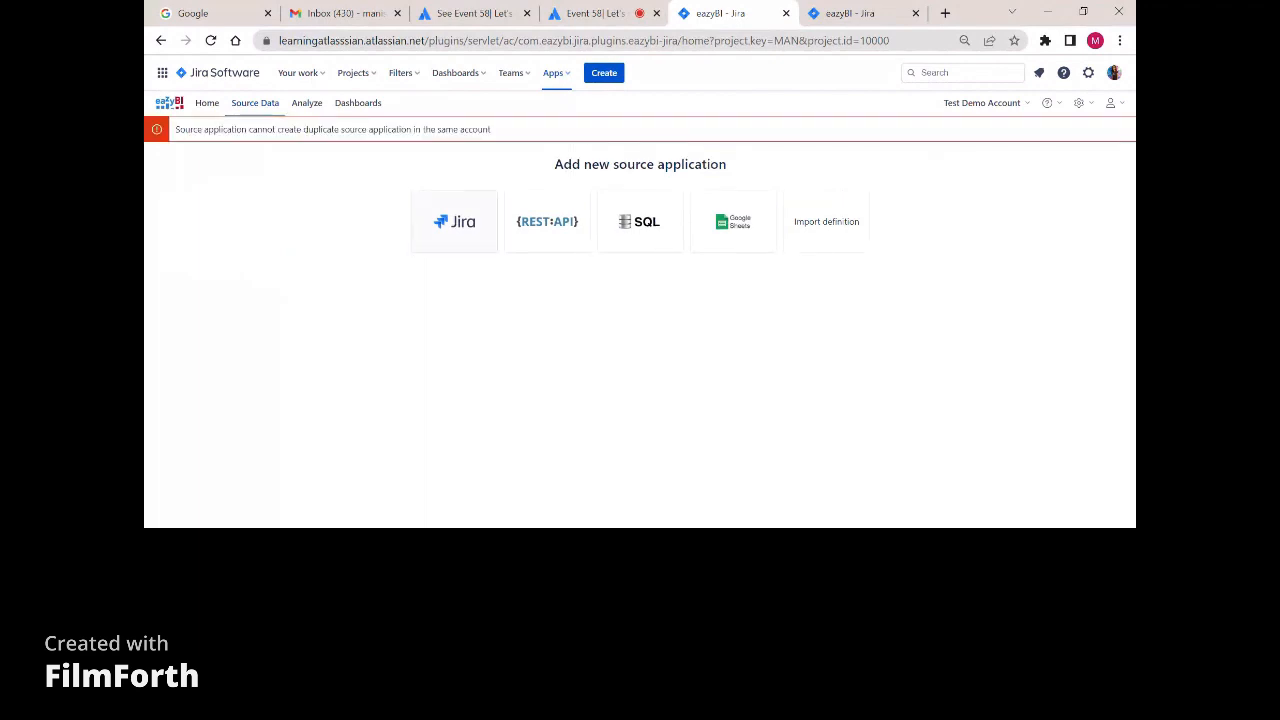
{"action": "left_click", "coordinate": [254, 106]}
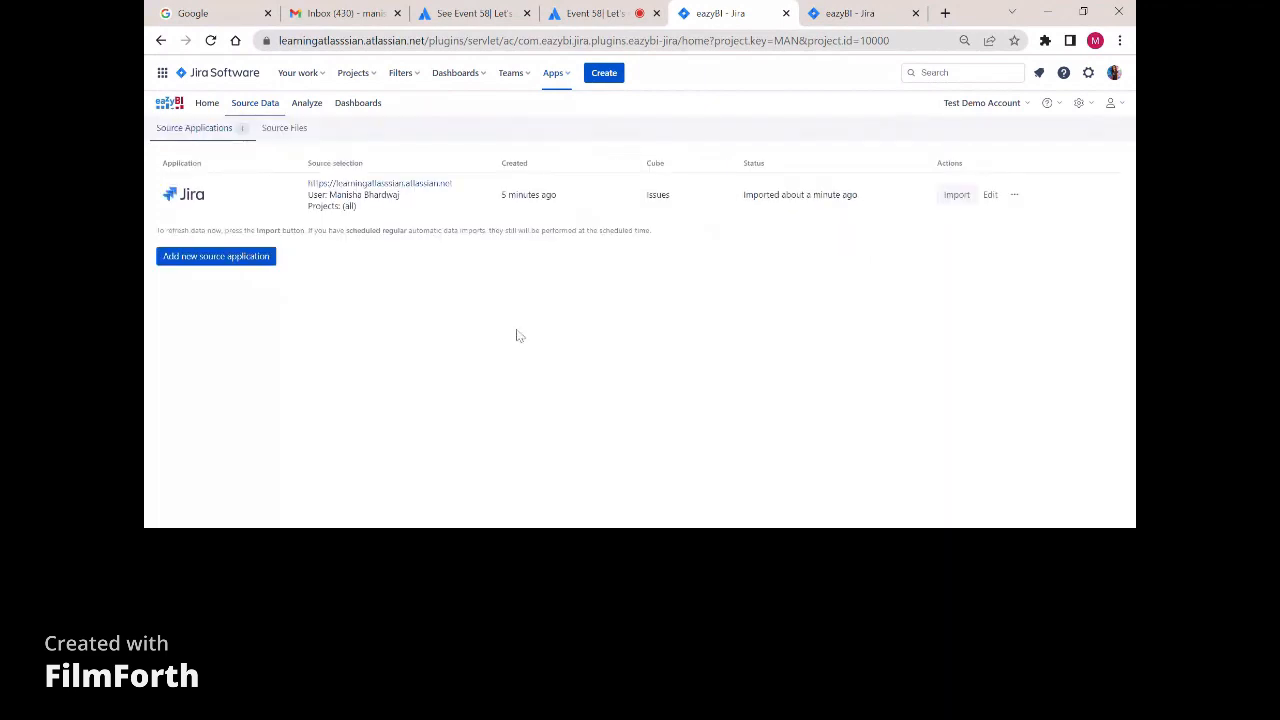
Open the report list of the Issues cube for analysis.
{"action": "left_click", "coordinate": [299, 113]}
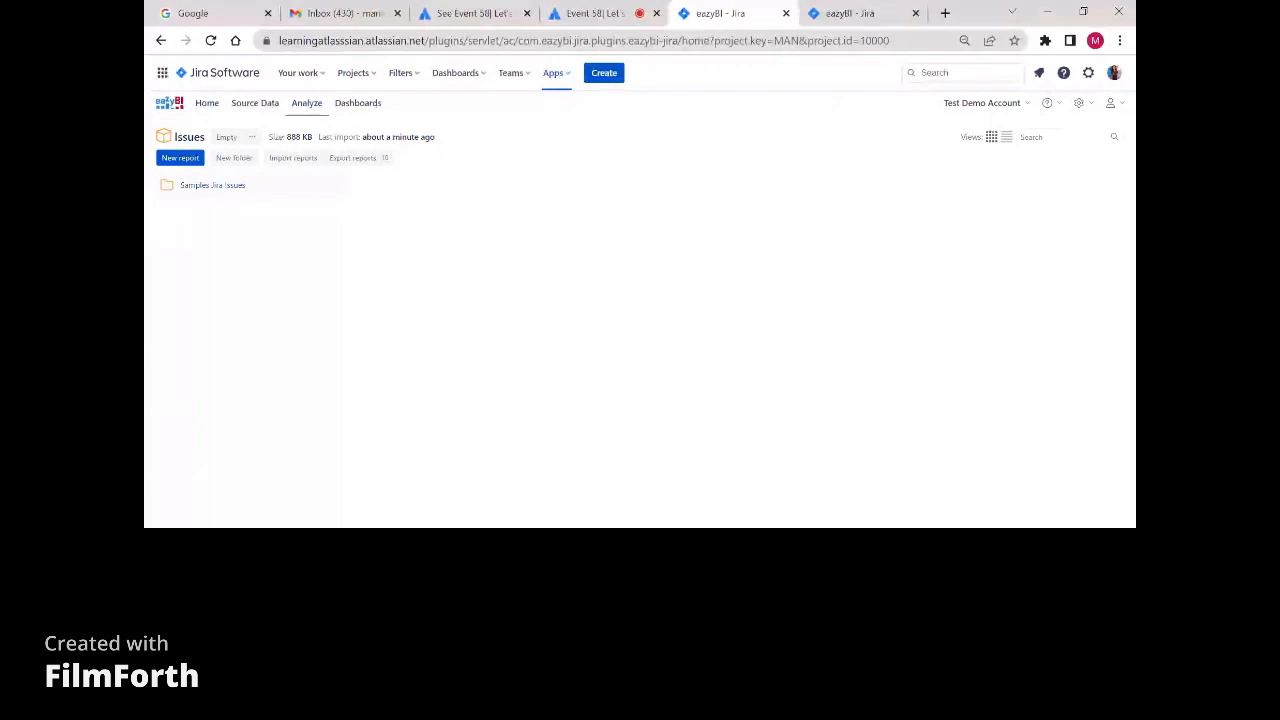
Create a new report in the Issues cube and show its custom field dimensions.
{"action": "left_click_drag", "start_coordinate": [175, 138], "coordinate": [241, 117]}
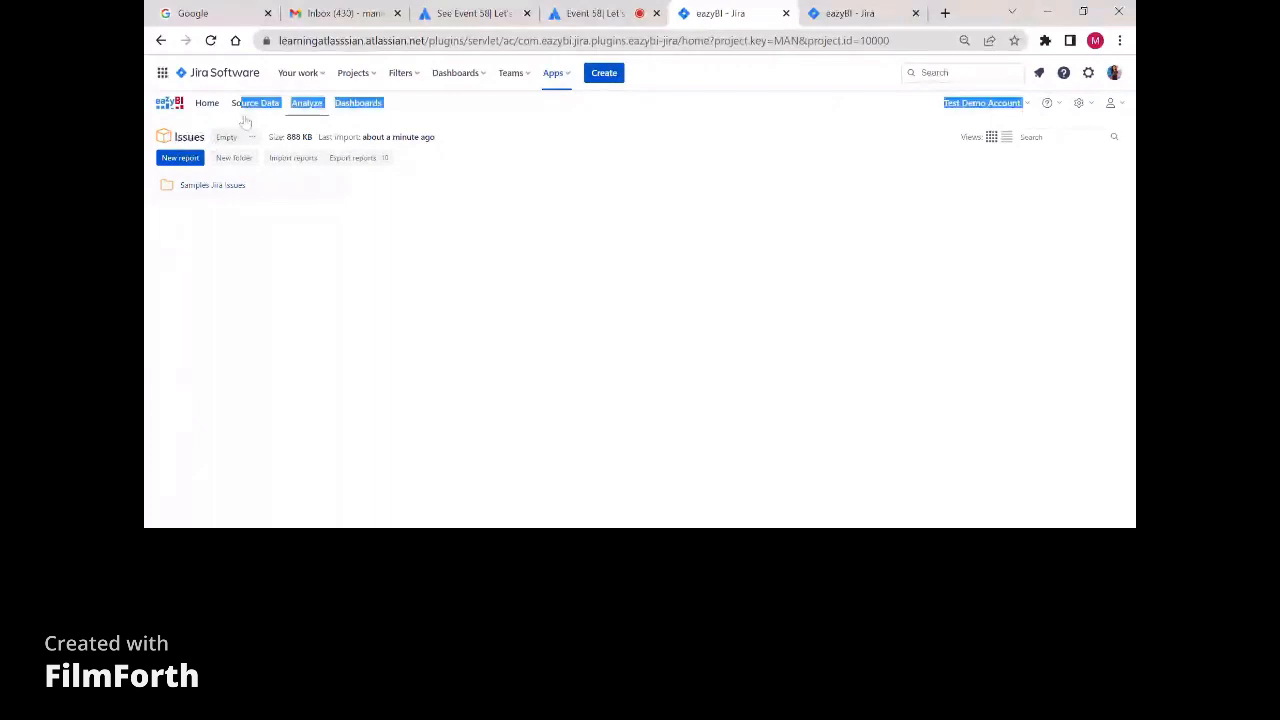
{"action": "left_click", "coordinate": [452, 232]}
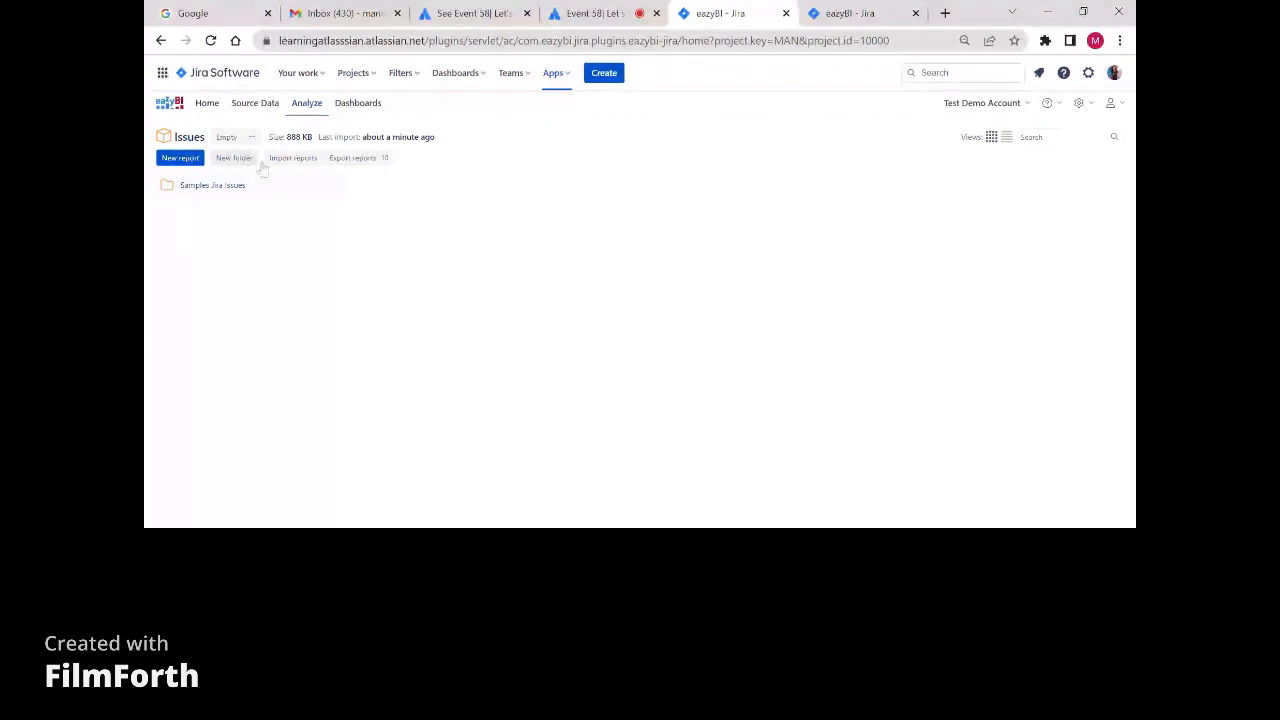
{"action": "left_click", "coordinate": [182, 160]}
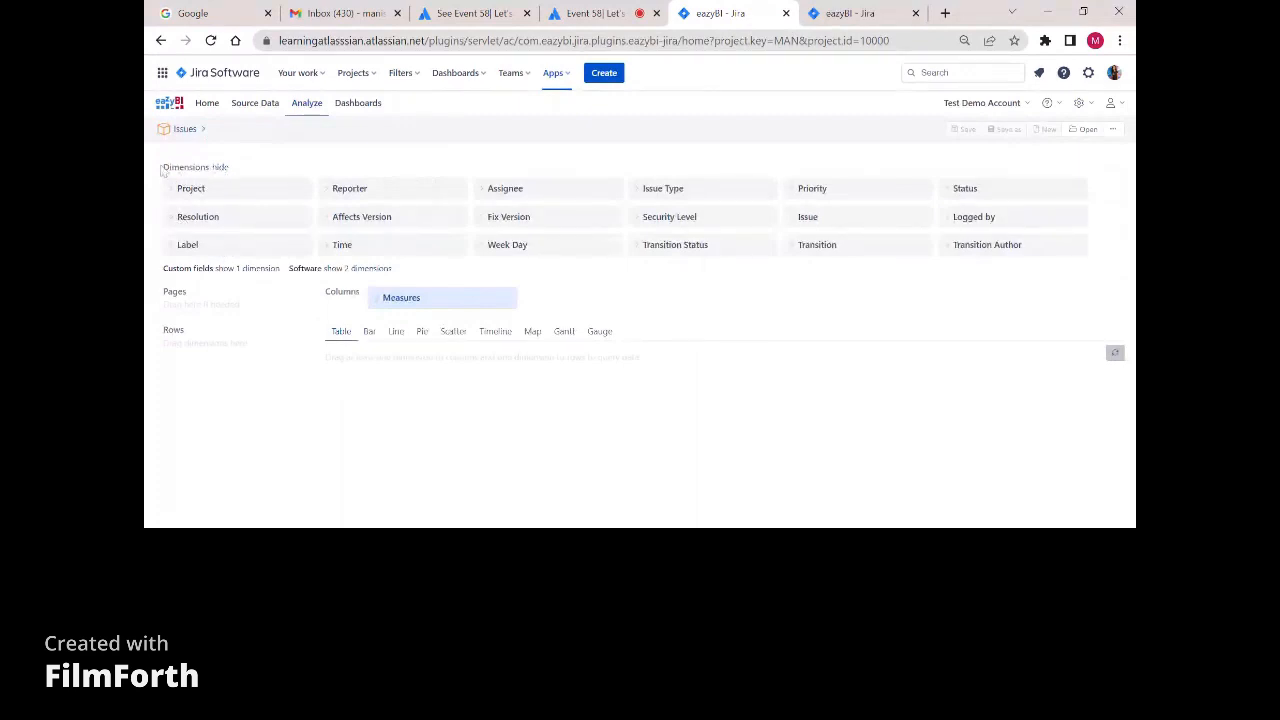
{"action": "left_click", "coordinate": [247, 268]}
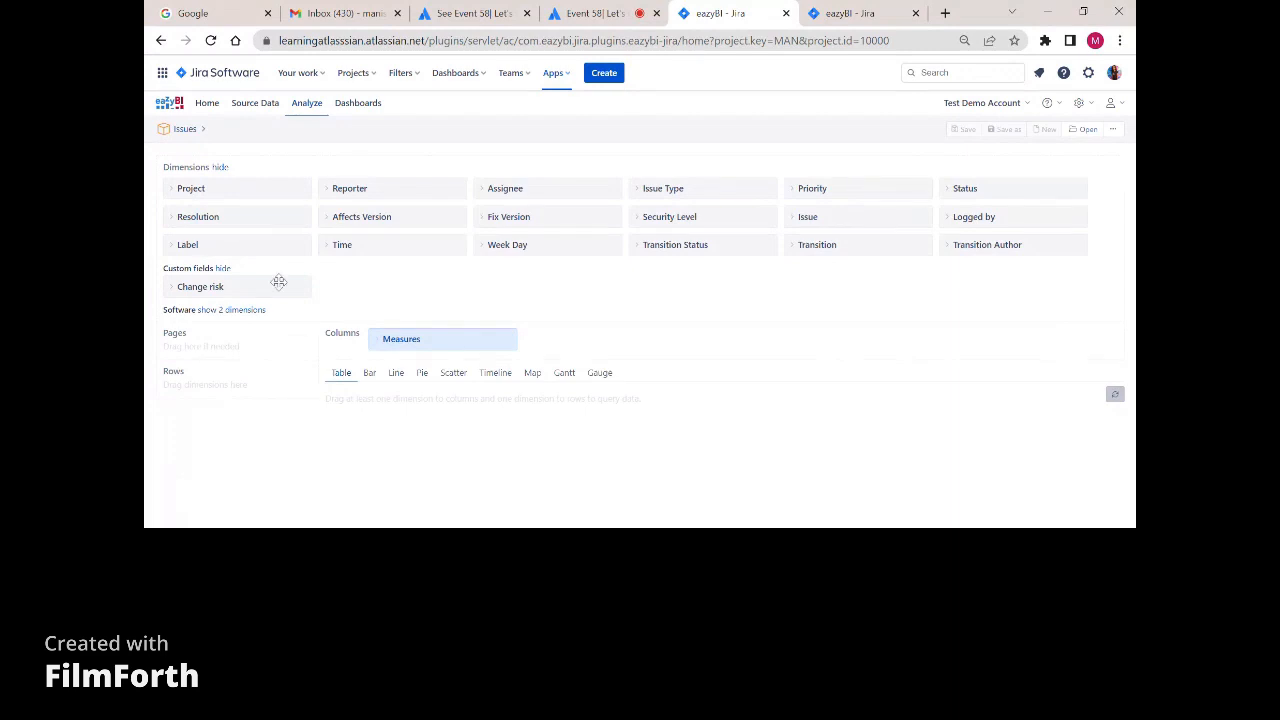
Open the Measures list of the report columns and review the predefined measures.
{"action": "left_click", "coordinate": [395, 337]}
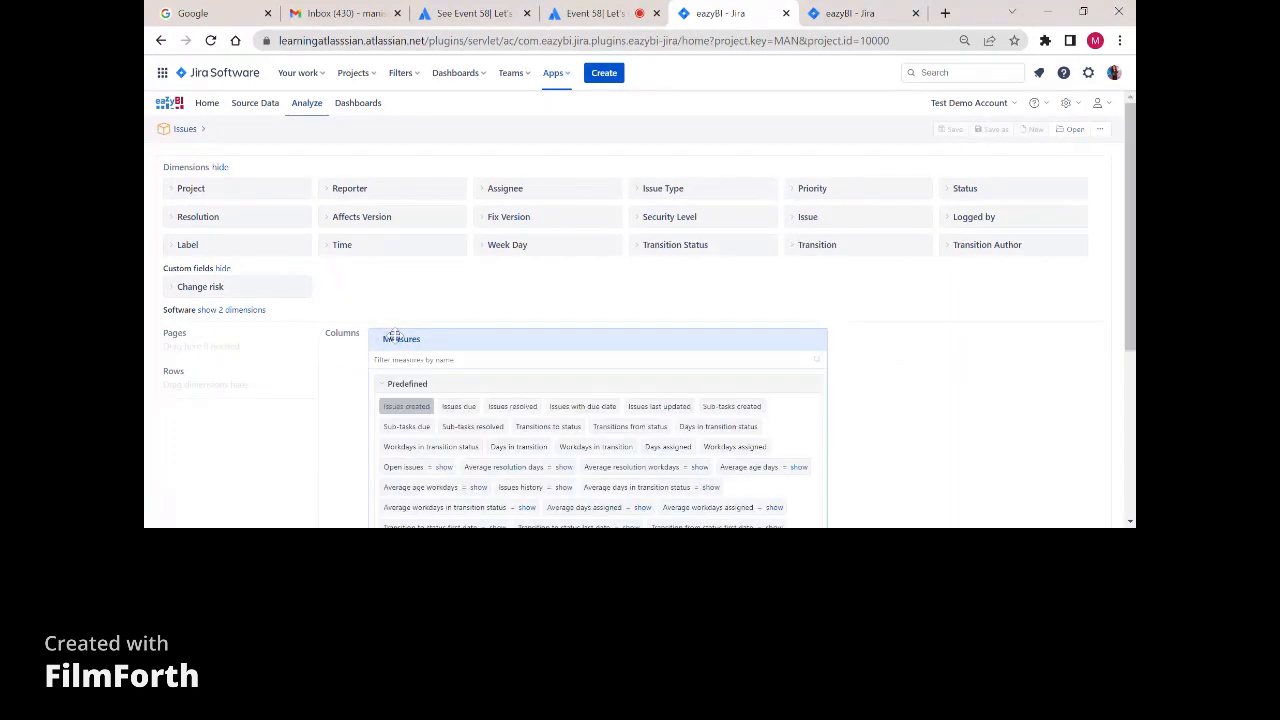
{"action": "scroll", "coordinate": [398, 332], "scroll_direction": "down", "scroll_amount": 1}
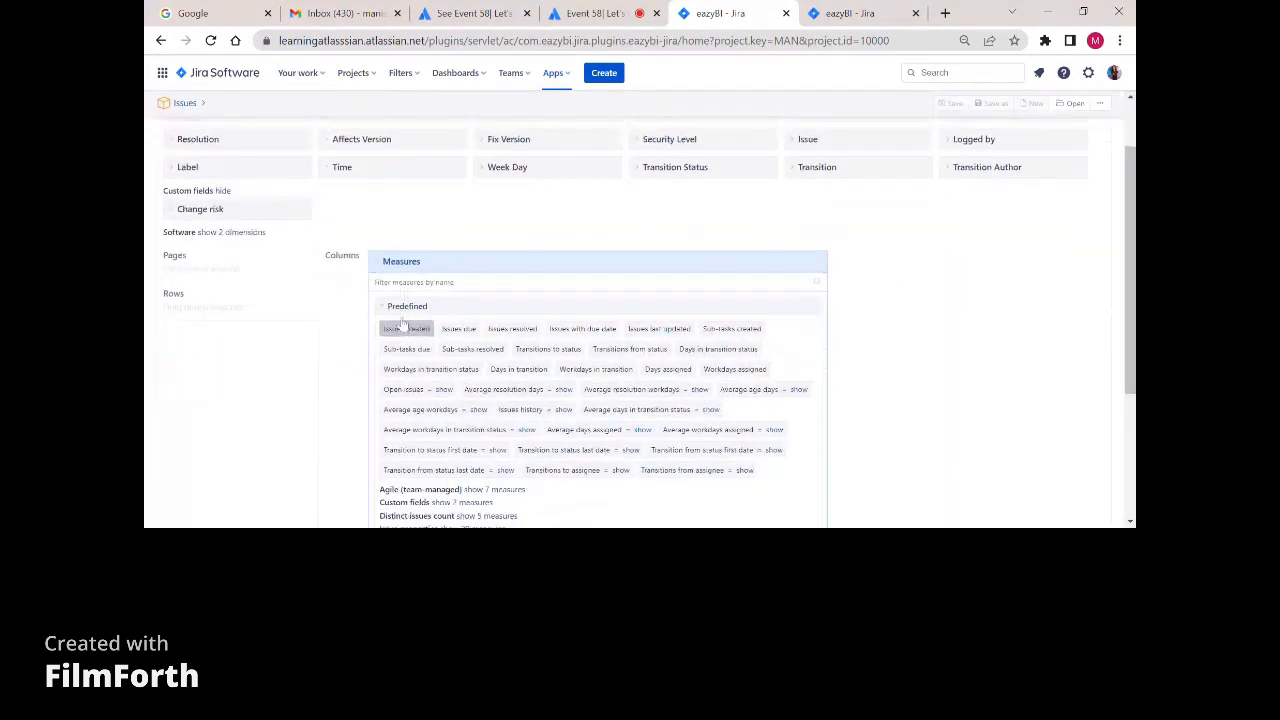
{"action": "scroll", "coordinate": [404, 325], "scroll_direction": "down", "scroll_amount": 2}
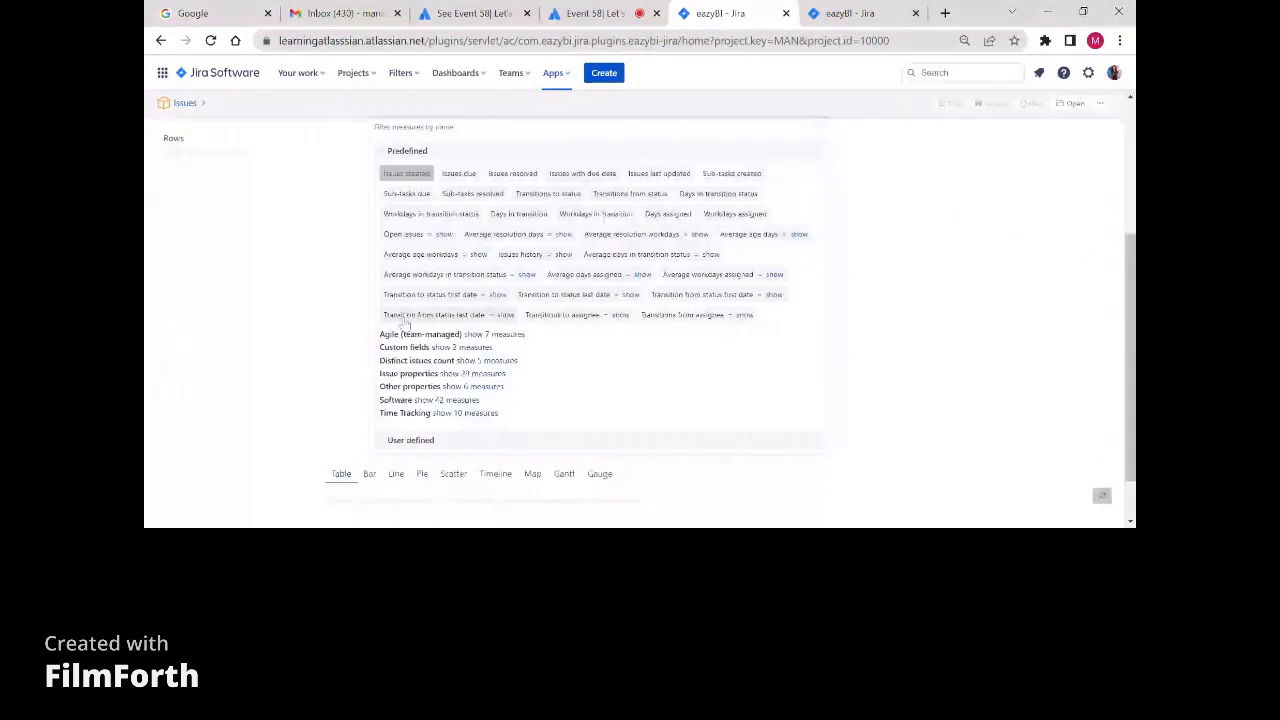
{"action": "scroll", "coordinate": [405, 323], "scroll_direction": "up", "scroll_amount": 1}
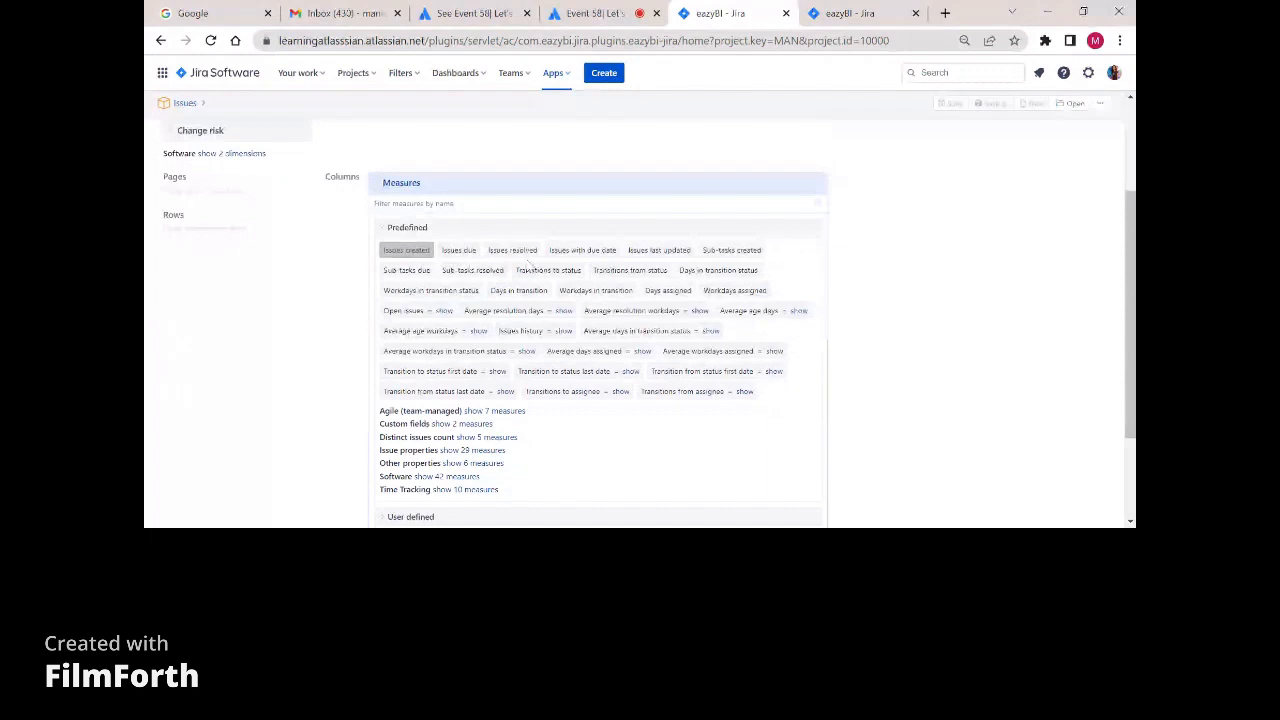
{"action": "scroll", "coordinate": [528, 263], "scroll_direction": "down", "scroll_amount": 2}
Expand the Agile (team-managed), Custom fields, Distinct issues count, Issue properties, Other properties and Software measure groups to see their measures.
{"action": "left_click", "coordinate": [494, 256]}
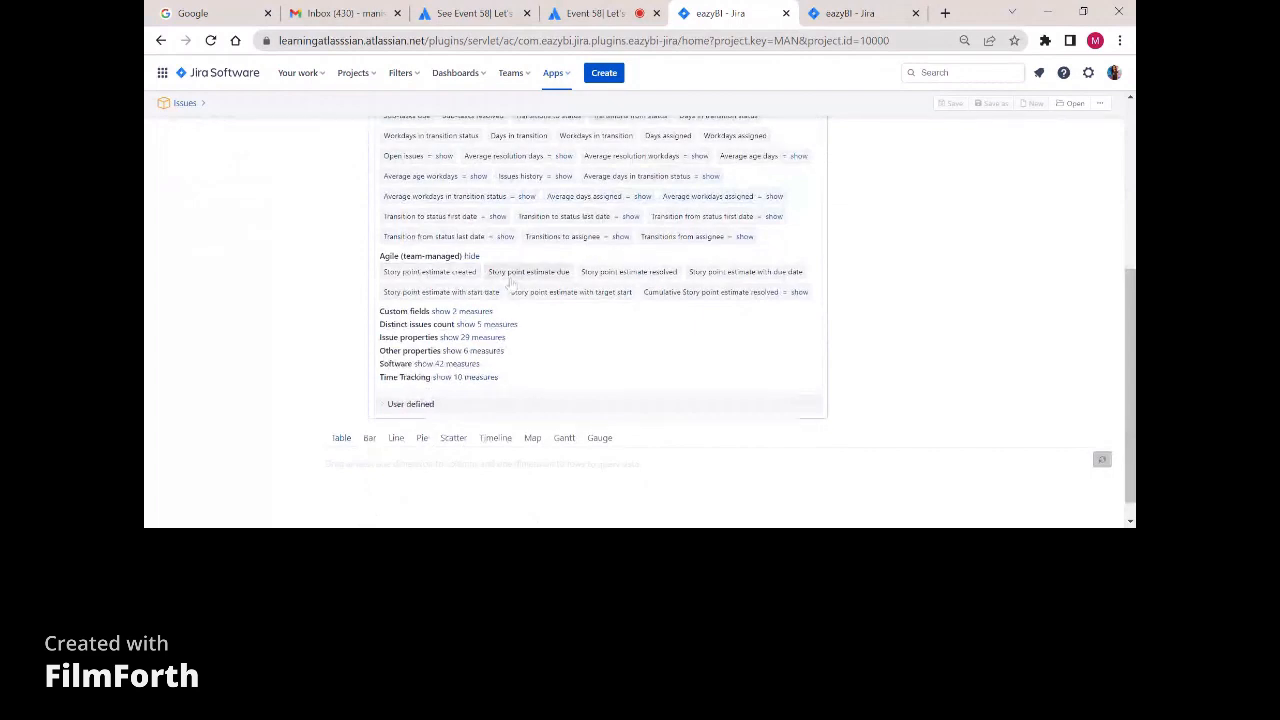
{"action": "left_click", "coordinate": [462, 311]}
{"action": "scroll", "coordinate": [424, 290], "scroll_direction": "down", "scroll_amount": 1}
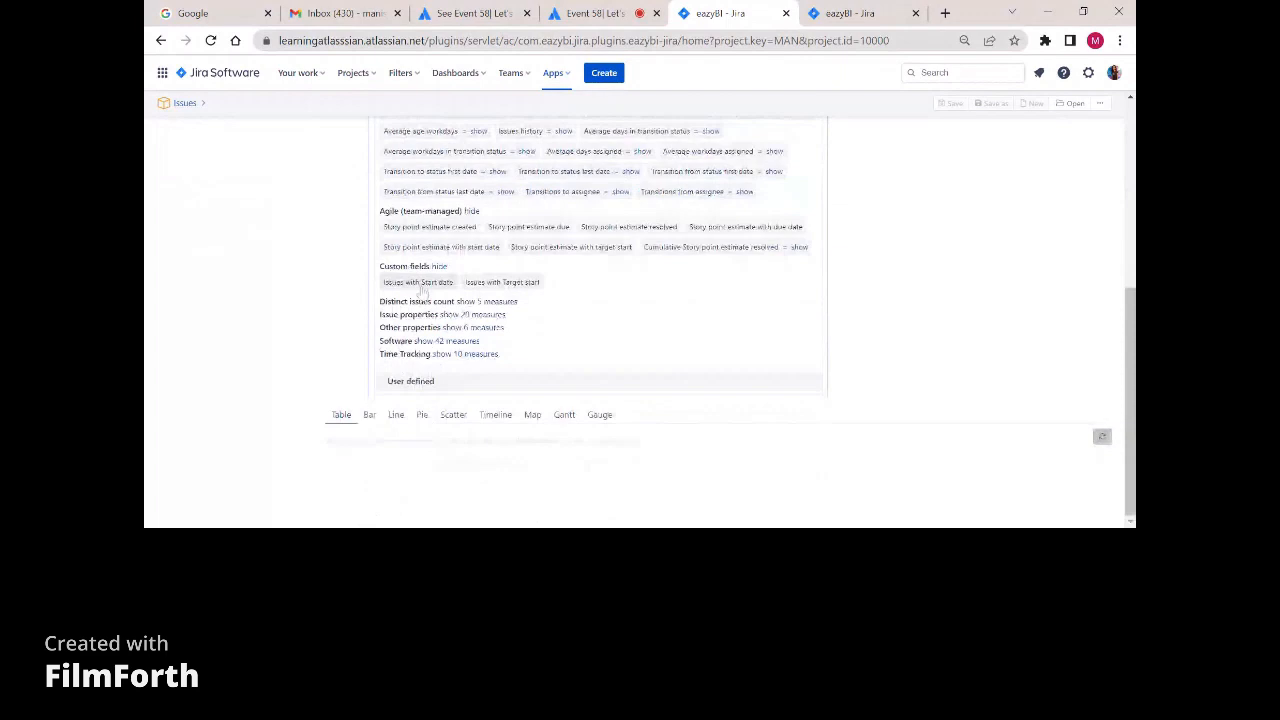
{"action": "left_click", "coordinate": [487, 301]}
{"action": "scroll", "coordinate": [487, 301], "scroll_direction": "down", "scroll_amount": 1}
{"action": "left_click", "coordinate": [475, 312]}
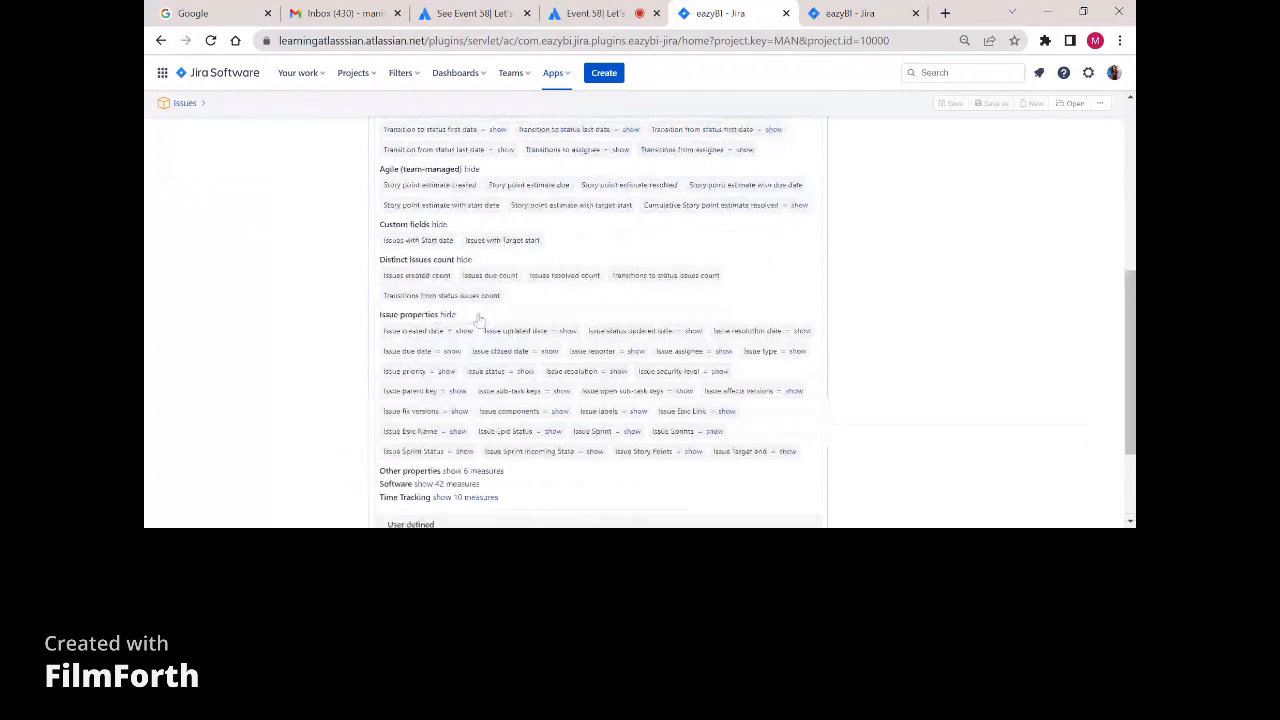
{"action": "scroll", "coordinate": [480, 320], "scroll_direction": "down", "scroll_amount": 3}
{"action": "left_click", "coordinate": [470, 326]}
{"action": "scroll", "coordinate": [470, 326], "scroll_direction": "down", "scroll_amount": 1}
{"action": "left_click", "coordinate": [452, 343]}
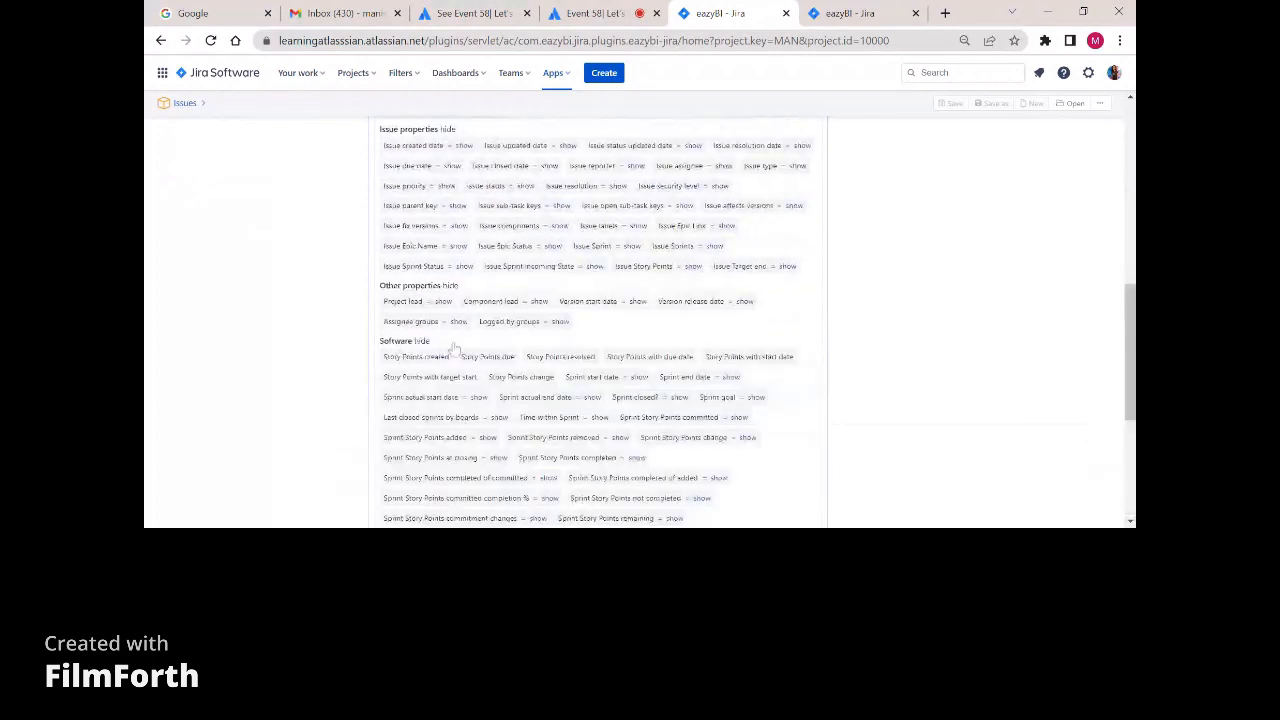
Review the Software measures and the user-defined measure options, and collapse the Measures list.
{"action": "scroll", "coordinate": [453, 347], "scroll_direction": "down", "scroll_amount": 3}
{"action": "scroll", "coordinate": [455, 328], "scroll_direction": "up", "scroll_amount": 2}
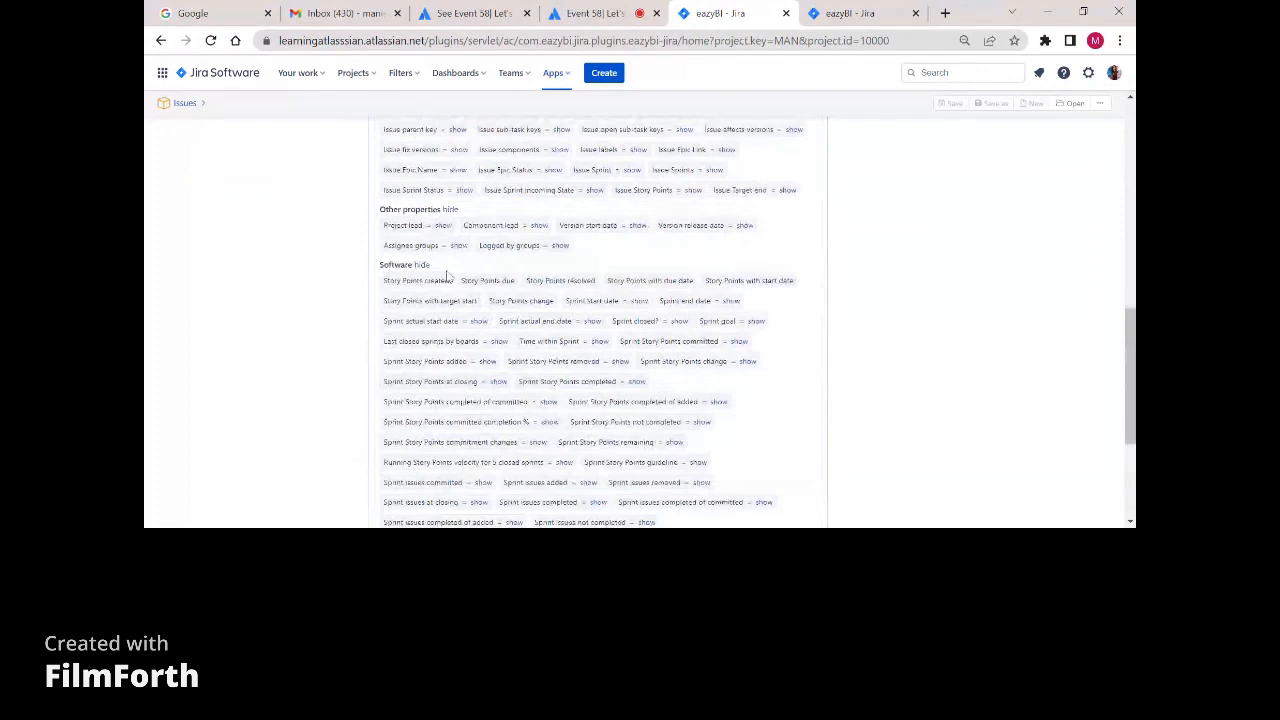
{"action": "scroll", "coordinate": [451, 330], "scroll_direction": "down", "scroll_amount": 3}
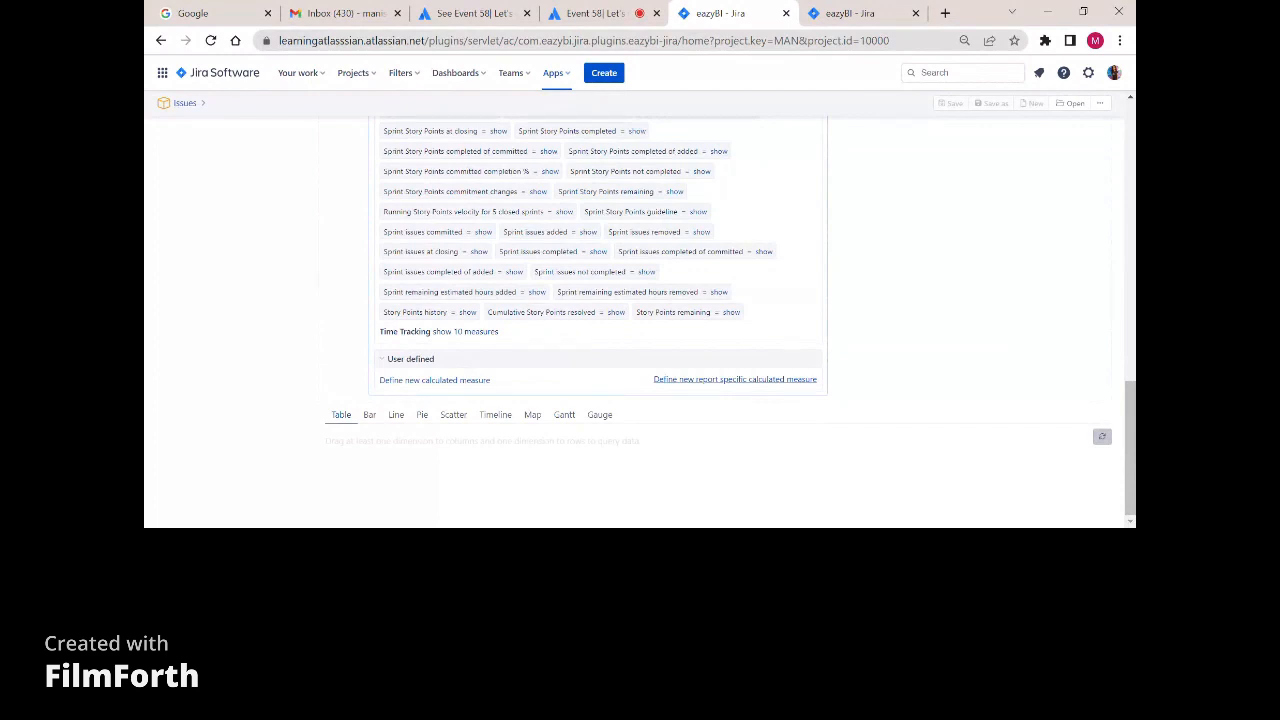
{"action": "scroll", "coordinate": [645, 346], "scroll_direction": "up", "scroll_amount": 10}
{"action": "scroll", "coordinate": [645, 346], "scroll_direction": "up", "scroll_amount": 10}
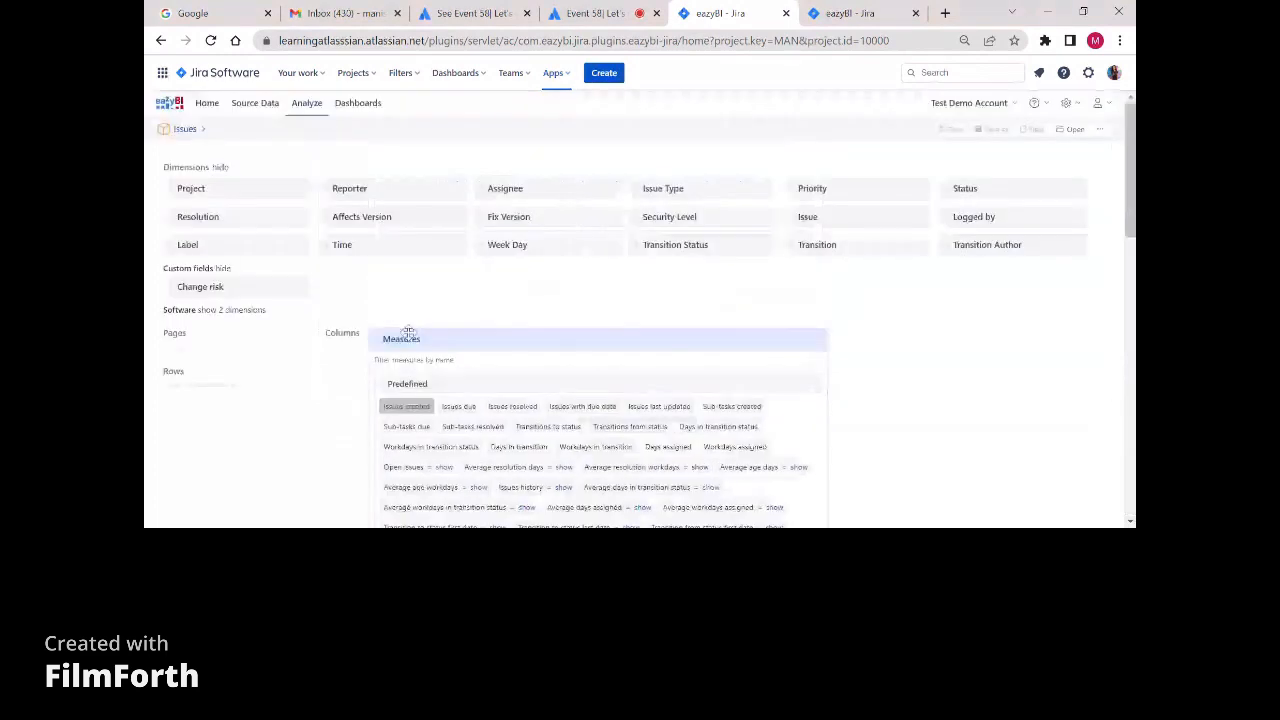
{"action": "left_click", "coordinate": [405, 337]}
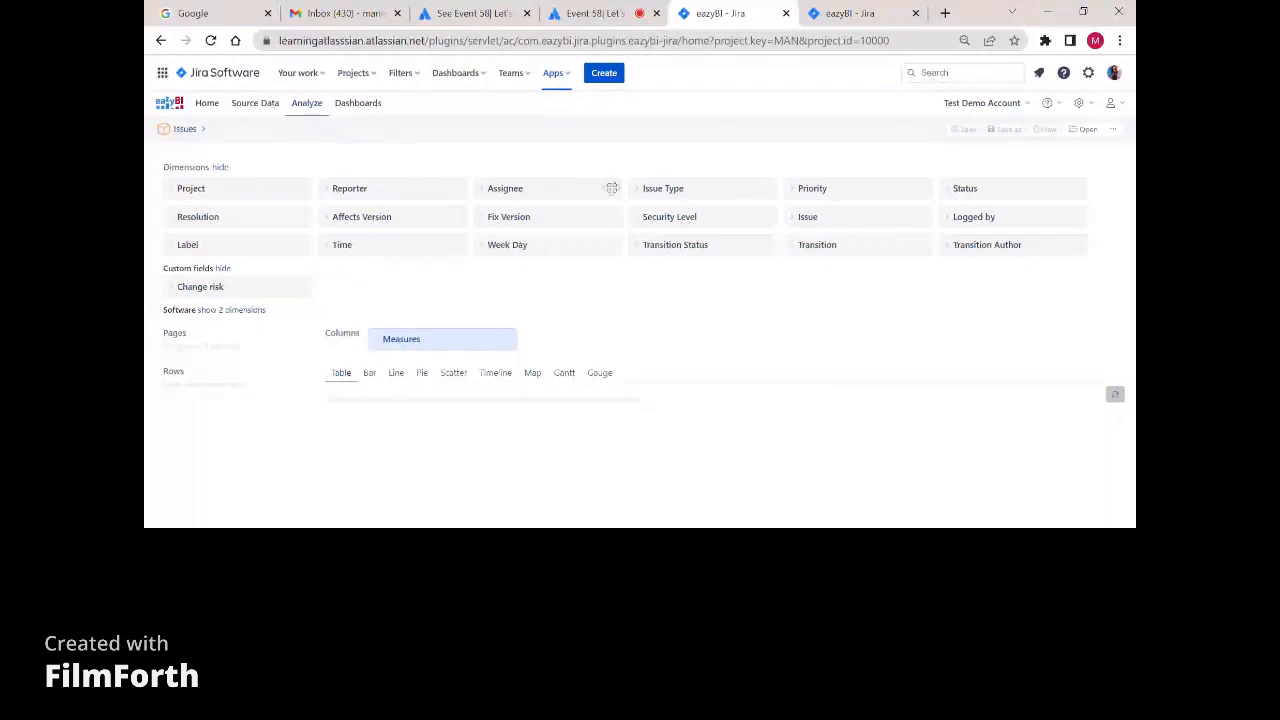
Place the Issue Type dimension on the report rows, and expand and collapse All Issue Types in the table.
{"action": "left_click_drag", "start_coordinate": [670, 189], "coordinate": [195, 393]}
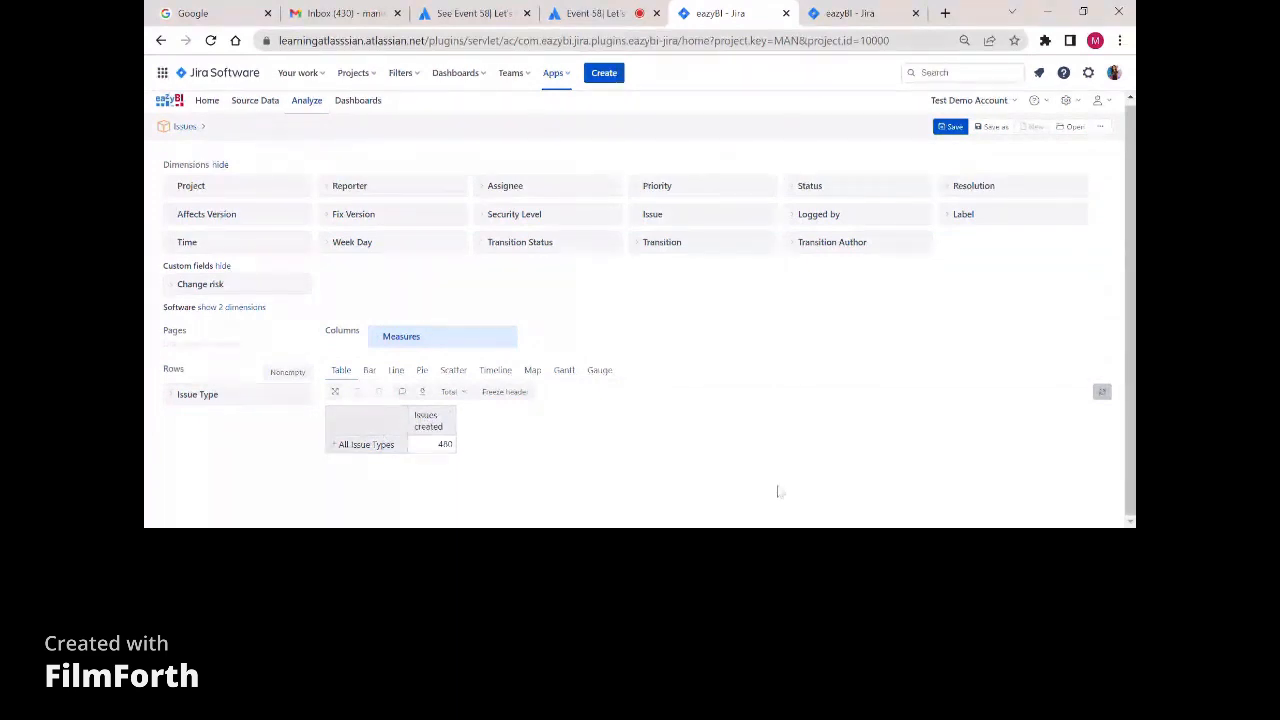
{"action": "left_click", "coordinate": [333, 448]}
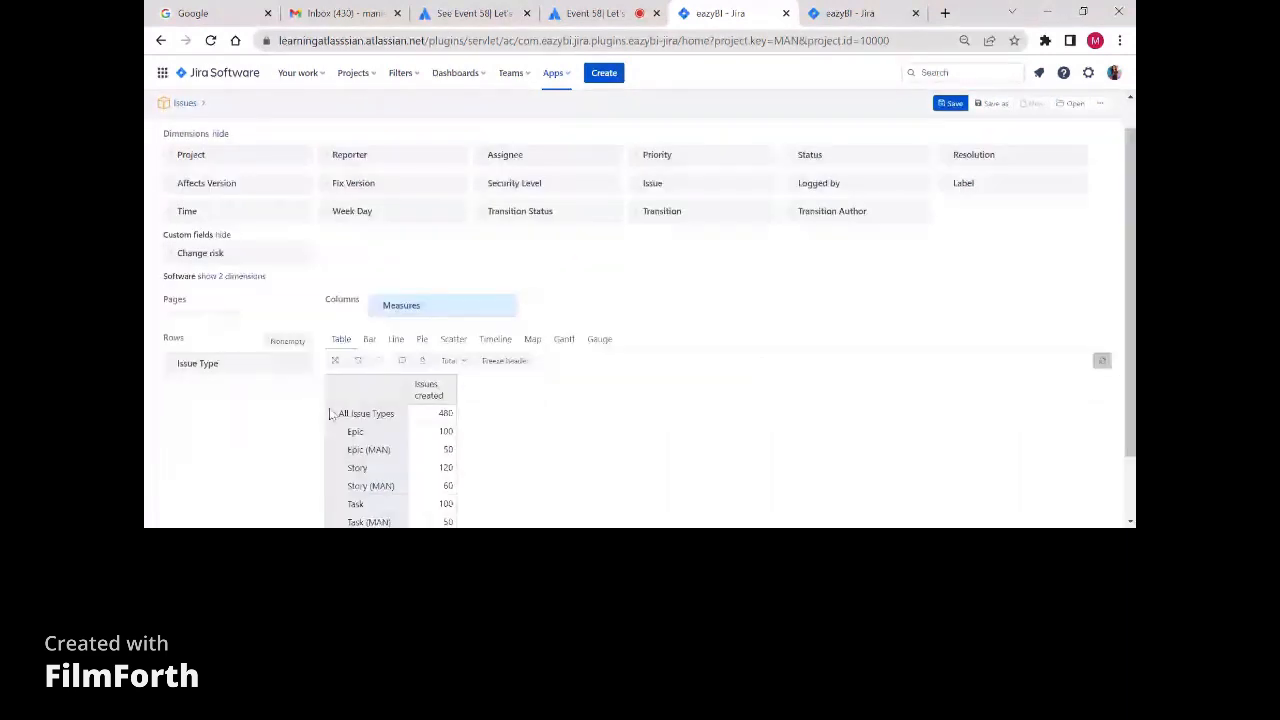
{"action": "left_click", "coordinate": [332, 414]}
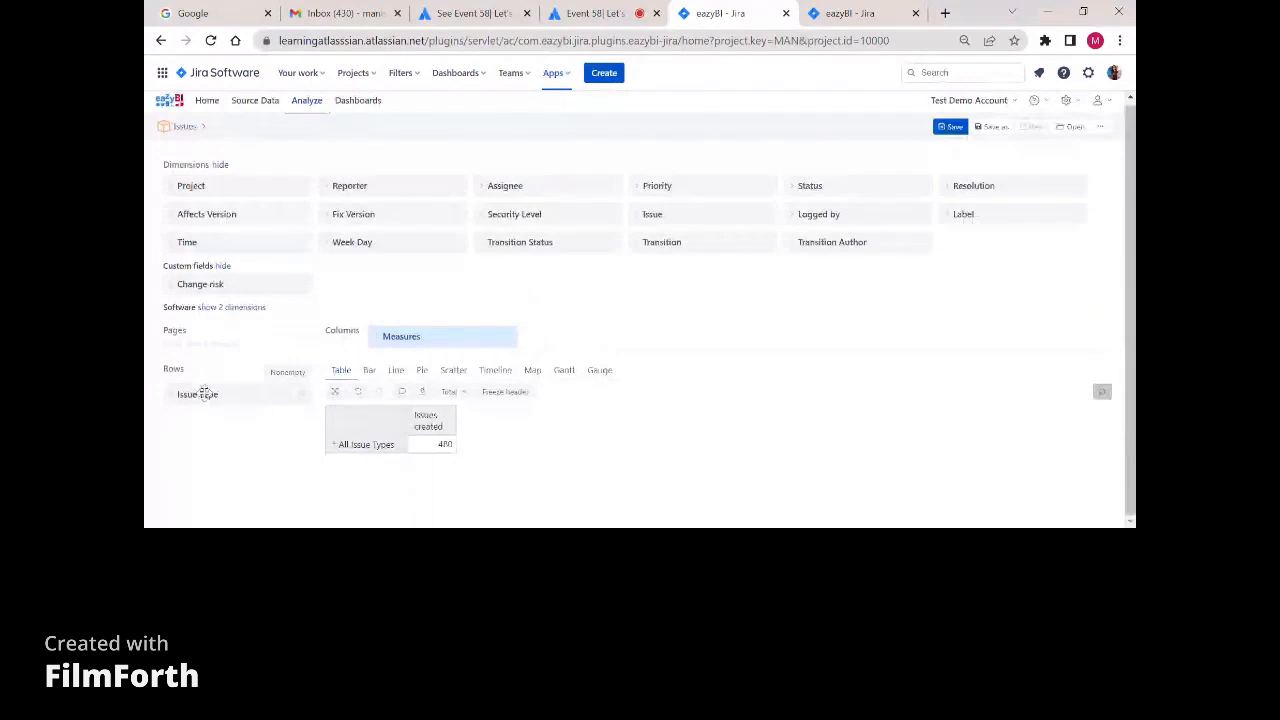
Review the Issue Type member selection options, and open and cancel the renaming of the All Issue Types member.
{"action": "left_click", "coordinate": [203, 393]}
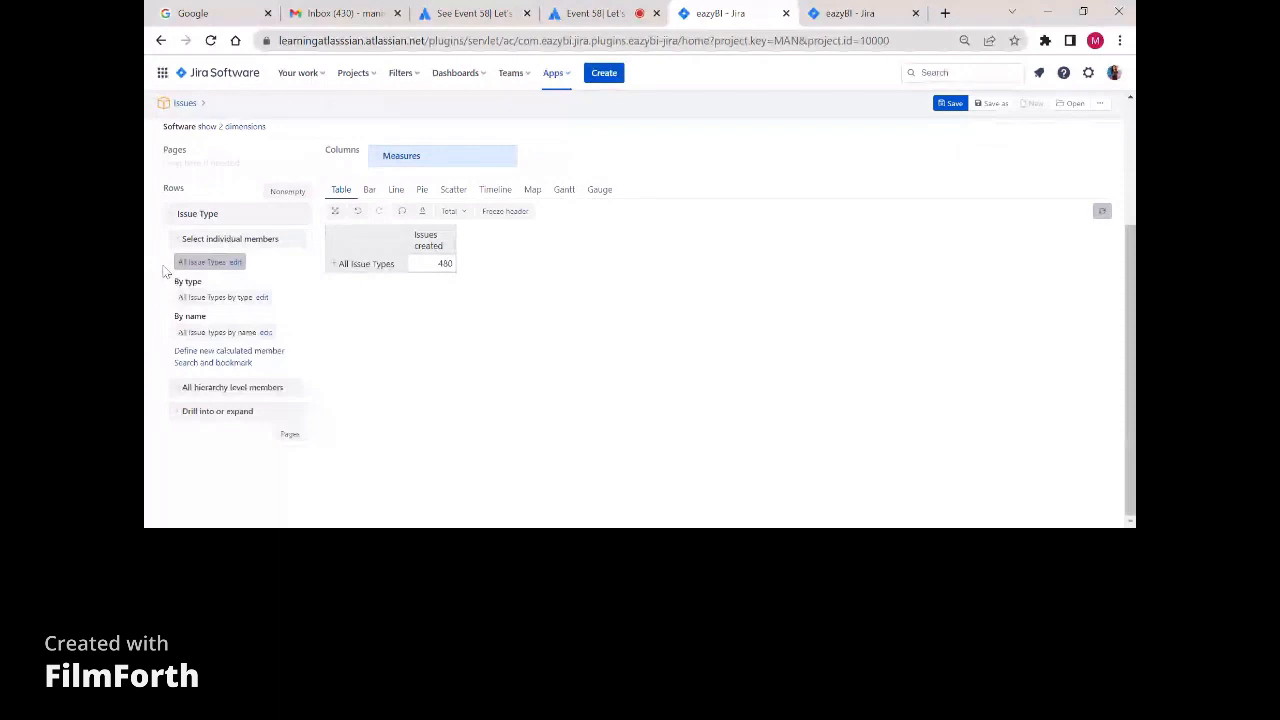
{"action": "left_click", "coordinate": [210, 389]}
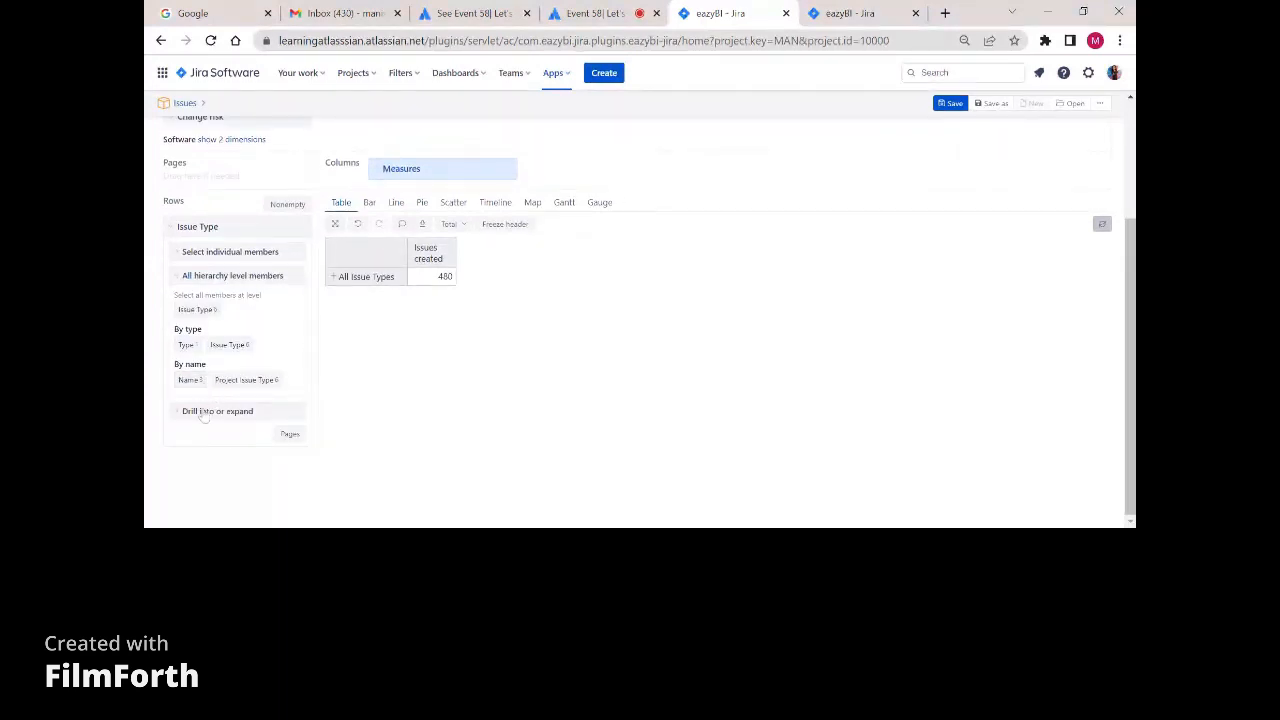
{"action": "left_click", "coordinate": [204, 413]}
{"action": "left_click", "coordinate": [203, 254]}
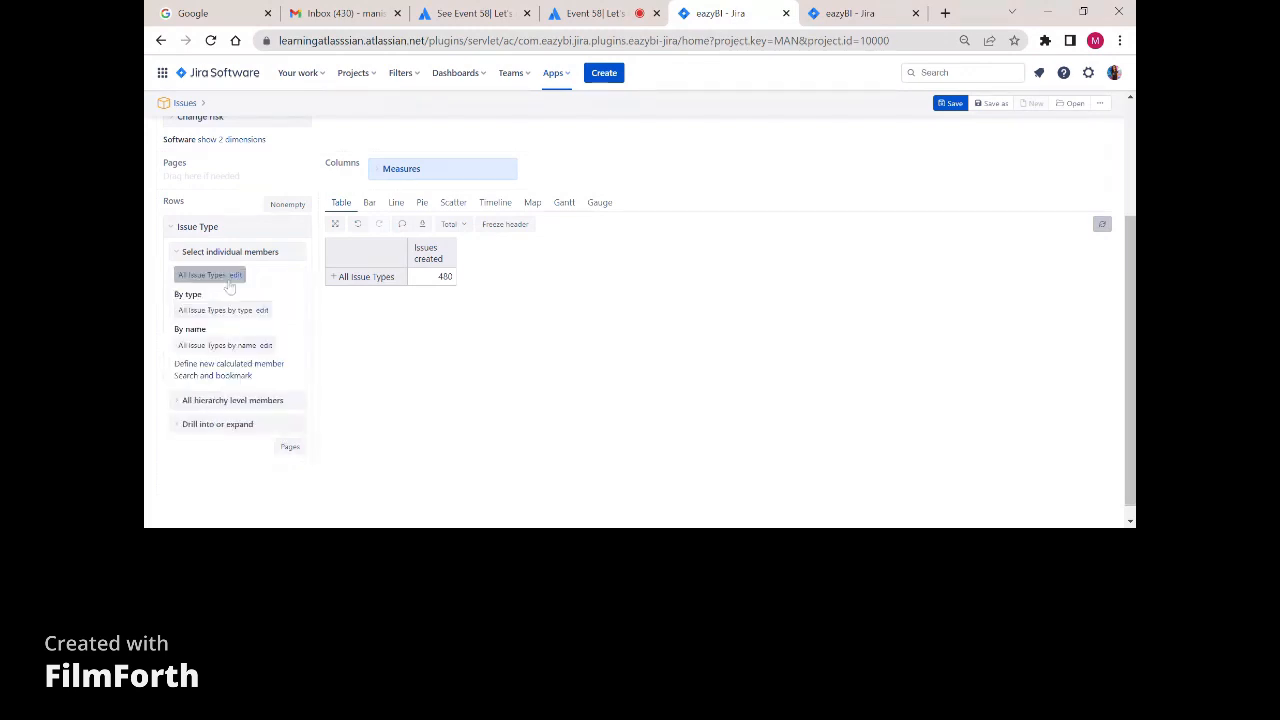
{"action": "left_click", "coordinate": [232, 276]}
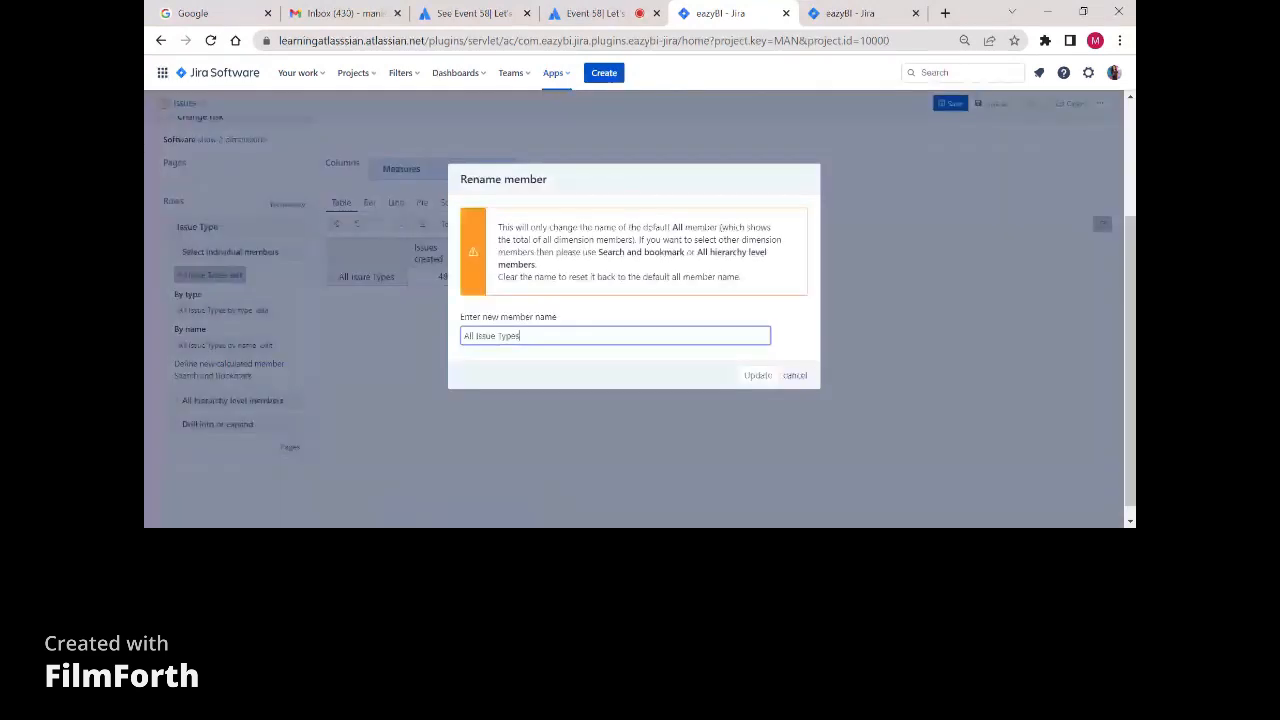
{"action": "left_click", "coordinate": [795, 376]}
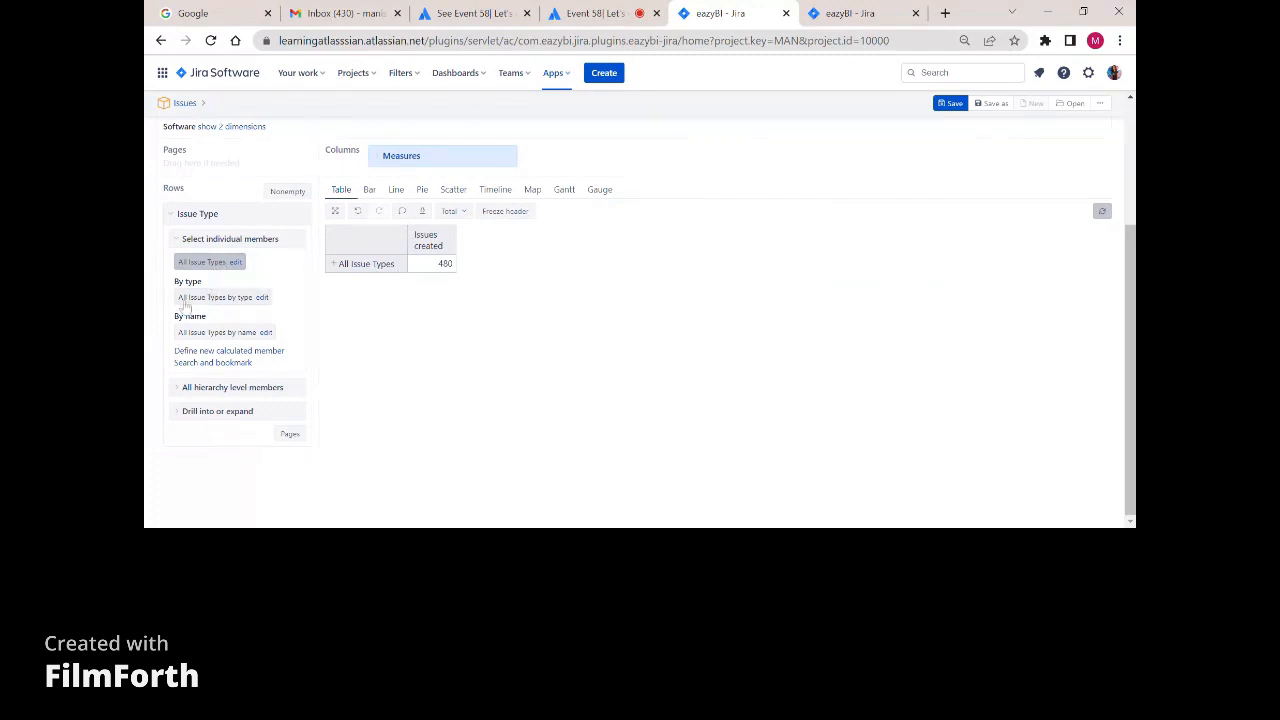
Try showing all members of the Issue Type level in the rows, and switch back to All Issue Types.
{"action": "left_click", "coordinate": [214, 388]}
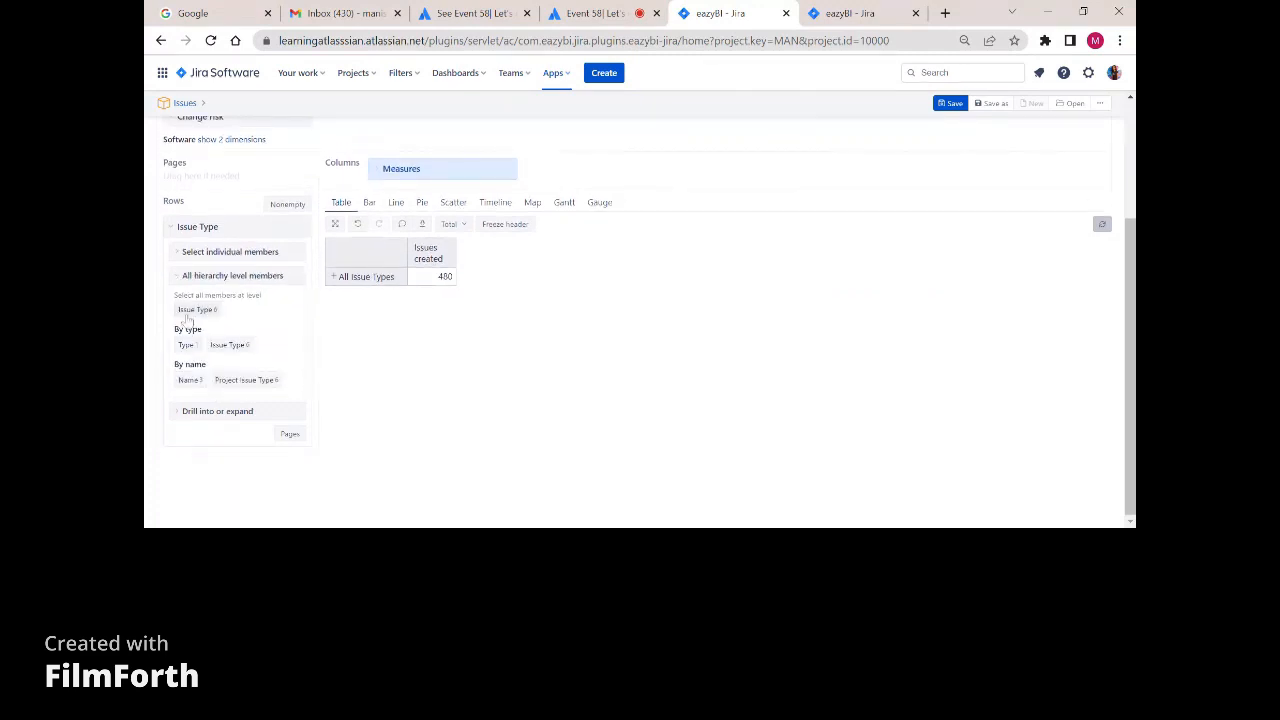
{"action": "left_click", "coordinate": [184, 311]}
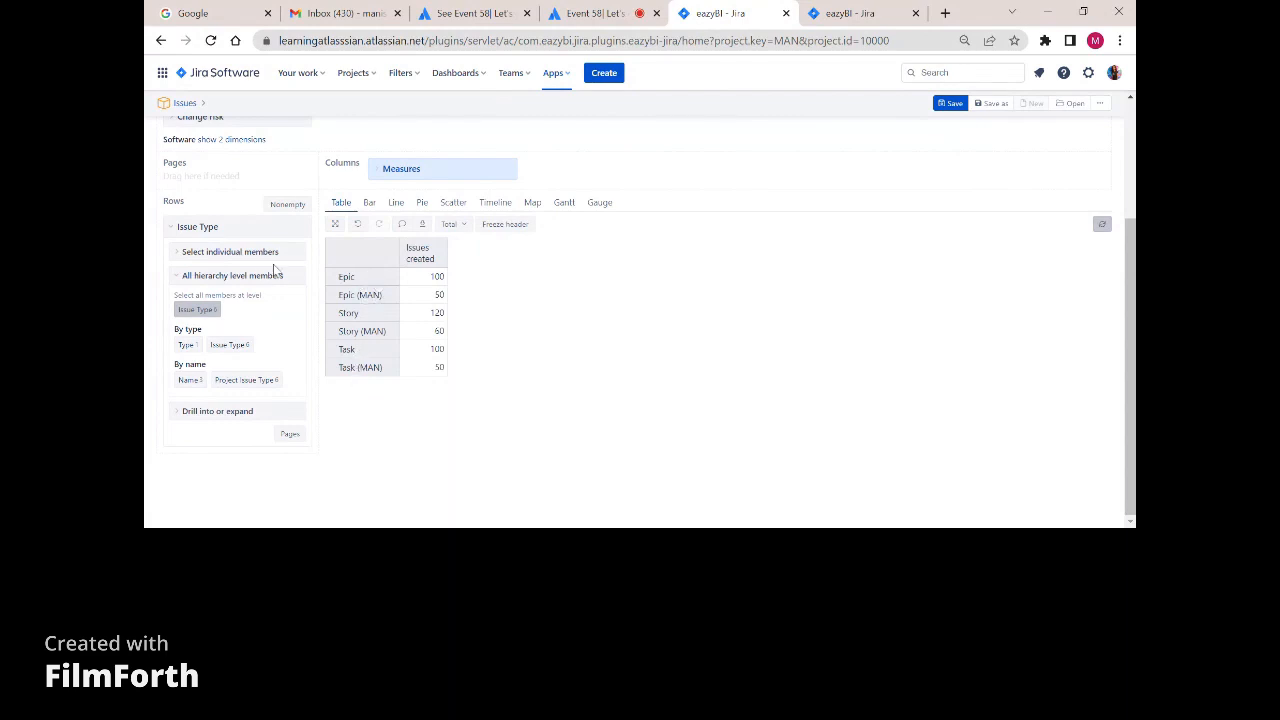
{"action": "left_click", "coordinate": [230, 254]}
{"action": "left_click", "coordinate": [205, 276]}
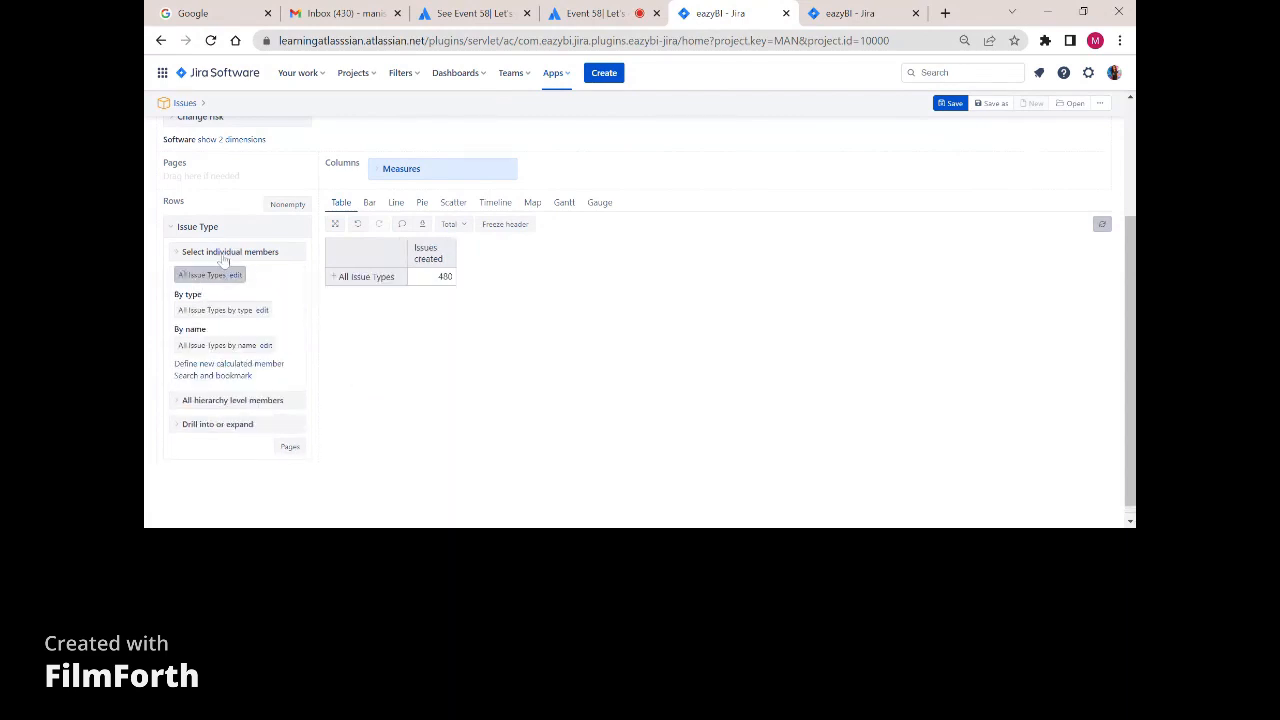
Drill from All Issue Types into the Issue Type level and deselect the All Issue Types member.
{"action": "left_click", "coordinate": [200, 412]}
{"action": "scroll", "coordinate": [205, 380], "scroll_direction": "down", "scroll_amount": 1}
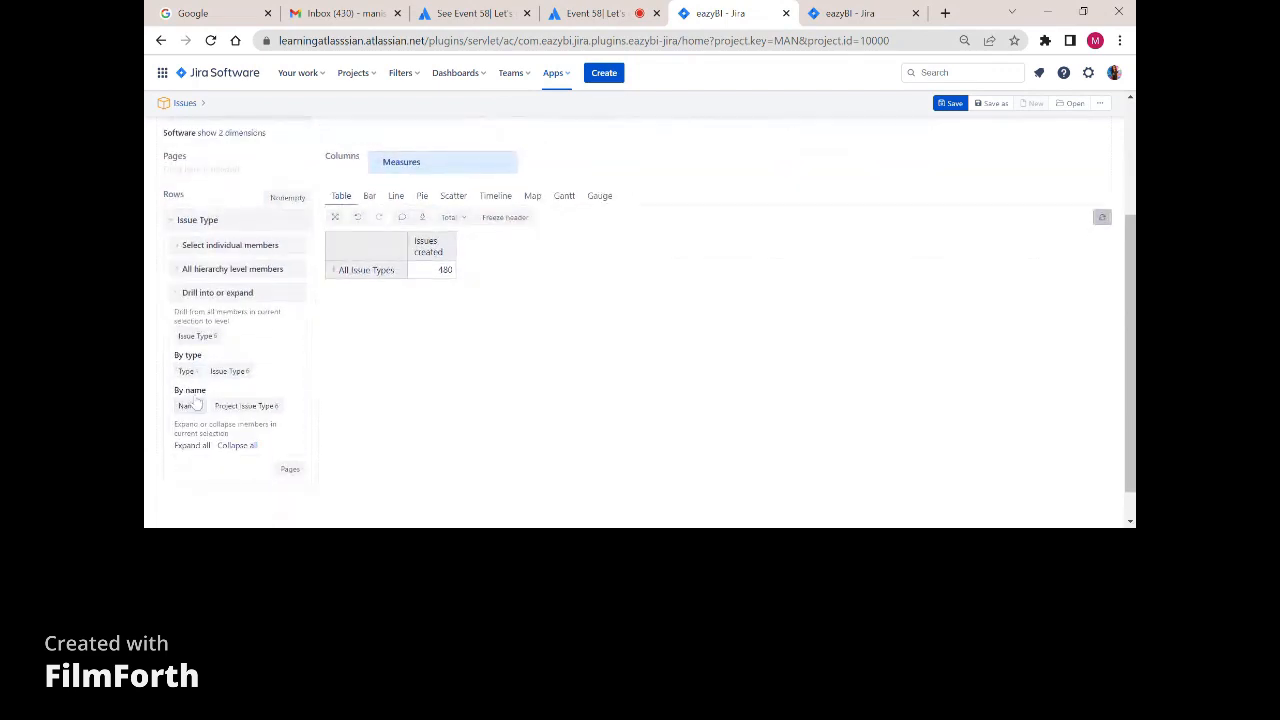
{"action": "left_click", "coordinate": [198, 336]}
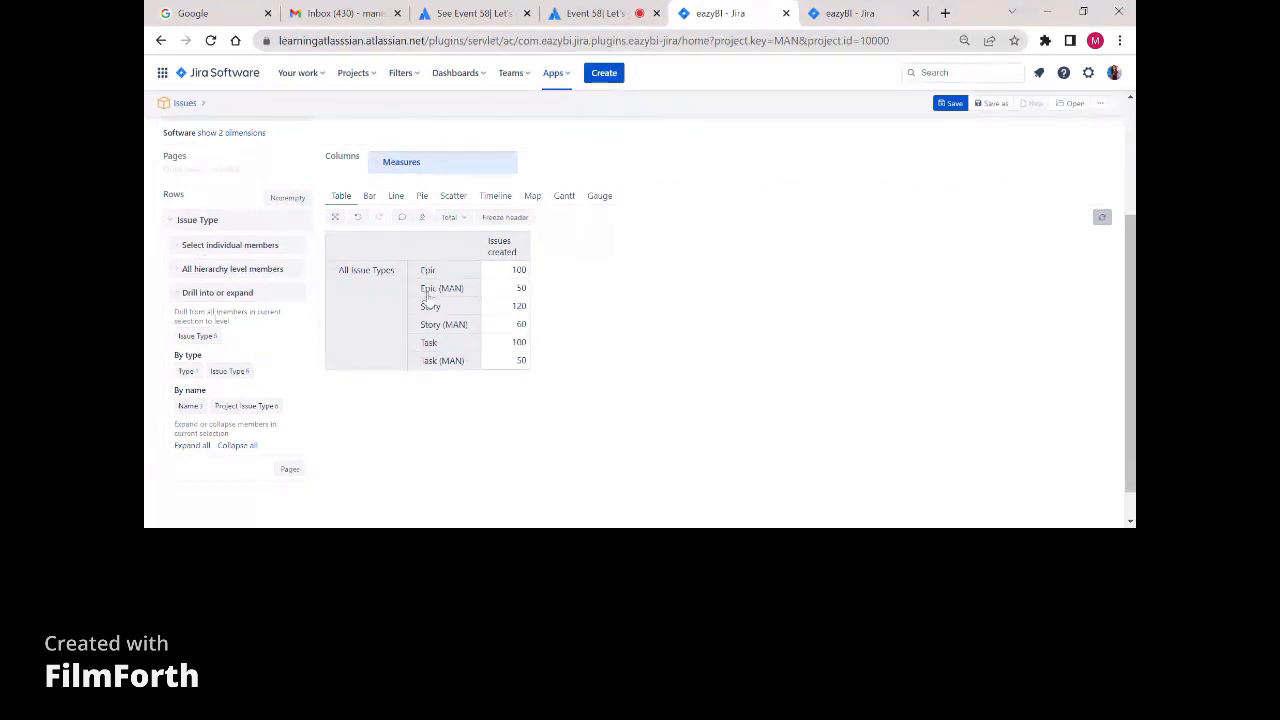
{"action": "left_click", "coordinate": [214, 247]}
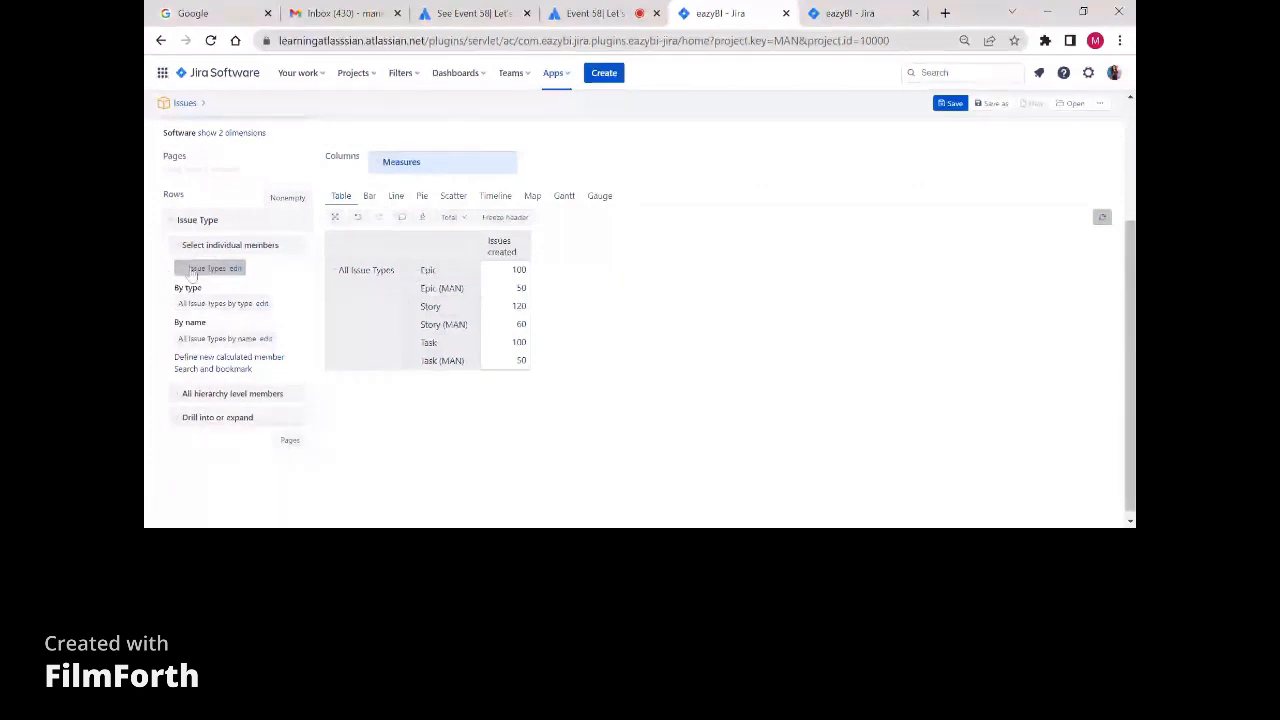
{"action": "left_click", "coordinate": [192, 270]}
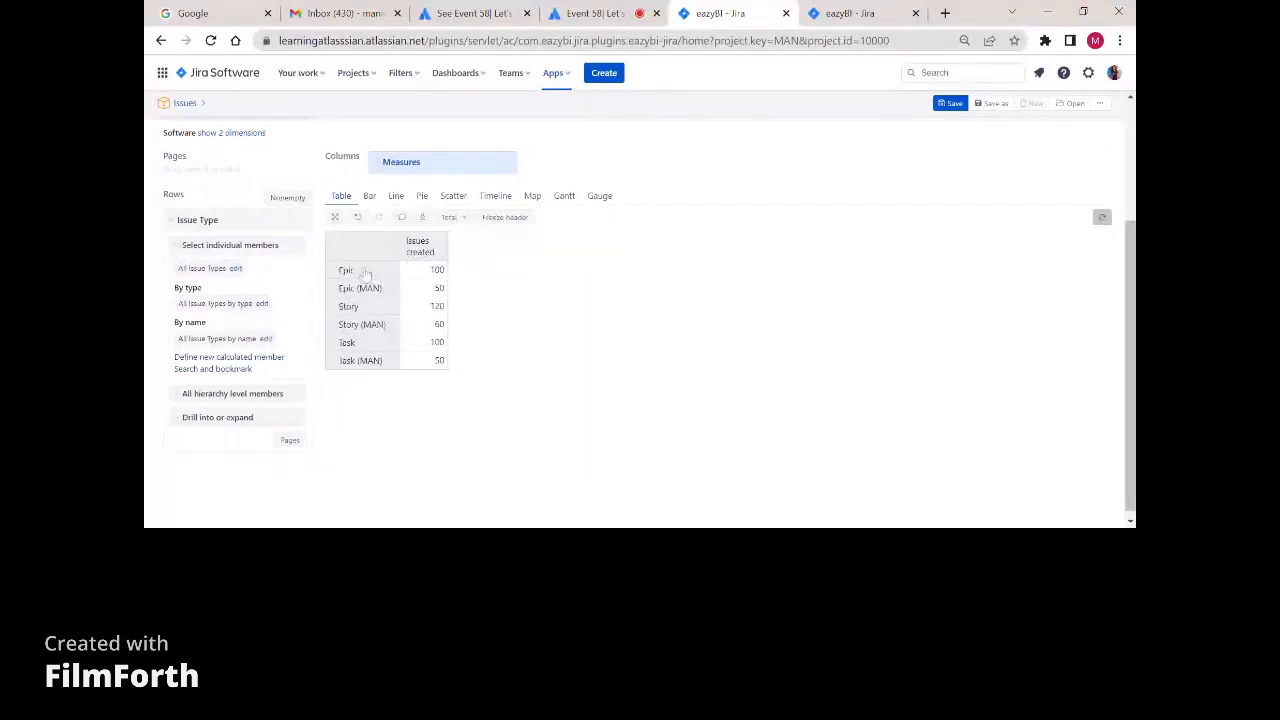
Search the issue type members for "epi" and bookmark Epic as the selected row member.
{"action": "left_click", "coordinate": [220, 368]}
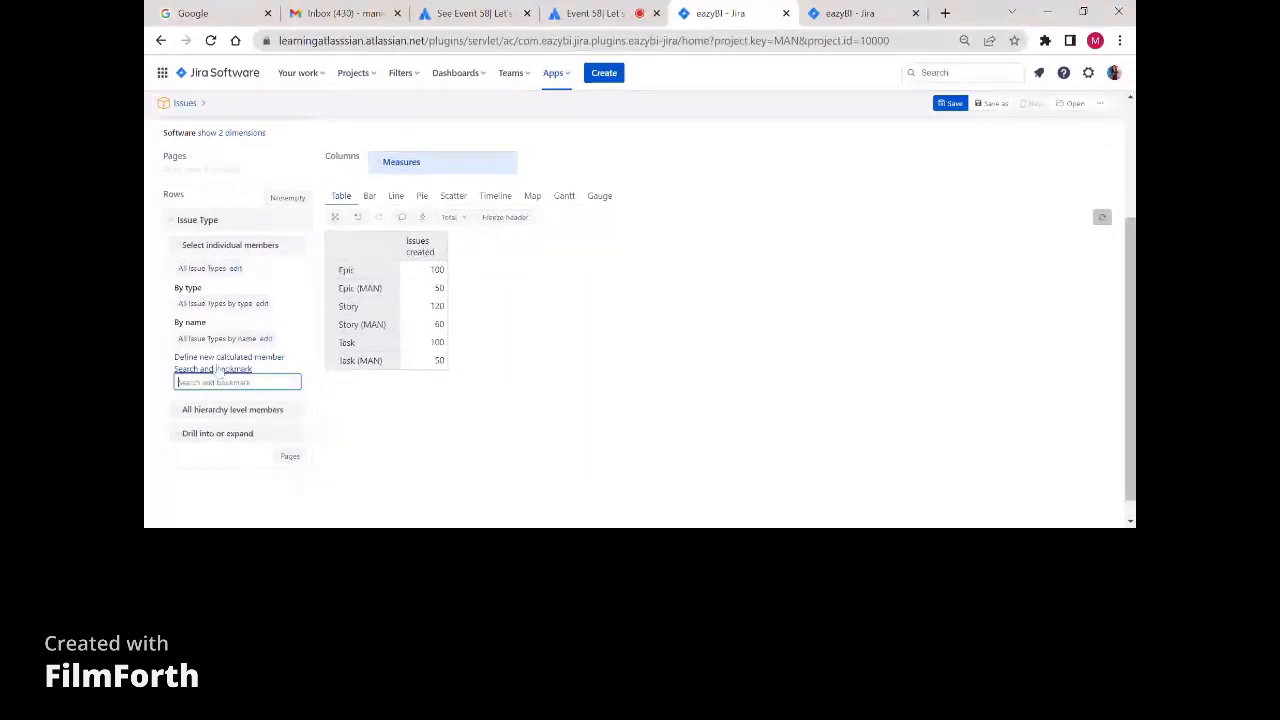
{"action": "type", "text": "epi"}
{"action": "left_click", "coordinate": [241, 401]}
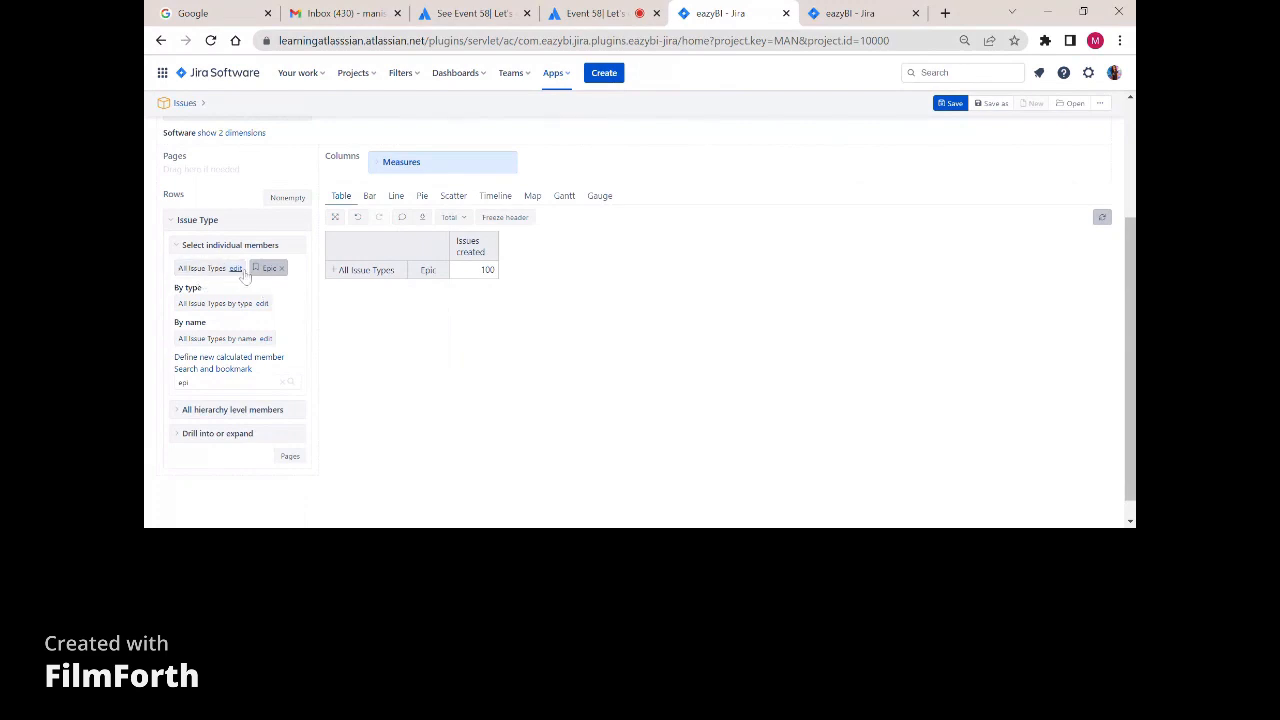
{"action": "scroll", "coordinate": [560, 270], "scroll_direction": "up", "scroll_amount": 2}
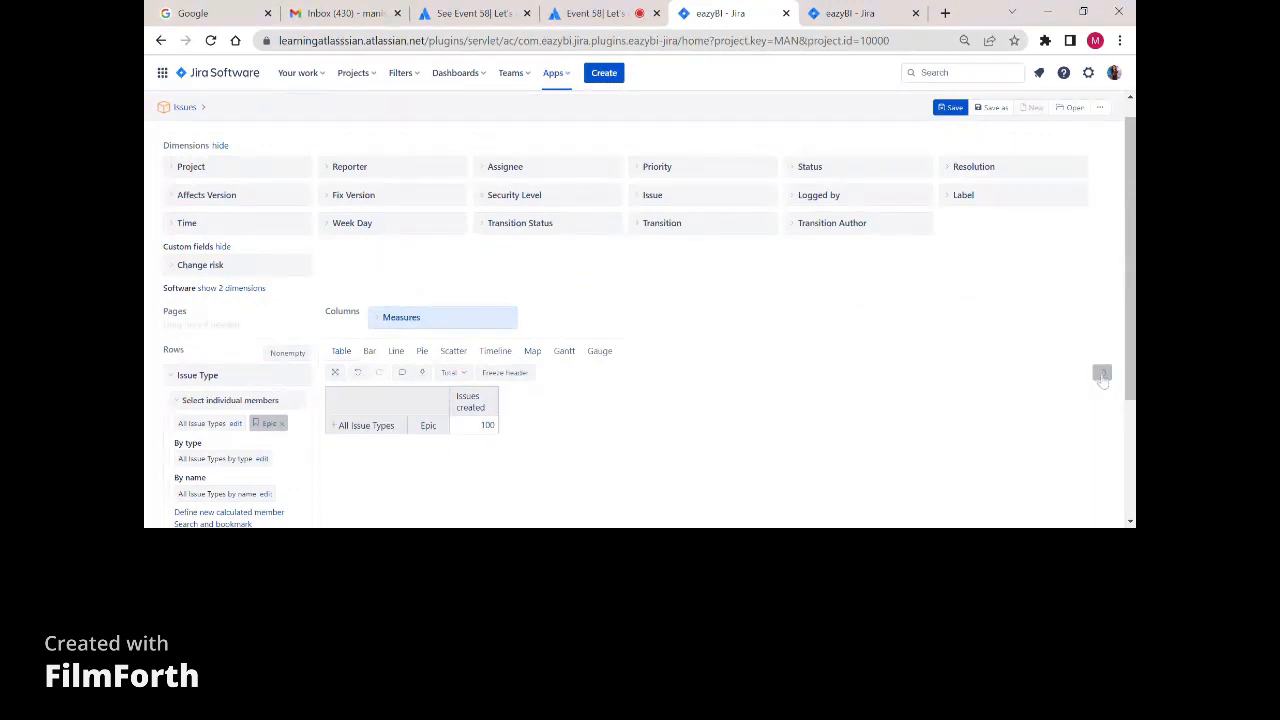
{"action": "scroll", "coordinate": [334, 449], "scroll_direction": "down", "scroll_amount": 2}
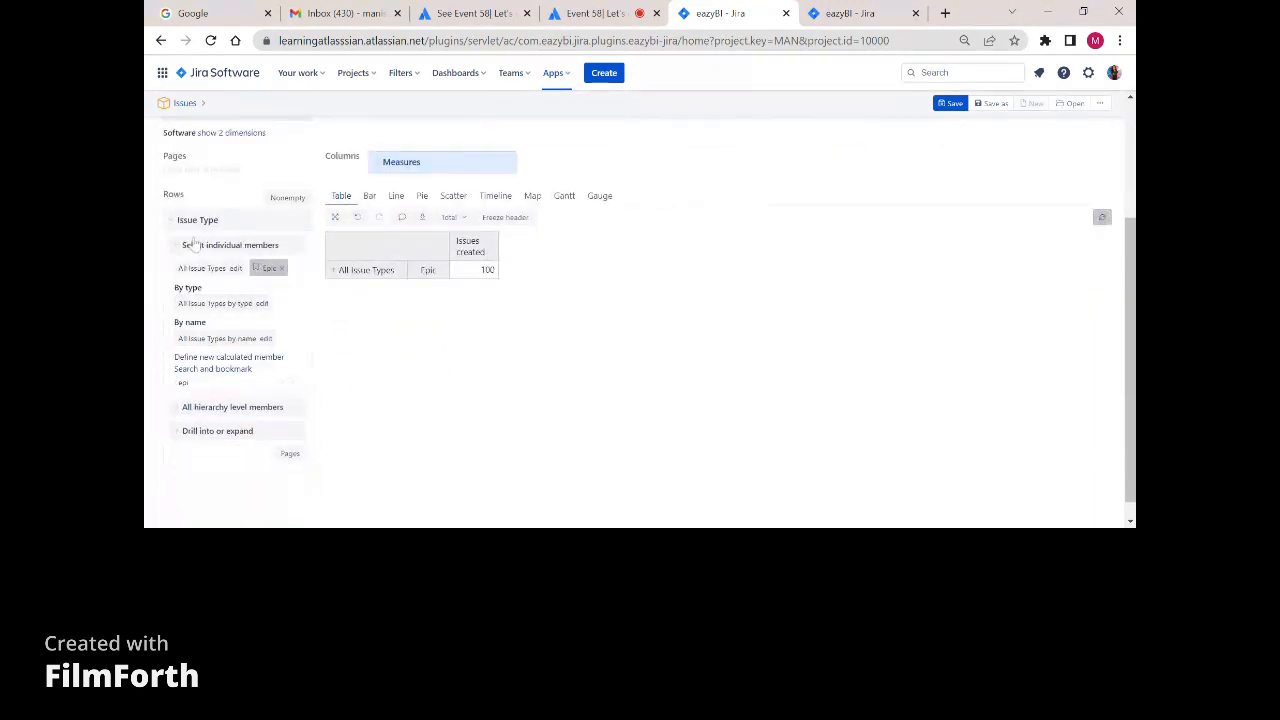
Save the current report in the Home folder under the name "Report".
{"action": "scroll", "coordinate": [193, 245], "scroll_direction": "up", "scroll_amount": 2}
{"action": "scroll", "coordinate": [209, 366], "scroll_direction": "down", "scroll_amount": 2}
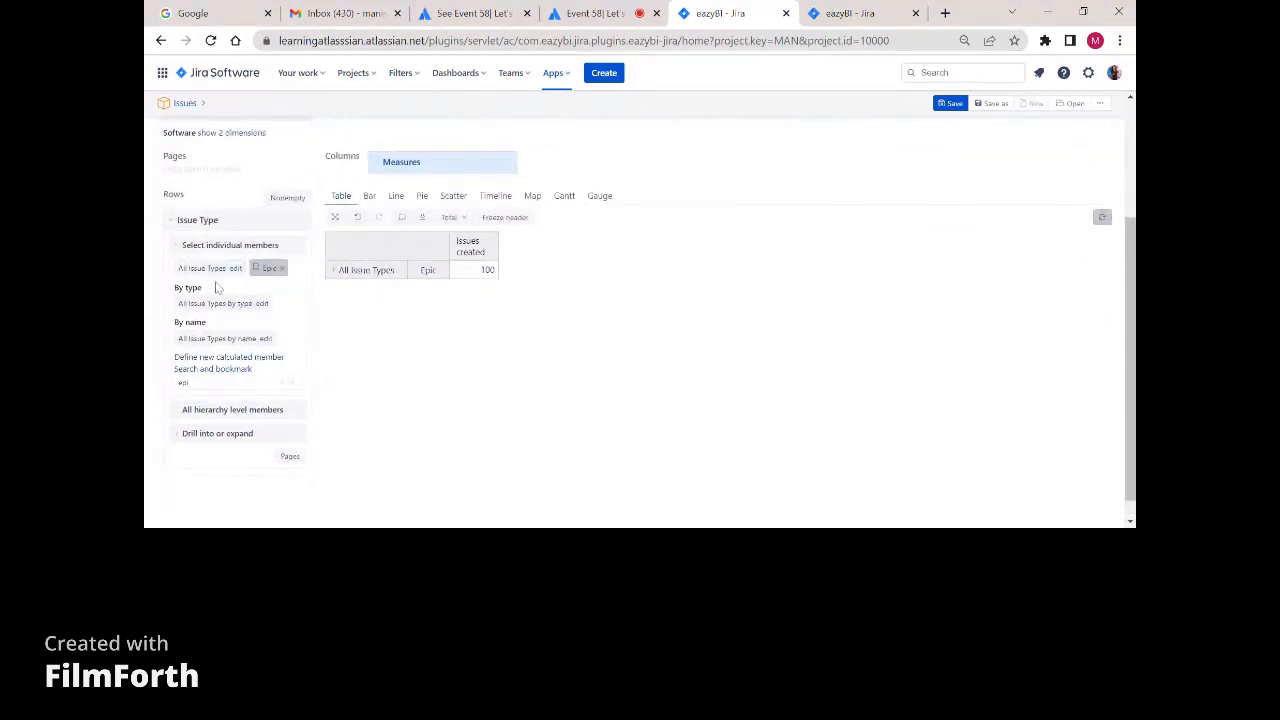
{"action": "scroll", "coordinate": [277, 266], "scroll_direction": "up", "scroll_amount": 3}
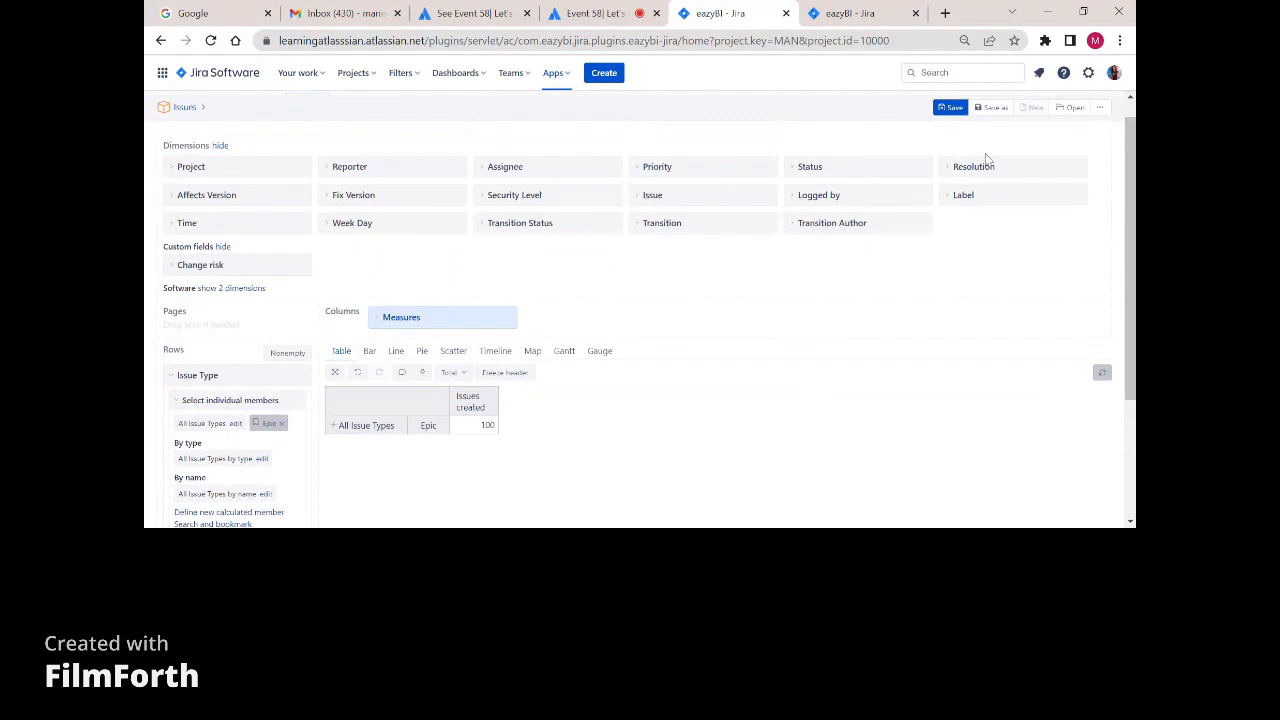
{"action": "left_click", "coordinate": [950, 105]}
{"action": "type", "text": "Report"}
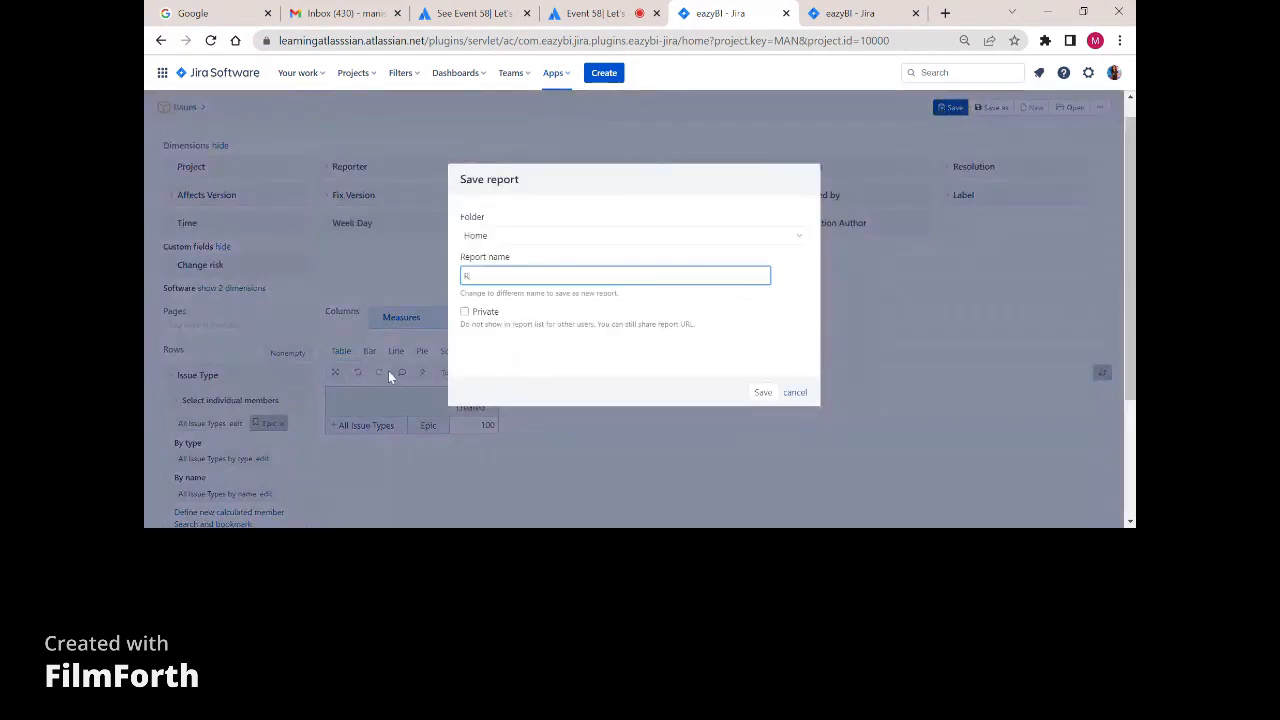
{"action": "left_click", "coordinate": [763, 392]}
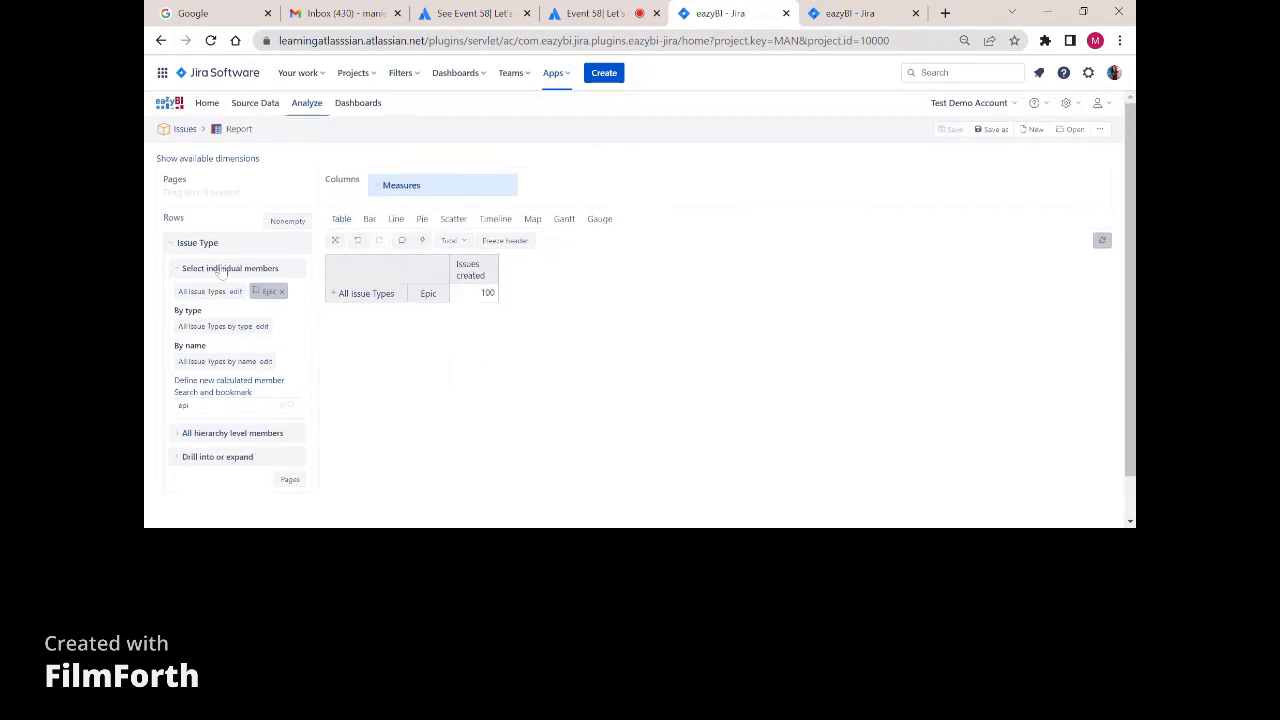
Toggle the All Issue Types member, look at the options for drilling into Issue Type levels, and collapse the Issue Type dimension.
{"action": "left_click", "coordinate": [207, 291]}
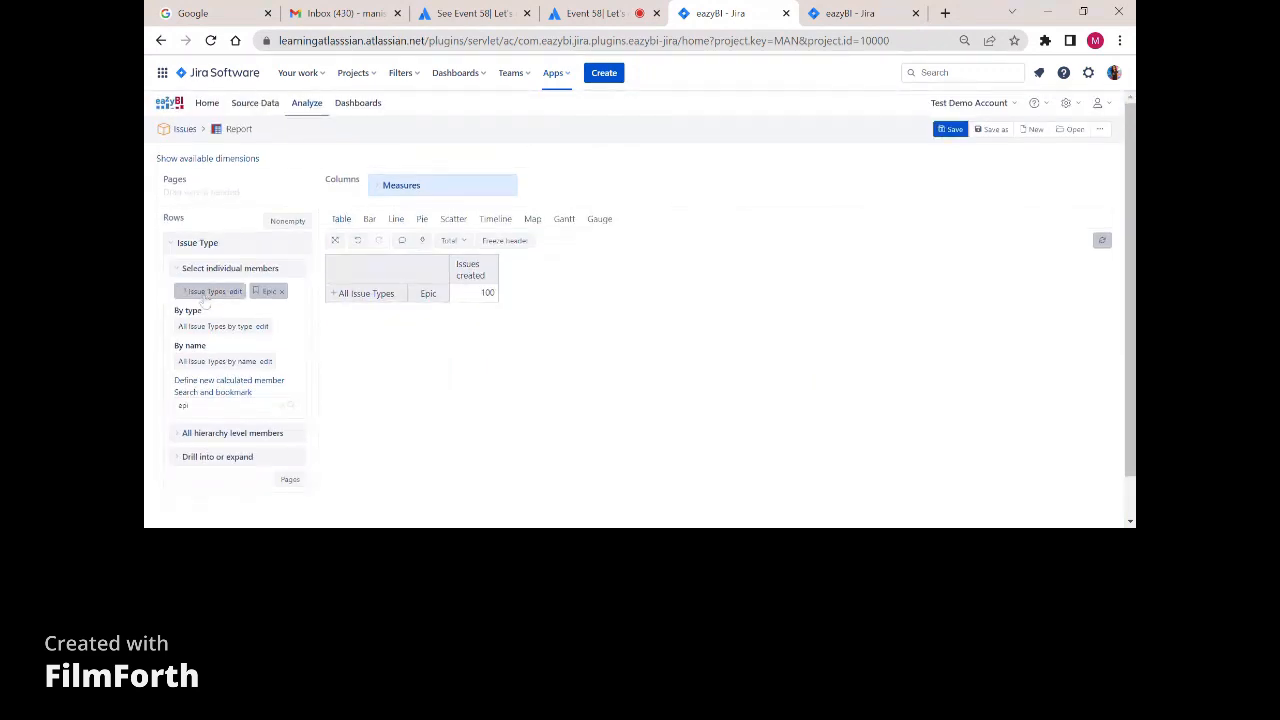
{"action": "left_click", "coordinate": [214, 436]}
{"action": "left_click", "coordinate": [214, 436]}
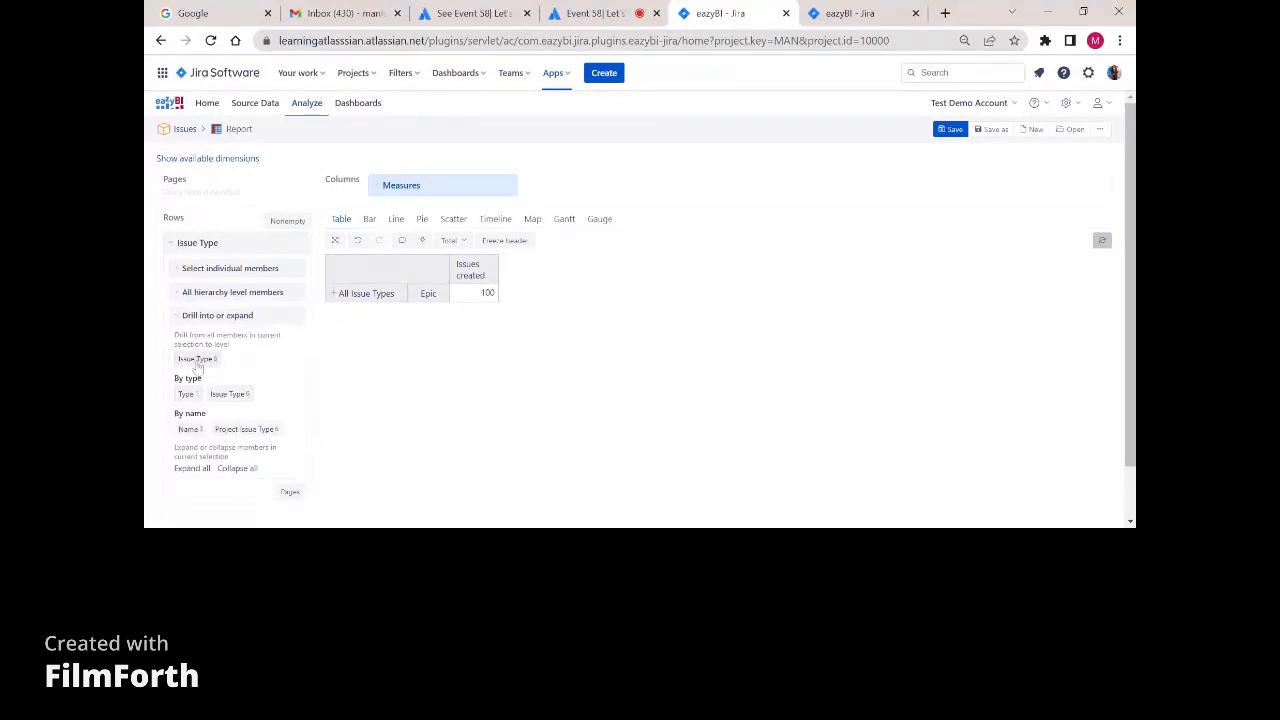
{"action": "left_click", "coordinate": [195, 243]}
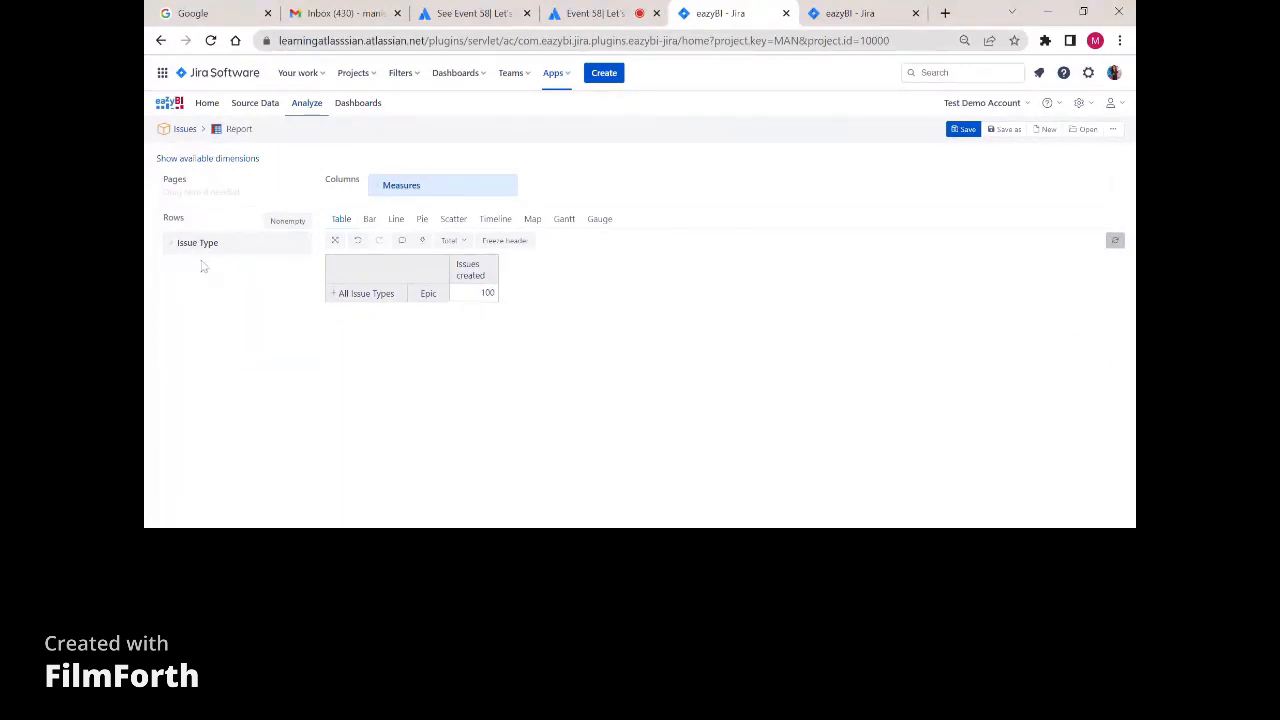
Show the available dimensions, reopen Issue Type's individual members and leave Epic as the only row member.
{"action": "left_click", "coordinate": [207, 158]}
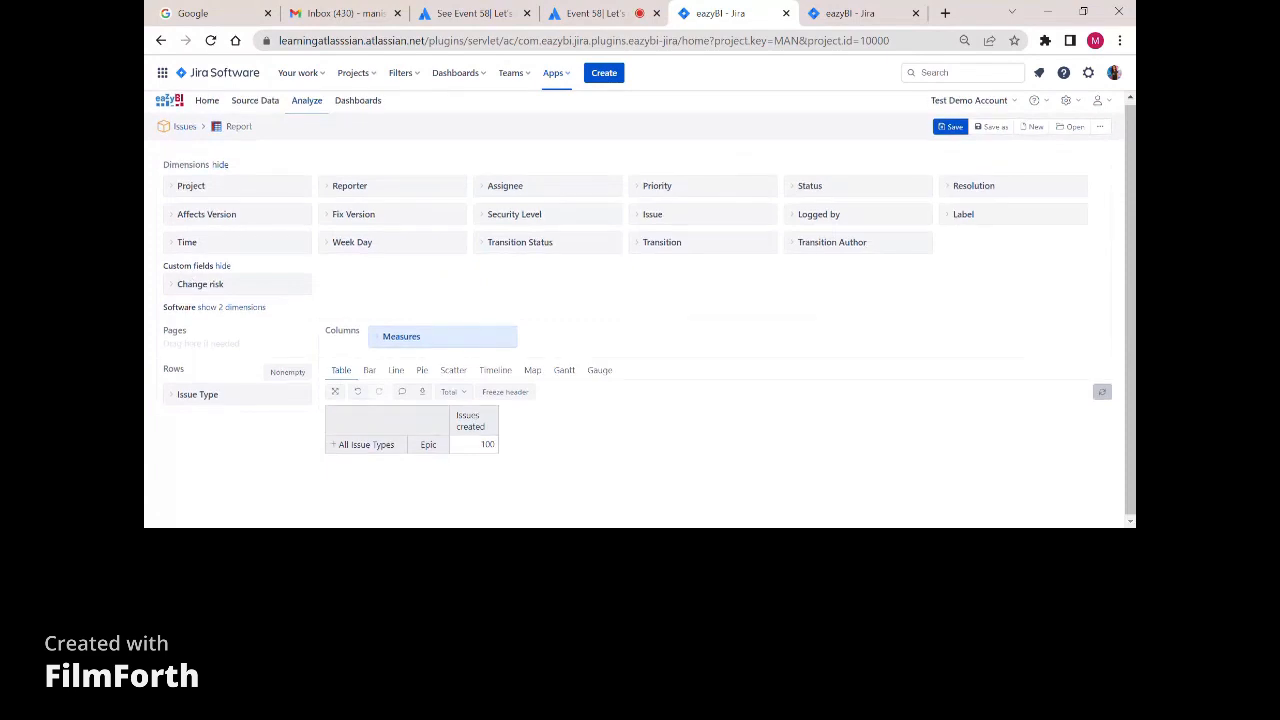
{"action": "left_click", "coordinate": [216, 393]}
{"action": "left_click", "coordinate": [210, 420]}
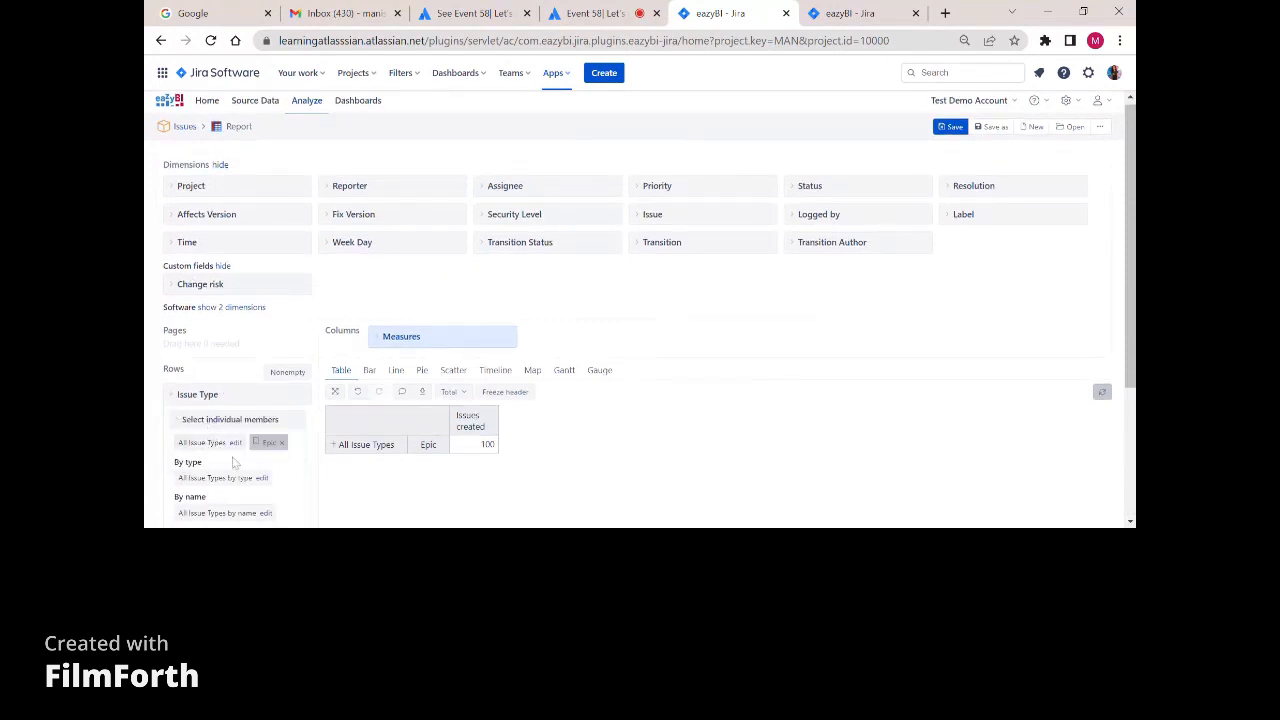
{"action": "left_click", "coordinate": [266, 443]}
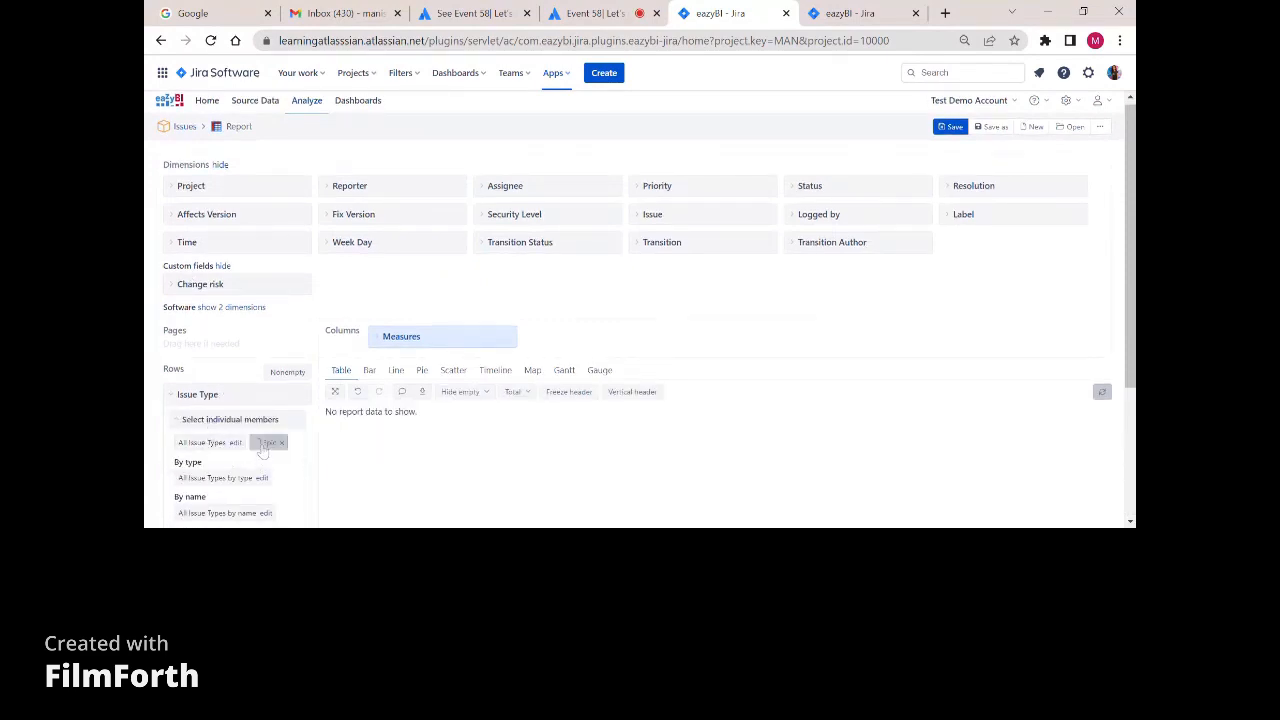
{"action": "scroll", "coordinate": [362, 430], "scroll_direction": "down", "scroll_amount": 1}
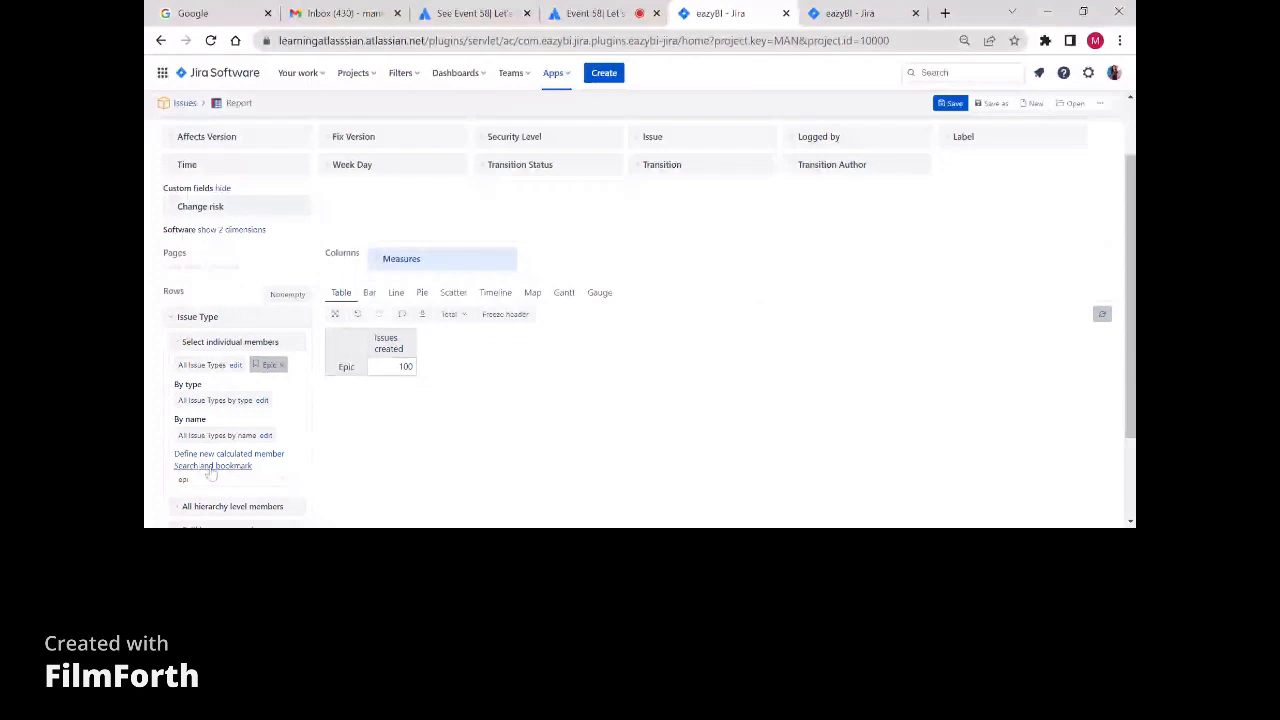
{"action": "scroll", "coordinate": [227, 318], "scroll_direction": "down", "scroll_amount": 1}
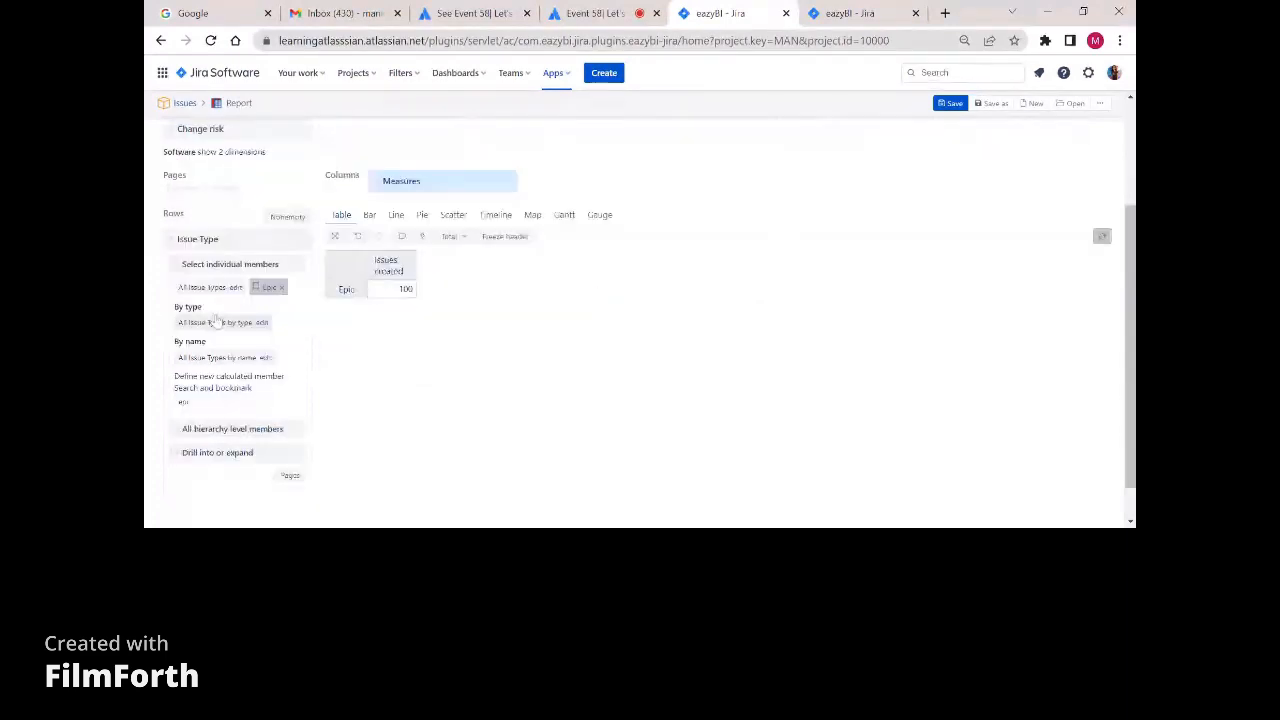
{"action": "left_click", "coordinate": [220, 377]}
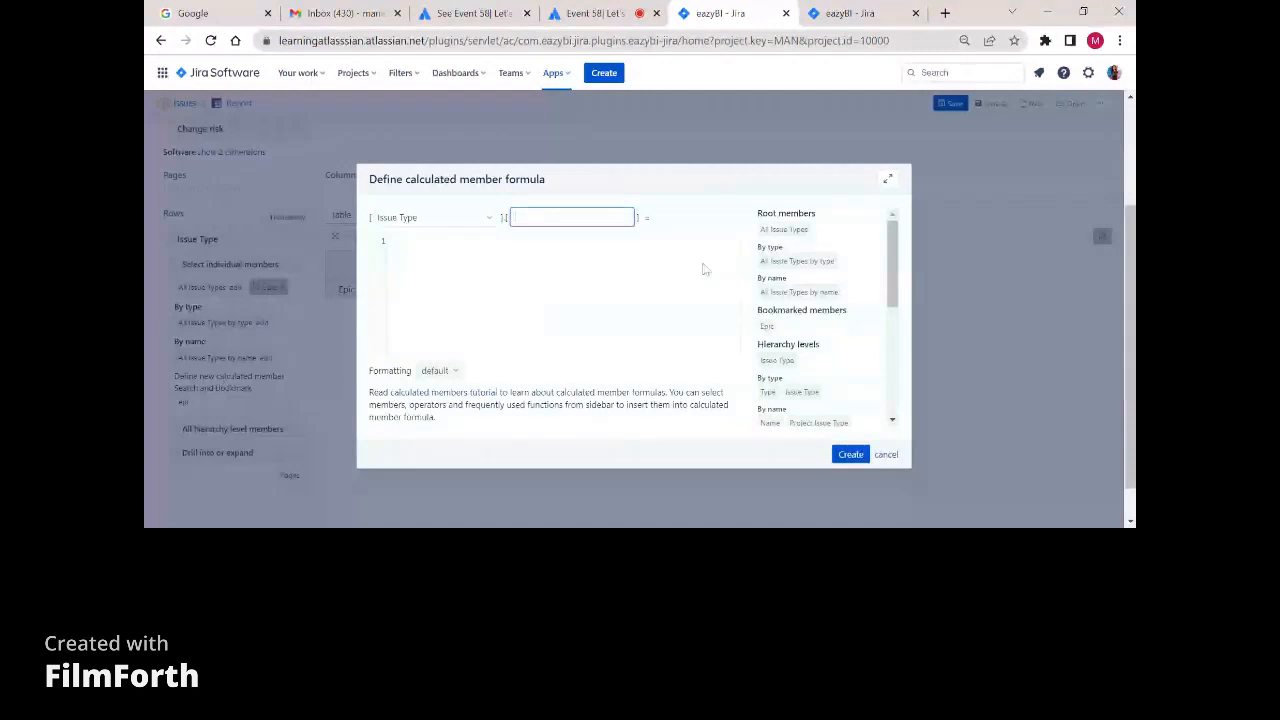
{"action": "left_click", "coordinate": [886, 454]}
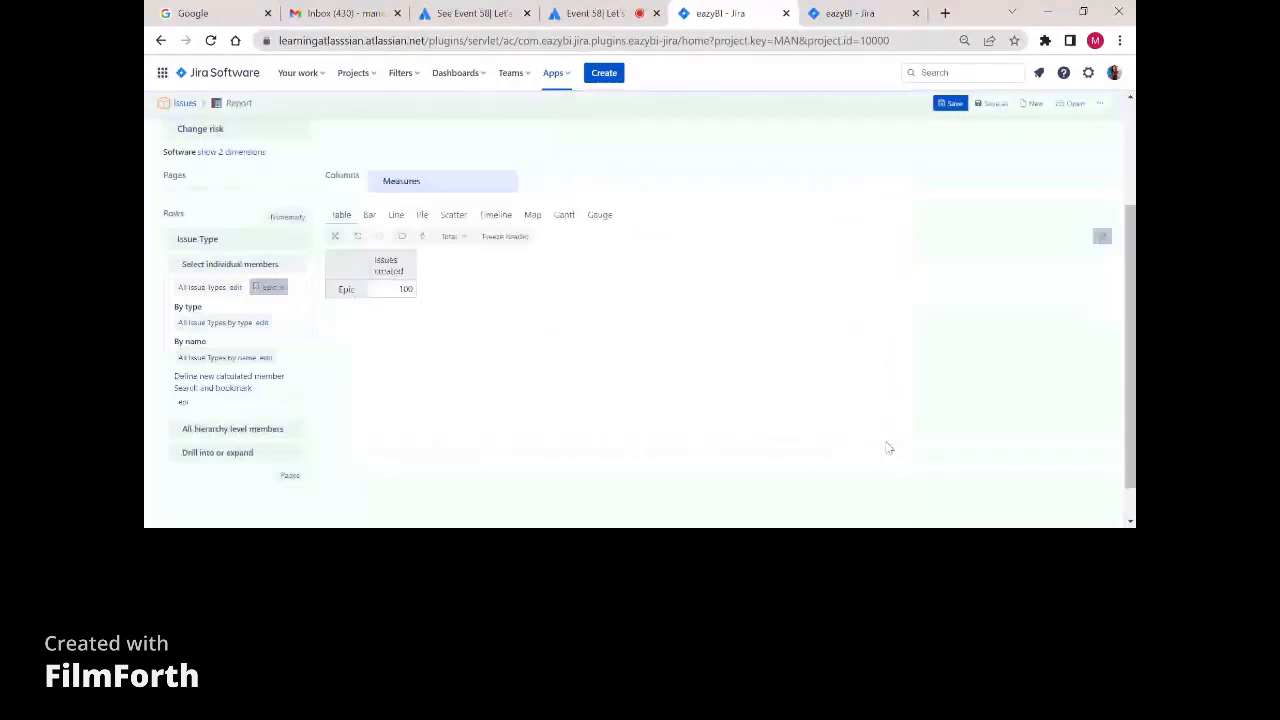
Show All Issue Types in the rows in place of Epic and expand it into the individual issue types.
{"action": "left_click", "coordinate": [206, 289]}
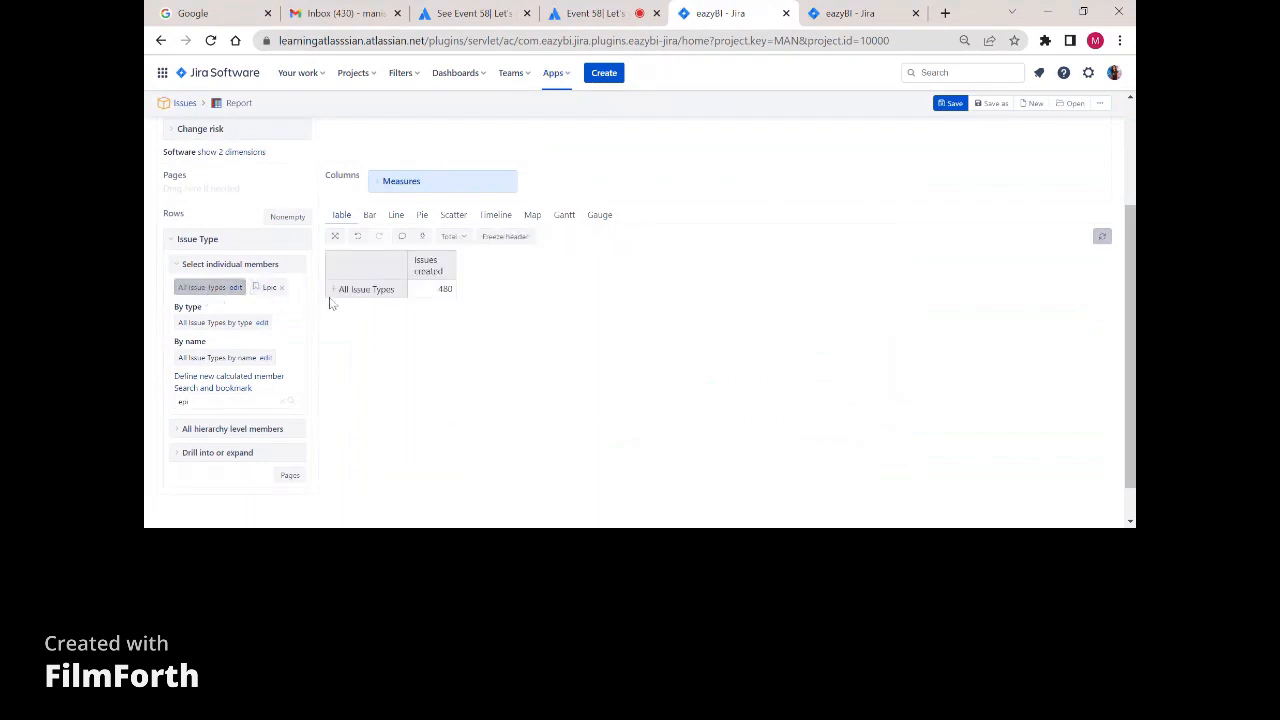
{"action": "left_click", "coordinate": [330, 296]}
{"action": "left_click", "coordinate": [591, 346]}
{"action": "left_click", "coordinate": [368, 295]}
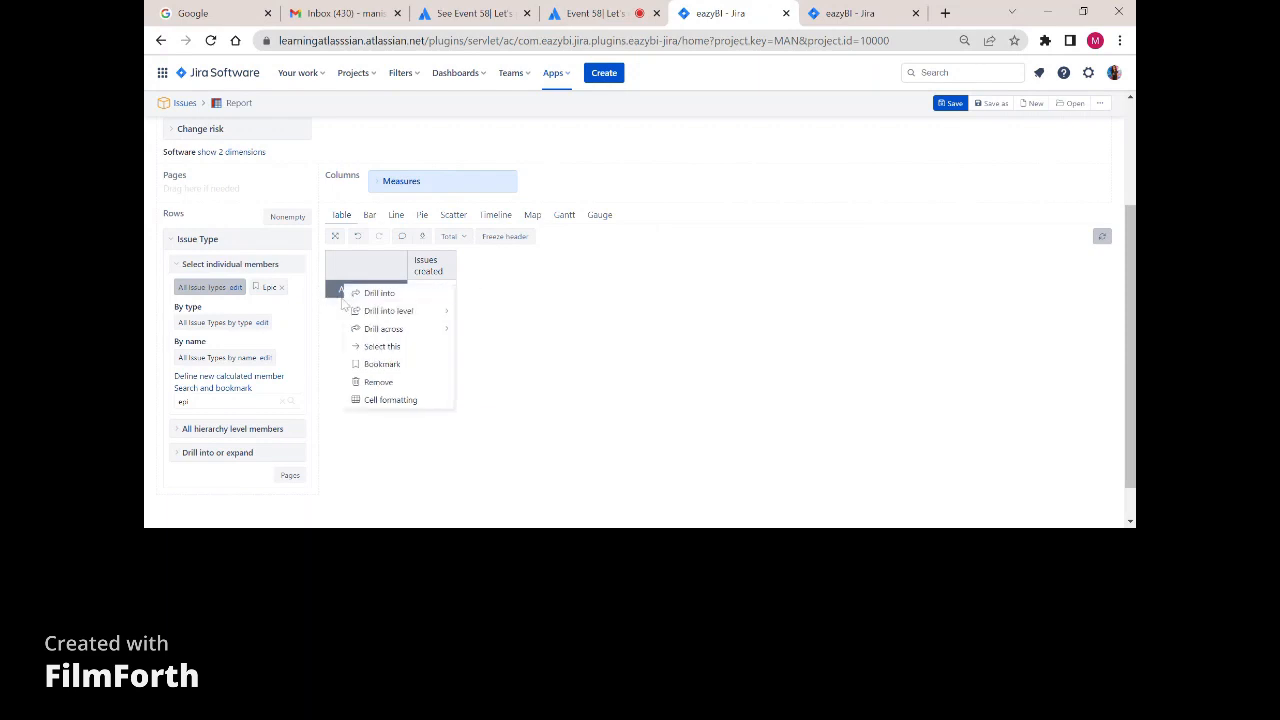
{"action": "left_click", "coordinate": [368, 296]}
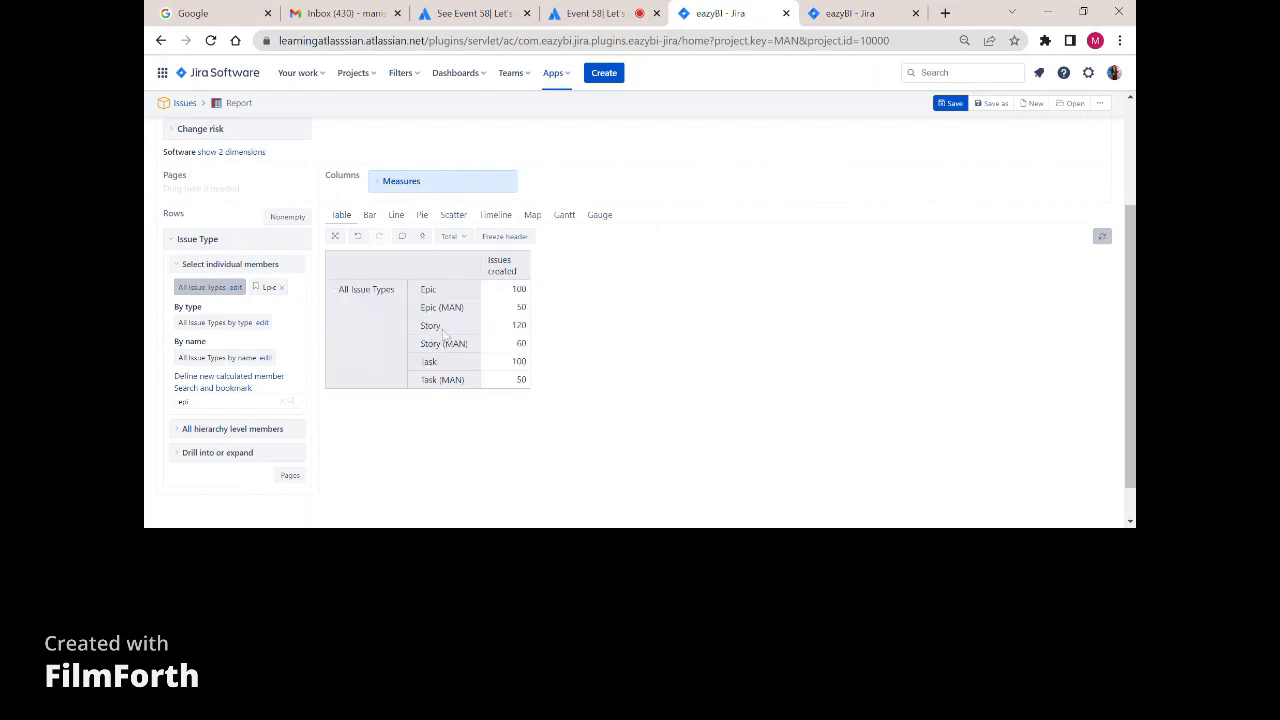
Start a new Issue Type calculated member named "Epic & Story" whose formula uses the Aggregate function with its set placeholder cleared.
{"action": "left_click", "coordinate": [226, 377]}
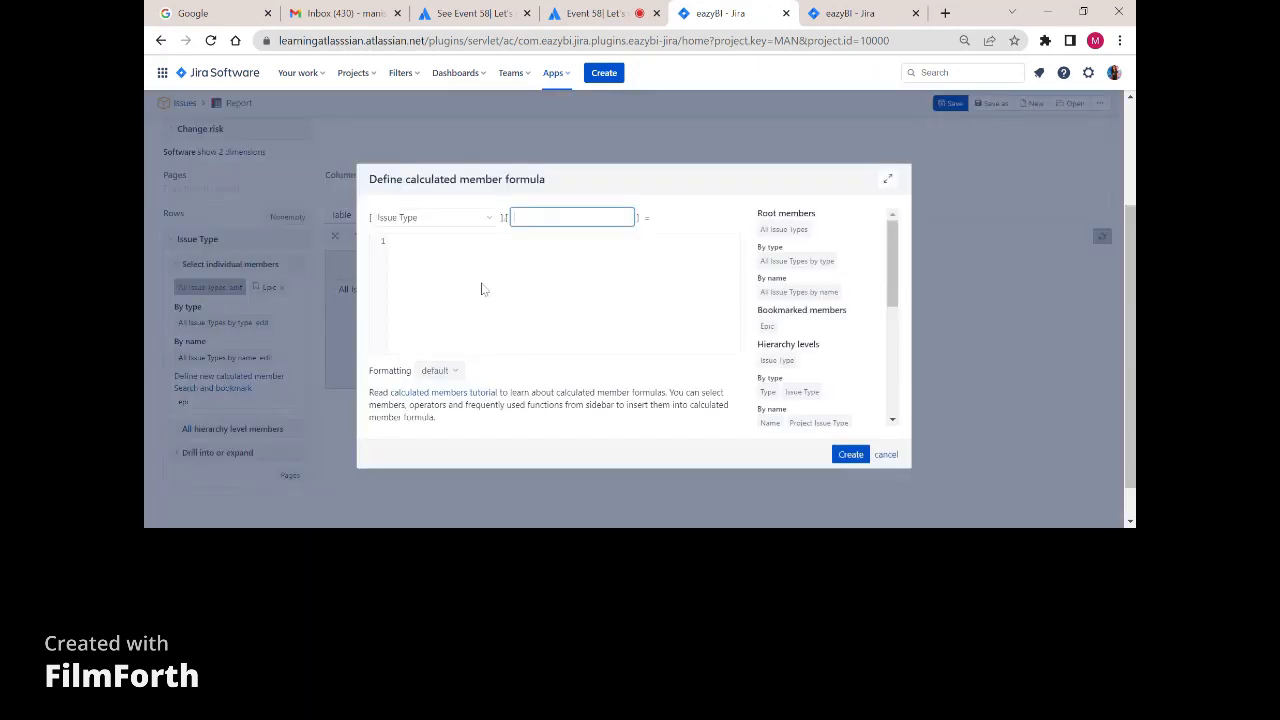
{"action": "type", "text": "Epic & Story"}
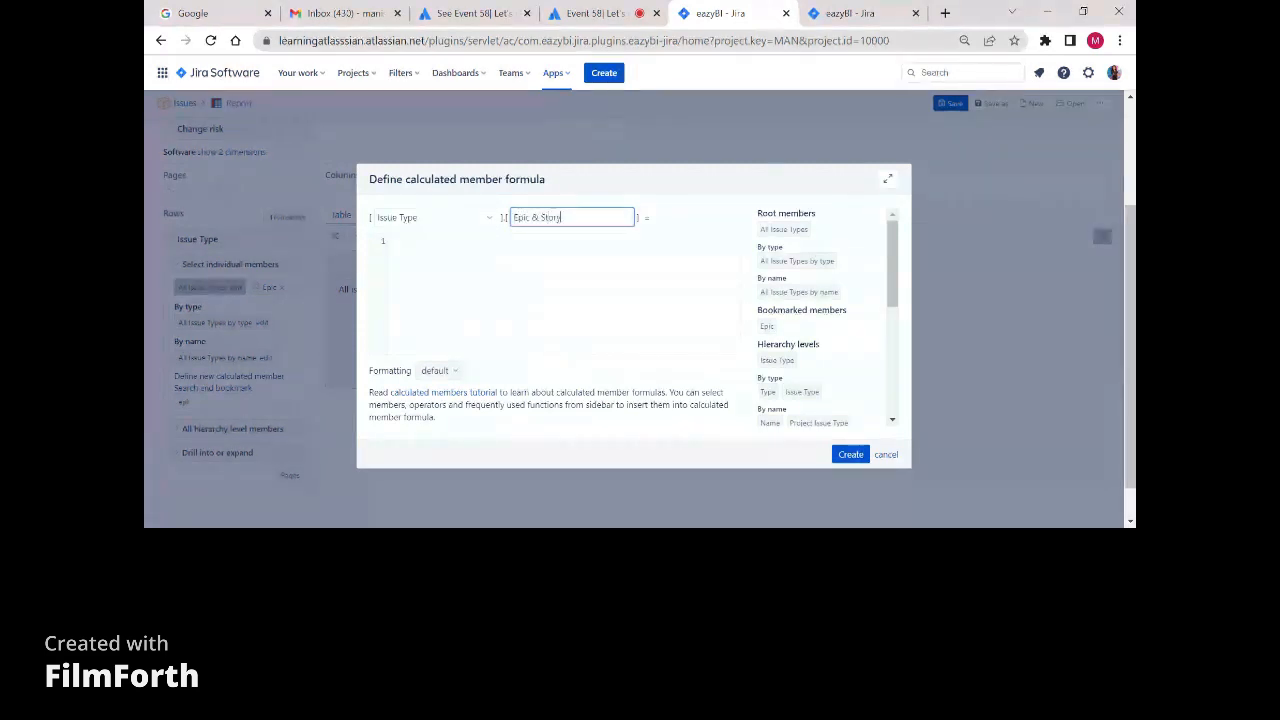
{"action": "key", "text": "Tab"}
{"action": "type", "text": "Aggregate(<Set>)"}
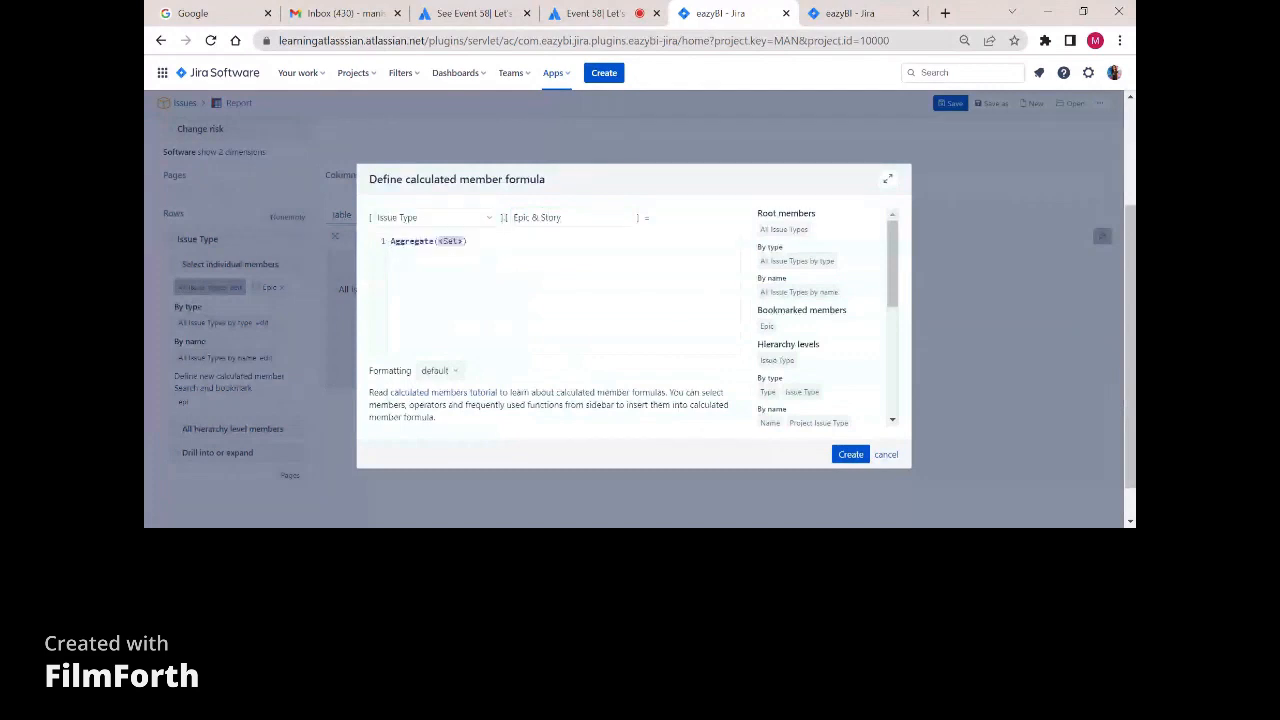
{"action": "key", "text": "BackSpace"}
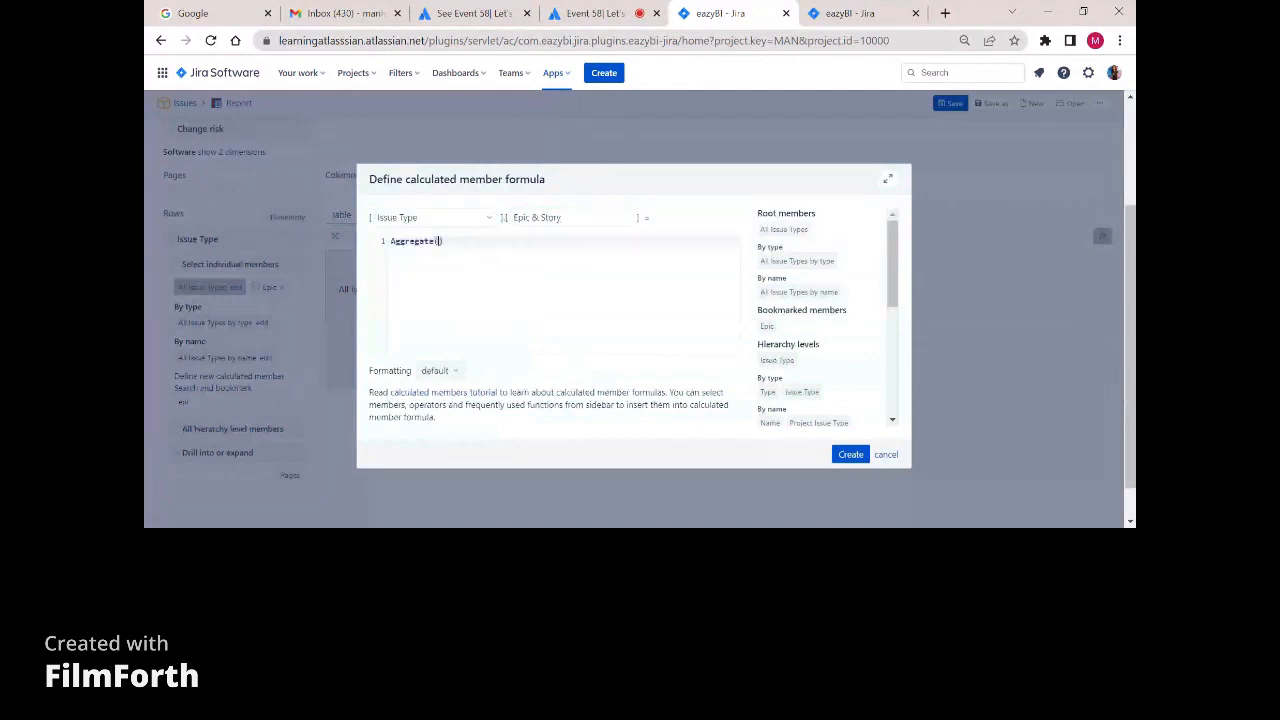
Enter a braced set inside Aggregate with [Issue Type].[Epic], as its first member.
{"action": "type", "text": "{"}
{"action": "key", "text": "Return"}
{"action": "type", "text": "[I"}
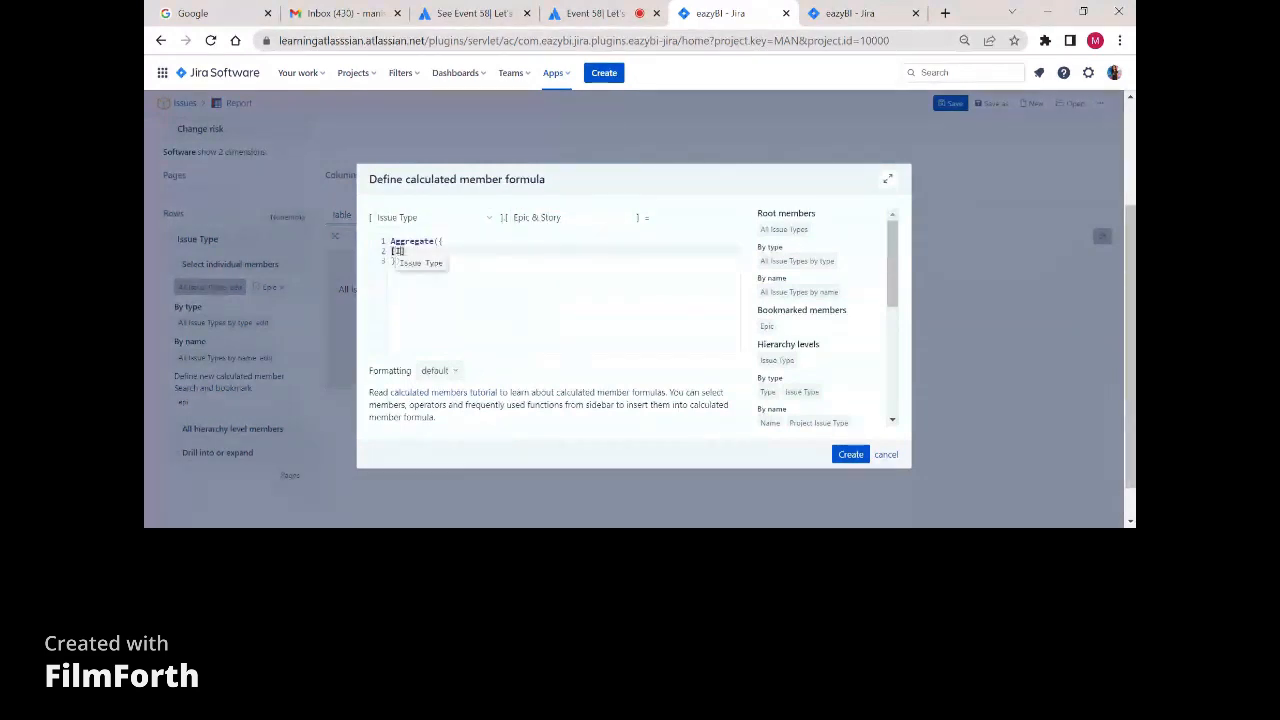
{"action": "key", "text": "Return"}
{"action": "type", "text": ".["}
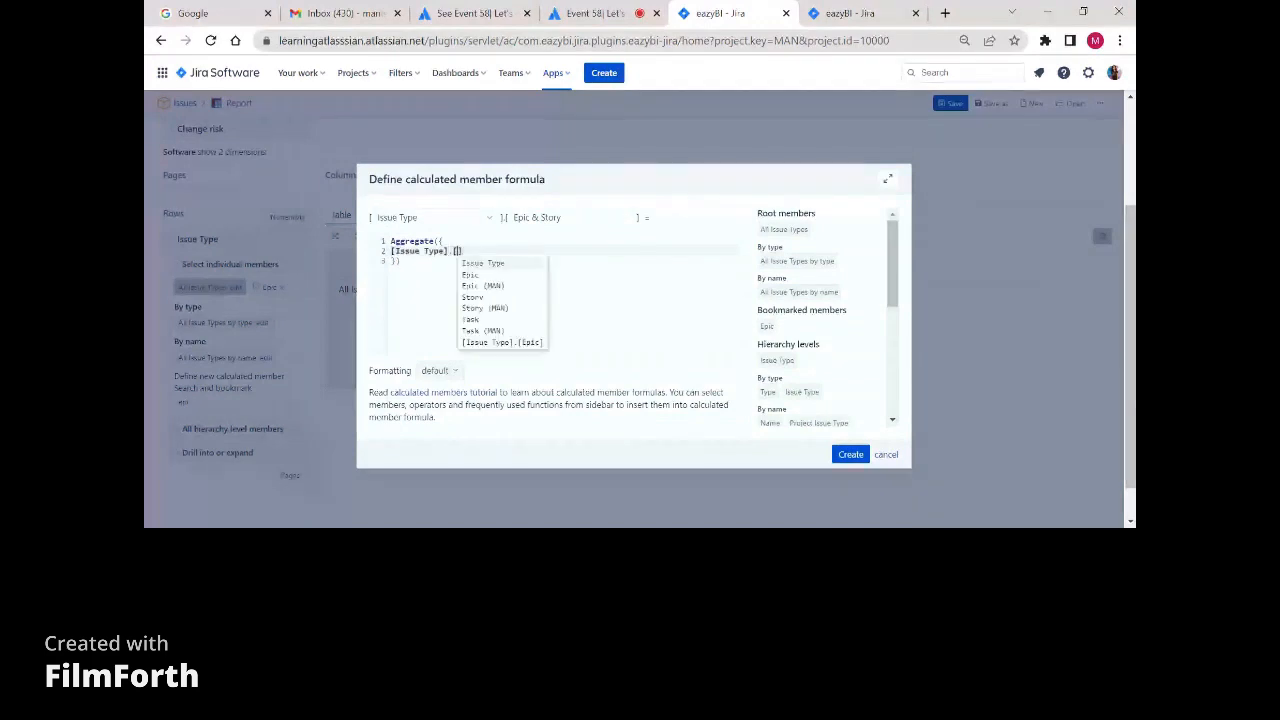
{"action": "type", "text": "Ep"}
{"action": "key", "text": "Return"}
{"action": "type", "text": ","}
{"action": "key", "text": "Return"}
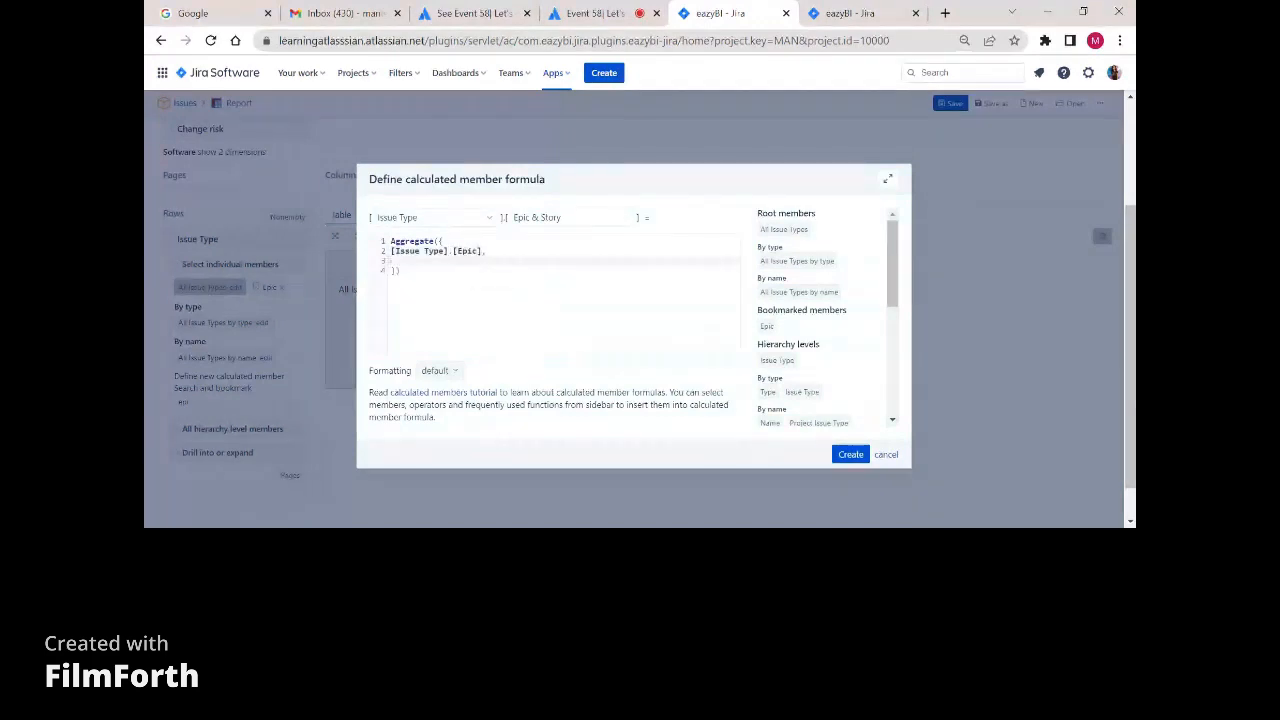
Add [Issue Type].[Story] as the second member of the set and create the calculated member.
{"action": "type", "text": "[Issue Type].["}
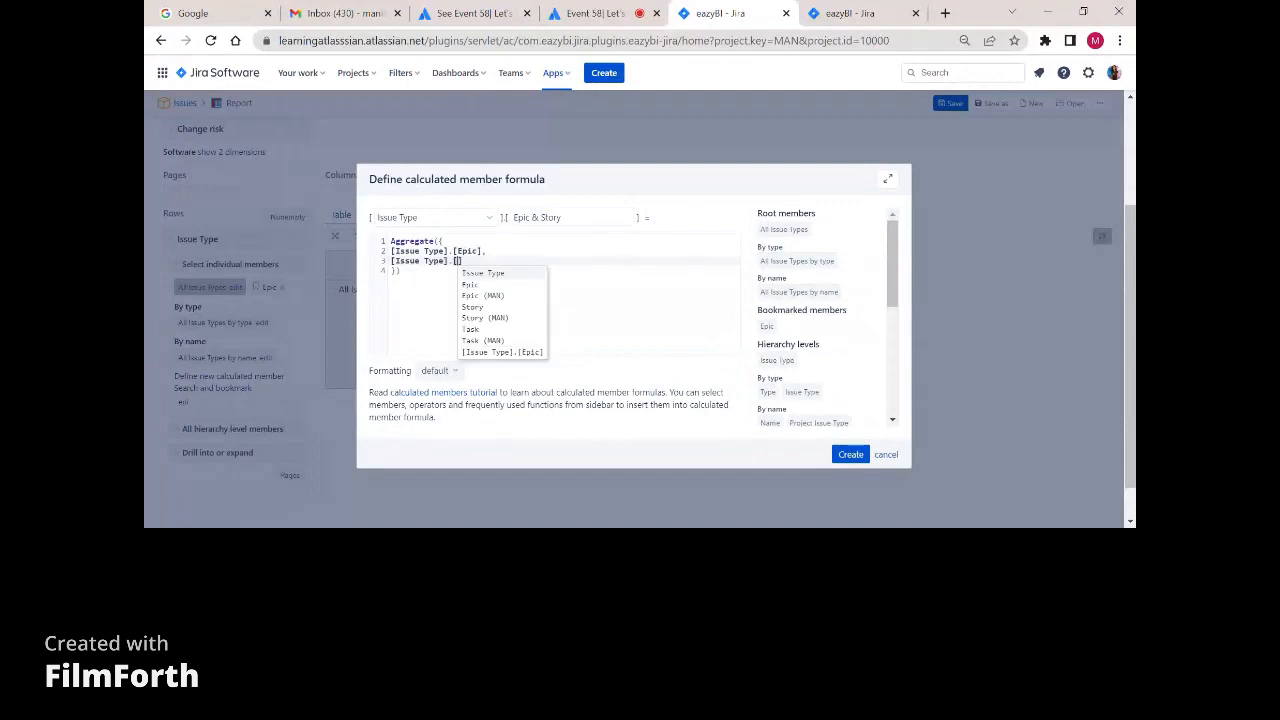
{"action": "key", "text": "Down"}
{"action": "key", "text": "Down"}
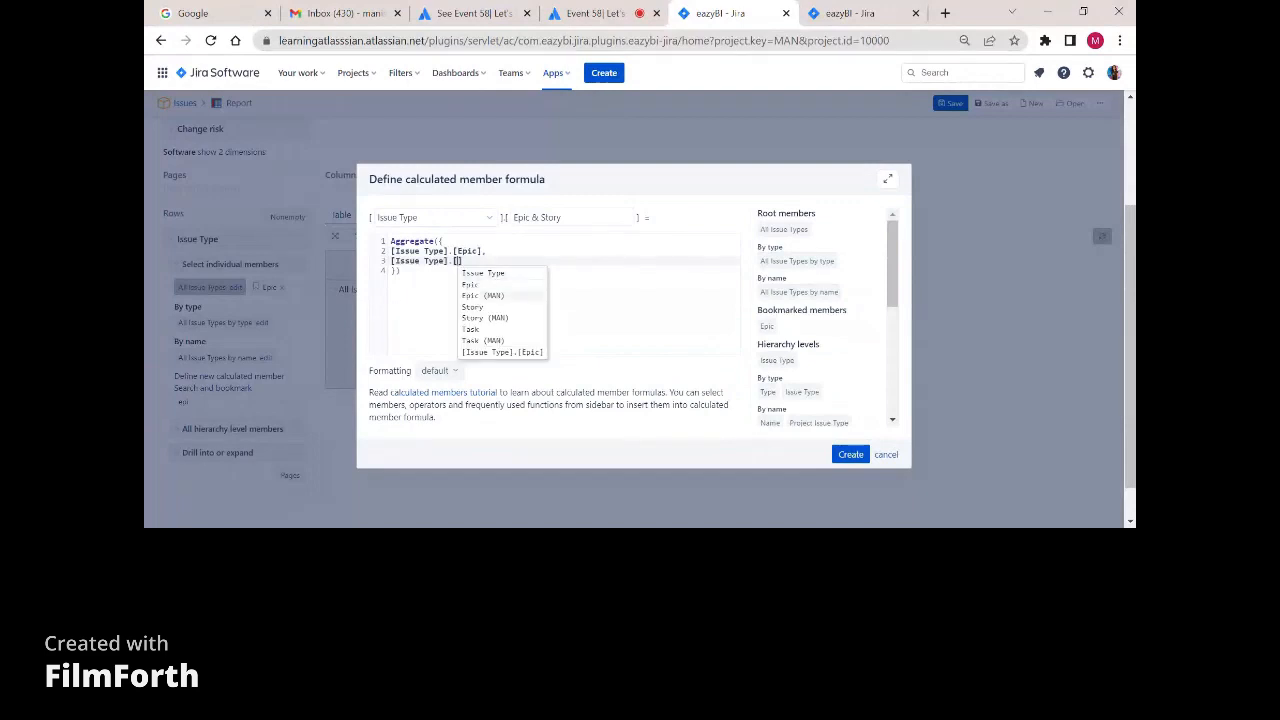
{"action": "left_click", "coordinate": [470, 306]}
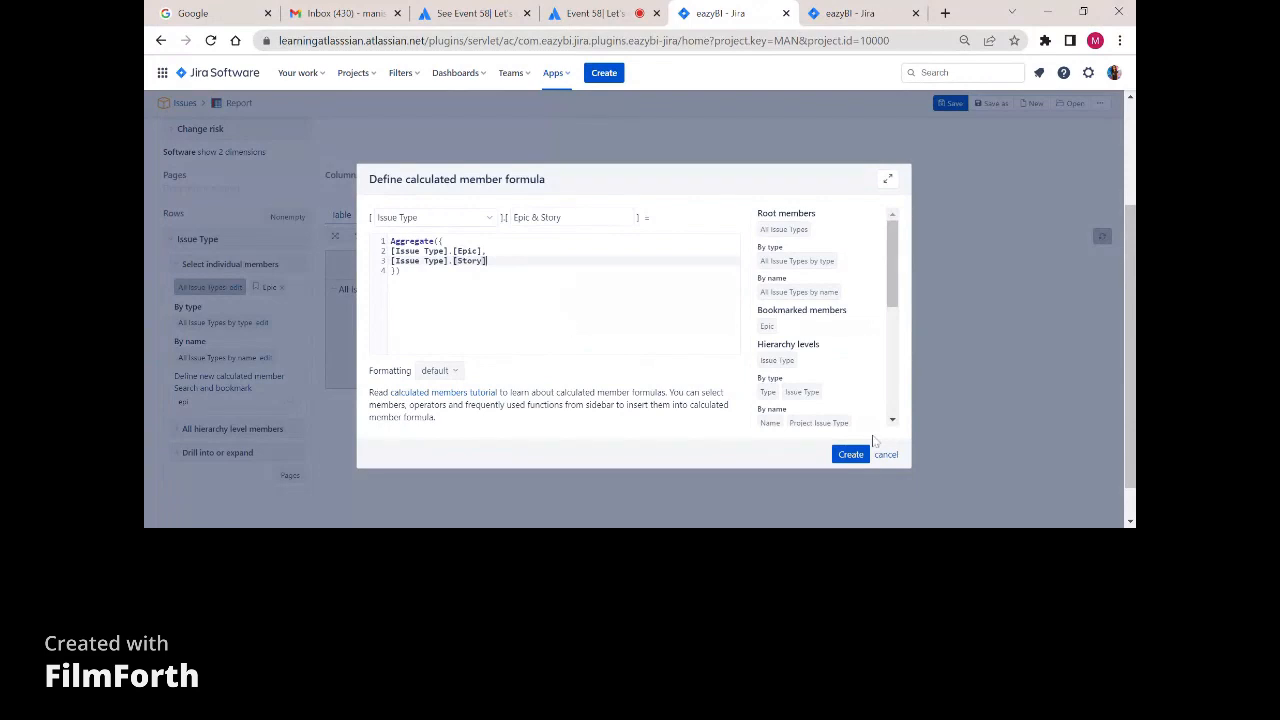
{"action": "left_click", "coordinate": [850, 455]}
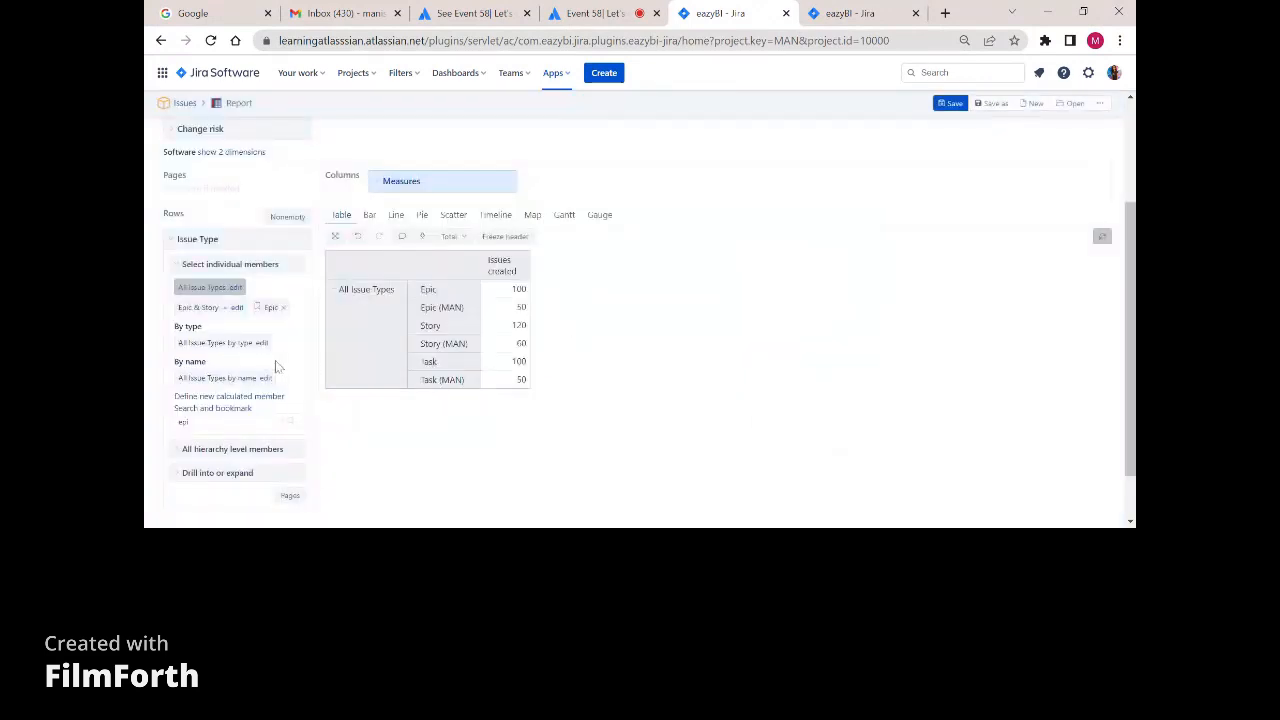
Add the Epic & Story calculated member to the rows and expand it into its component issue types.
{"action": "left_click", "coordinate": [204, 308]}
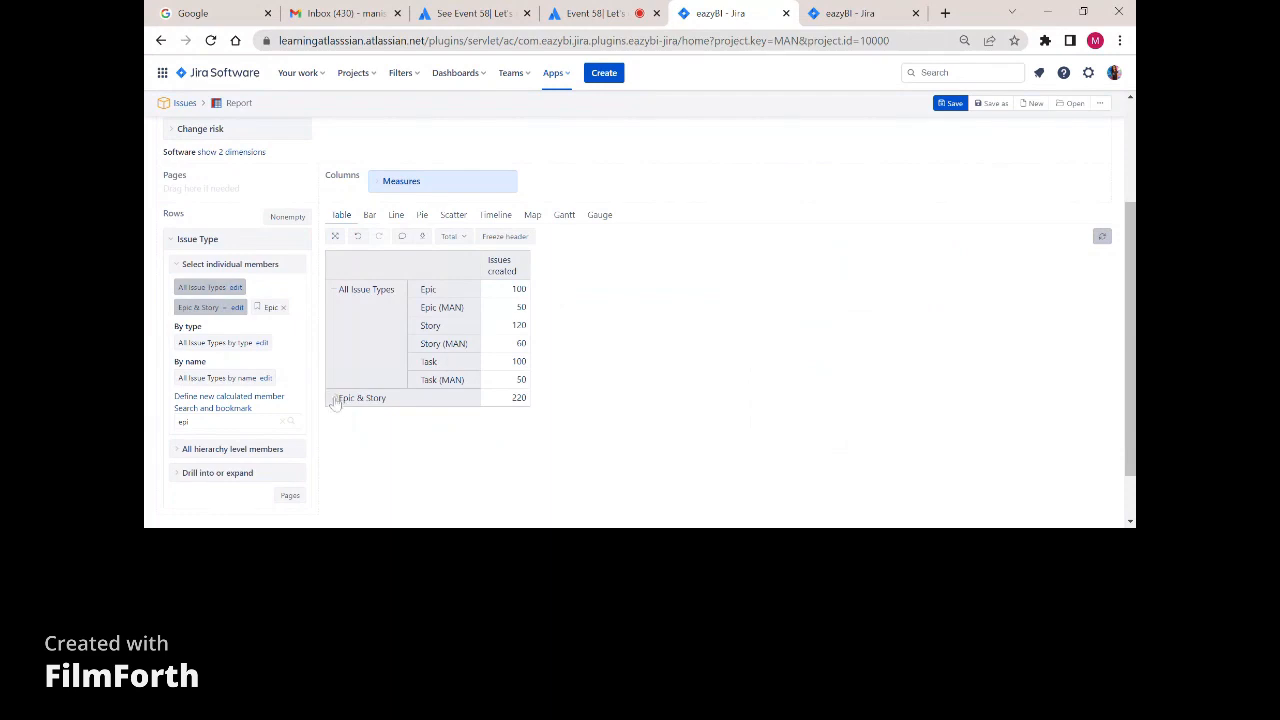
{"action": "left_click", "coordinate": [333, 398]}
{"action": "scroll", "coordinate": [340, 400], "scroll_direction": "down", "scroll_amount": 1}
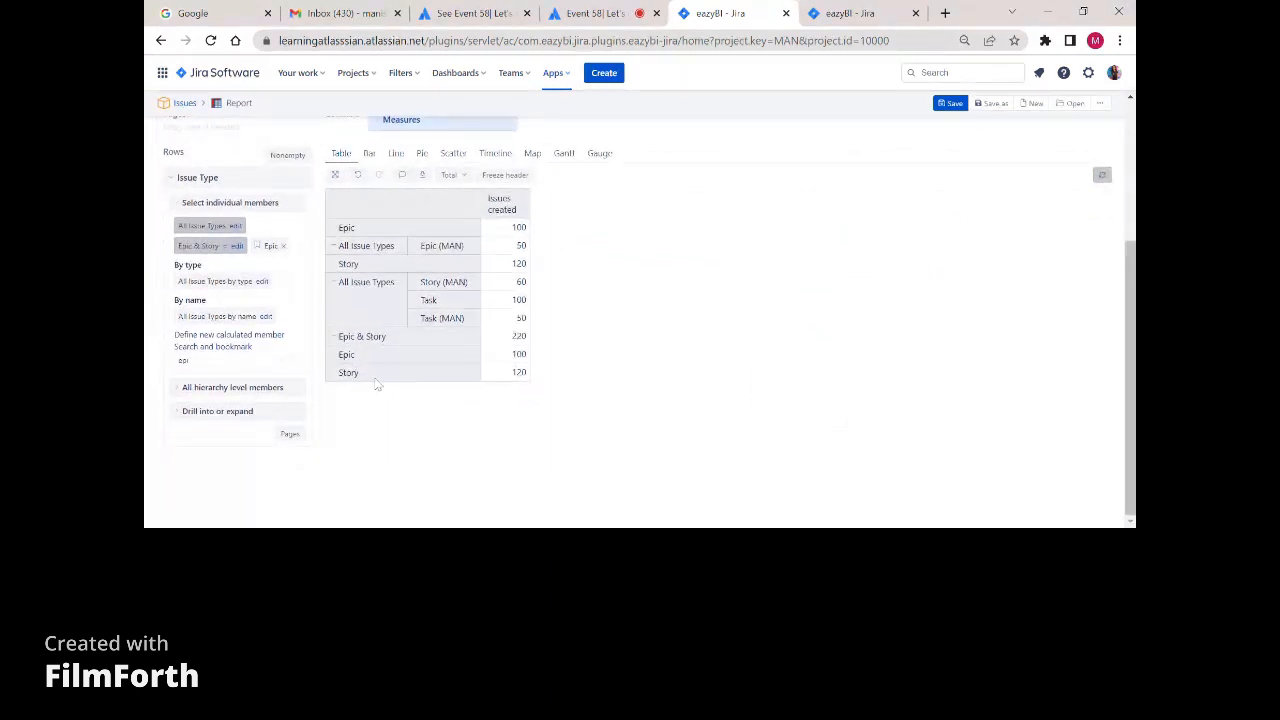
Deselect the Epic & Story member from the rows and save the report.
{"action": "scroll", "coordinate": [300, 330], "scroll_direction": "up", "scroll_amount": 3}
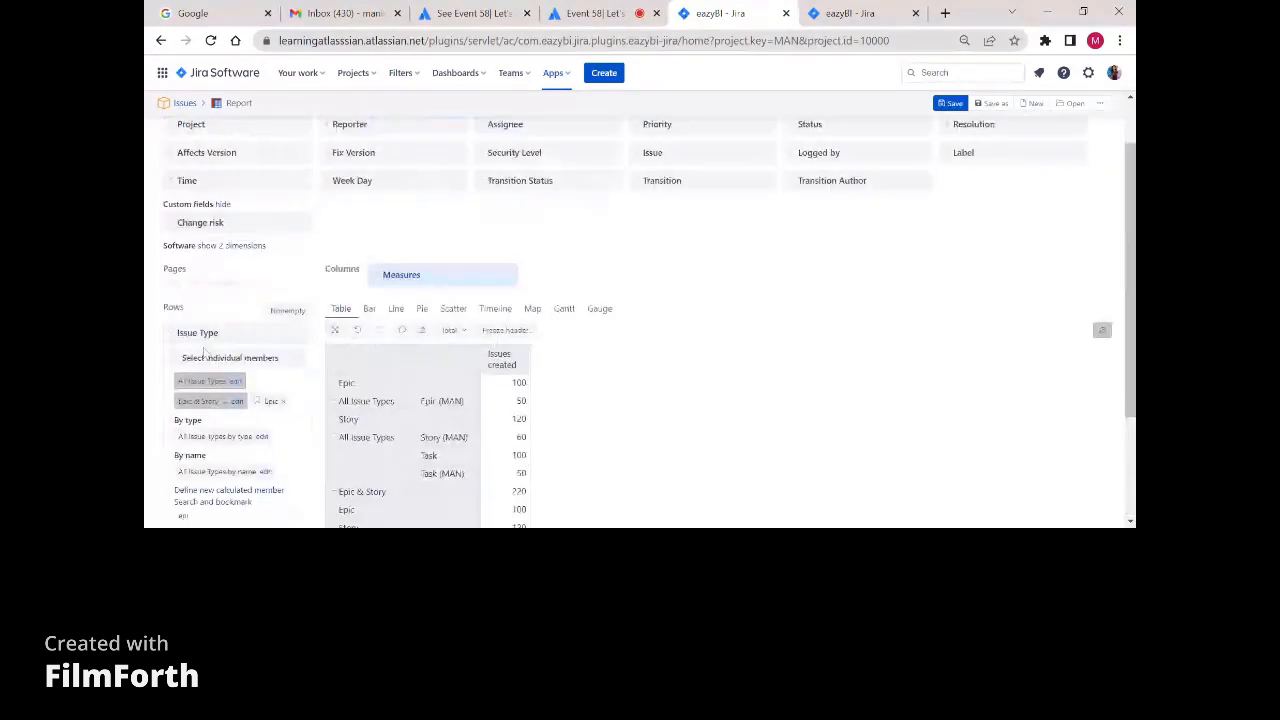
{"action": "scroll", "coordinate": [225, 290], "scroll_direction": "down", "scroll_amount": 1}
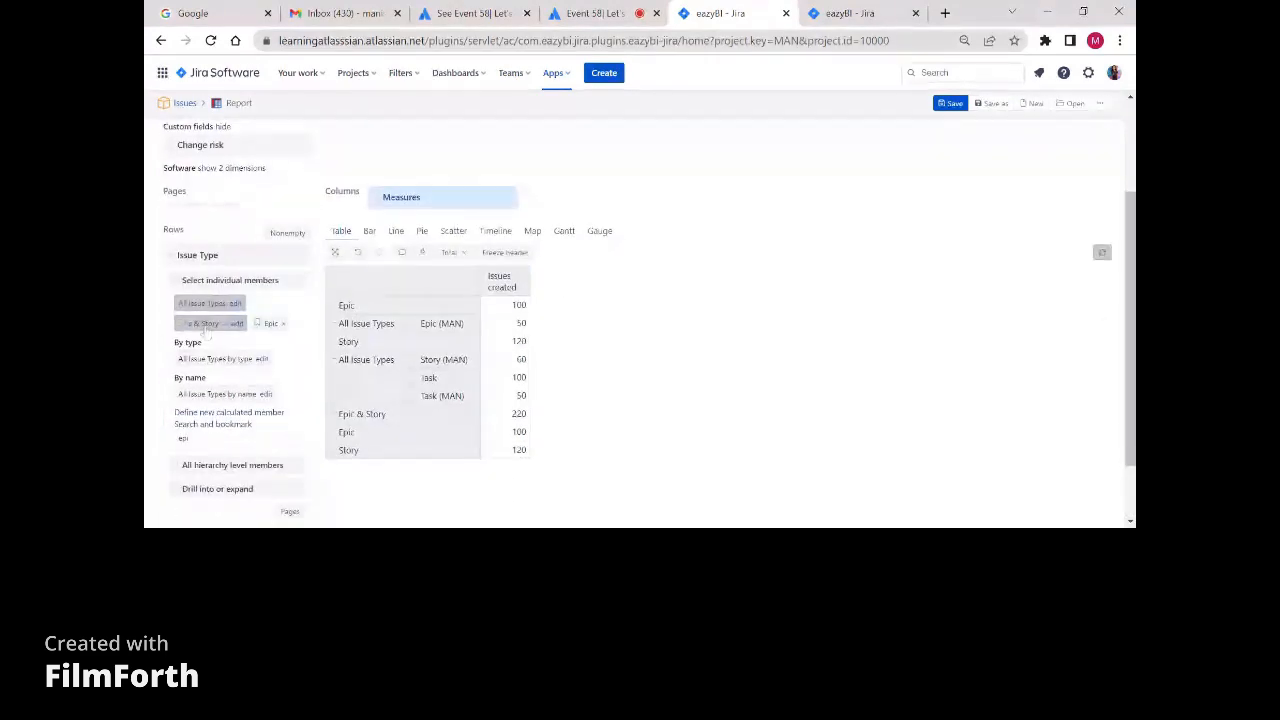
{"action": "left_click", "coordinate": [205, 326]}
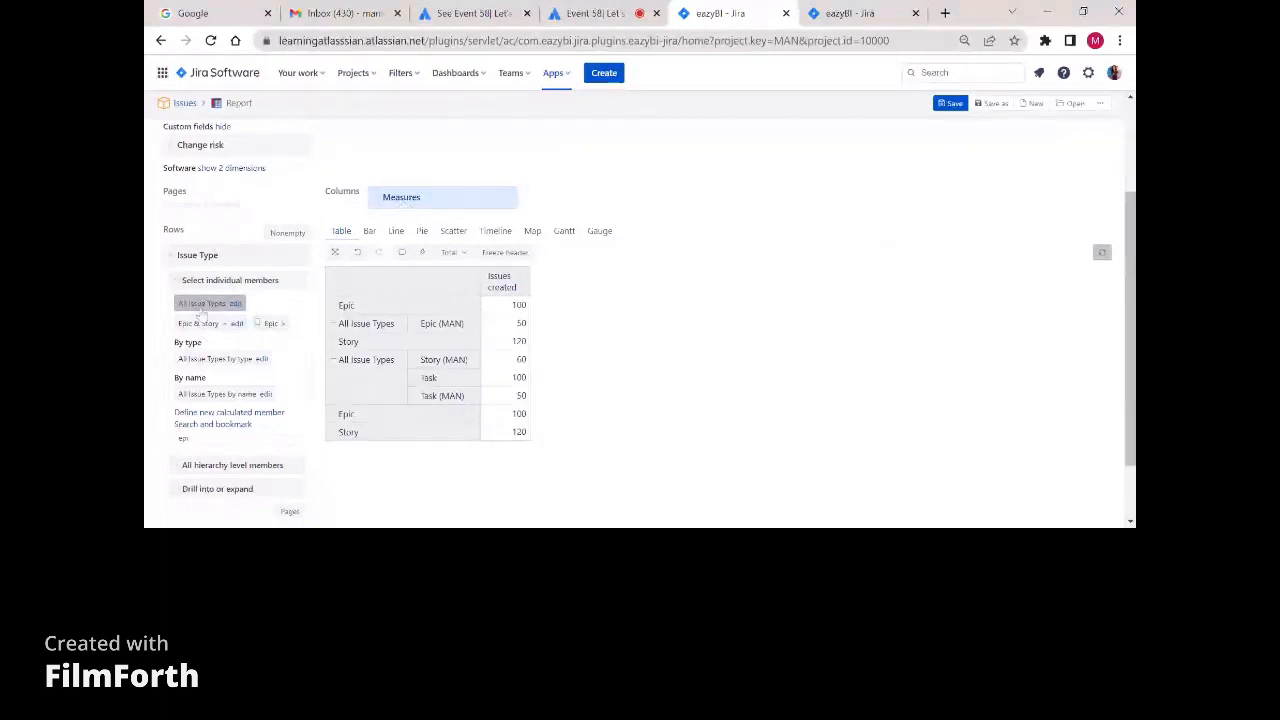
{"action": "scroll", "coordinate": [560, 250], "scroll_direction": "up", "scroll_amount": 3}
{"action": "left_click", "coordinate": [955, 130]}
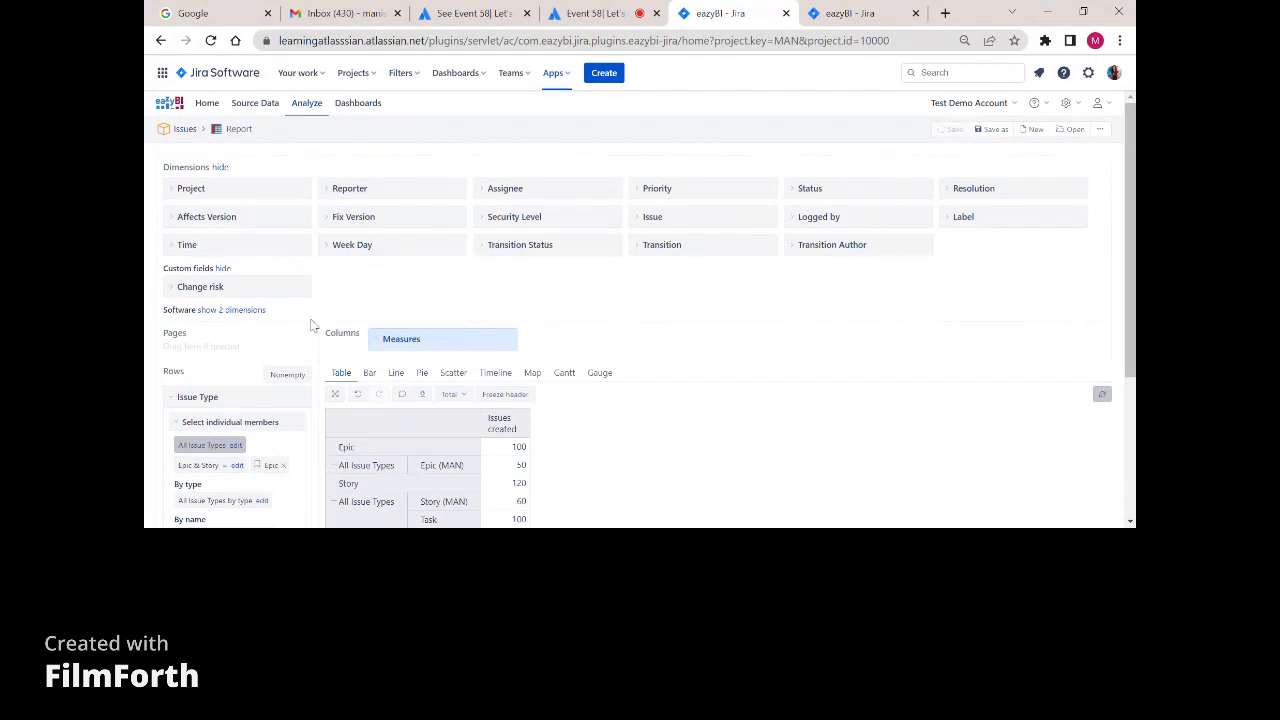
{"action": "scroll", "coordinate": [222, 250], "scroll_direction": "down", "scroll_amount": 2}
{"action": "scroll", "coordinate": [204, 308], "scroll_direction": "up", "scroll_amount": 2}
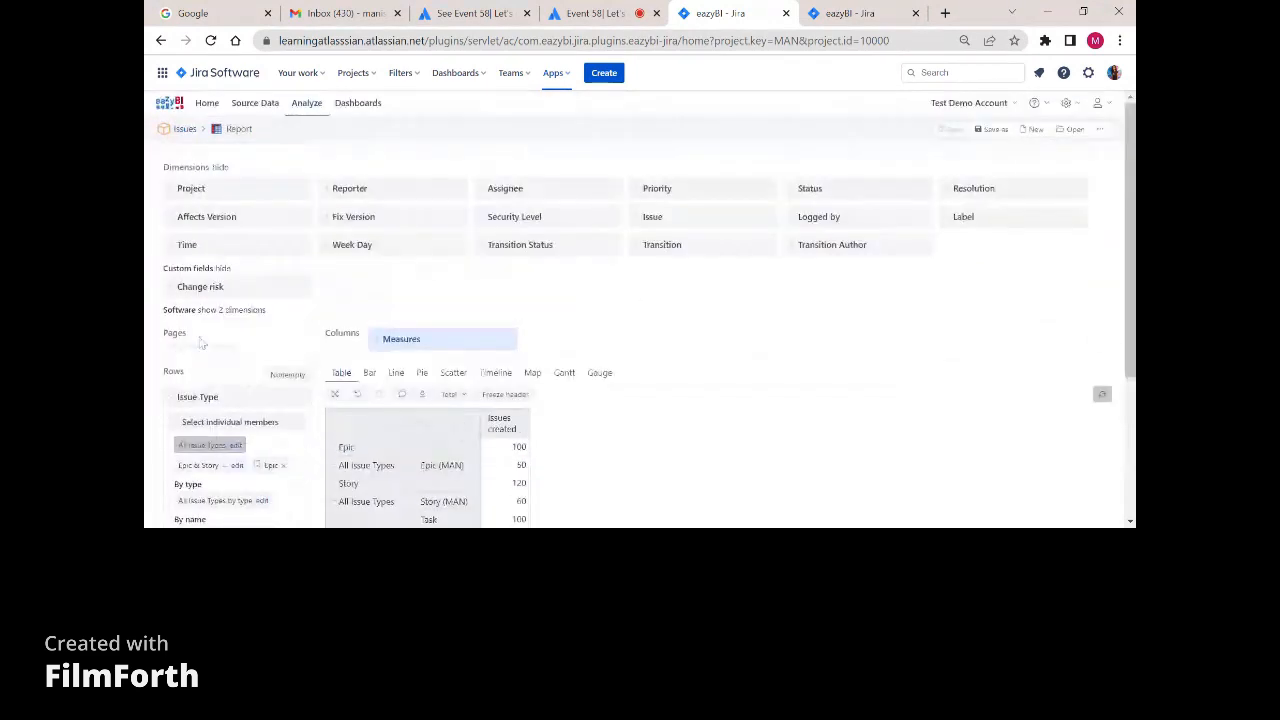
Add the Project dimension to the report pages and filter the report by Kanban Company Project.
{"action": "left_click", "coordinate": [195, 399]}
{"action": "left_click_drag", "start_coordinate": [192, 190], "coordinate": [205, 354]}
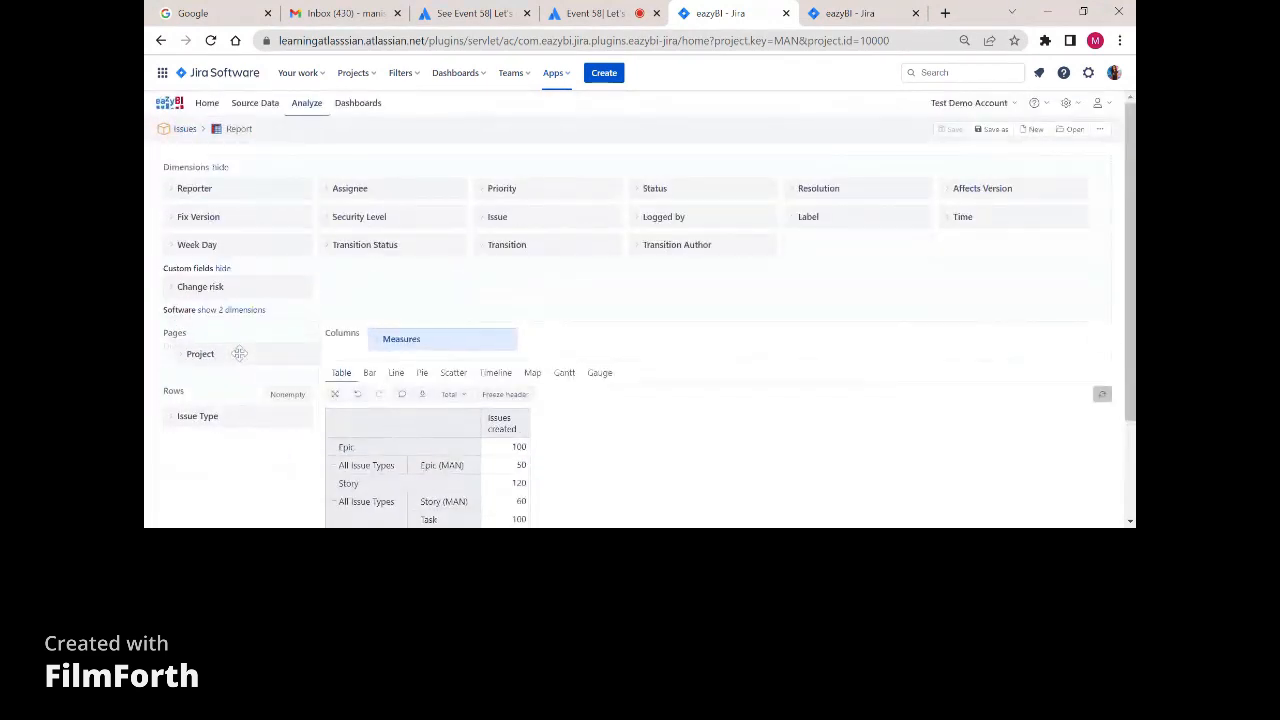
{"action": "scroll", "coordinate": [204, 344], "scroll_direction": "down", "scroll_amount": 1}
{"action": "scroll", "coordinate": [204, 344], "scroll_direction": "down", "scroll_amount": 2}
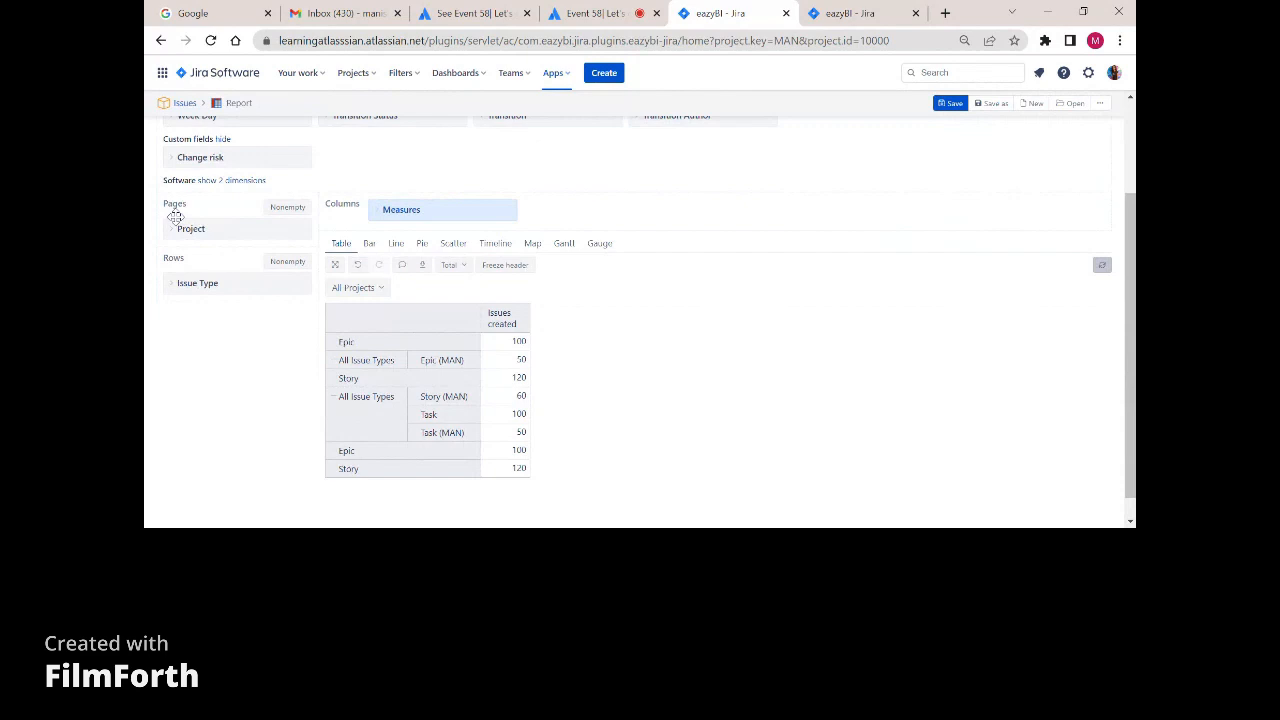
{"action": "left_click", "coordinate": [379, 288]}
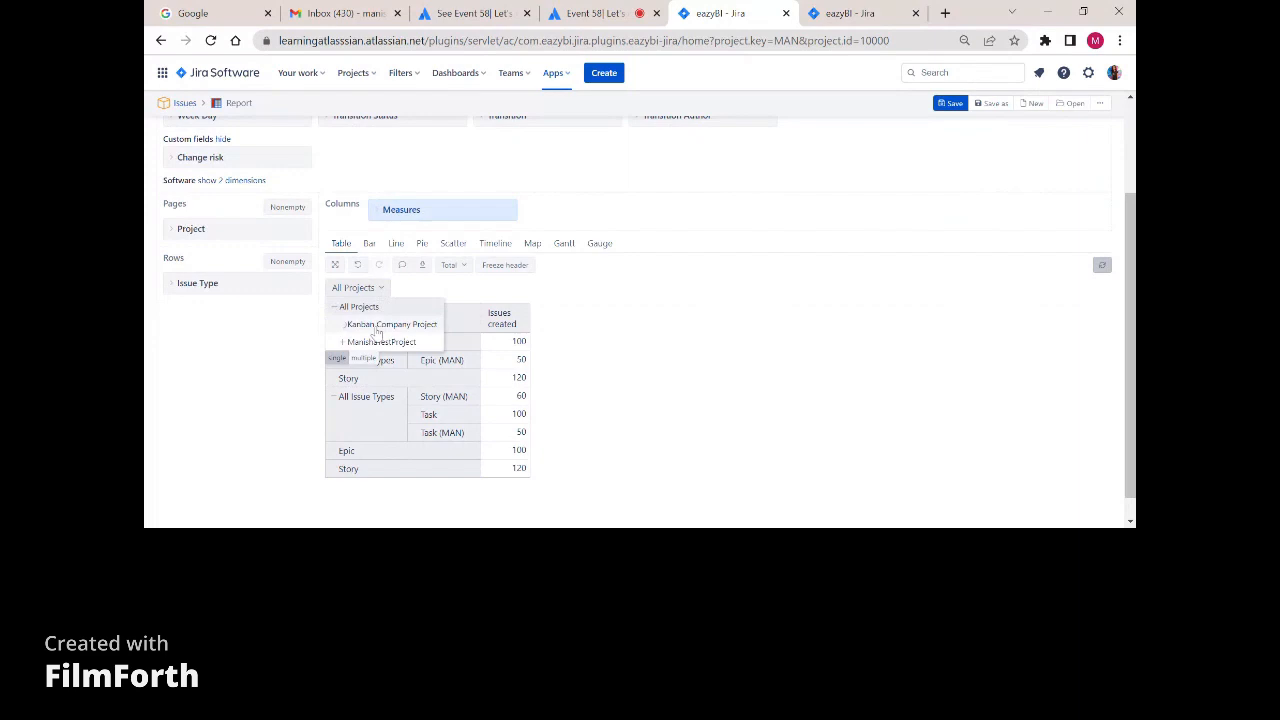
{"action": "left_click", "coordinate": [390, 325]}
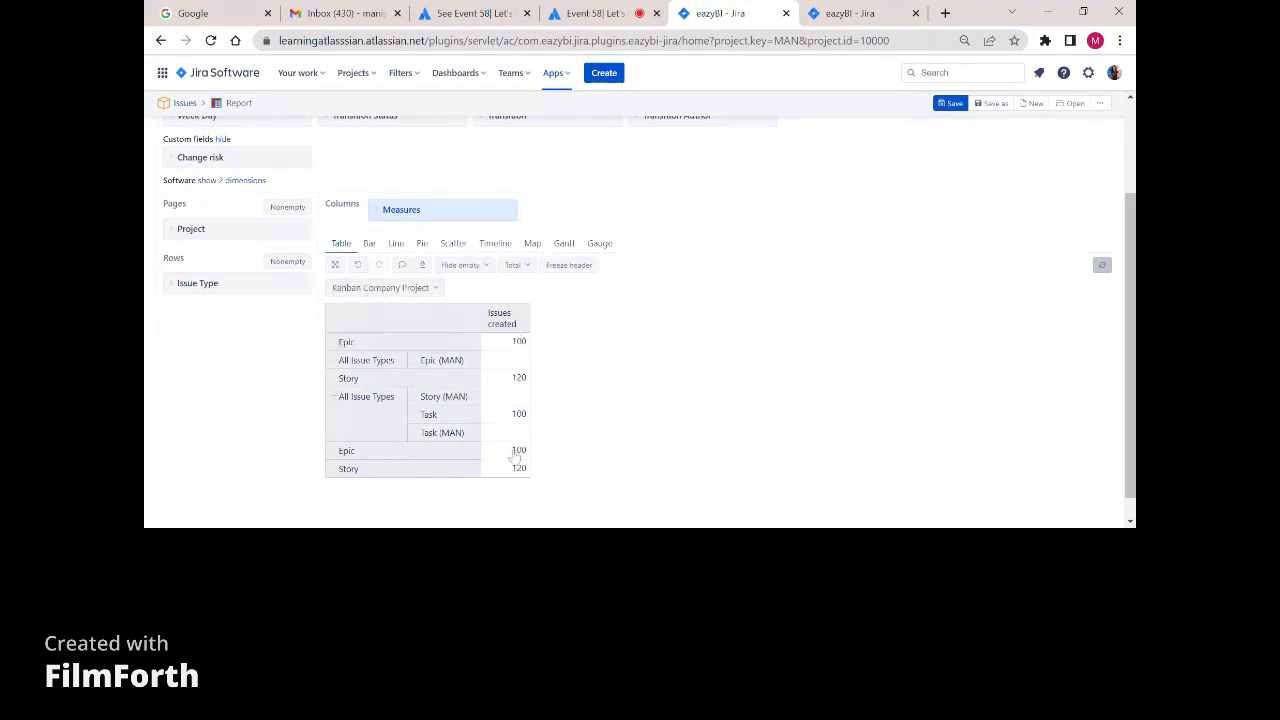
Deselect the All Issue Types member from the Issue Type rows.
{"action": "left_click", "coordinate": [190, 282]}
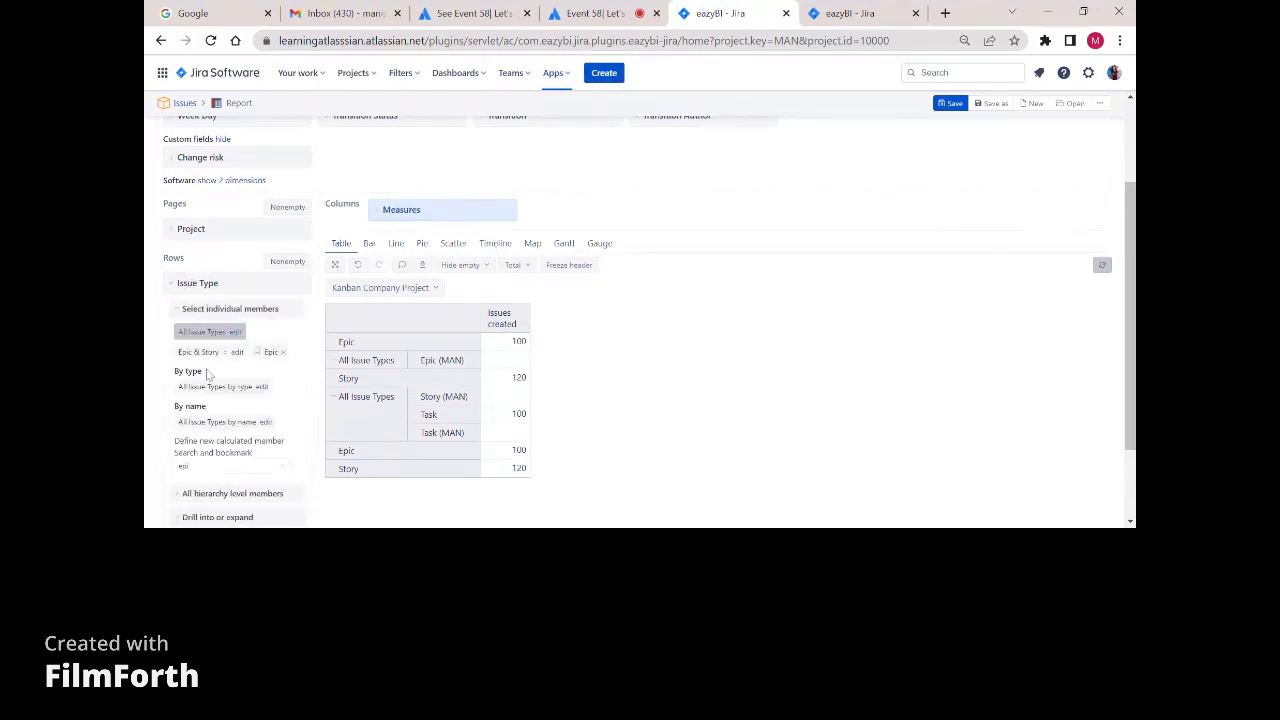
{"action": "scroll", "coordinate": [200, 275], "scroll_direction": "down", "scroll_amount": 1}
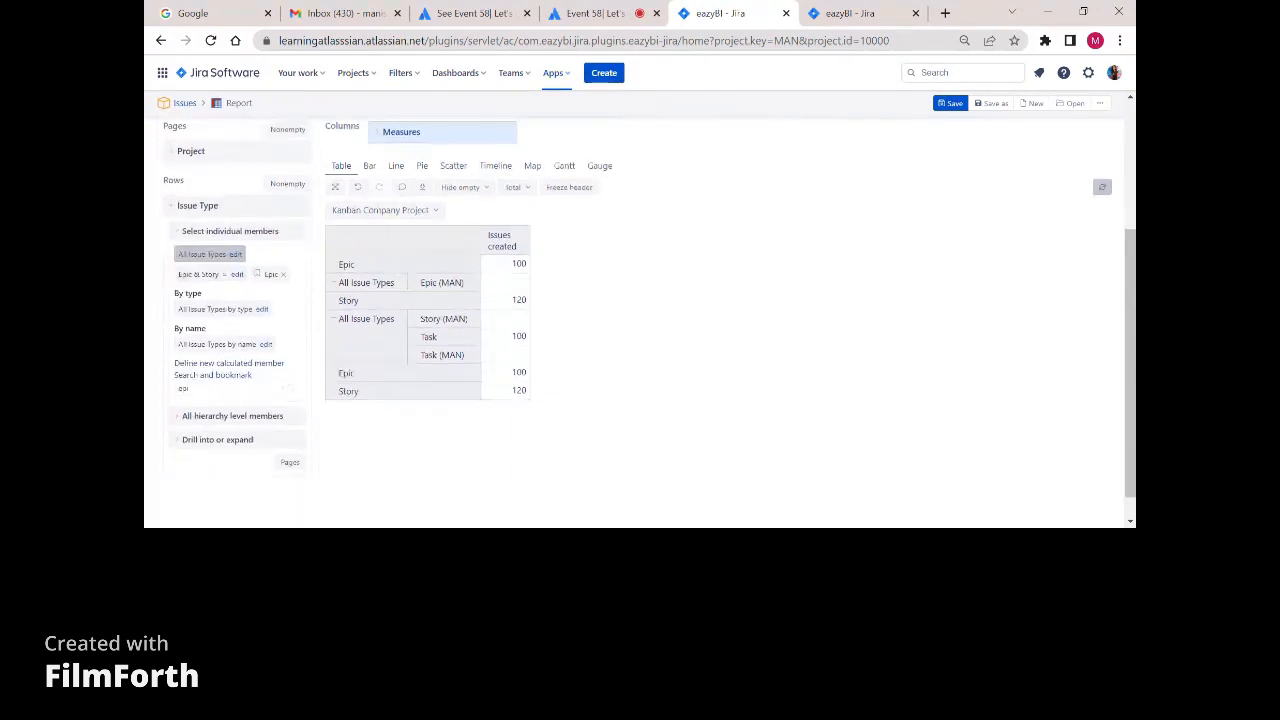
{"action": "left_click", "coordinate": [196, 256]}
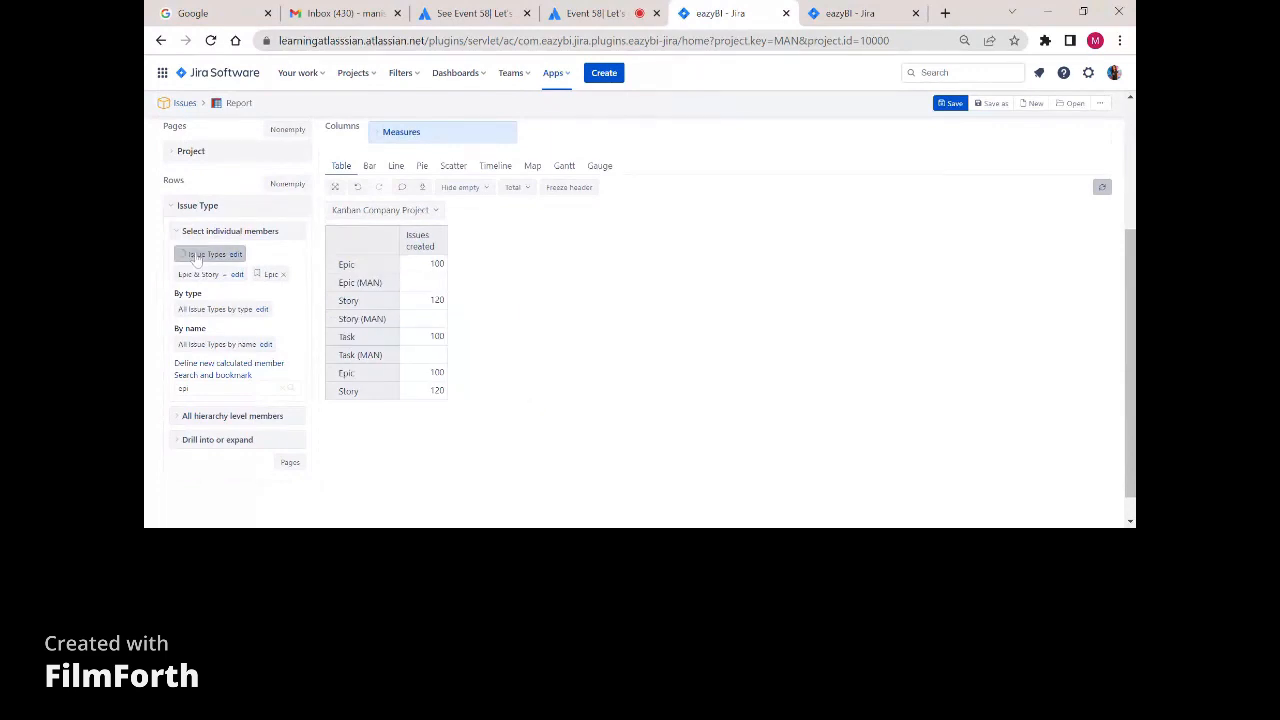
{"action": "scroll", "coordinate": [390, 390], "scroll_direction": "up", "scroll_amount": 2}
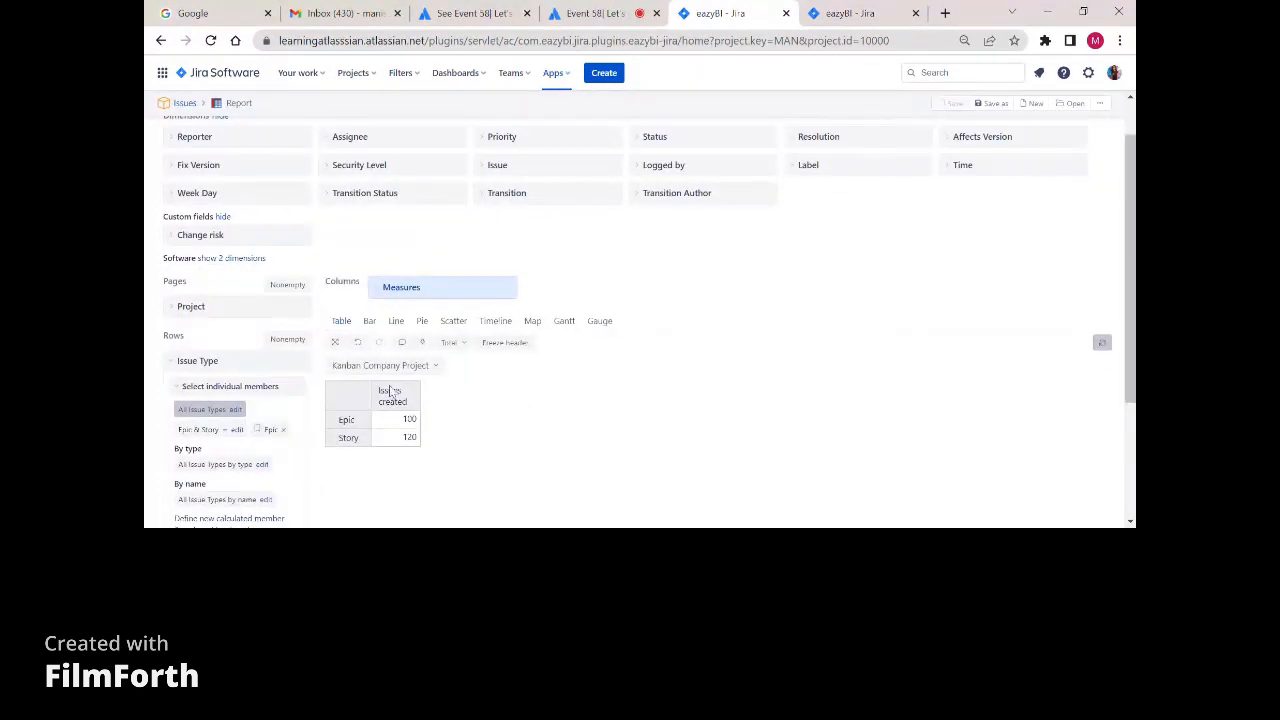
{"action": "scroll", "coordinate": [390, 390], "scroll_direction": "down", "scroll_amount": 2}
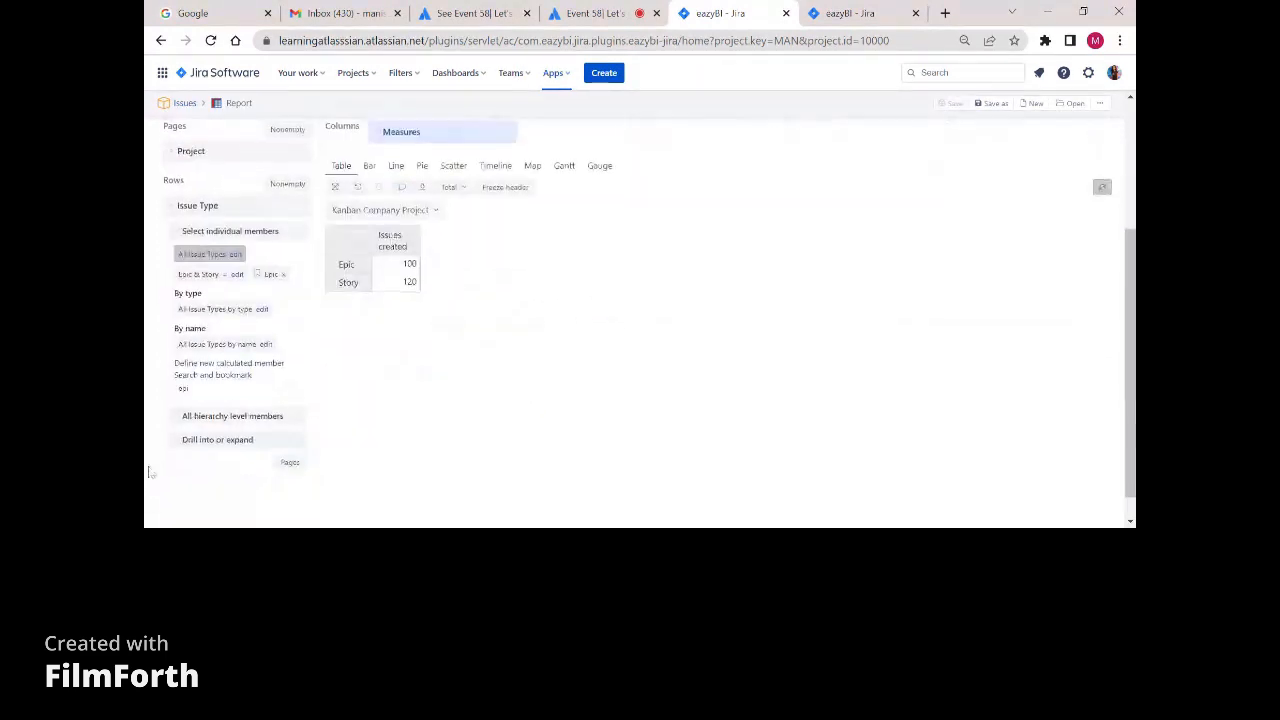
Drill all members of the current Issue Type row selection to the Issue Type level.
{"action": "left_click", "coordinate": [228, 233]}
{"action": "left_click", "coordinate": [212, 411]}
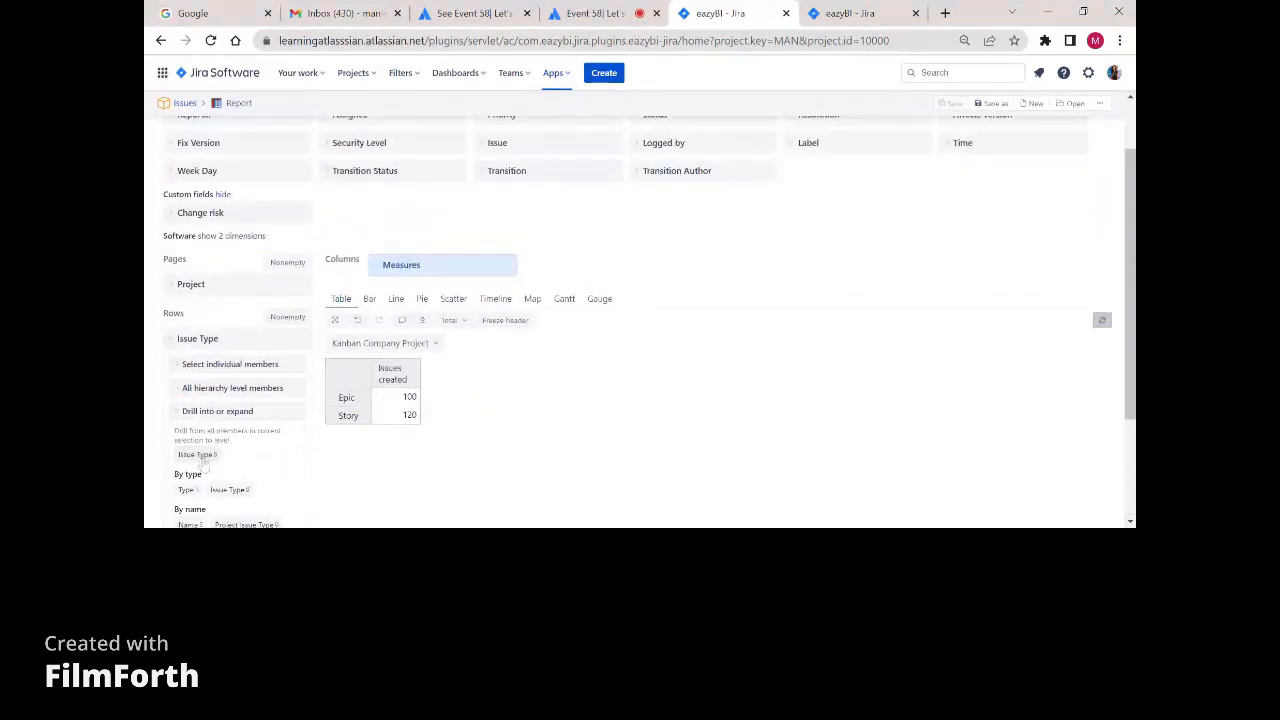
{"action": "left_click", "coordinate": [200, 456]}
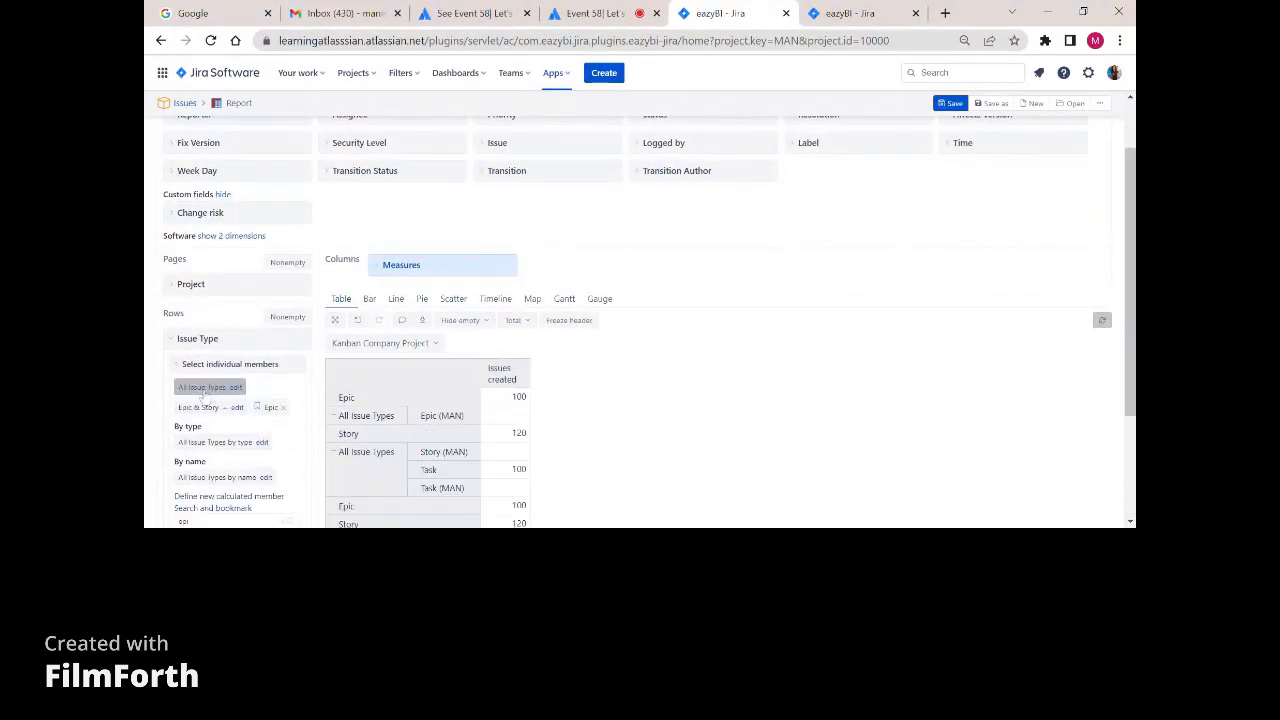
Deselect All Issue Types and toggle the Epic & Story calculated member in the rows, then refresh the report.
{"action": "left_click", "coordinate": [203, 390]}
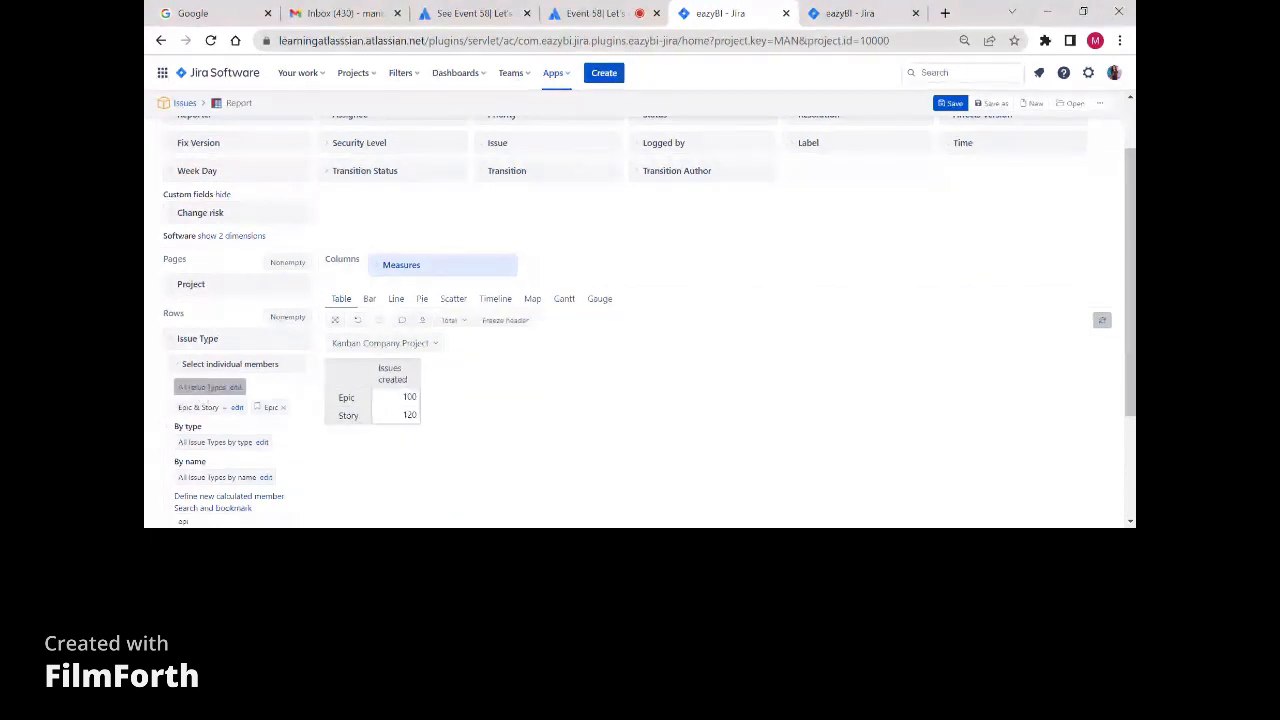
{"action": "left_click", "coordinate": [204, 409]}
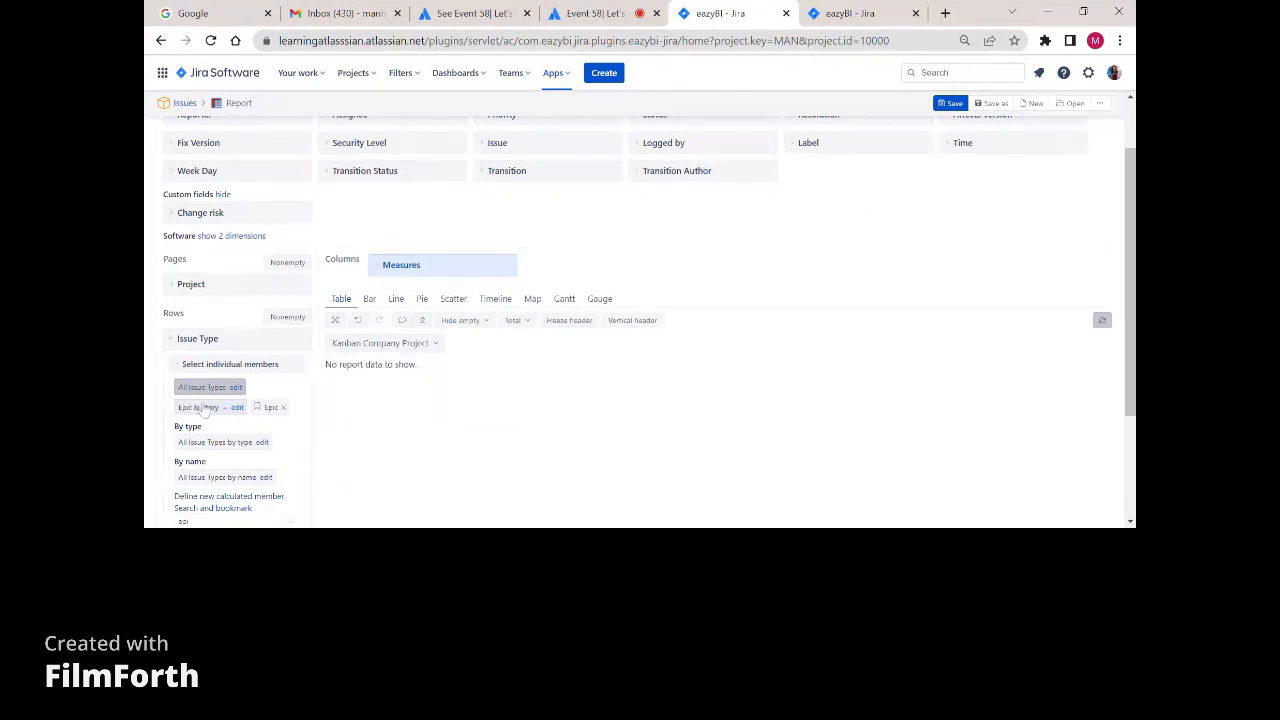
{"action": "left_click", "coordinate": [1103, 324]}
{"action": "scroll", "coordinate": [218, 405], "scroll_direction": "down", "scroll_amount": 3}
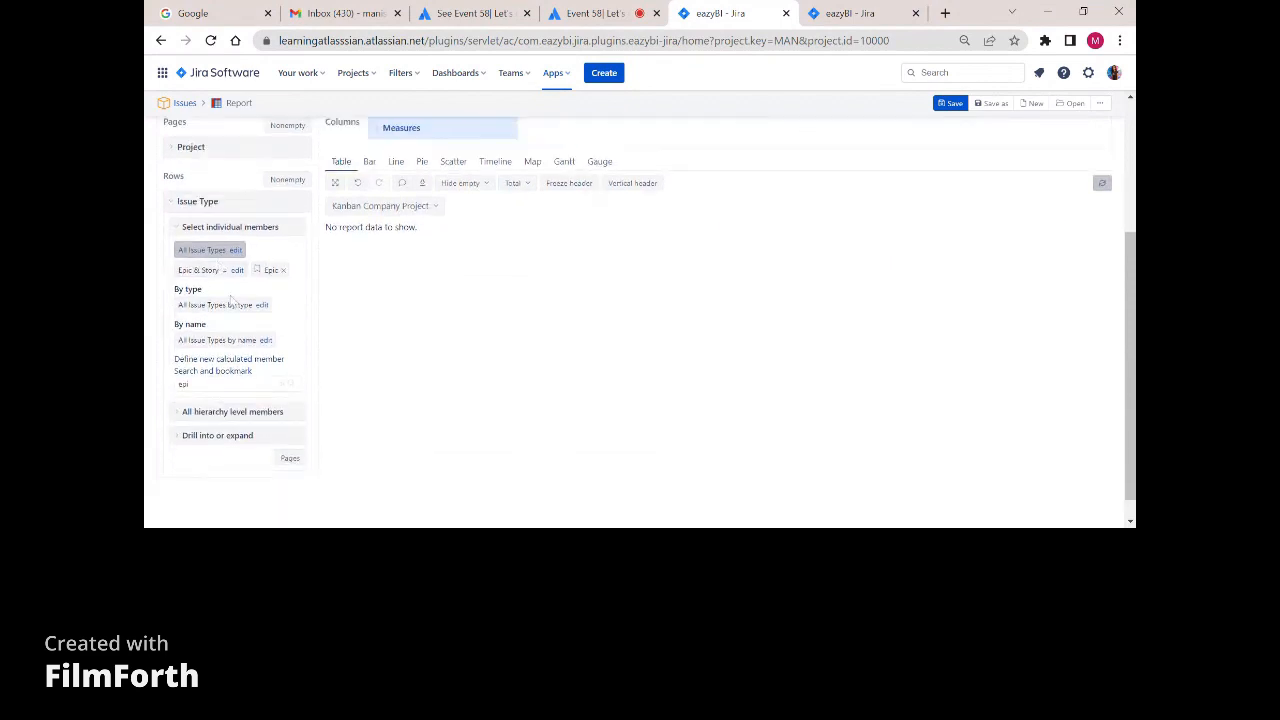
Switch the report's project filter to All Projects.
{"action": "scroll", "coordinate": [230, 298], "scroll_direction": "up", "scroll_amount": 3}
{"action": "left_click", "coordinate": [432, 417]}
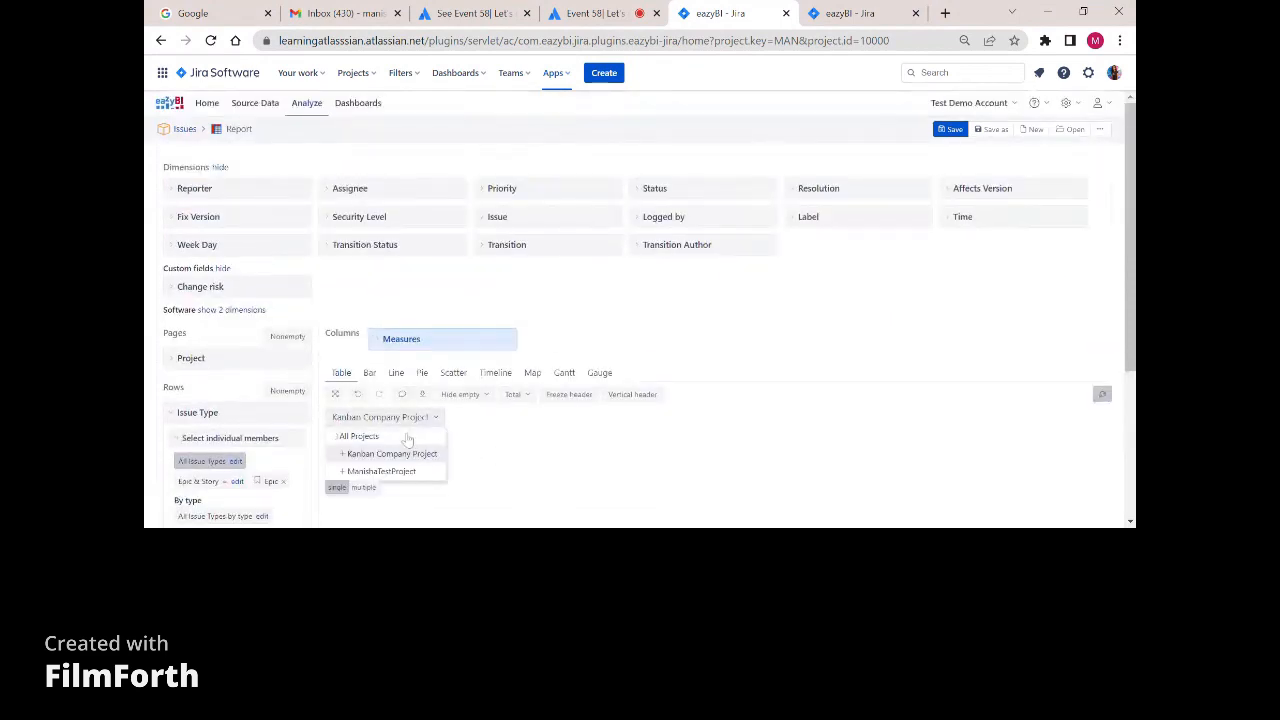
{"action": "left_click", "coordinate": [407, 437]}
{"action": "scroll", "coordinate": [408, 437], "scroll_direction": "down", "scroll_amount": 1}
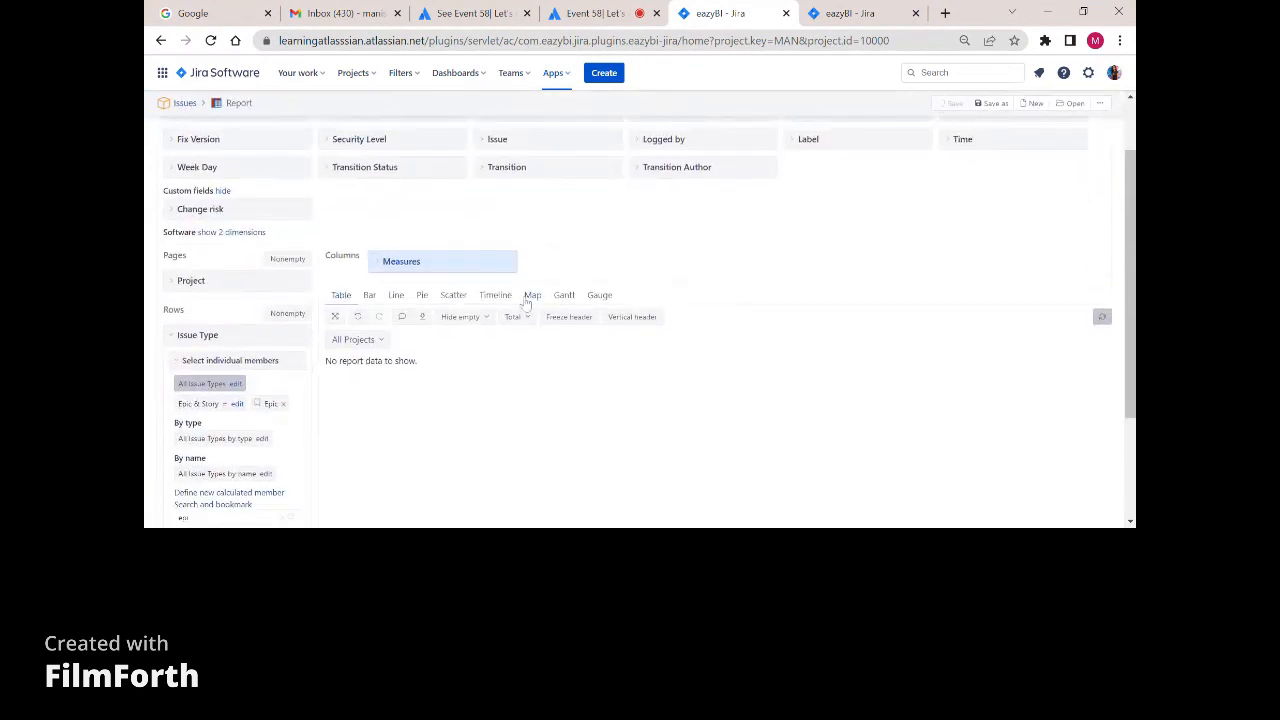
{"action": "scroll", "coordinate": [527, 303], "scroll_direction": "up", "scroll_amount": 1}
Open the saved report again and expand All Issue Types in the rows.
{"action": "left_click", "coordinate": [176, 140]}
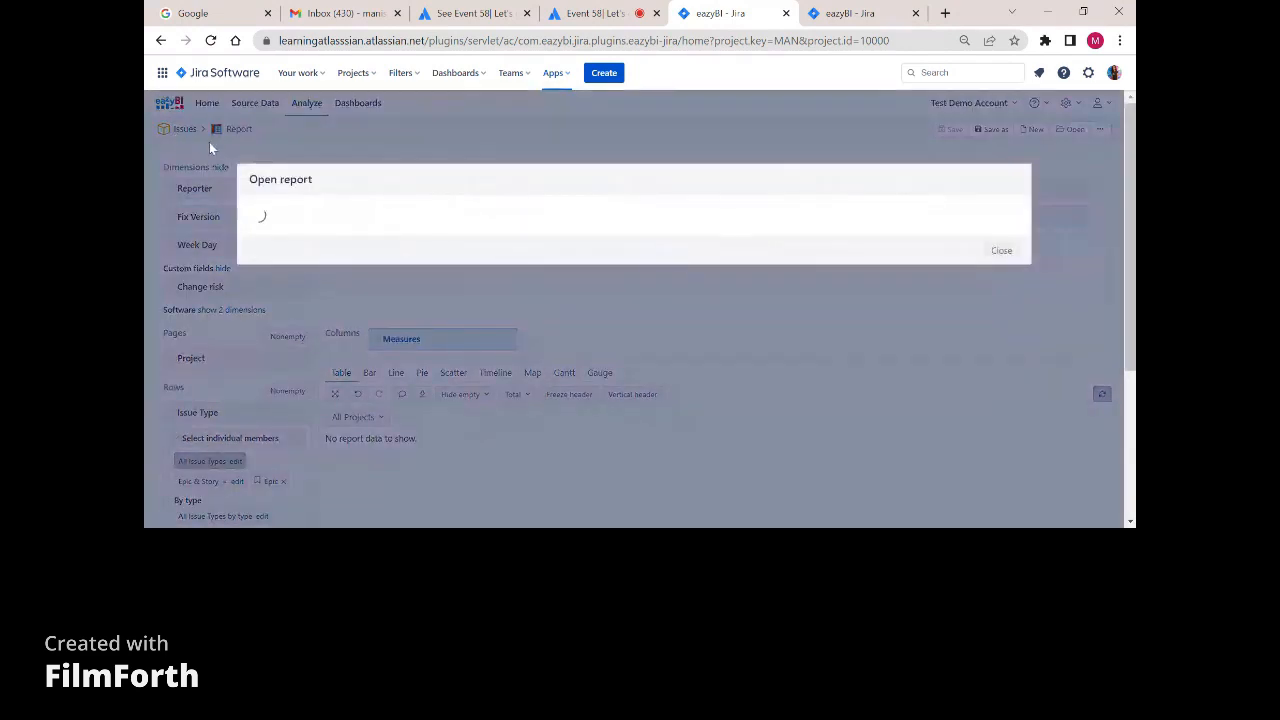
{"action": "left_click", "coordinate": [464, 214]}
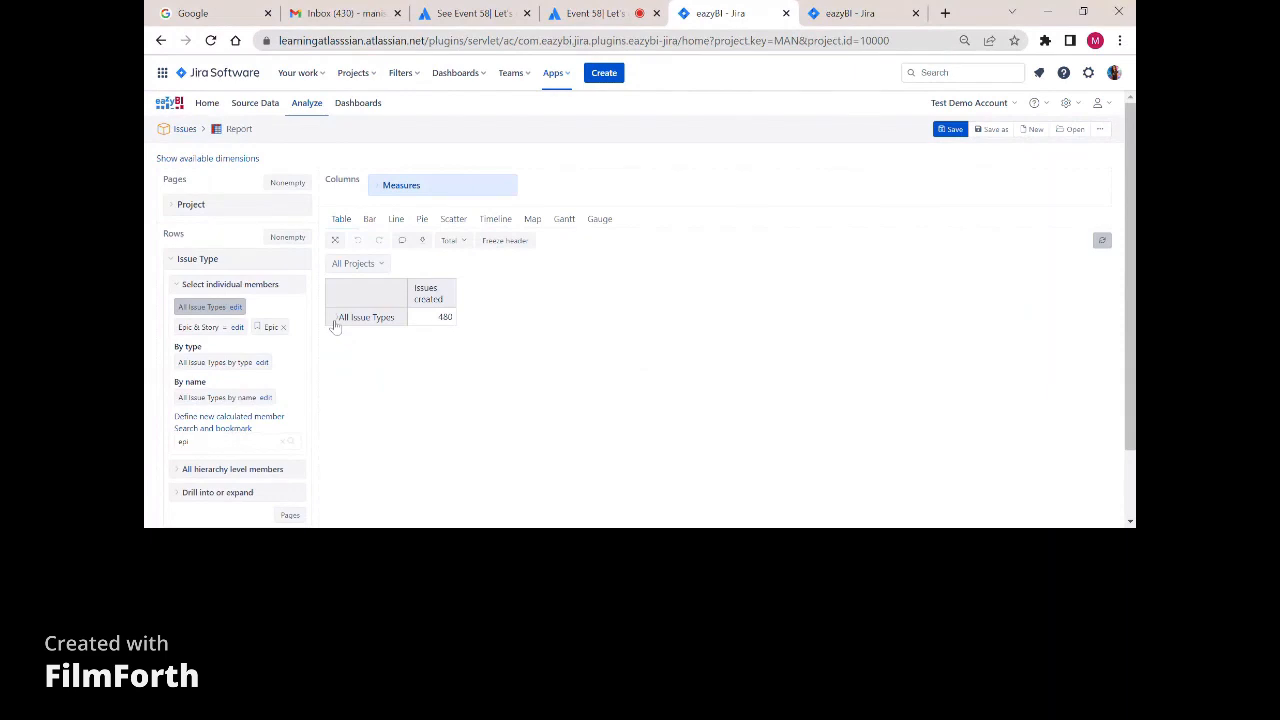
{"action": "left_click", "coordinate": [334, 320]}
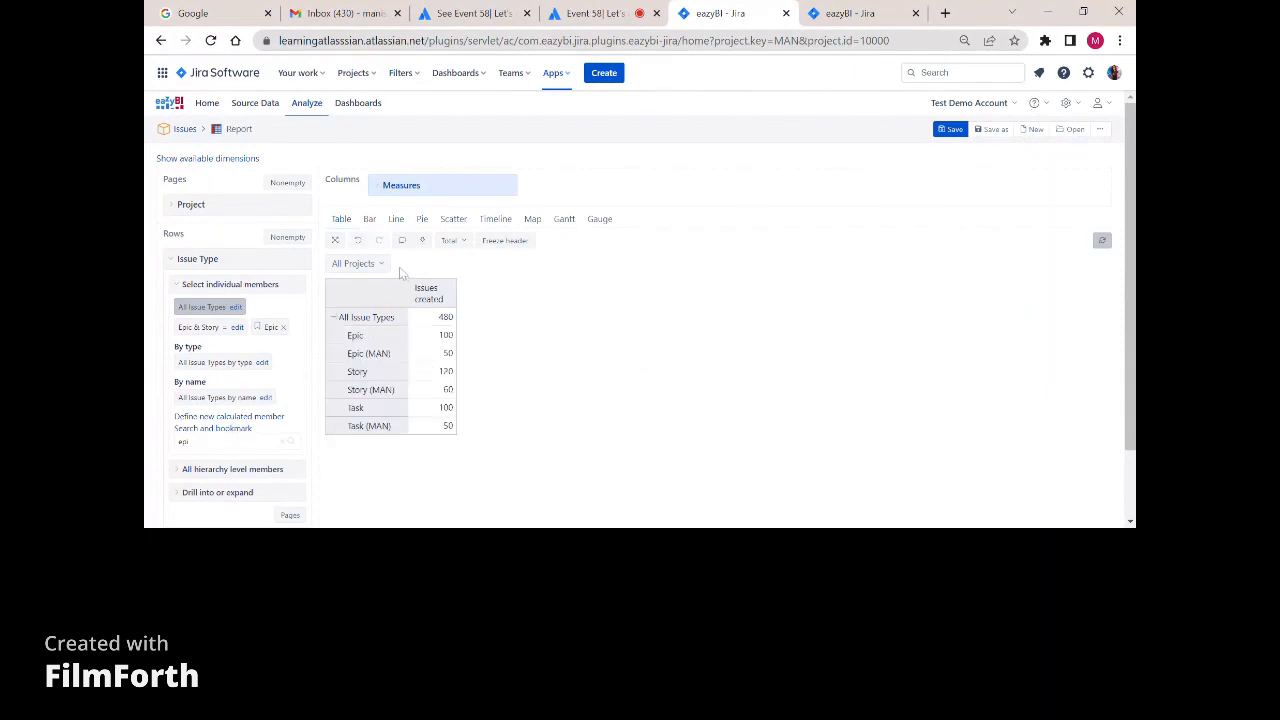
Filter the reopened report by Kanban Company Project.
{"action": "left_click", "coordinate": [378, 265]}
{"action": "left_click", "coordinate": [377, 302]}
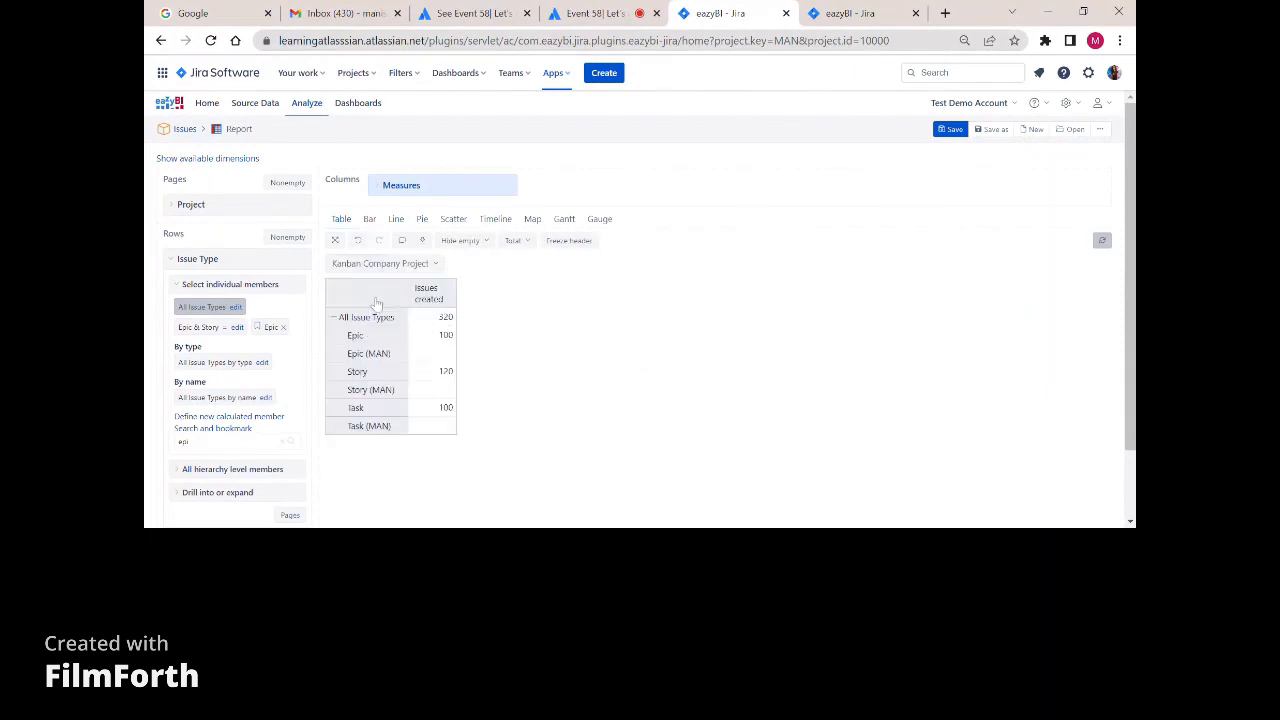
{"action": "scroll", "coordinate": [580, 371], "scroll_direction": "down", "scroll_amount": 1}
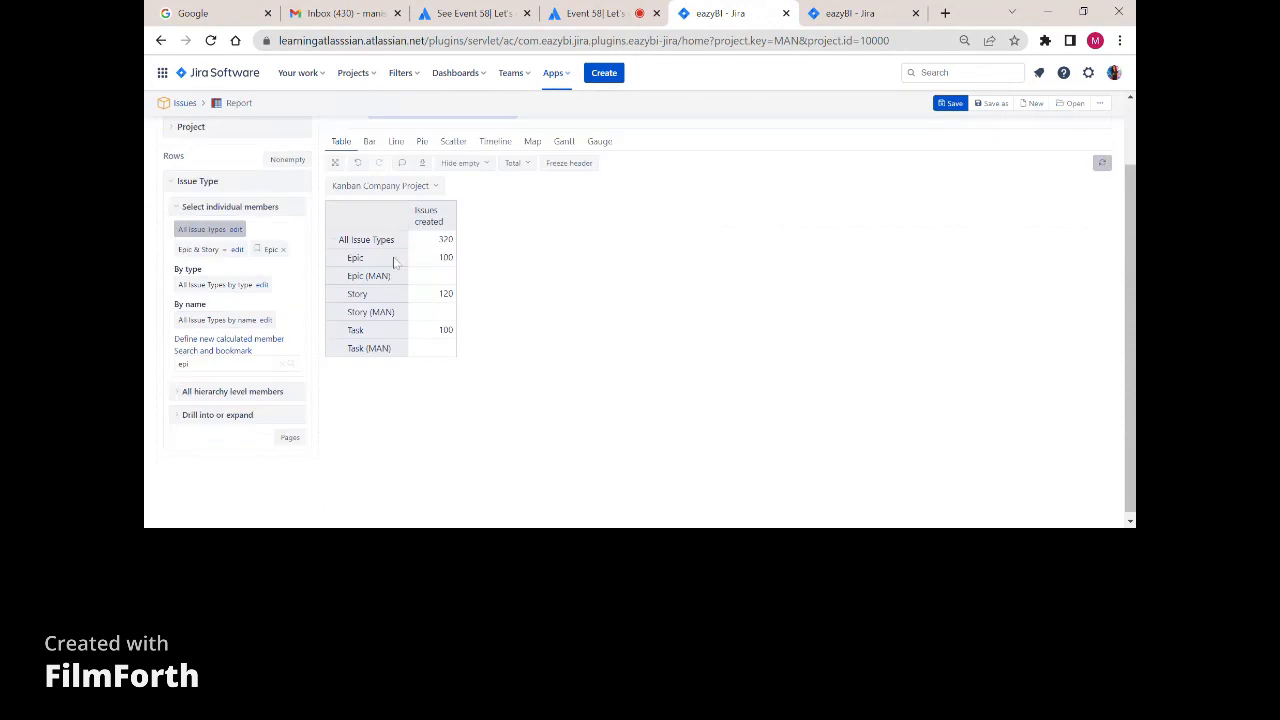
{"action": "scroll", "coordinate": [287, 258], "scroll_direction": "up", "scroll_amount": 1}
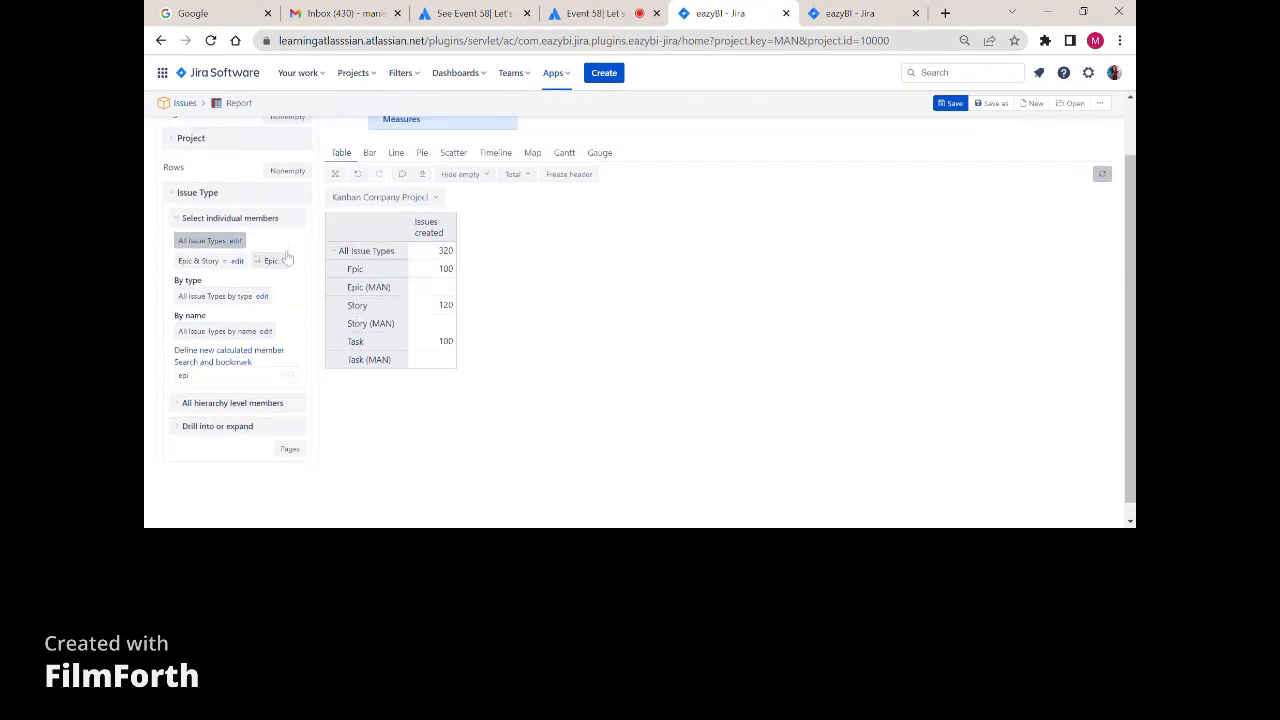
Limit the report's pages and rows to nonempty members and save the report.
{"action": "scroll", "coordinate": [287, 258], "scroll_direction": "up", "scroll_amount": 1}
{"action": "left_click", "coordinate": [287, 237]}
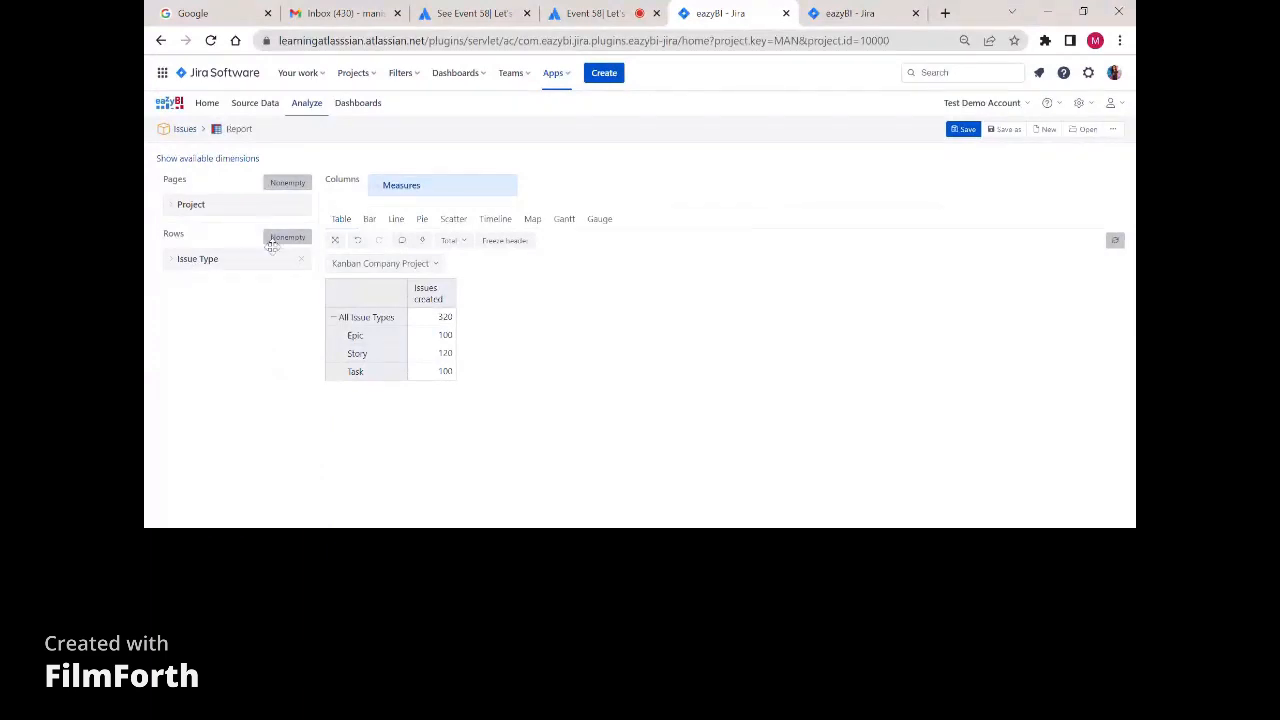
{"action": "left_click", "coordinate": [949, 143]}
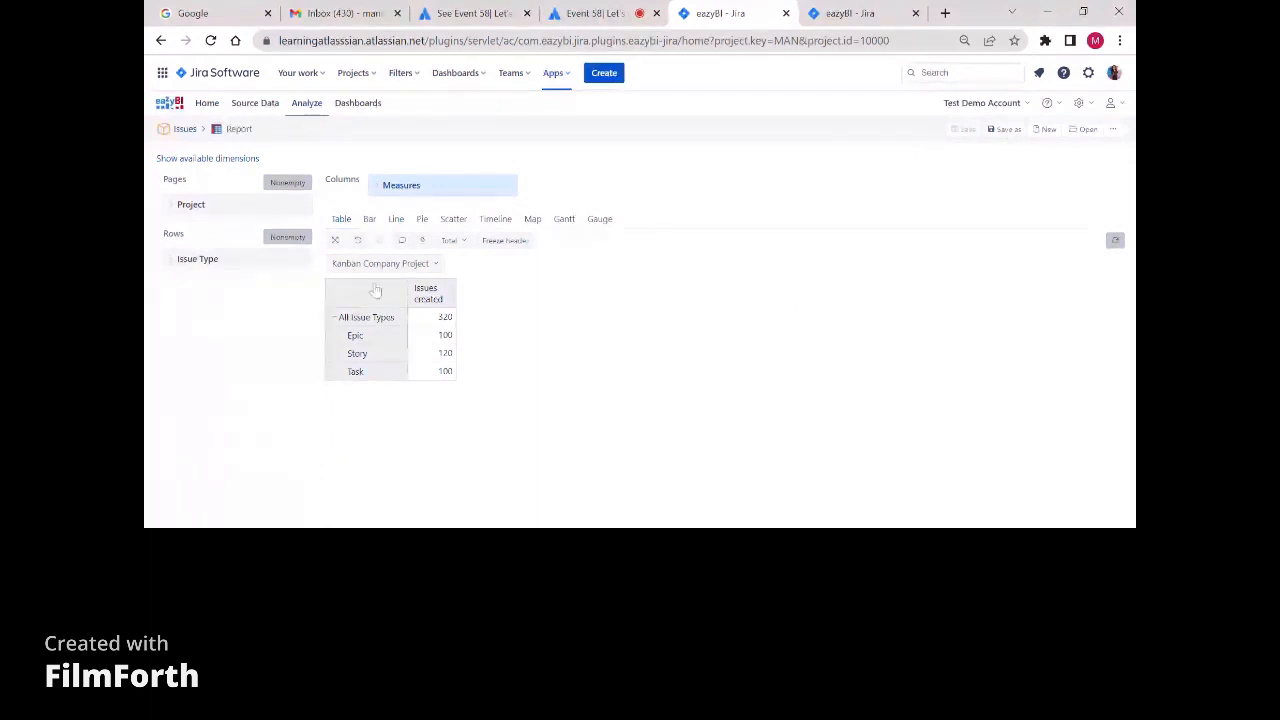
Display the report as a bar chart with vertical bars and data labels.
{"action": "left_click", "coordinate": [370, 219]}
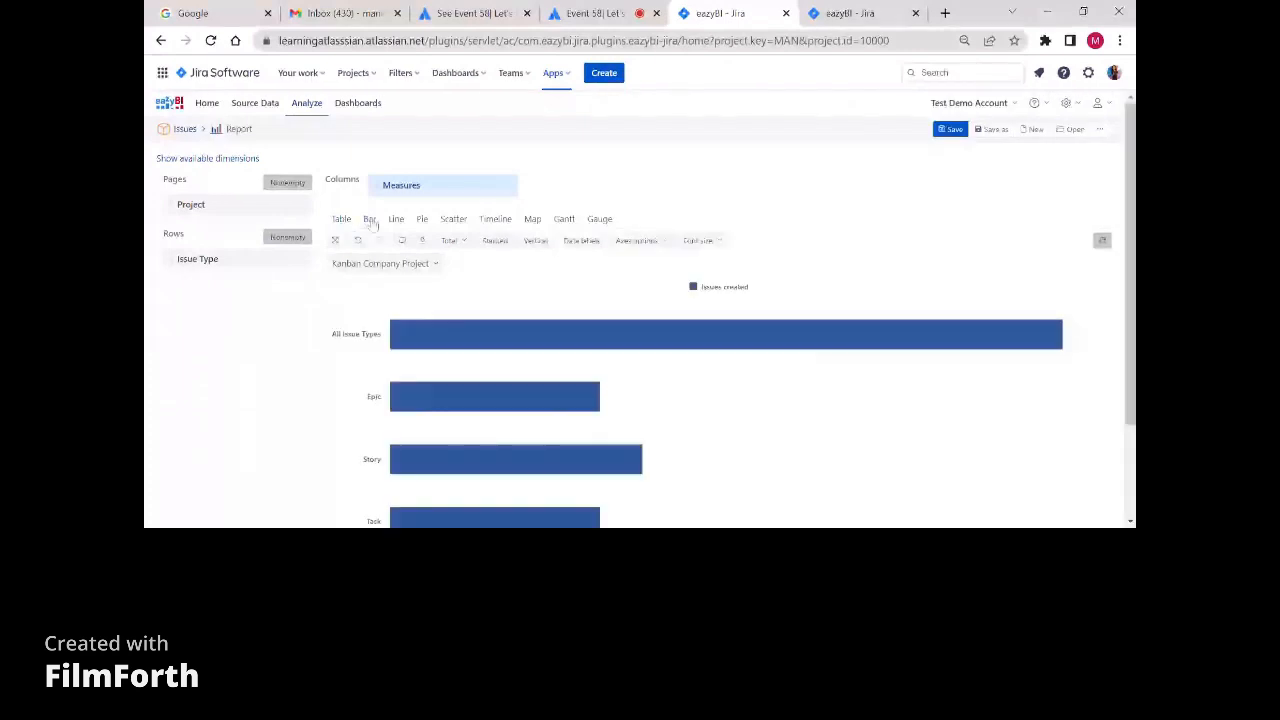
{"action": "scroll", "coordinate": [710, 290], "scroll_direction": "down", "scroll_amount": 1}
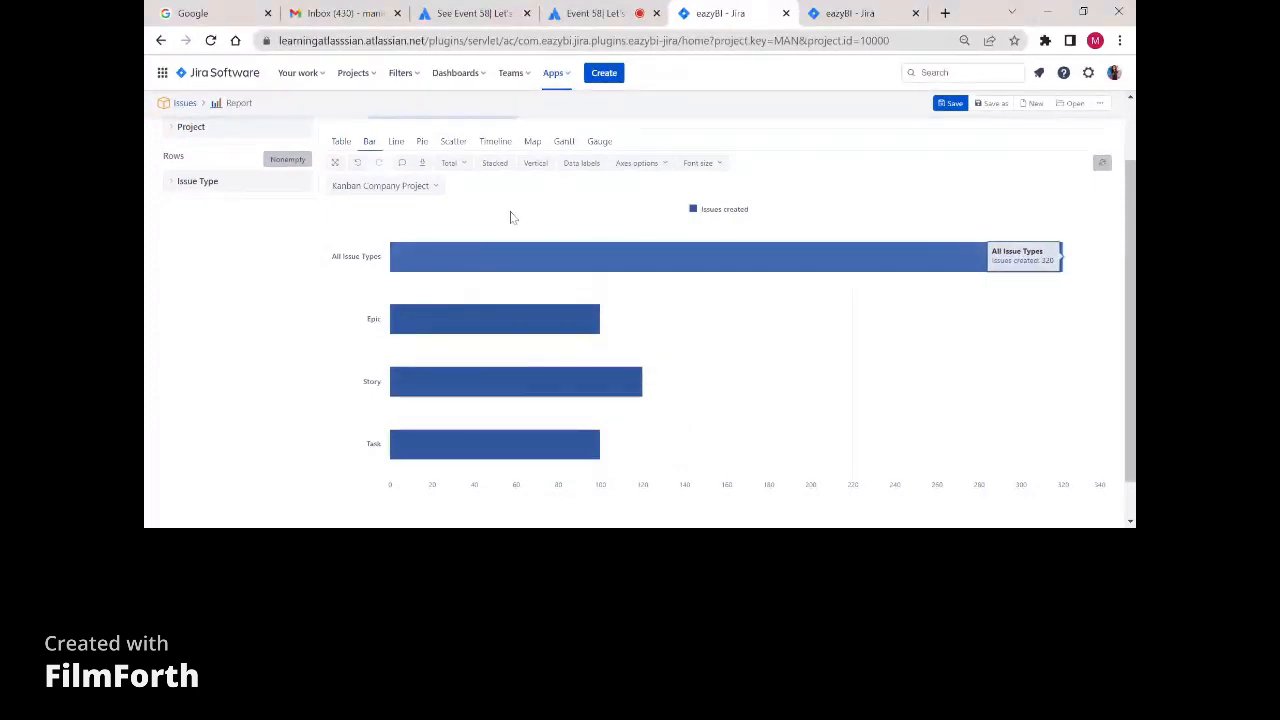
{"action": "left_click", "coordinate": [534, 165]}
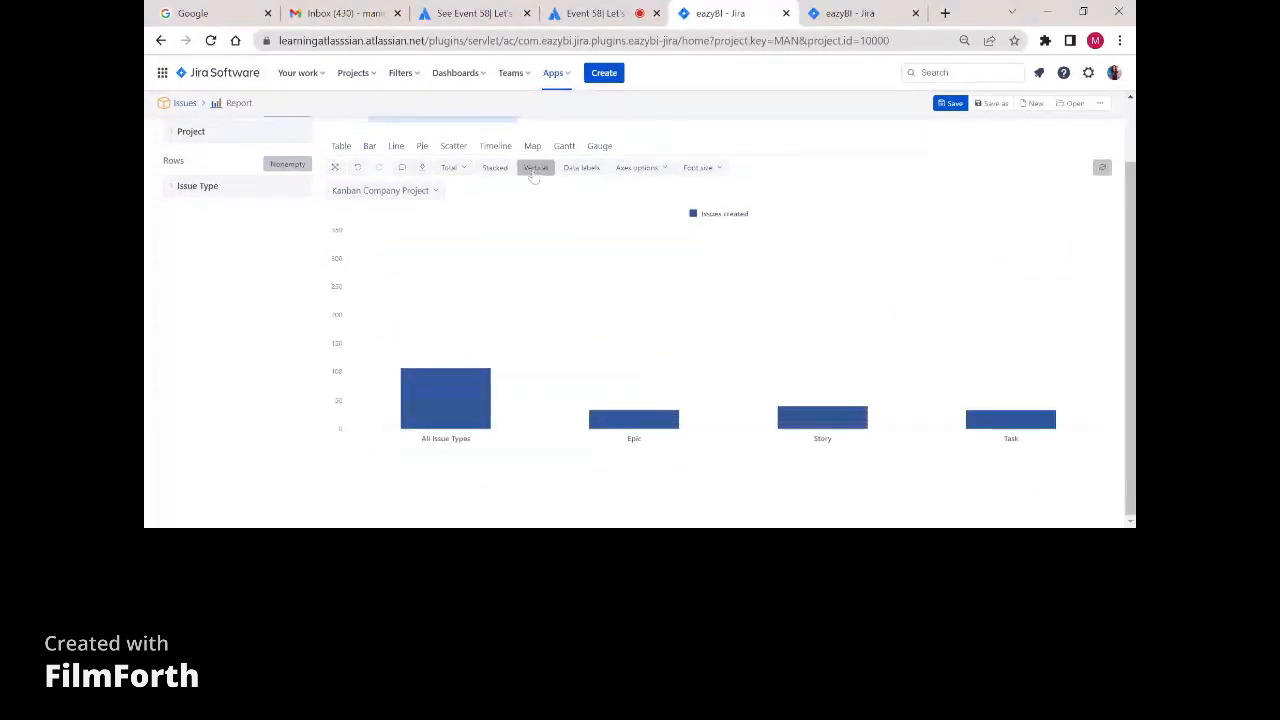
{"action": "left_click", "coordinate": [582, 168]}
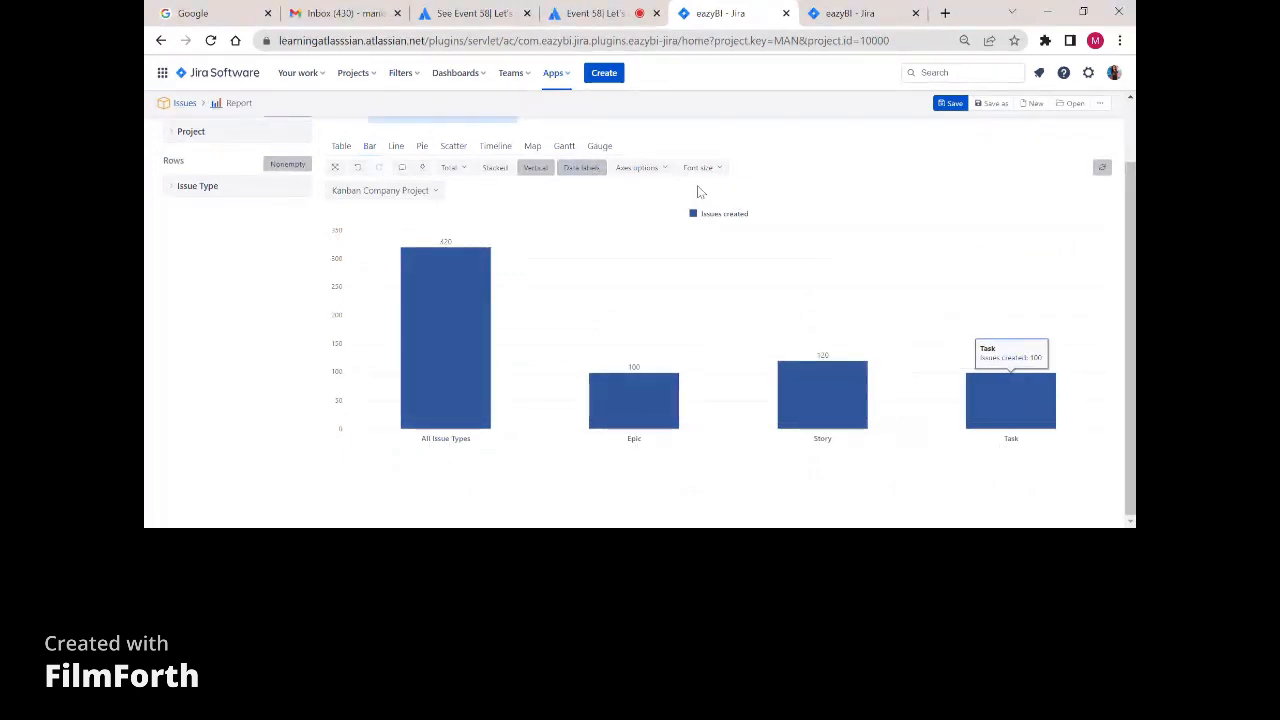
Swap the bar chart's axes and stack its bars.
{"action": "left_click", "coordinate": [664, 168]}
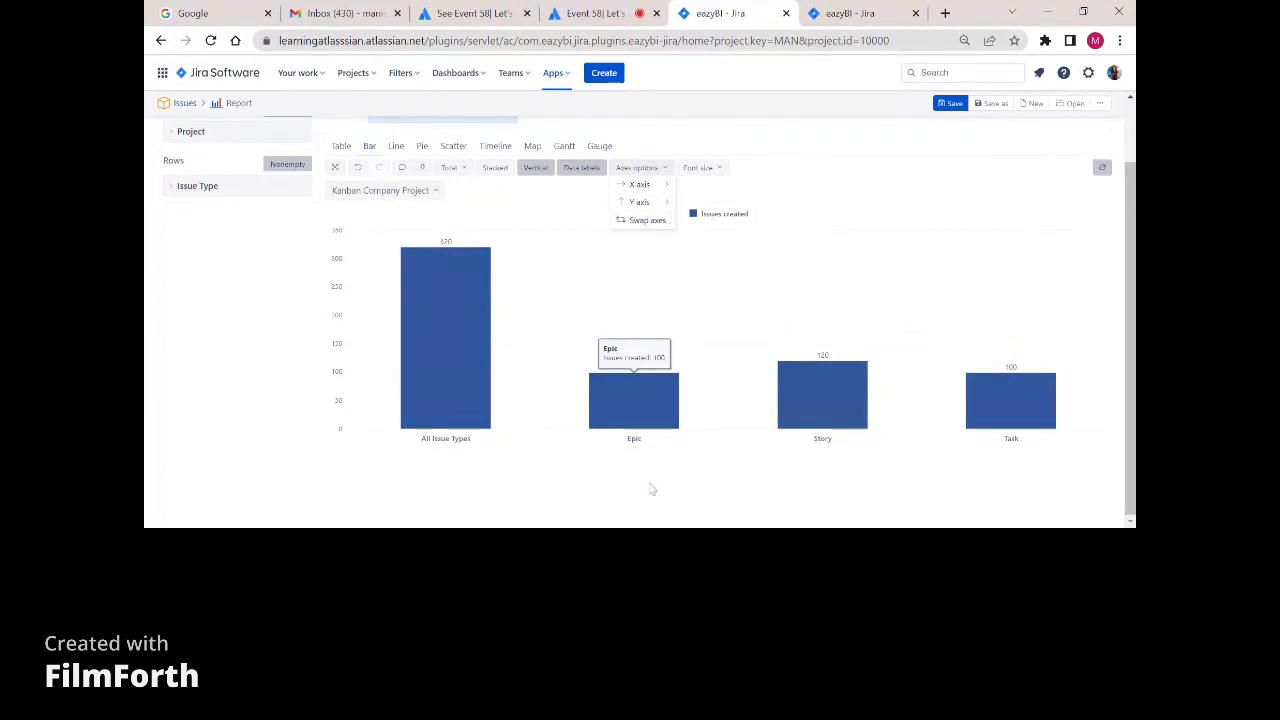
{"action": "left_click", "coordinate": [648, 220]}
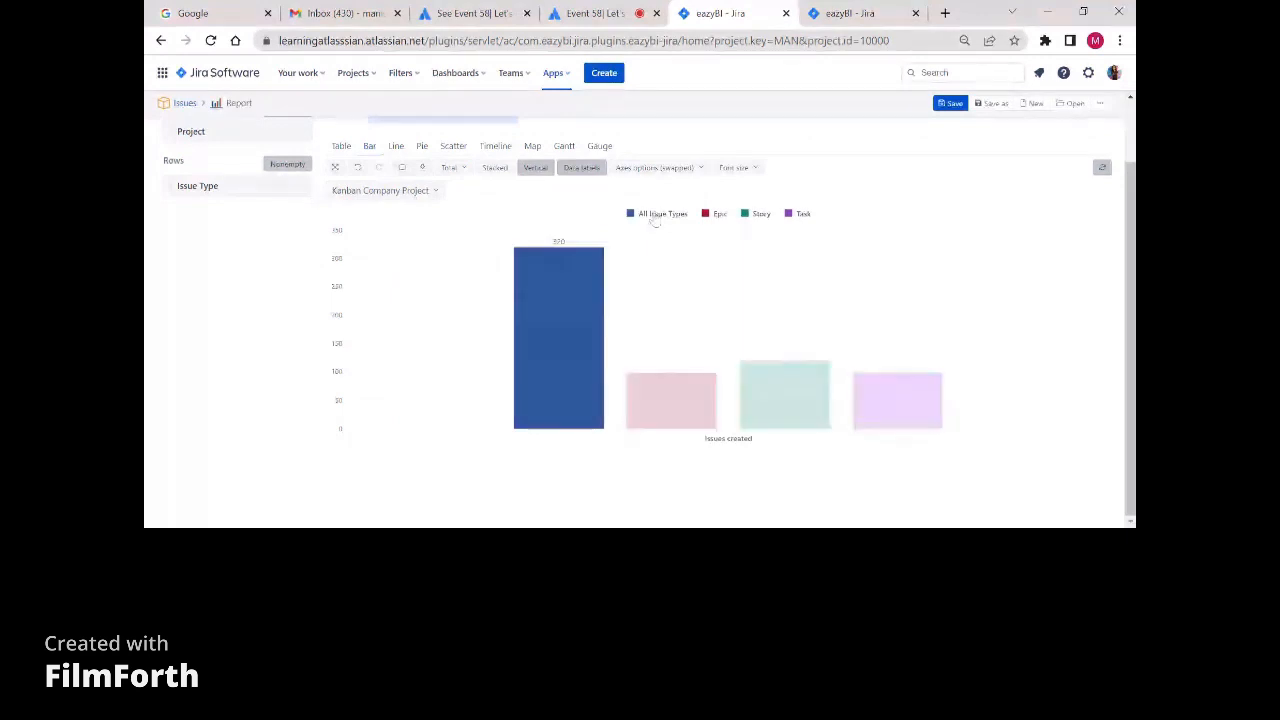
{"action": "left_click", "coordinate": [735, 172]}
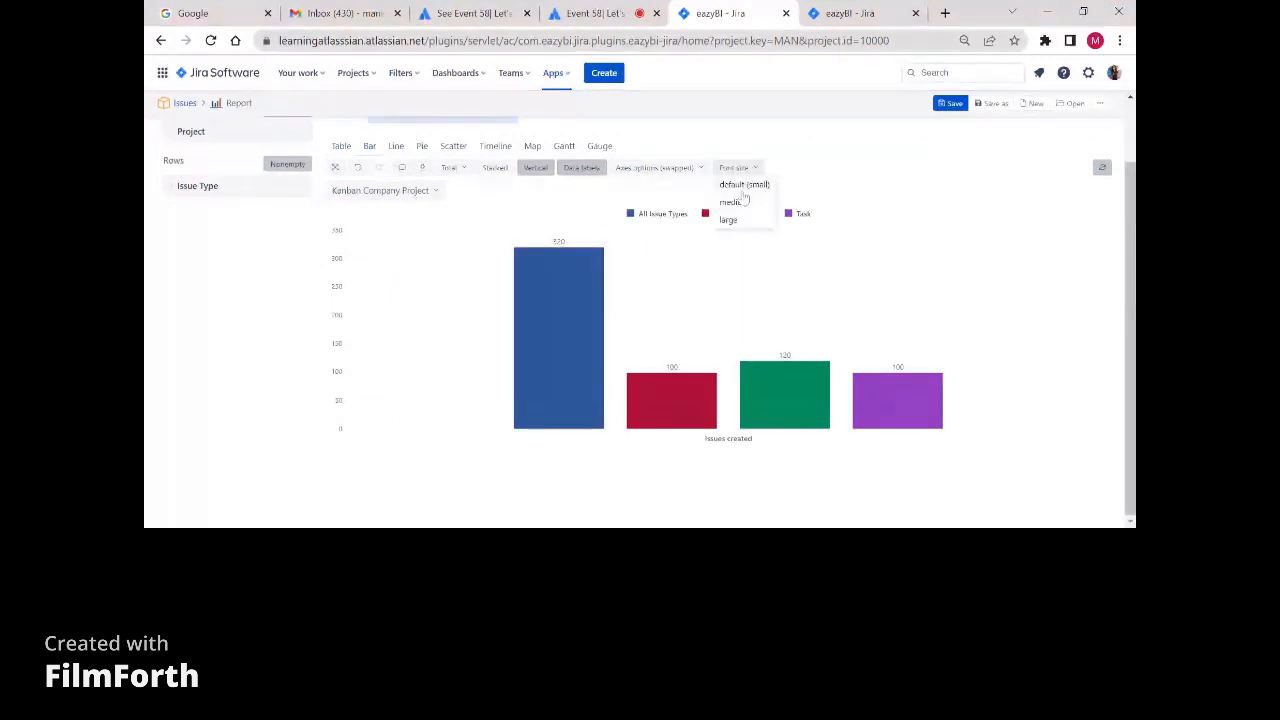
{"action": "left_click", "coordinate": [728, 219]}
{"action": "left_click", "coordinate": [494, 168]}
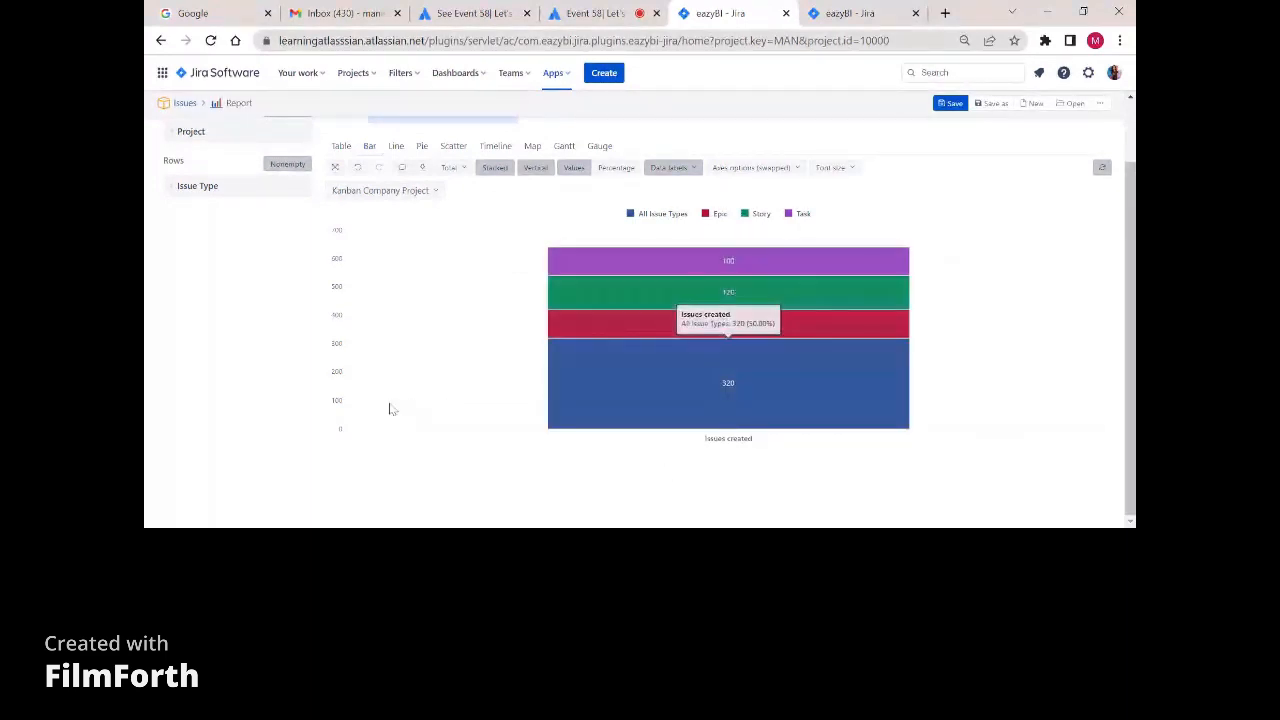
Drill through the chart's Task segment to its issues, open them all in the Jira issue navigator, and return to the report.
{"action": "scroll", "coordinate": [422, 407], "scroll_direction": "up", "scroll_amount": 1}
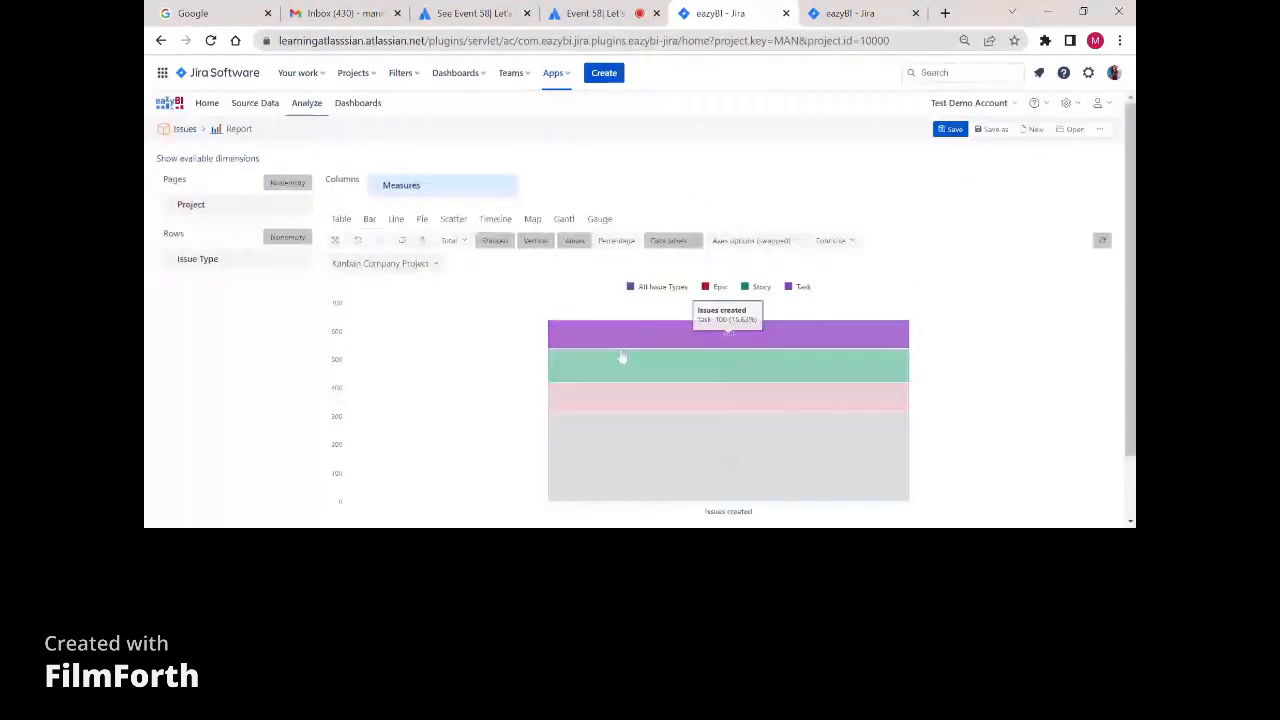
{"action": "scroll", "coordinate": [630, 354], "scroll_direction": "down", "scroll_amount": 1}
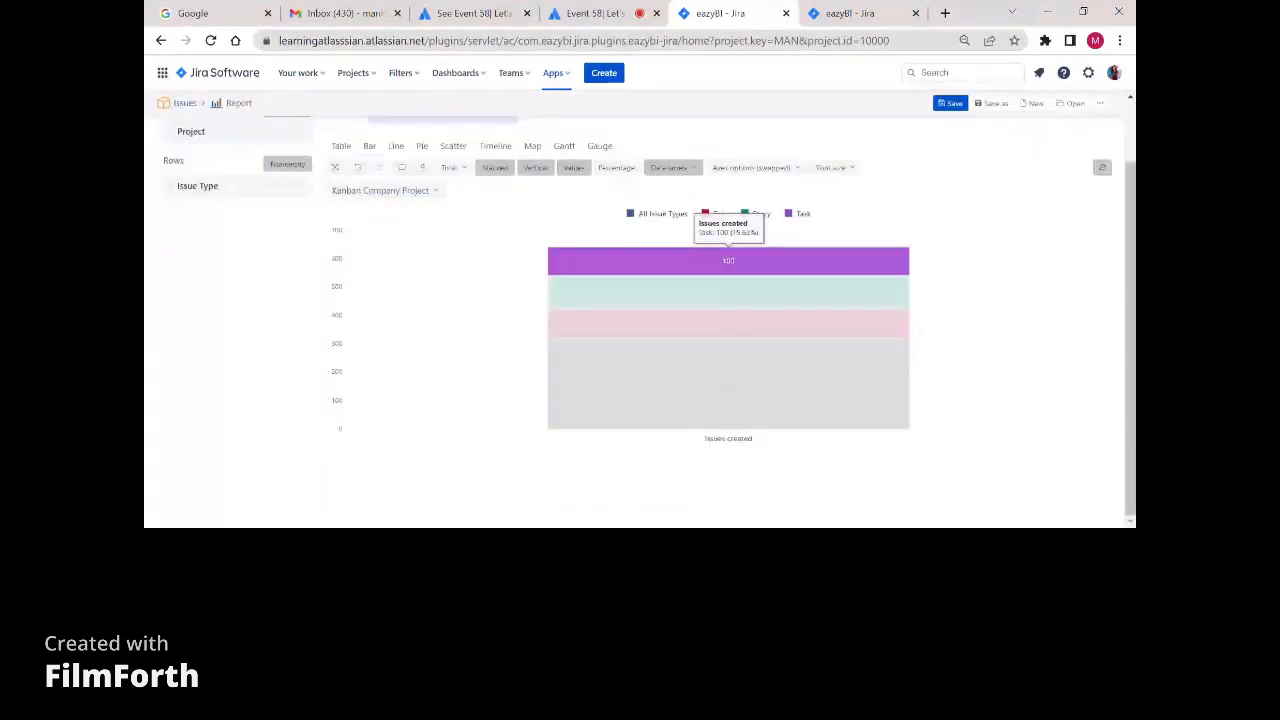
{"action": "left_click", "coordinate": [740, 264]}
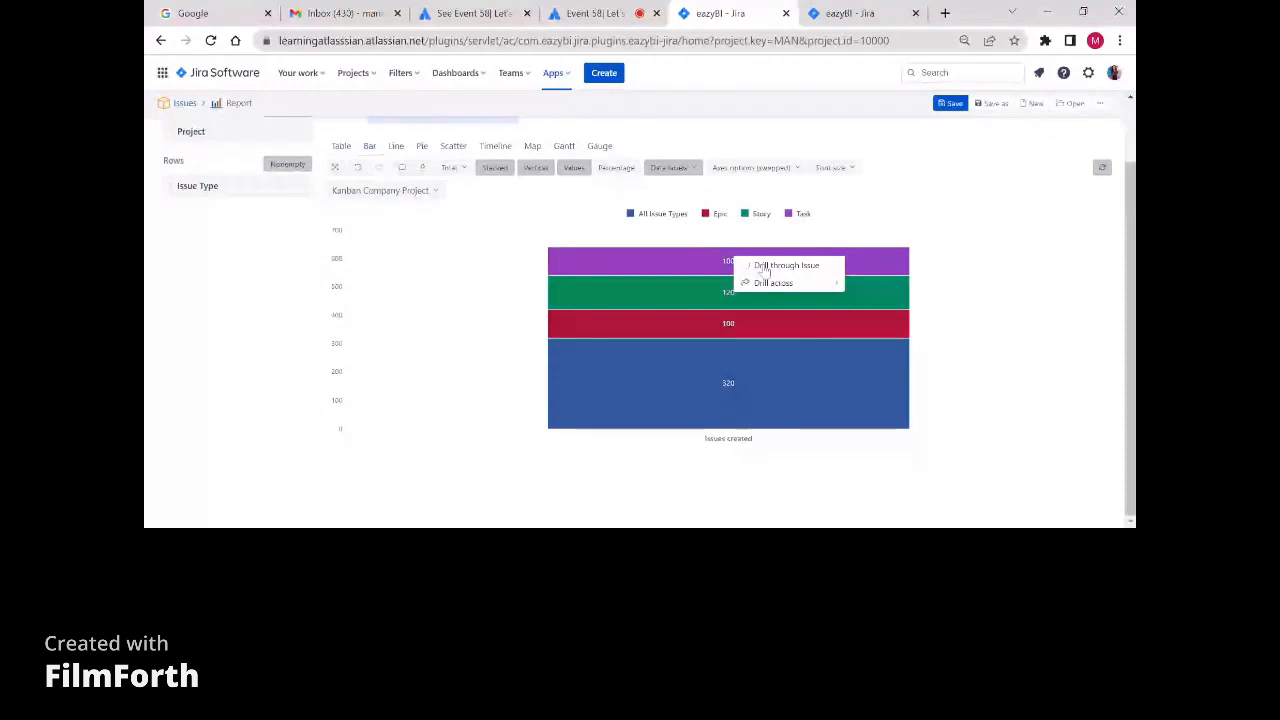
{"action": "left_click", "coordinate": [764, 268]}
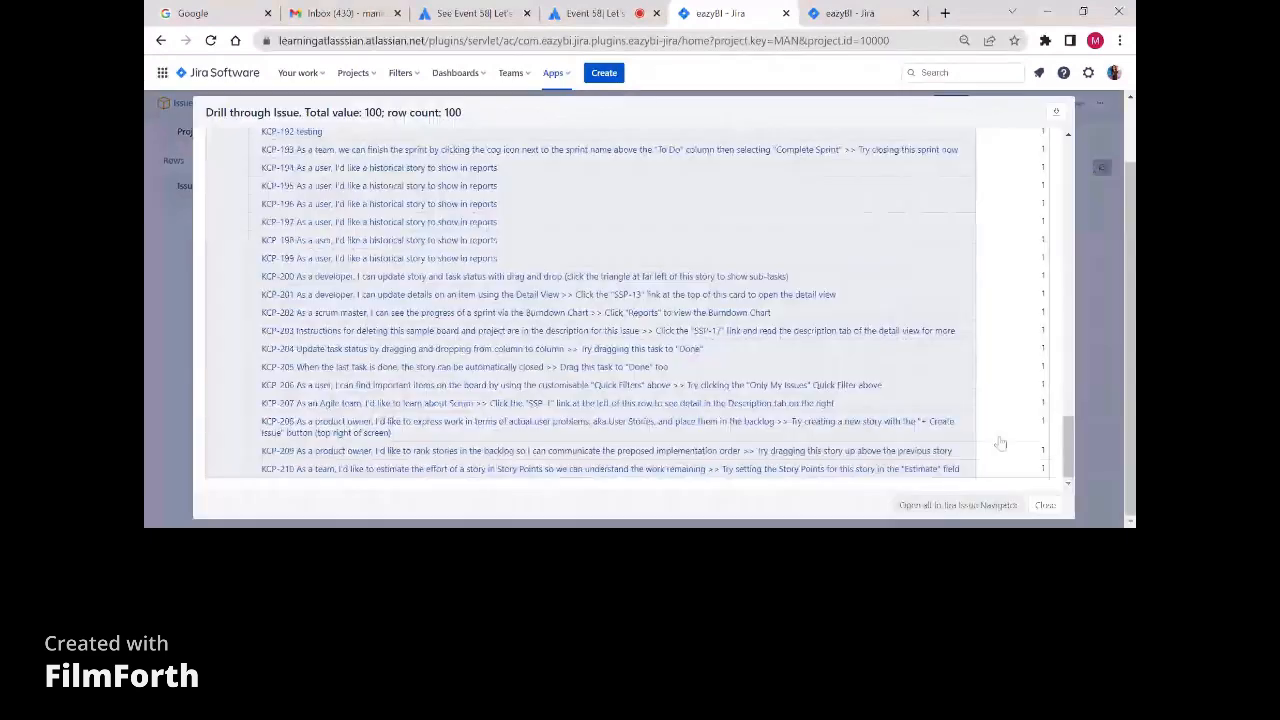
{"action": "left_click", "coordinate": [934, 506]}
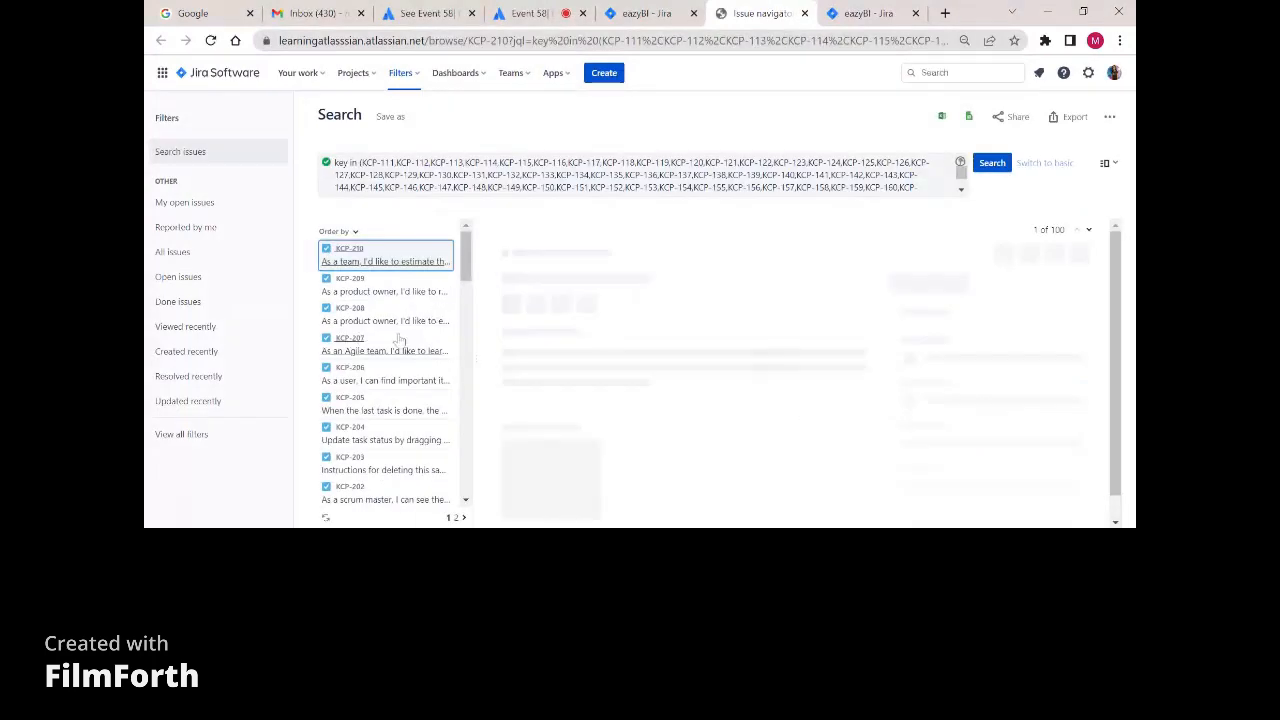
{"action": "left_click", "coordinate": [645, 13]}
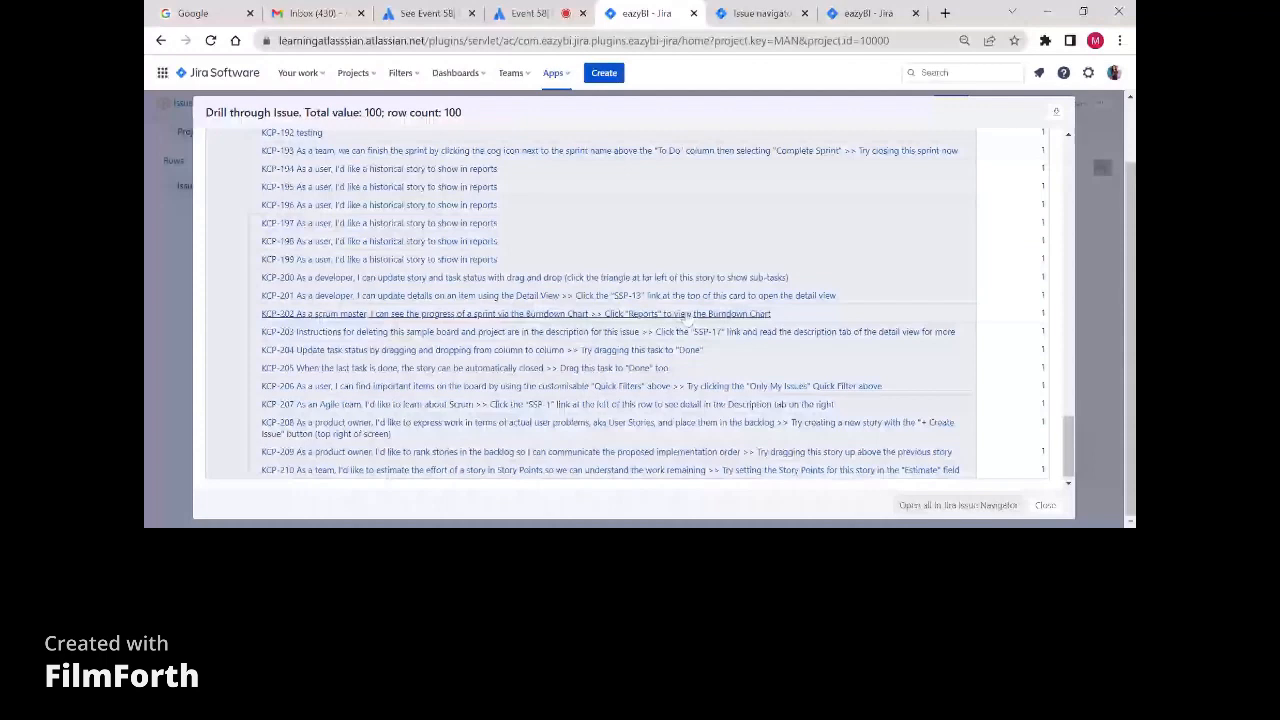
{"action": "key", "text": "Escape"}
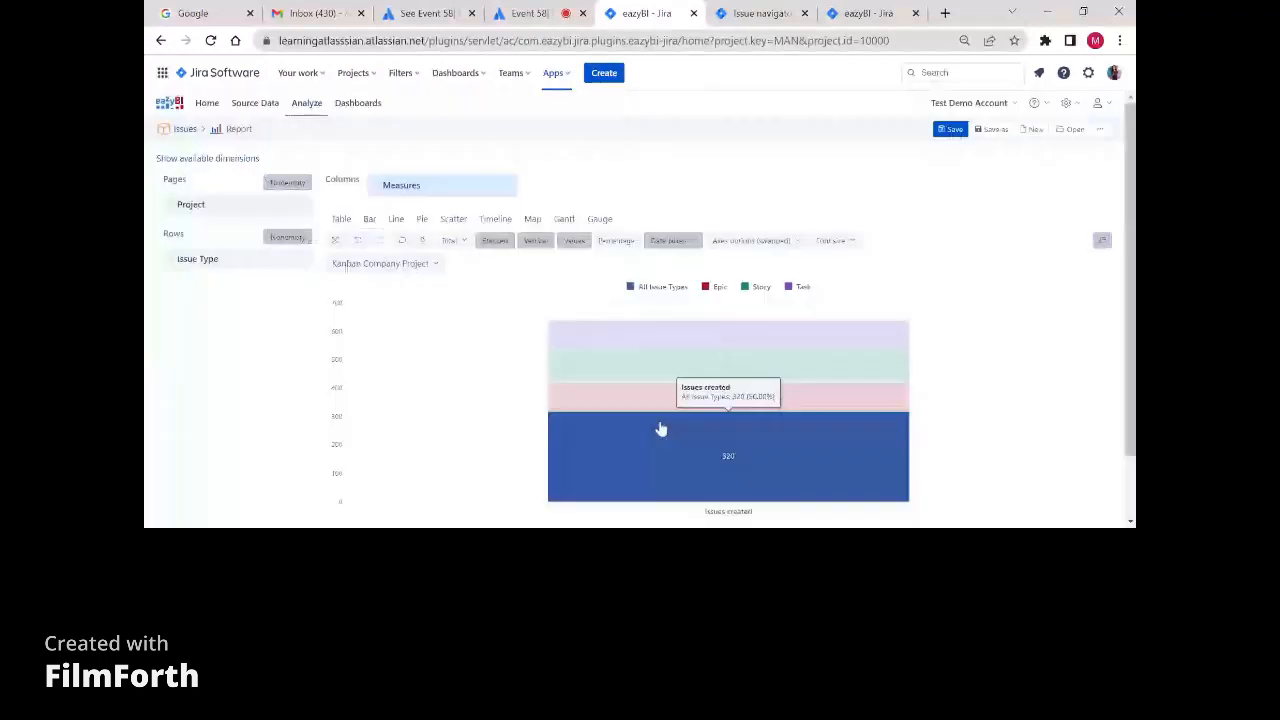
Drill through the chart's All Issue Types segment to its issues and close the list.
{"action": "scroll", "coordinate": [660, 429], "scroll_direction": "down", "scroll_amount": 1}
{"action": "left_click", "coordinate": [712, 390]}
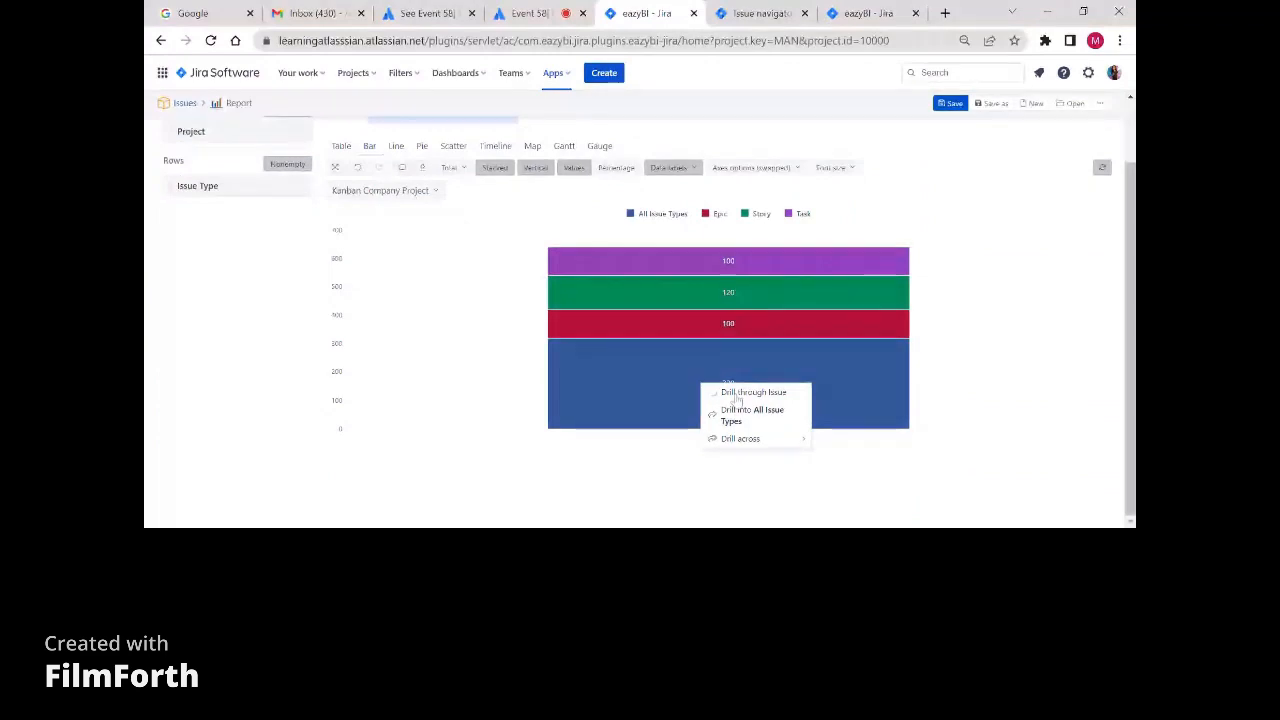
{"action": "left_click", "coordinate": [740, 393]}
{"action": "left_click", "coordinate": [1045, 505]}
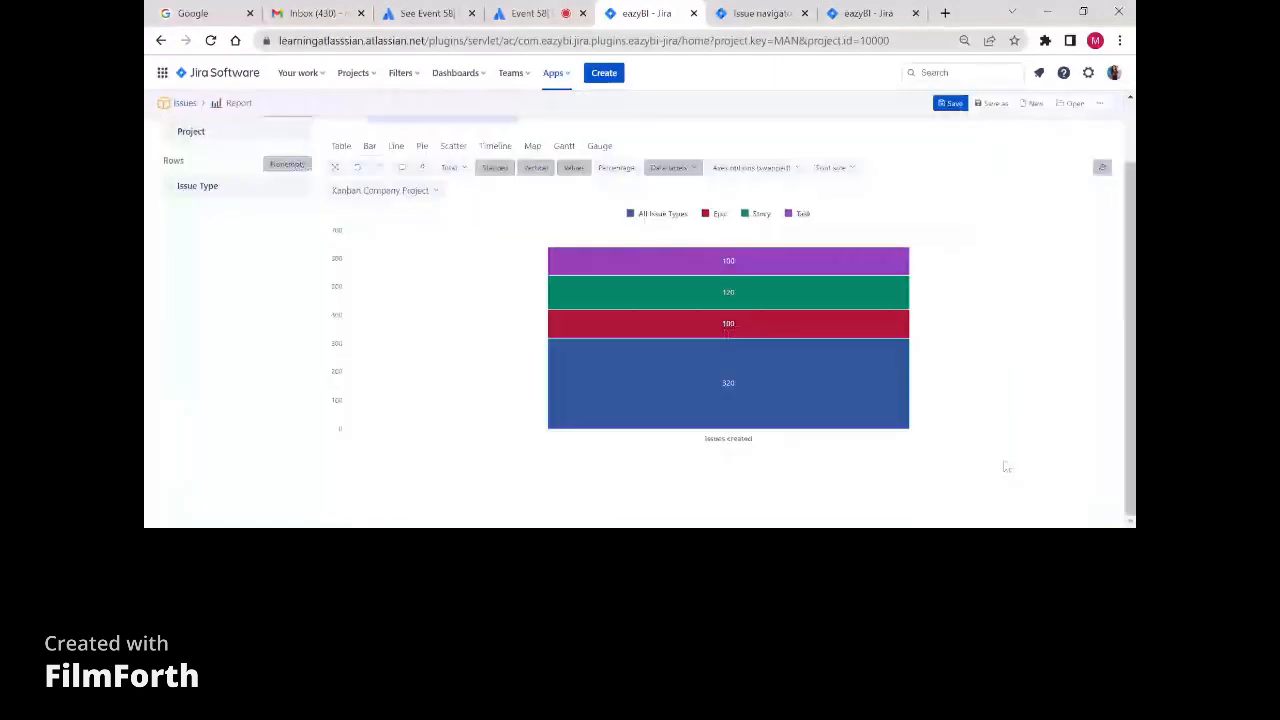
{"action": "scroll", "coordinate": [583, 366], "scroll_direction": "up", "scroll_amount": 1}
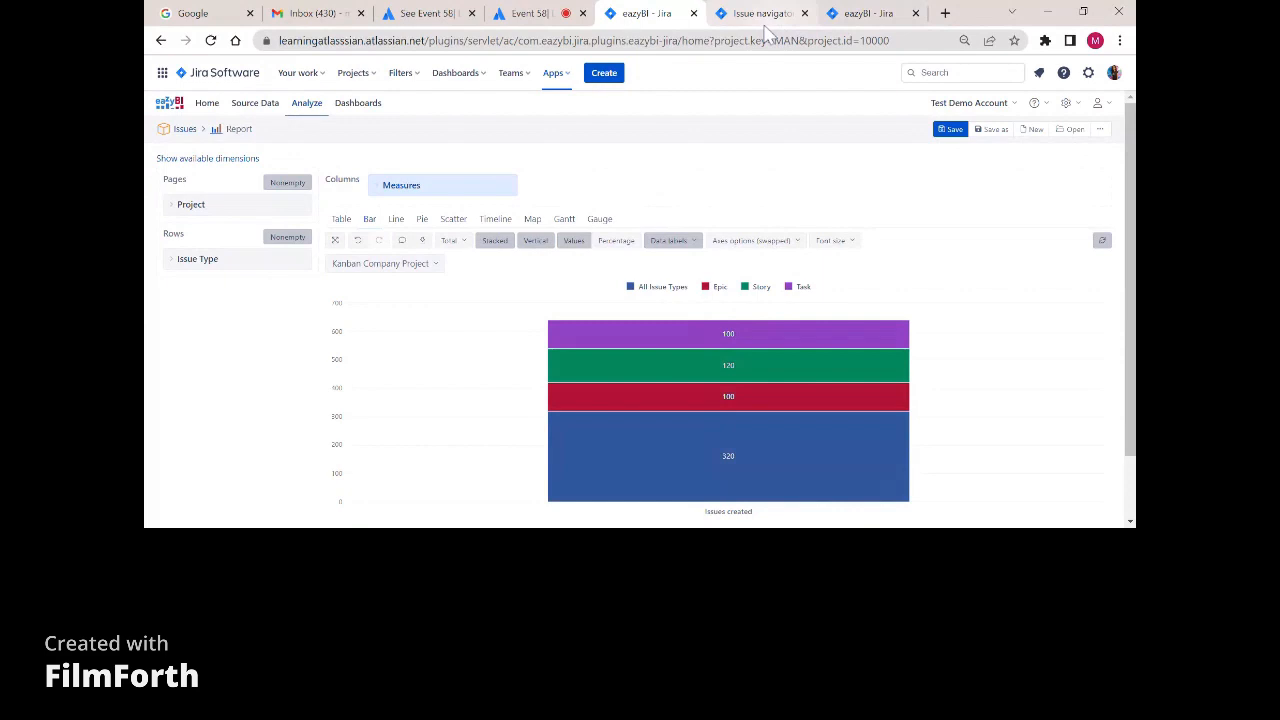
Try the report as line, pie, scatter, timeline and Gantt charts, and as a gauge showing only values.
{"action": "left_click", "coordinate": [396, 219]}
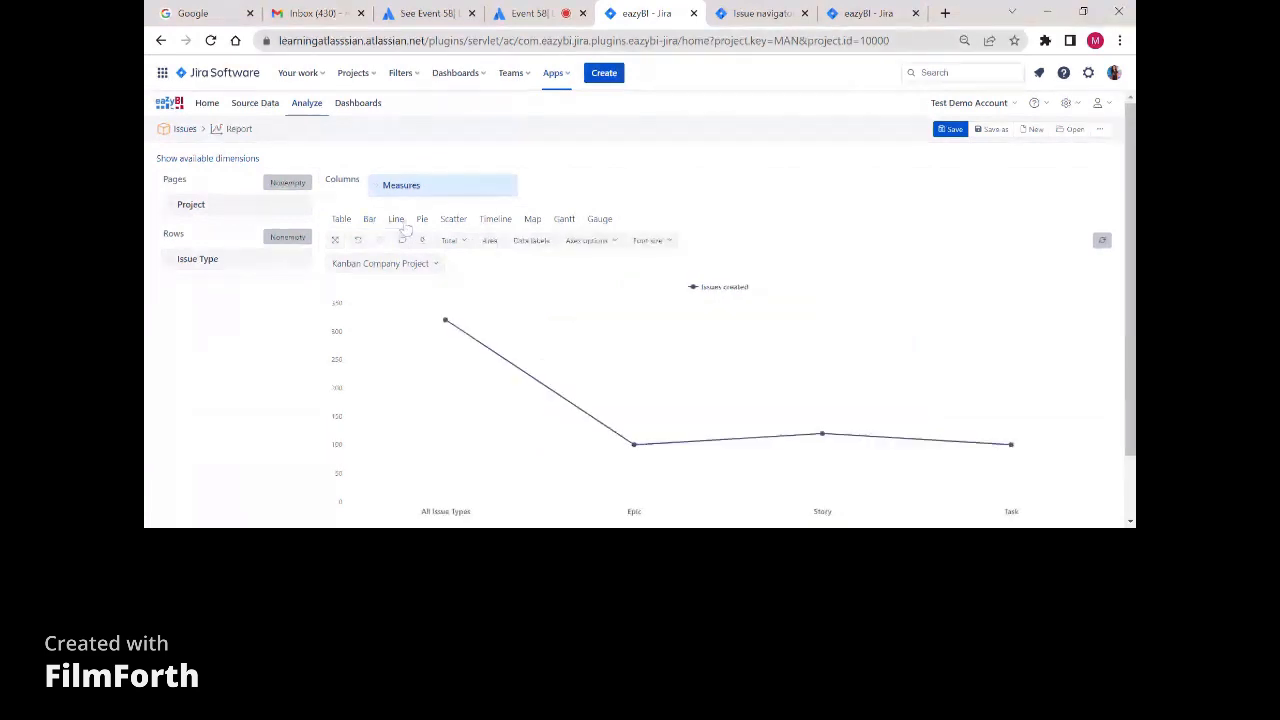
{"action": "left_click", "coordinate": [421, 219]}
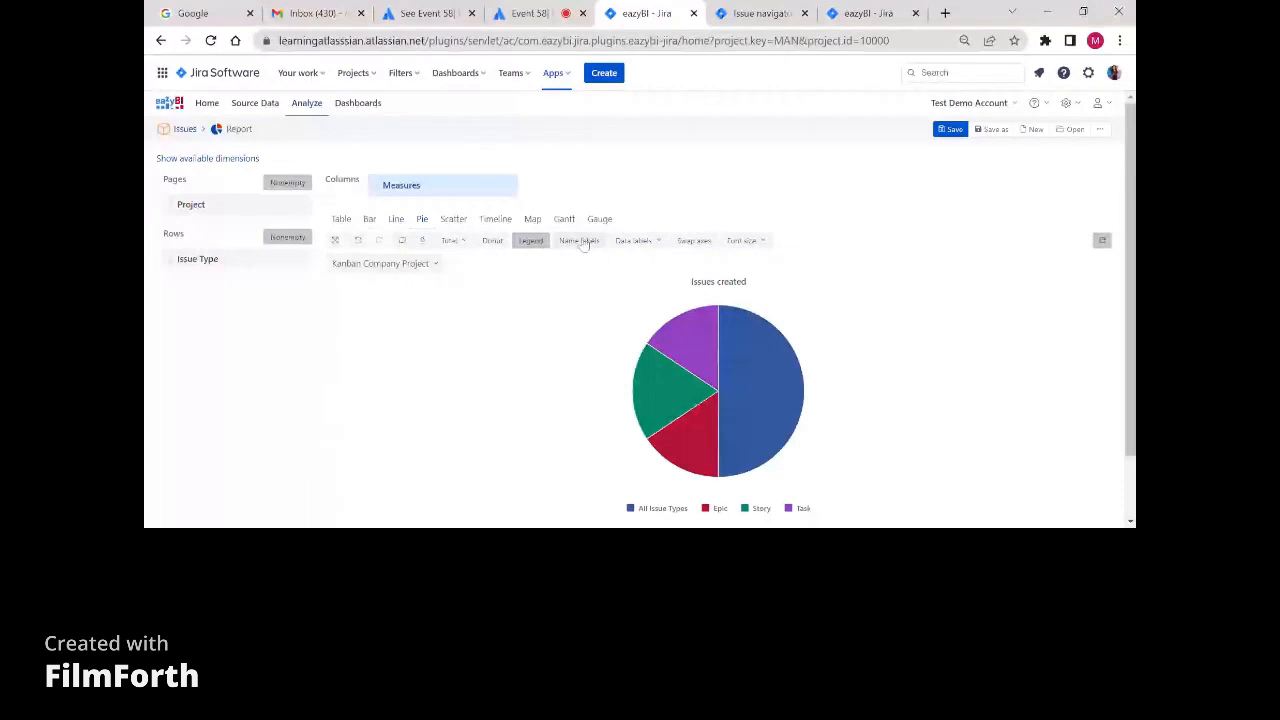
{"action": "left_click", "coordinate": [449, 220]}
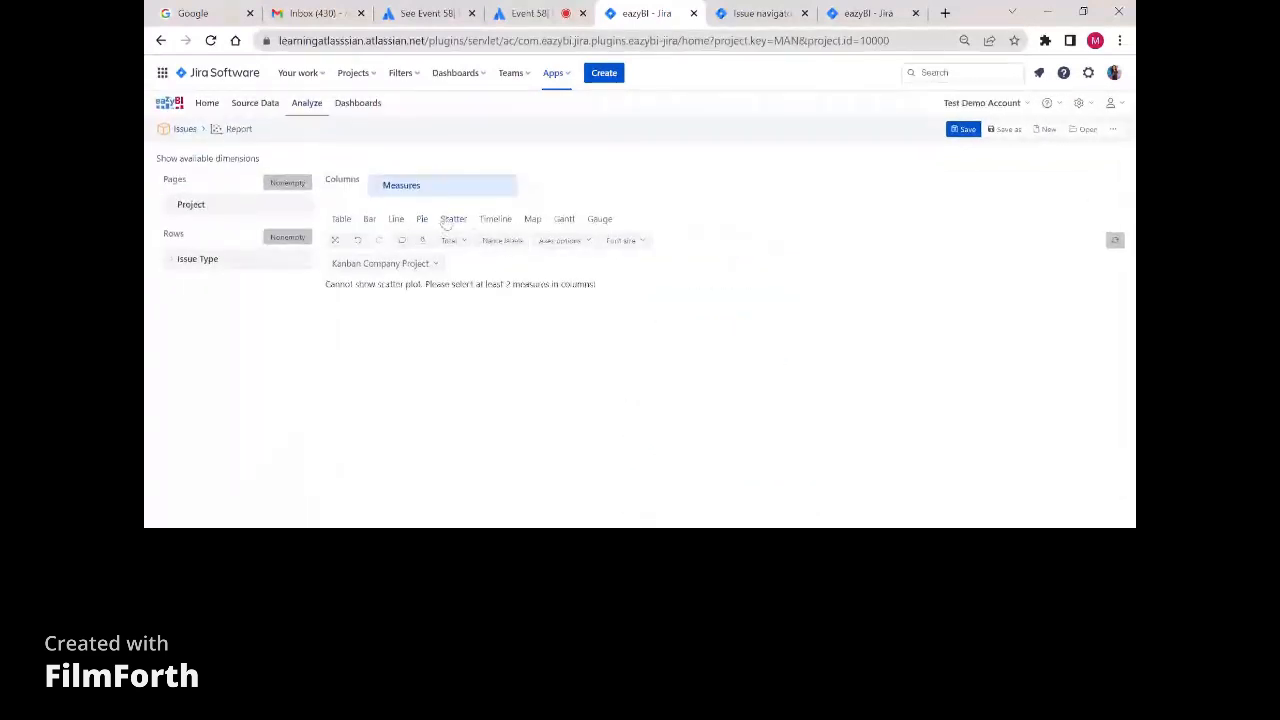
{"action": "left_click", "coordinate": [494, 219]}
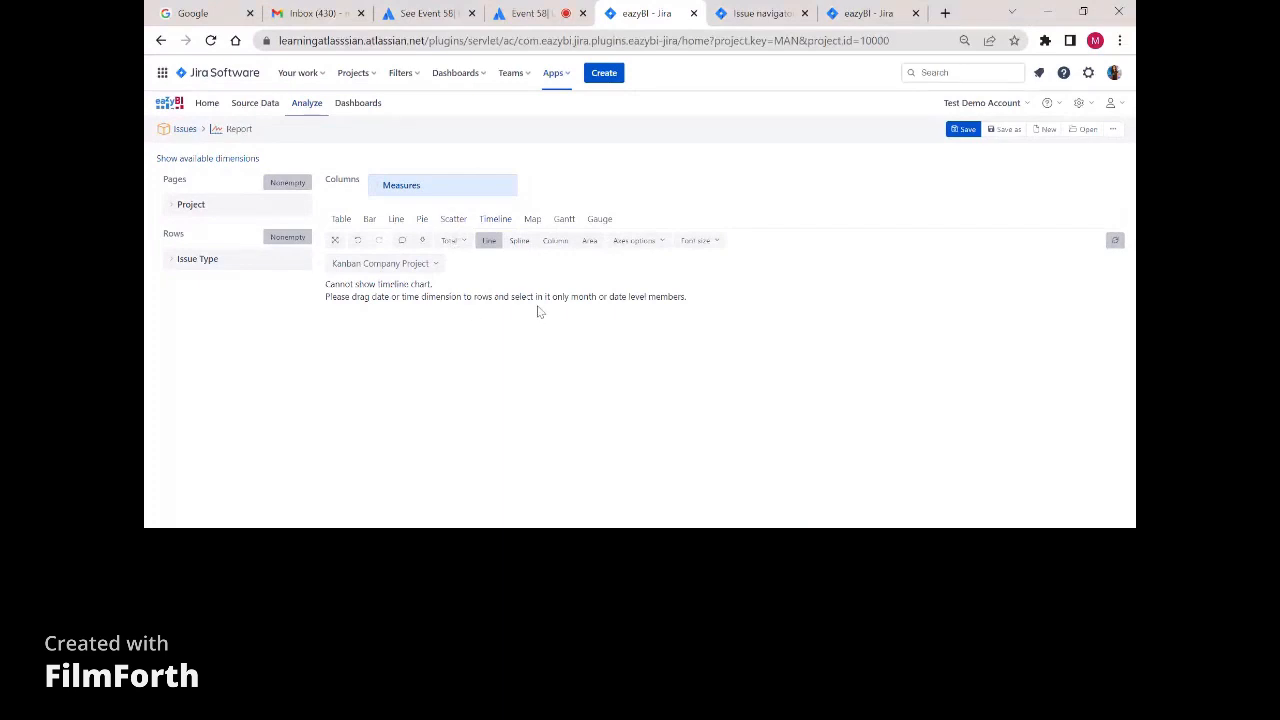
{"action": "left_click", "coordinate": [566, 220]}
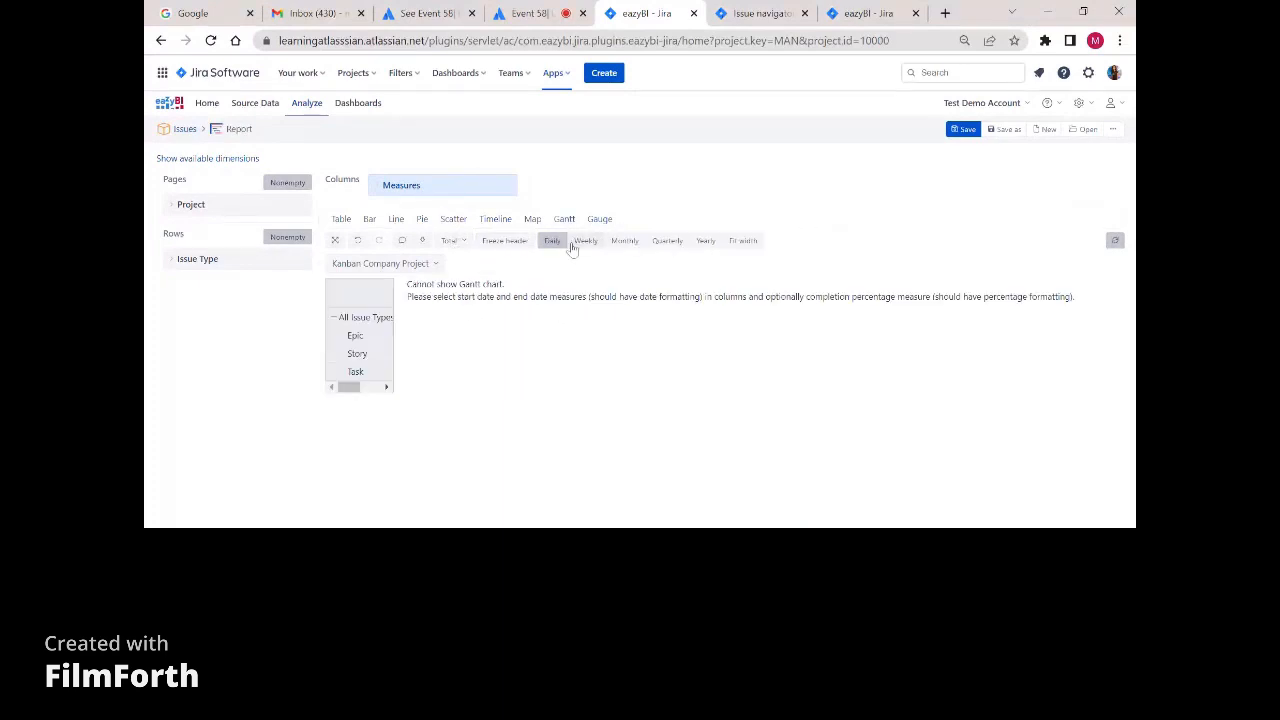
{"action": "left_click", "coordinate": [599, 220]}
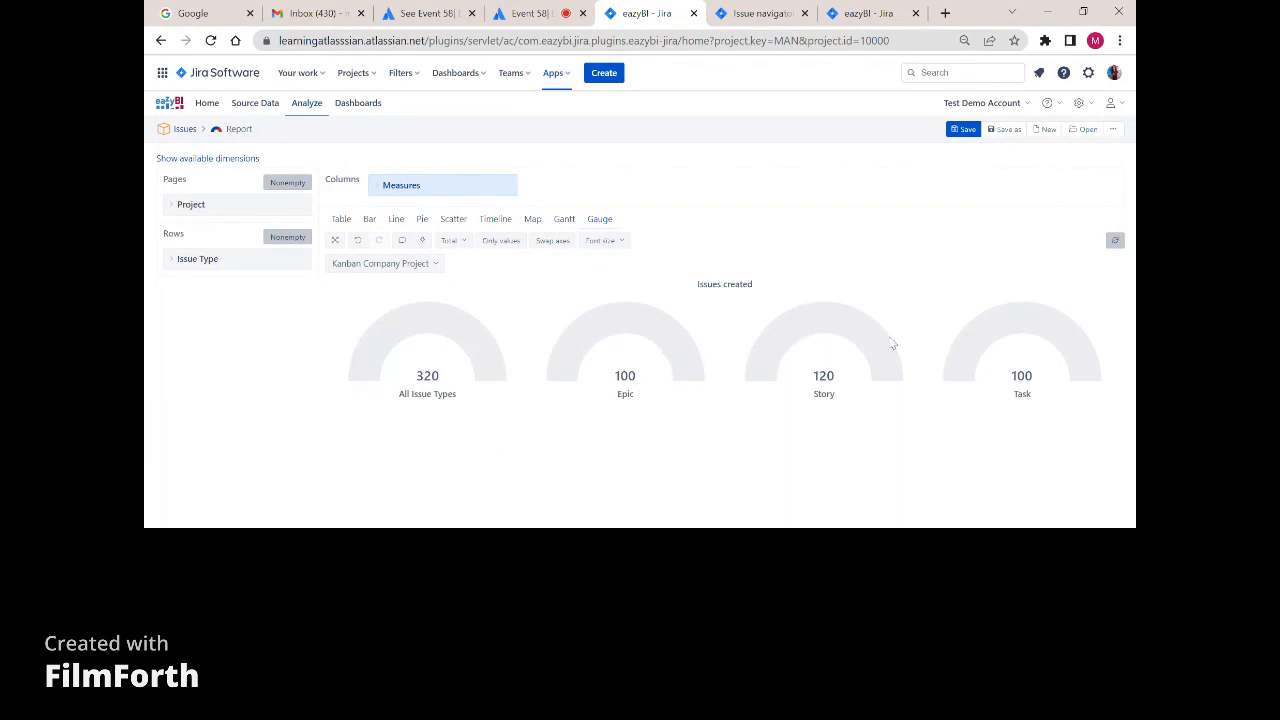
{"action": "left_click", "coordinate": [502, 243]}
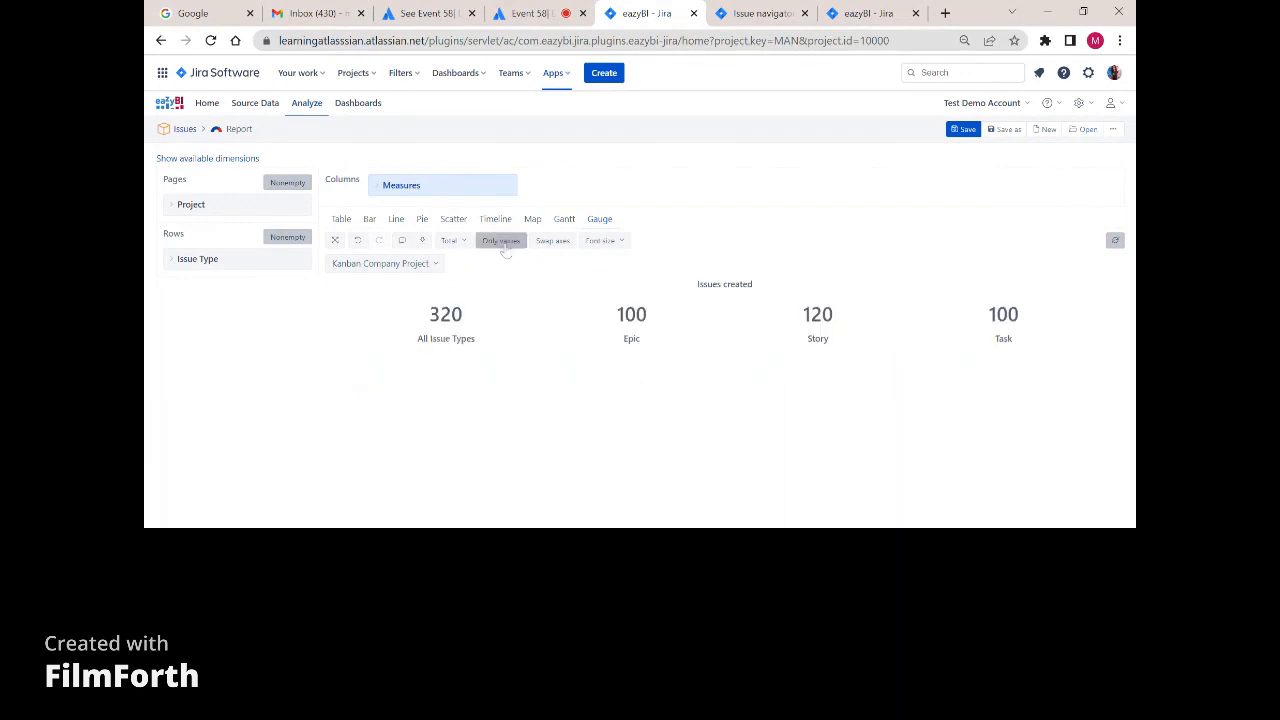
Add the Assignee and Status dimensions to the pages of the report in table view and save it.
{"action": "left_click", "coordinate": [341, 220]}
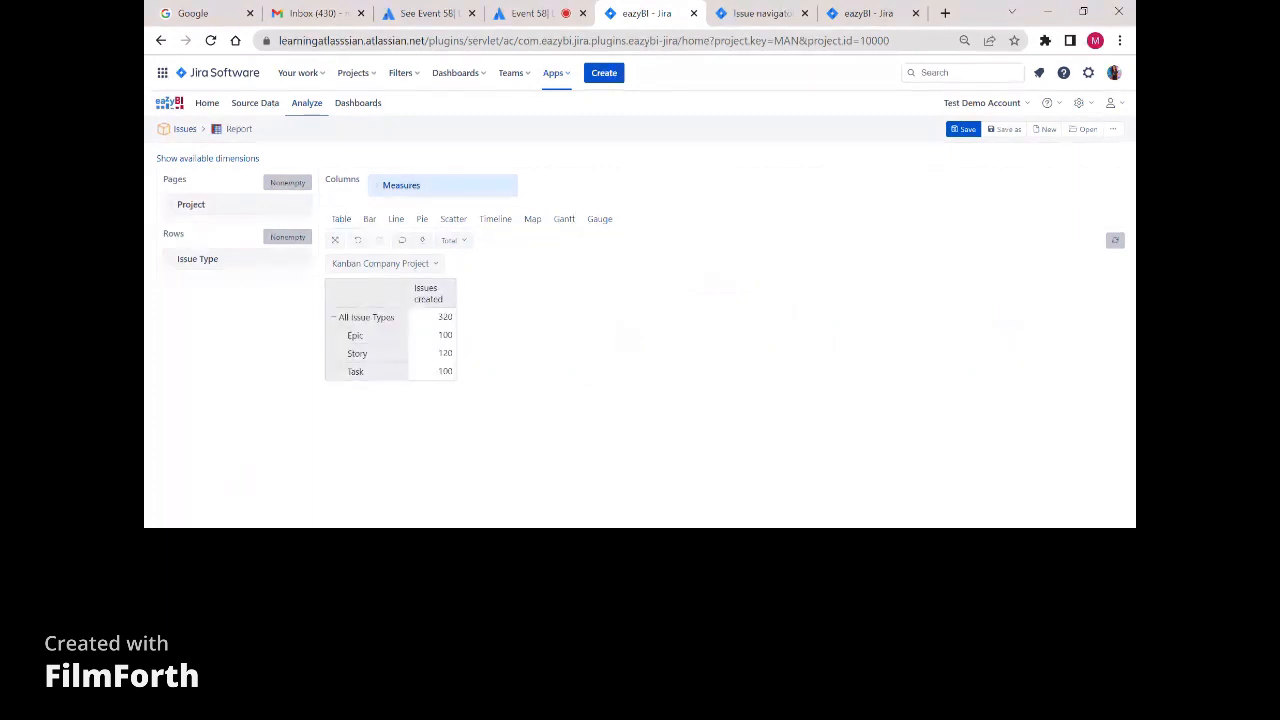
{"action": "left_click", "coordinate": [255, 158]}
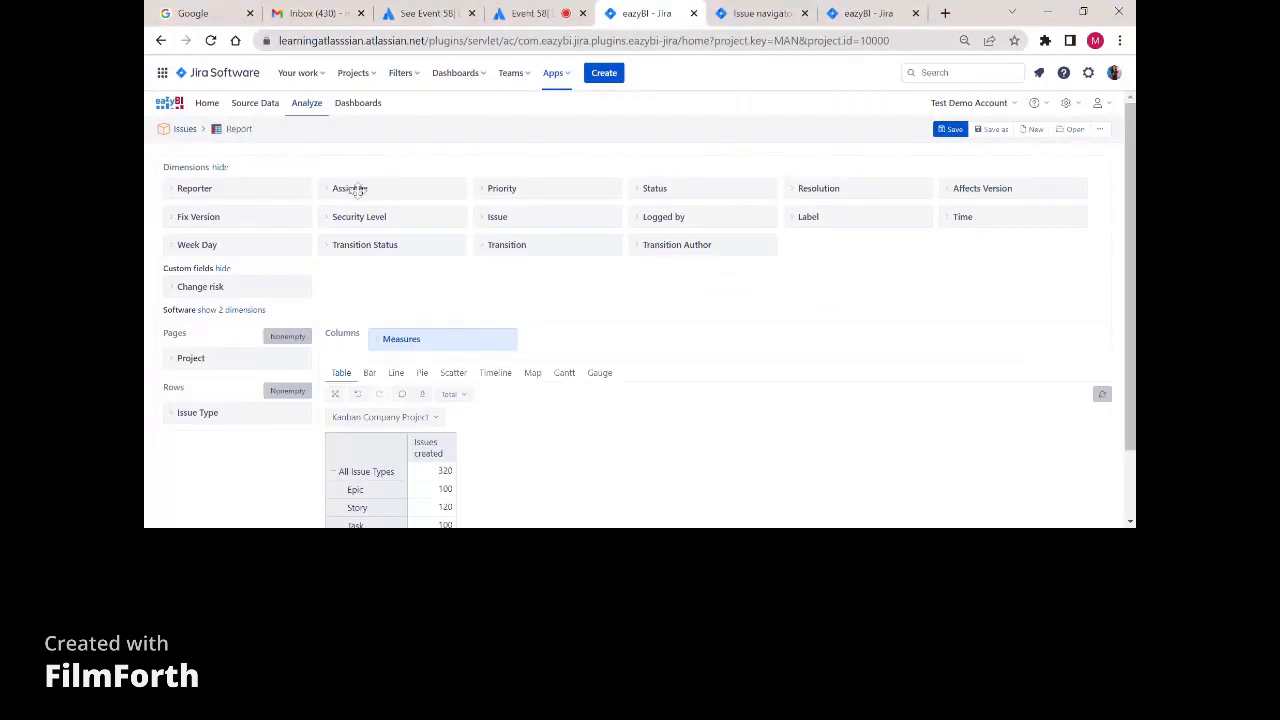
{"action": "left_click_drag", "start_coordinate": [346, 189], "coordinate": [203, 368]}
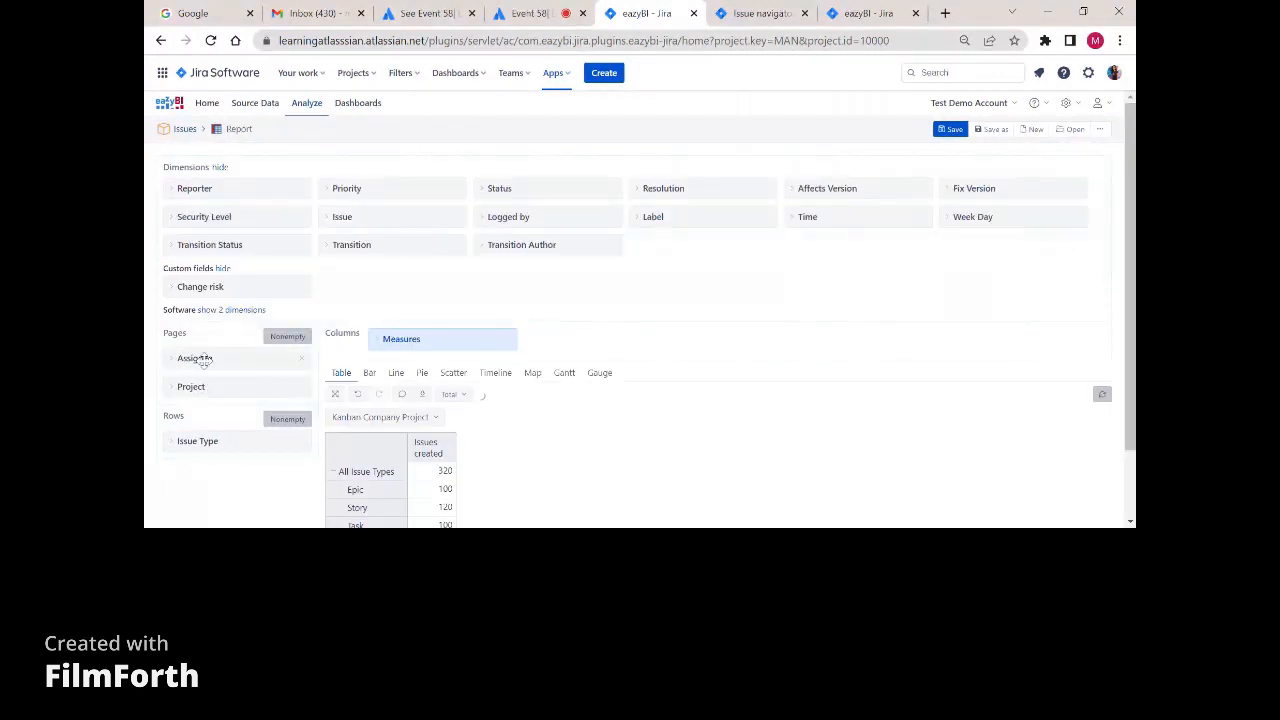
{"action": "scroll", "coordinate": [463, 208], "scroll_direction": "down", "scroll_amount": 1}
{"action": "scroll", "coordinate": [432, 420], "scroll_direction": "up", "scroll_amount": 1}
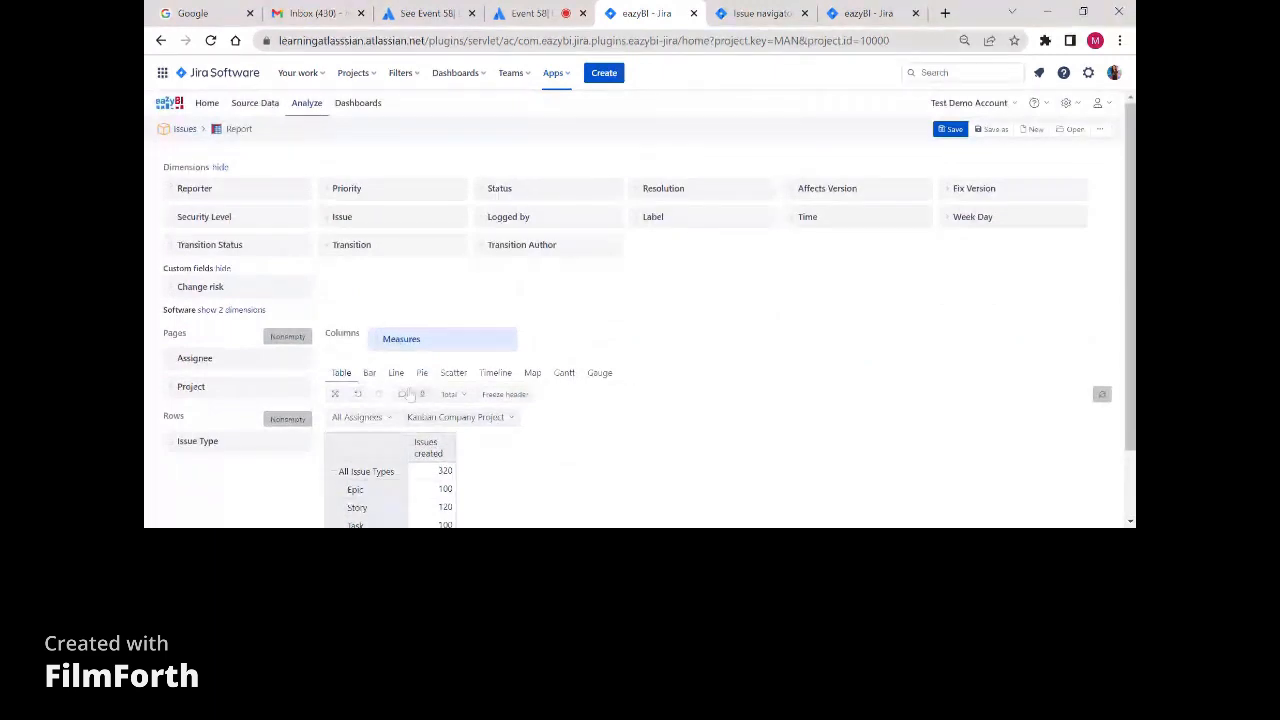
{"action": "left_click_drag", "start_coordinate": [499, 188], "coordinate": [209, 386]}
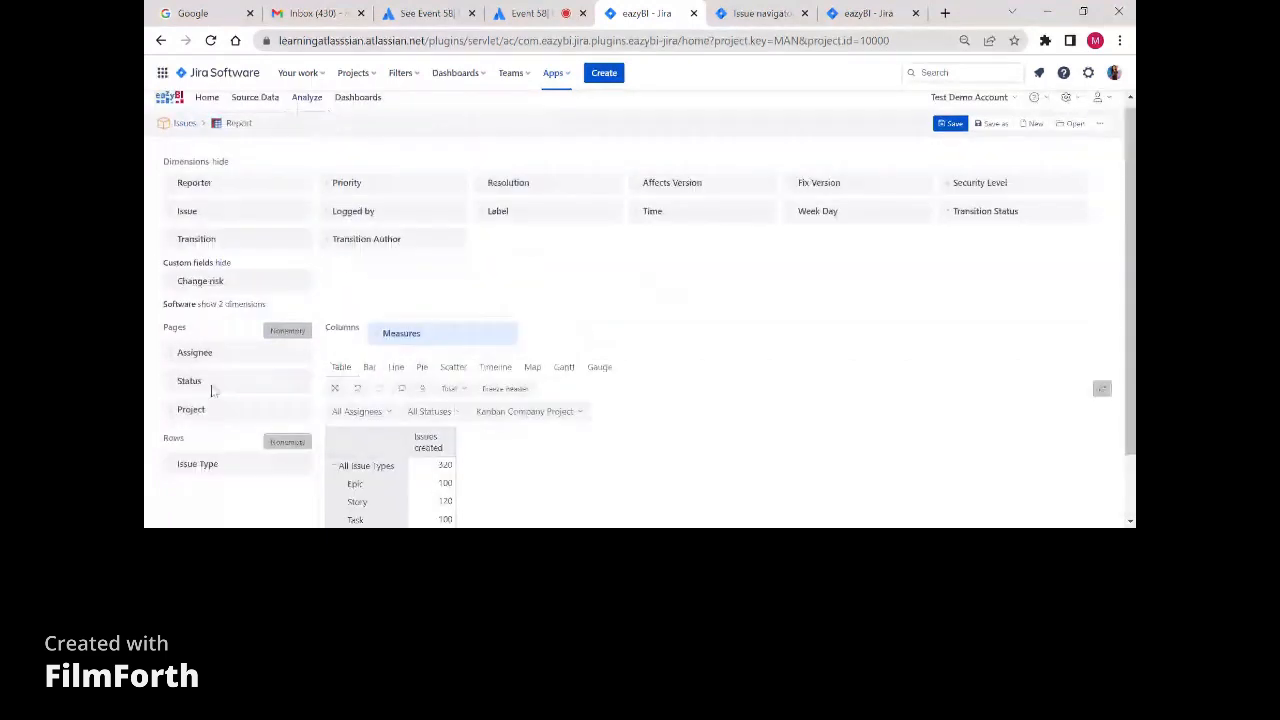
{"action": "left_click", "coordinate": [951, 131]}
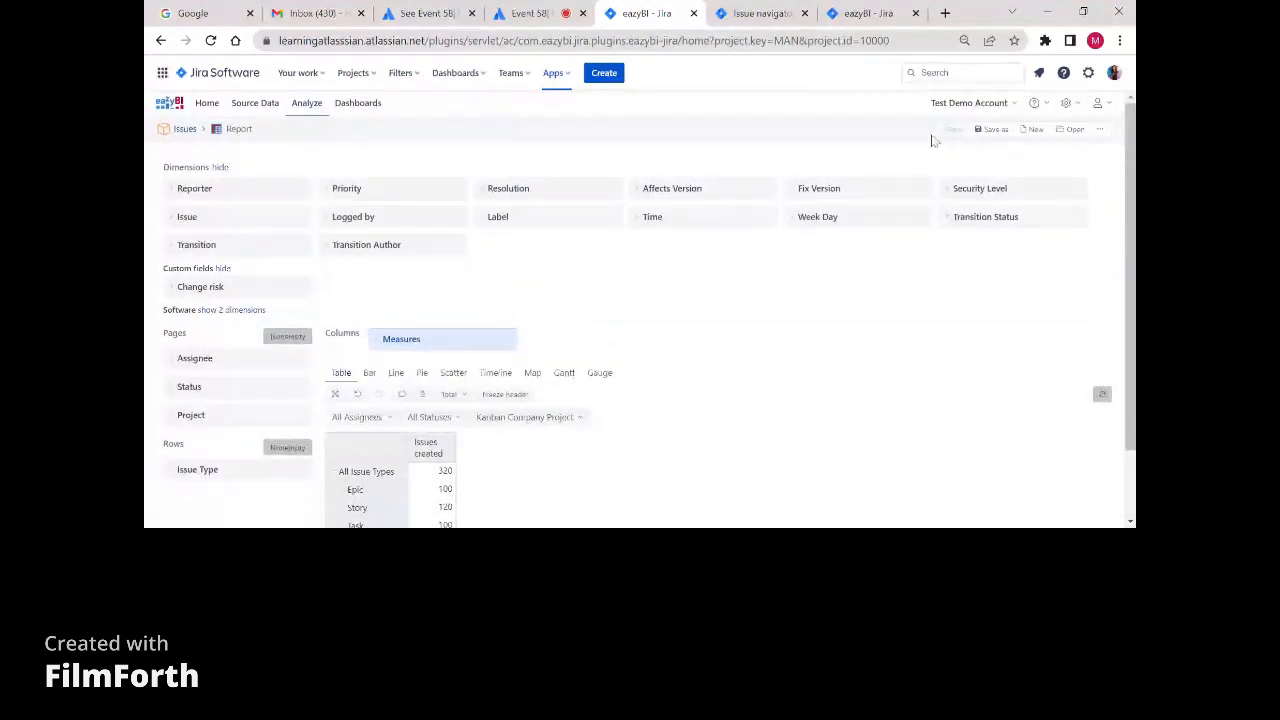
Create a new eazyBI dashboard named Demo.
{"action": "left_click", "coordinate": [357, 103]}
{"action": "left_click", "coordinate": [306, 103]}
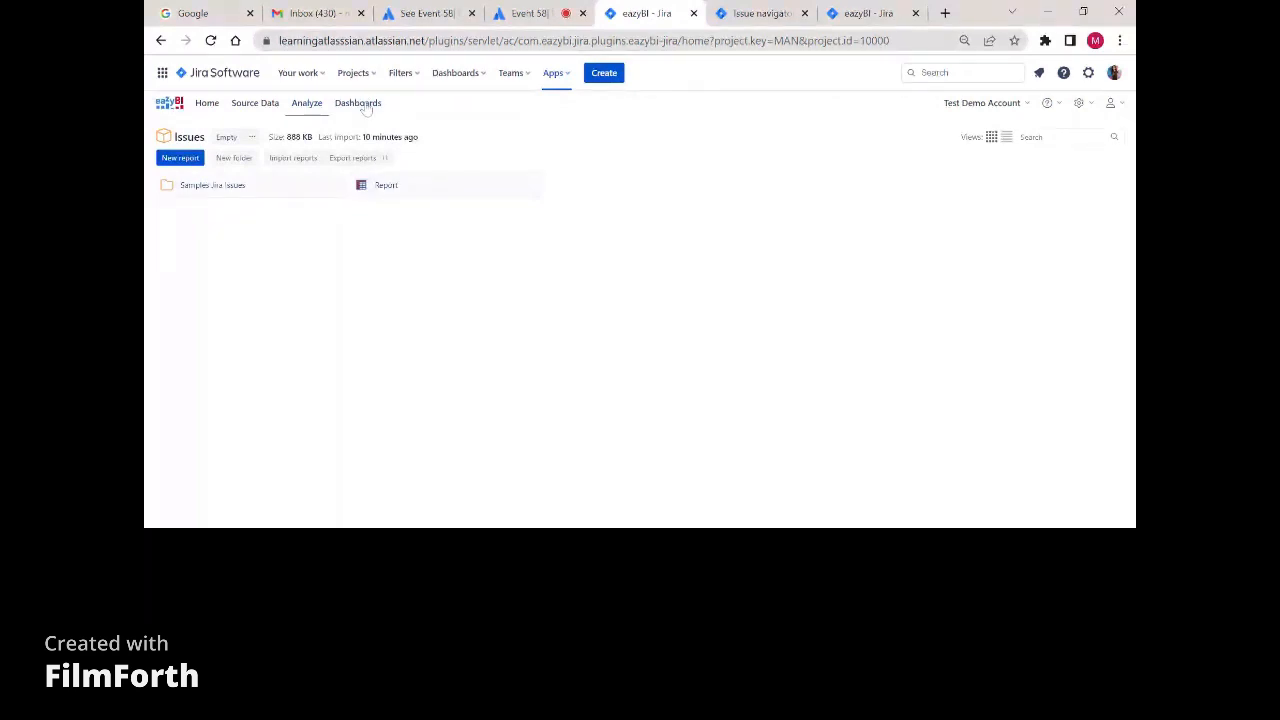
{"action": "left_click", "coordinate": [360, 104]}
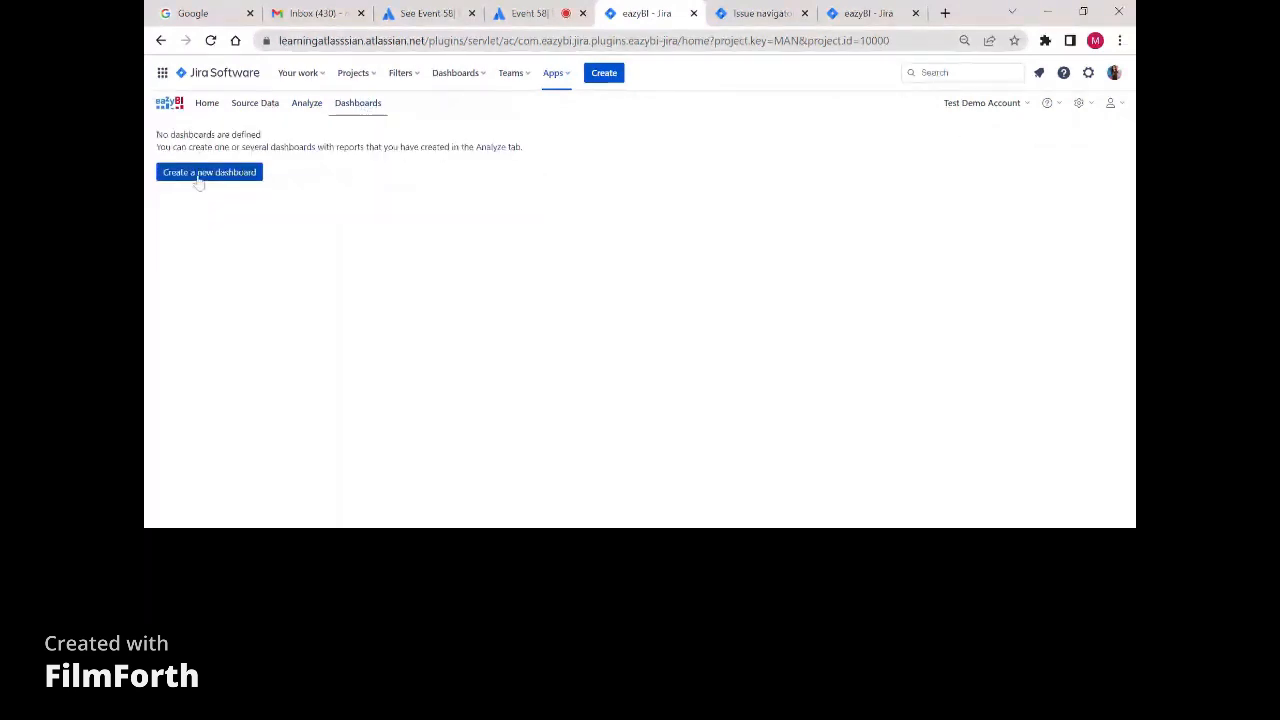
{"action": "left_click", "coordinate": [200, 176]}
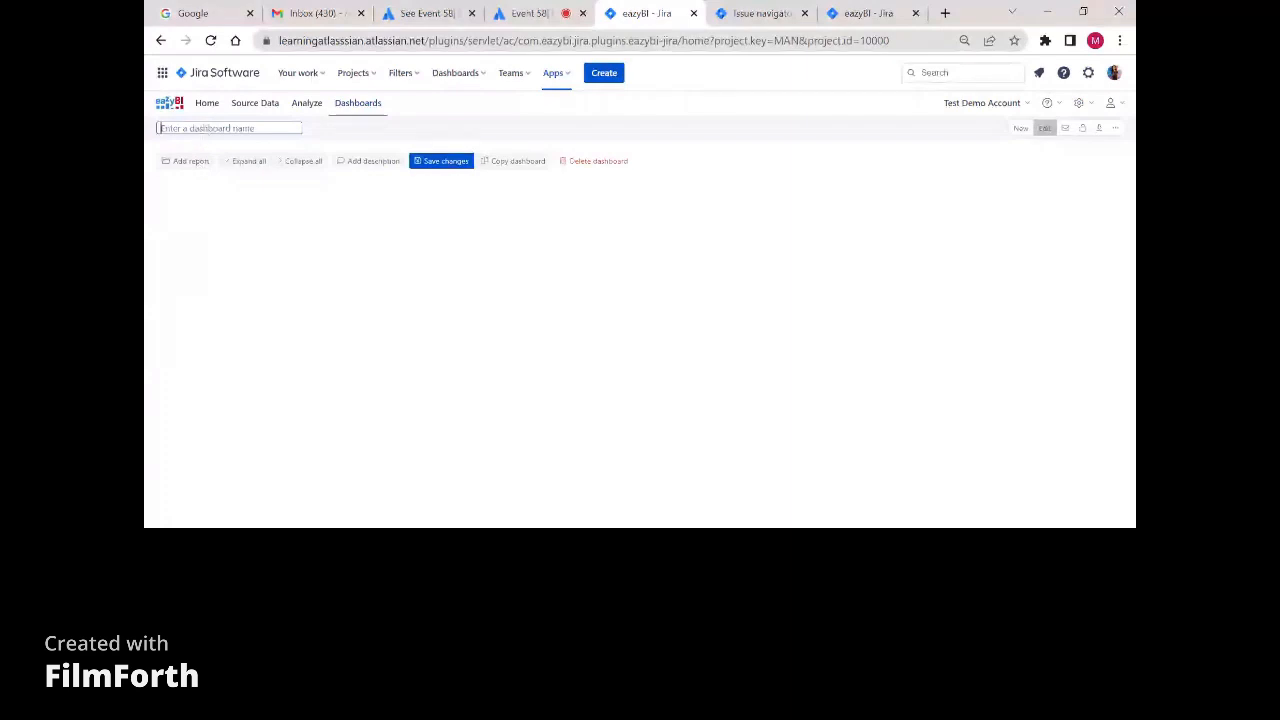
{"action": "type", "text": "Demo"}
Add the Average resolution time and trend (Lead time), Average time in status (Cycle time) and Report reports to the dashboard.
{"action": "left_click", "coordinate": [166, 162]}
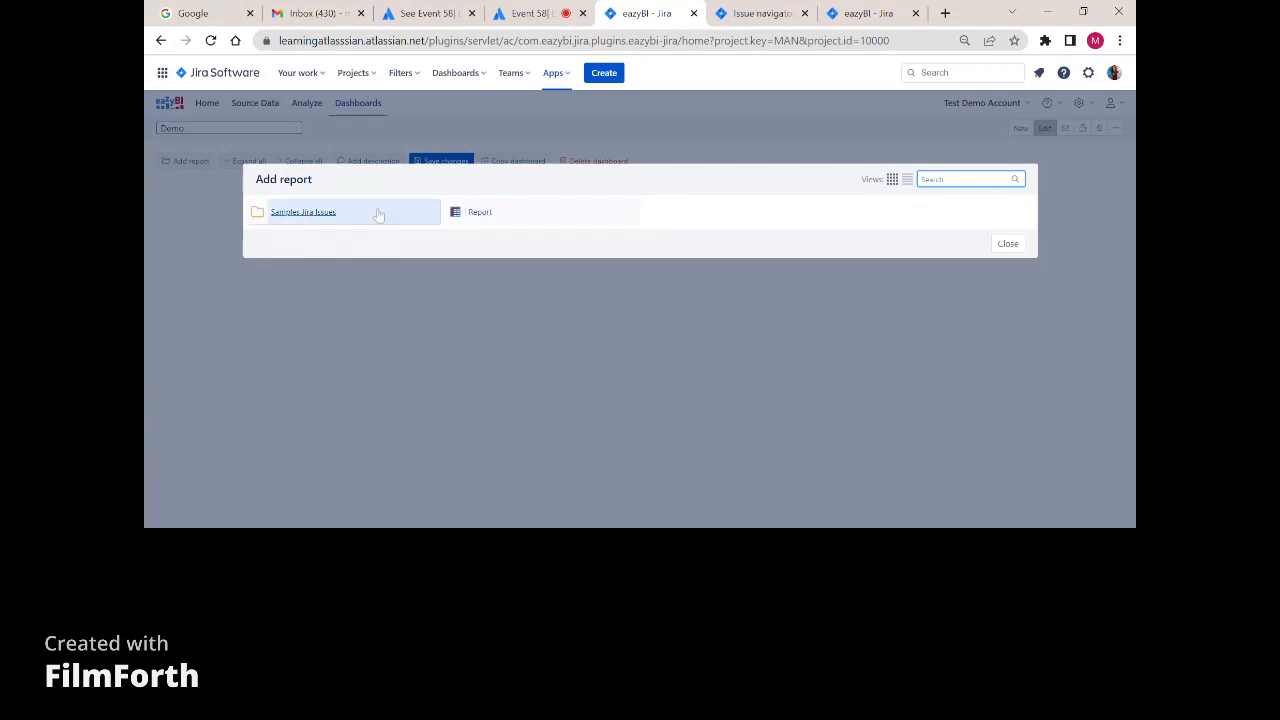
{"action": "left_click", "coordinate": [372, 213]}
{"action": "left_click", "coordinate": [306, 245]}
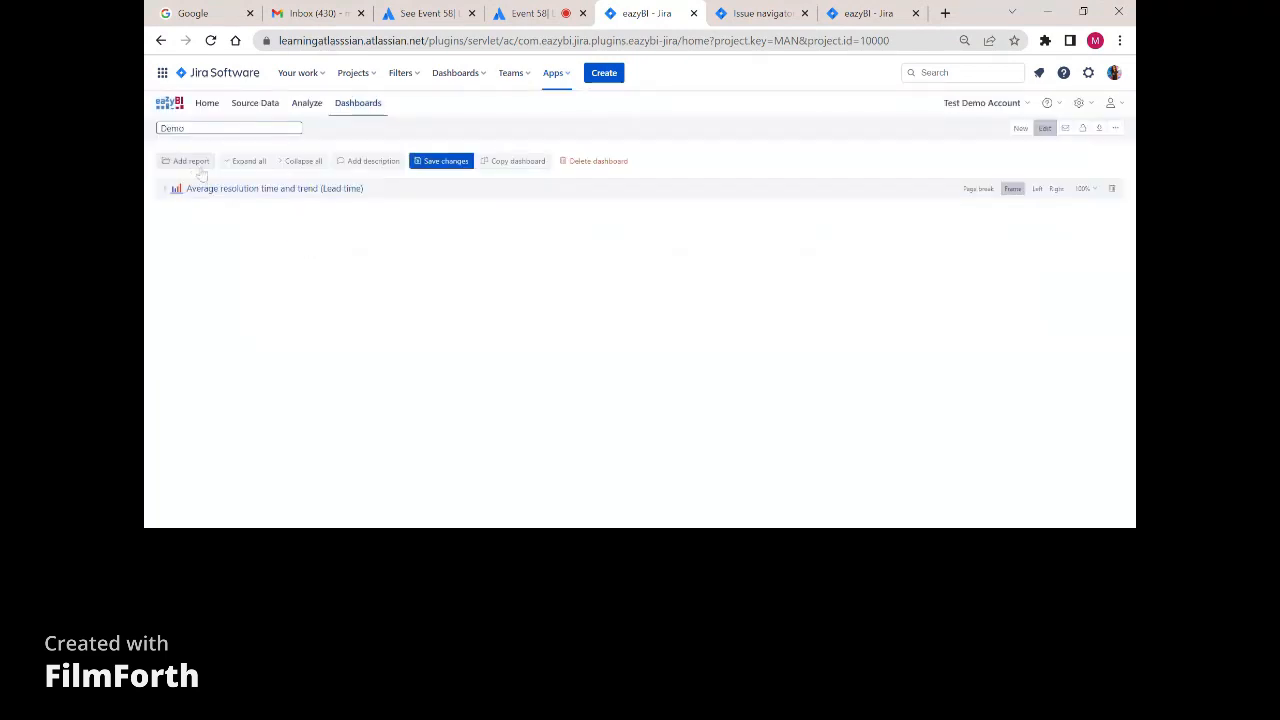
{"action": "left_click", "coordinate": [190, 162]}
{"action": "left_click", "coordinate": [333, 212]}
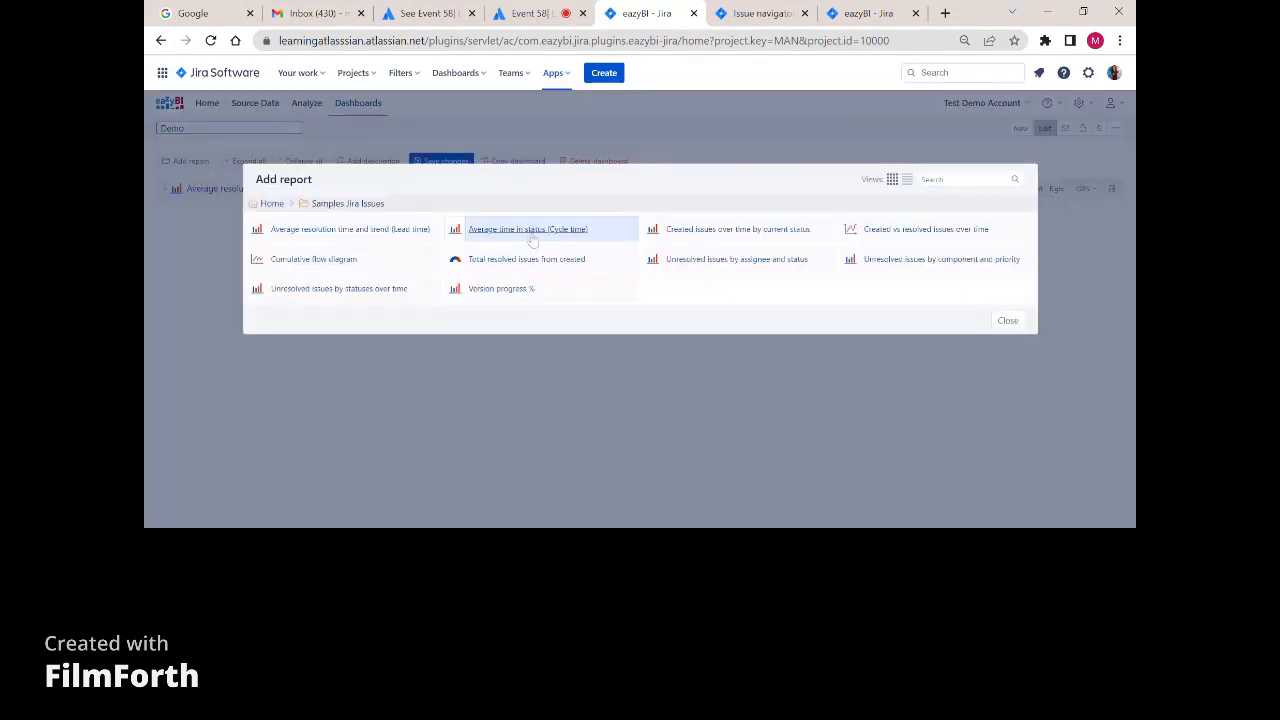
{"action": "left_click", "coordinate": [480, 229]}
{"action": "left_click", "coordinate": [187, 162]}
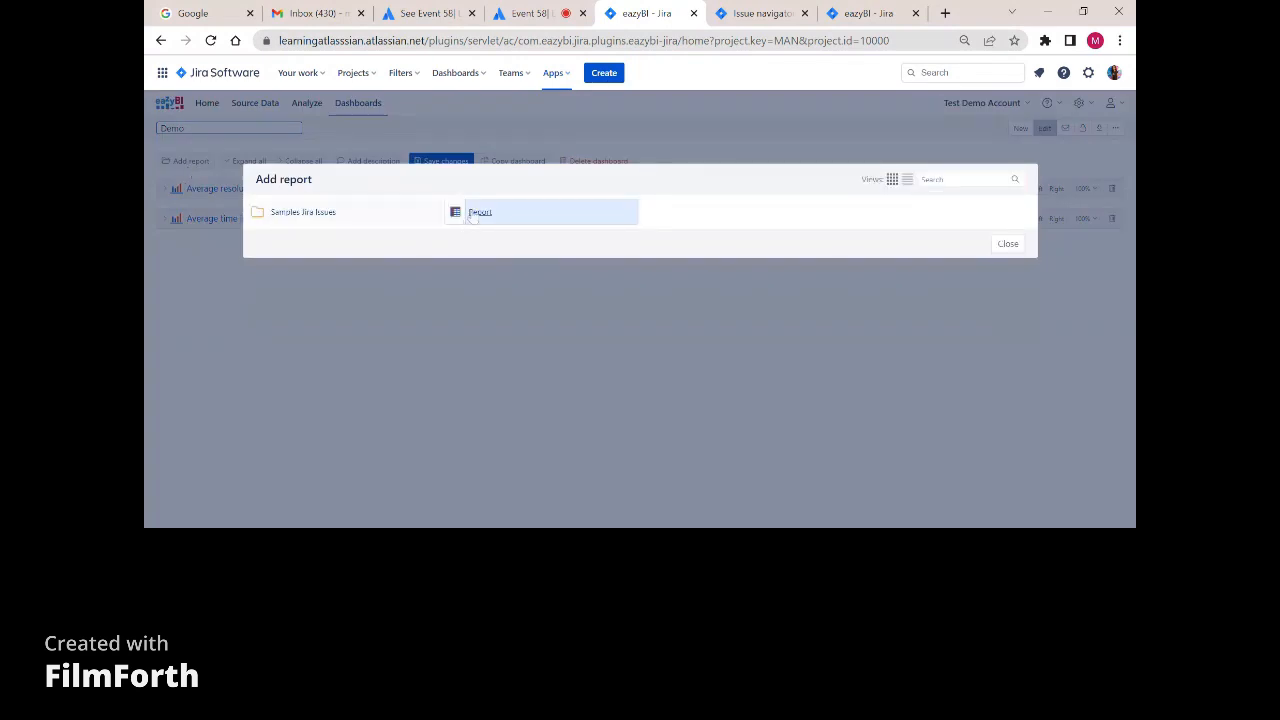
{"action": "left_click", "coordinate": [465, 213]}
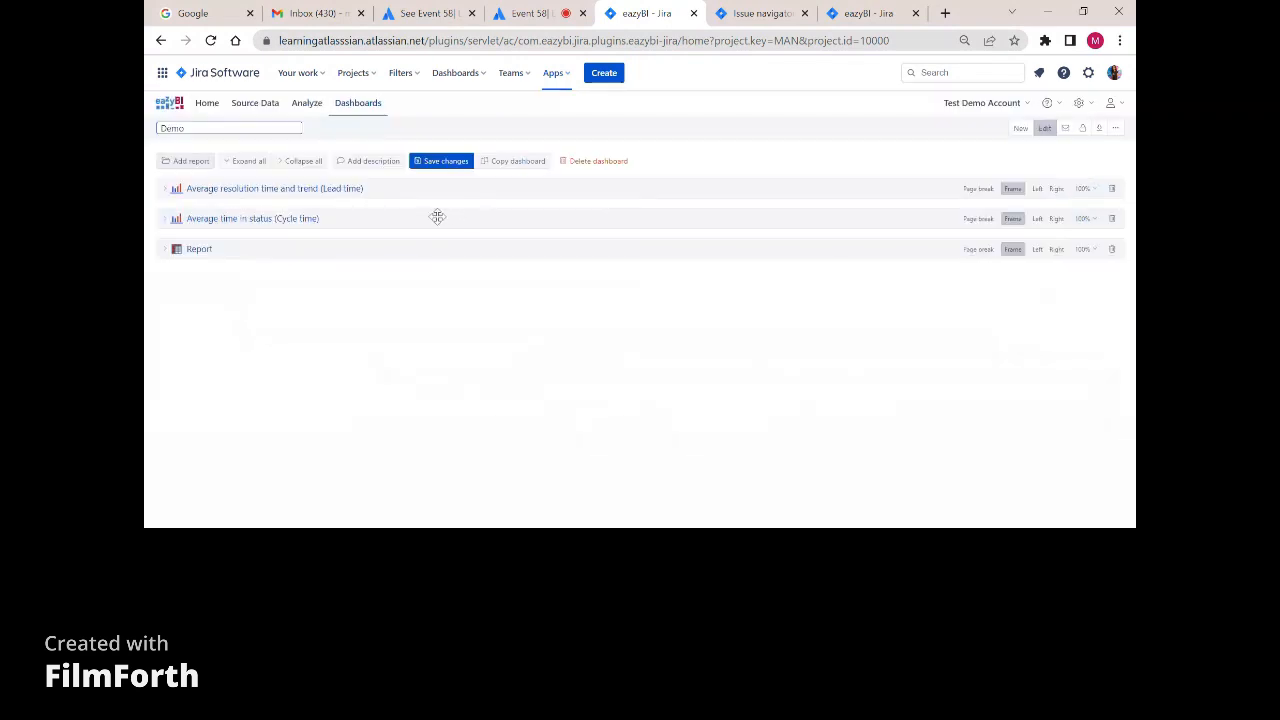
Set the lead time and cycle time reports to 50% width and preview the dashboard by expanding and collapsing all reports.
{"action": "left_click", "coordinate": [1083, 188]}
{"action": "left_click", "coordinate": [1082, 233]}
{"action": "left_click", "coordinate": [1083, 218]}
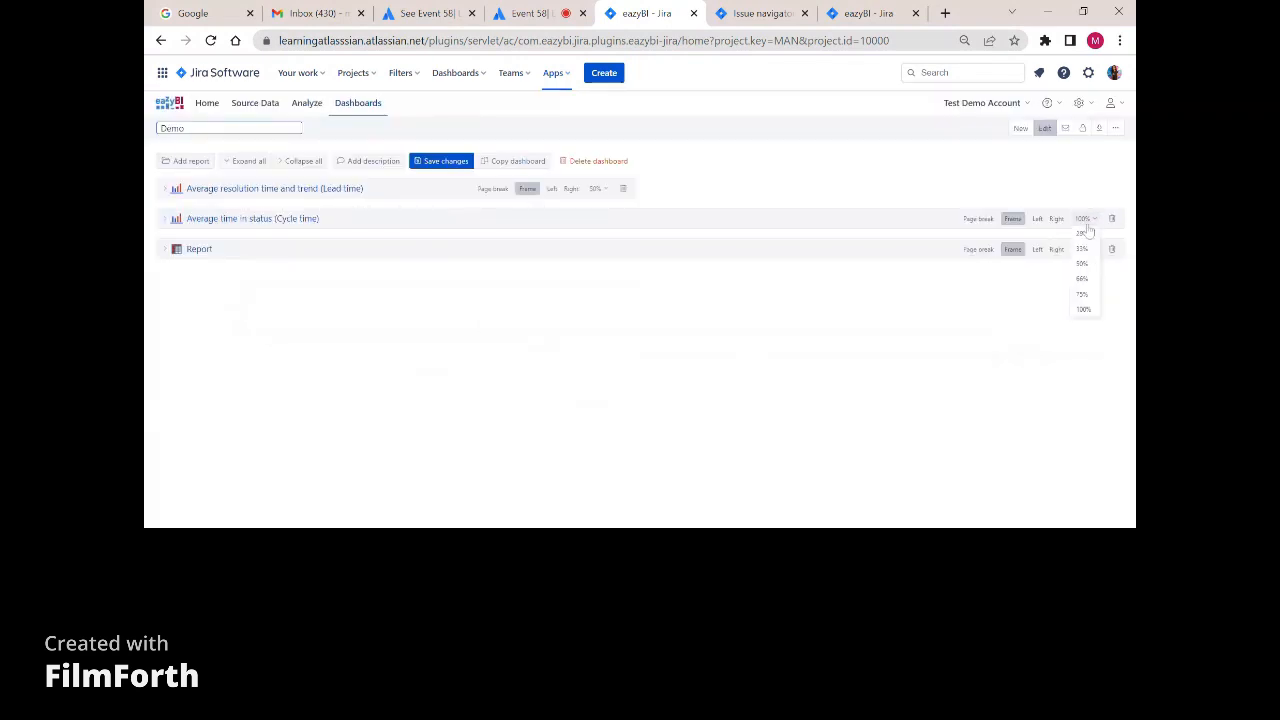
{"action": "left_click", "coordinate": [1084, 264]}
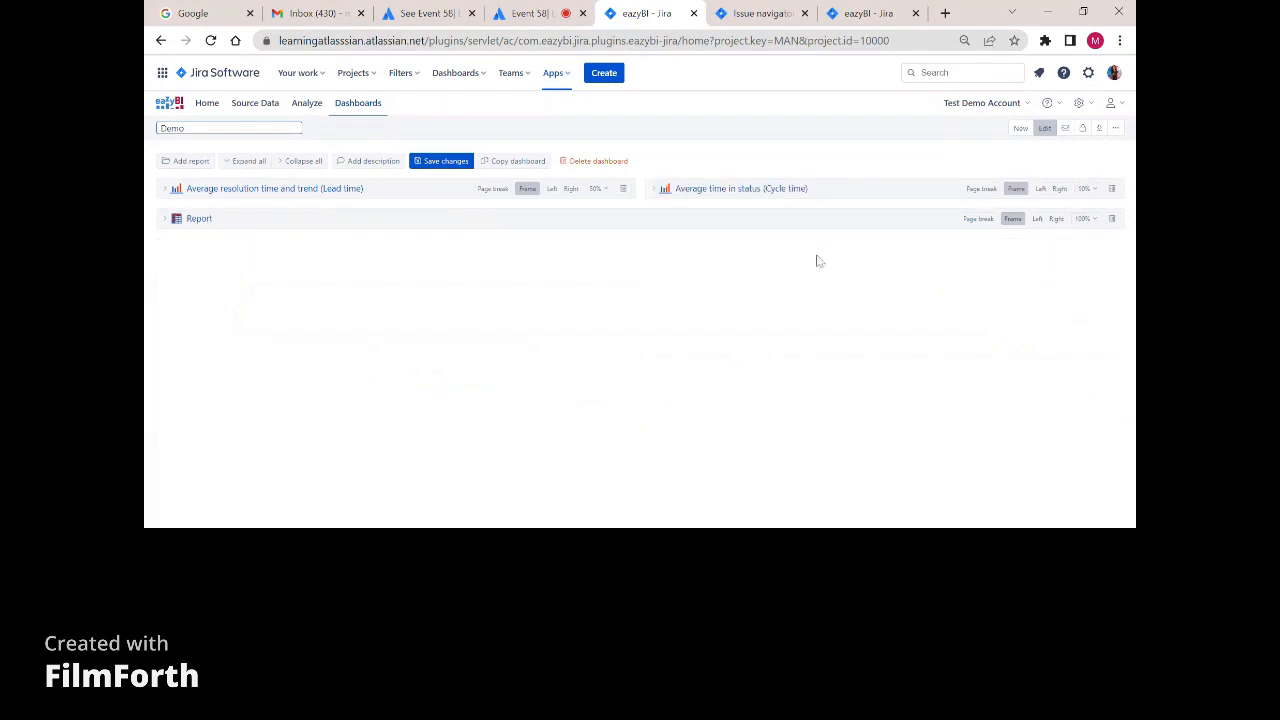
{"action": "left_click", "coordinate": [248, 162]}
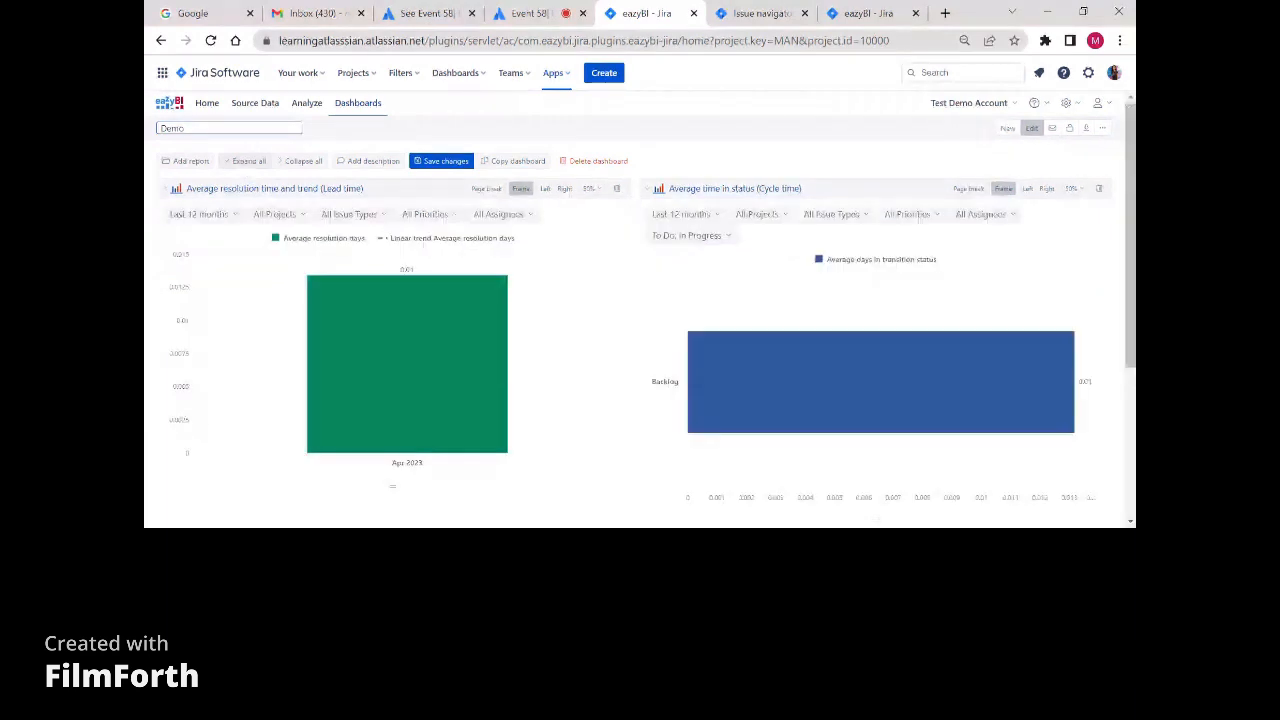
{"action": "left_click", "coordinate": [302, 161]}
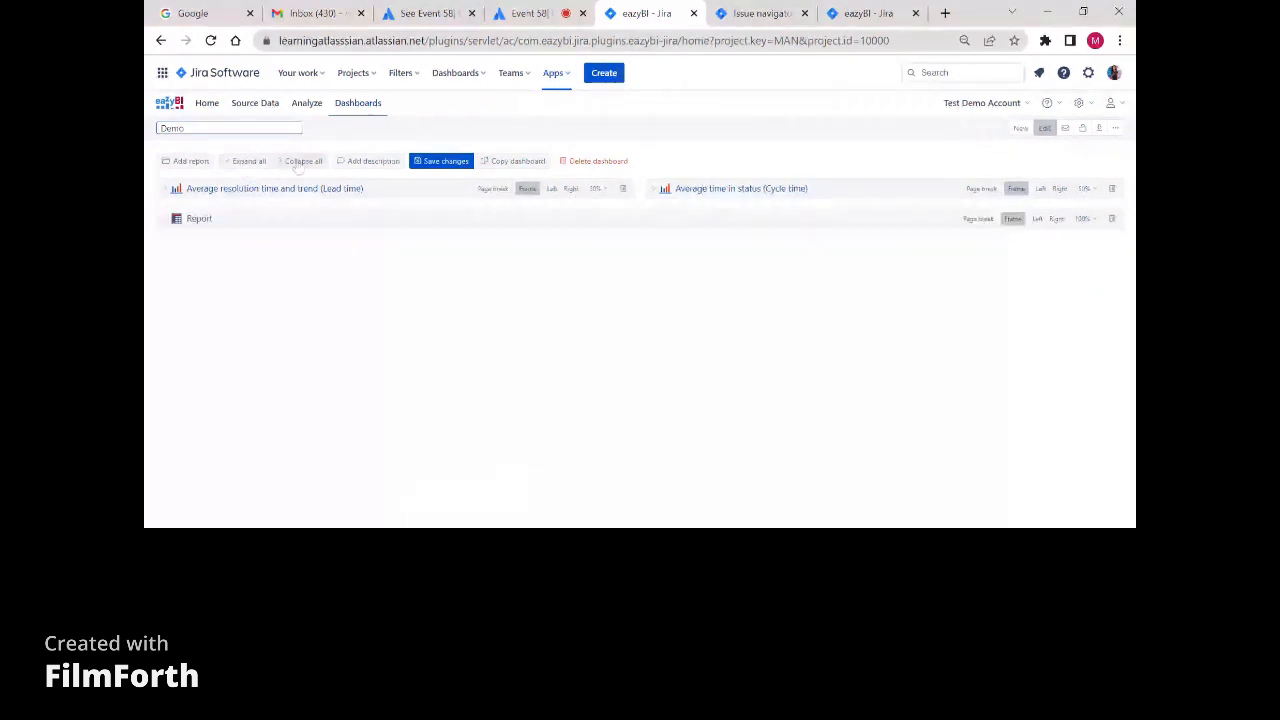
Save the Demo dashboard with no description and all its reports expanded, and look through it.
{"action": "left_click", "coordinate": [367, 161]}
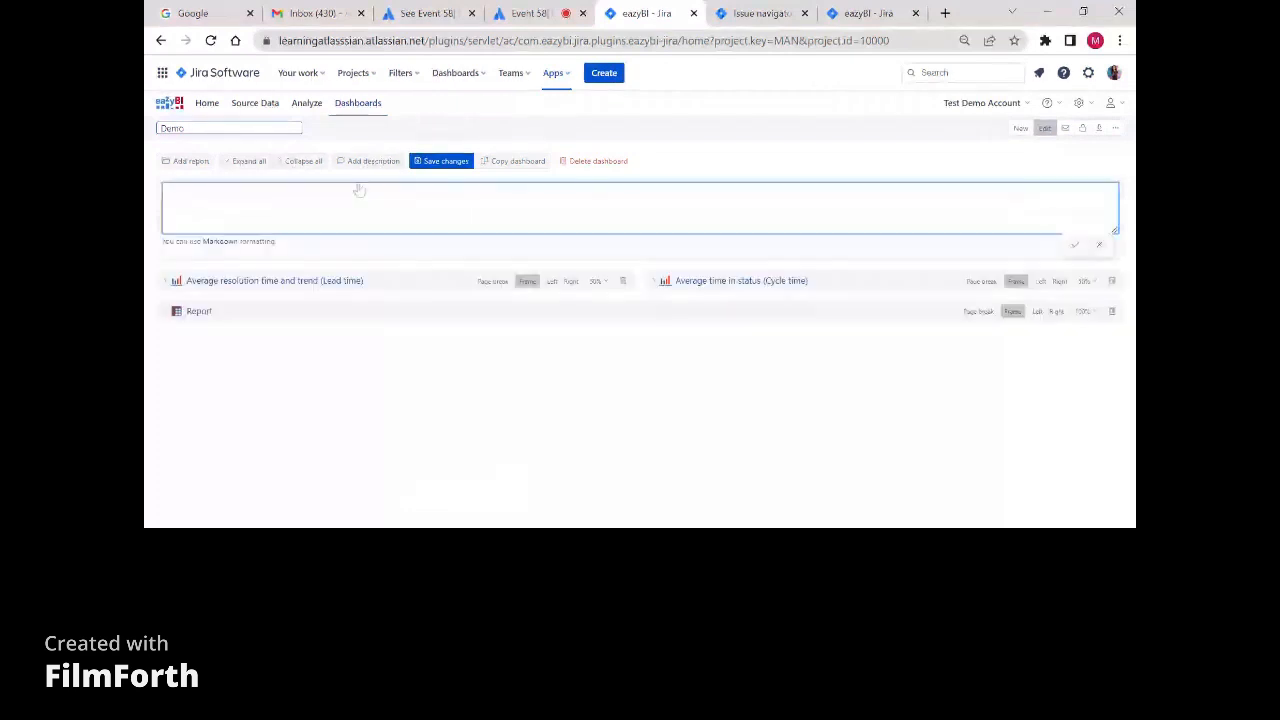
{"action": "left_click", "coordinate": [440, 166]}
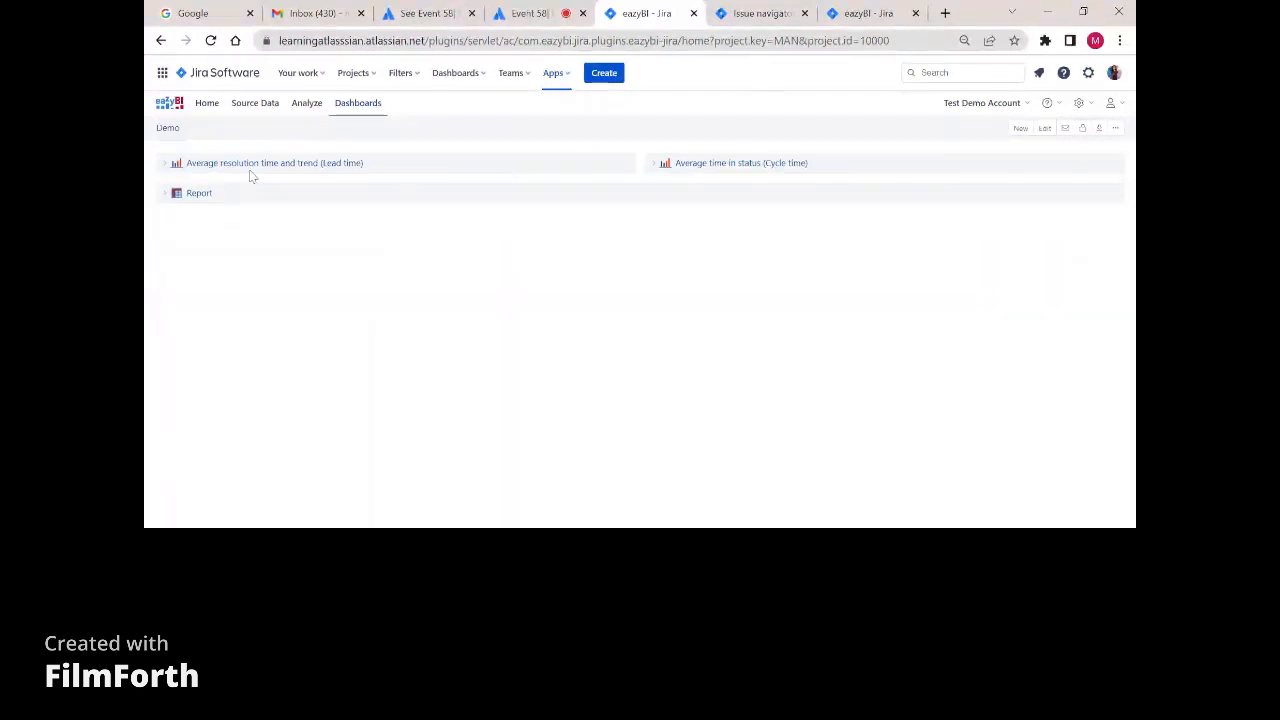
{"action": "left_click", "coordinate": [1044, 128]}
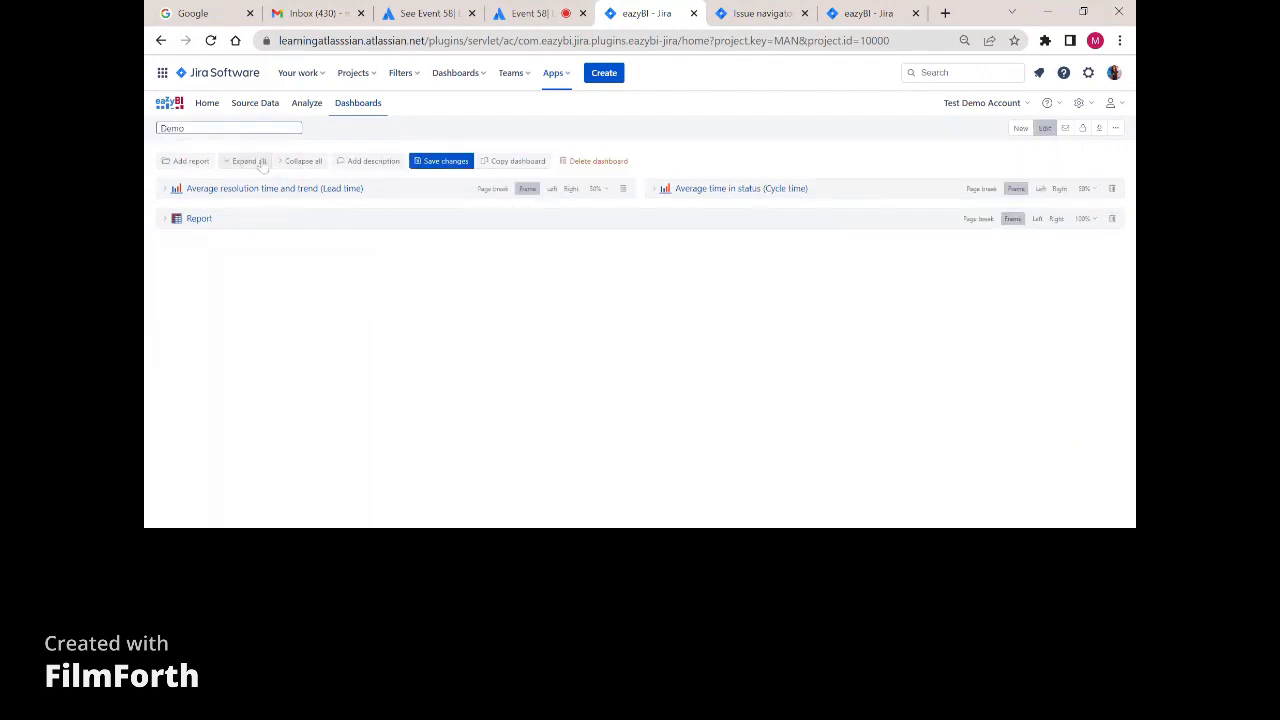
{"action": "left_click", "coordinate": [442, 162]}
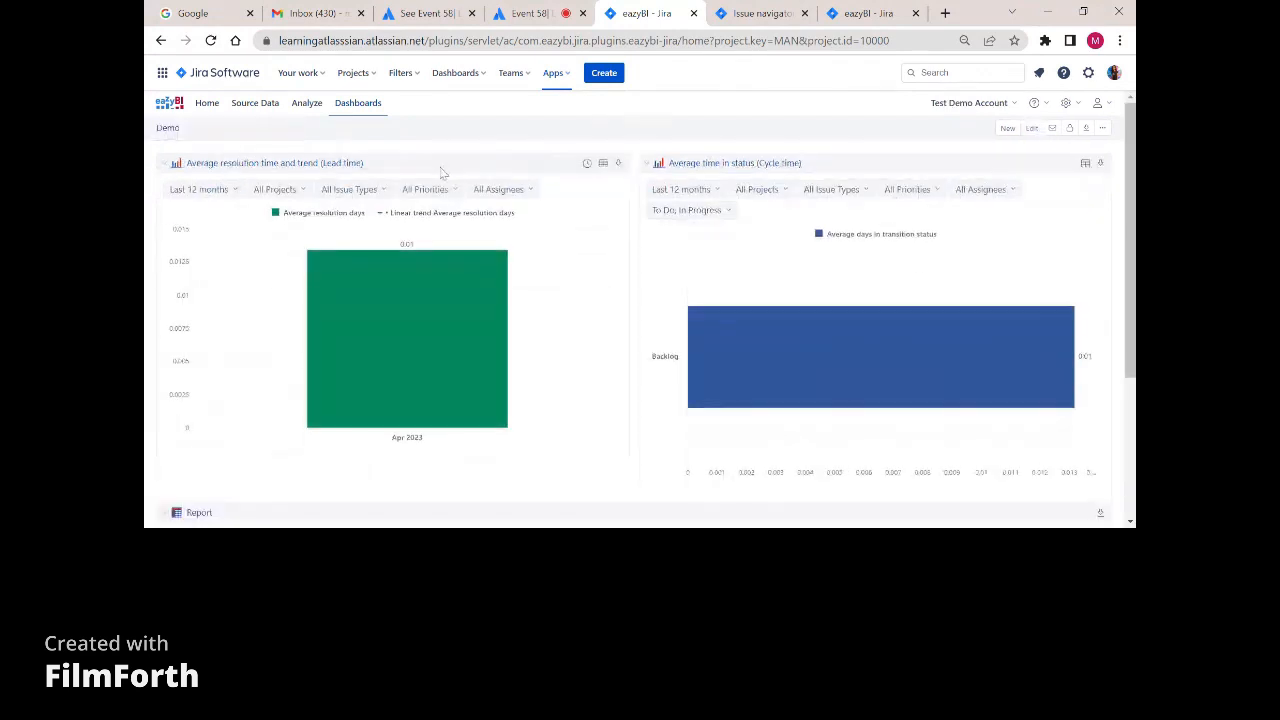
{"action": "scroll", "coordinate": [494, 360], "scroll_direction": "down", "scroll_amount": 4}
{"action": "scroll", "coordinate": [452, 326], "scroll_direction": "up", "scroll_amount": 4}
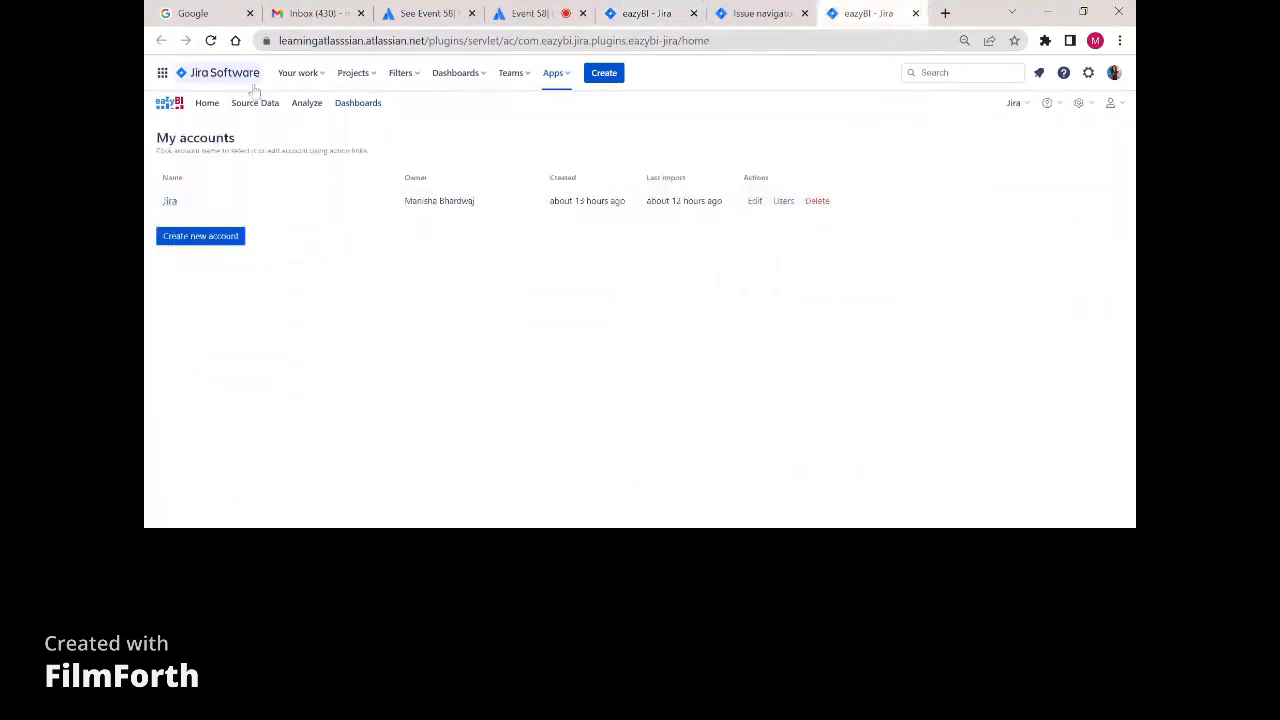
Create a private Jira dashboard named Demo from the Jira home page.
{"action": "left_click", "coordinate": [245, 78]}
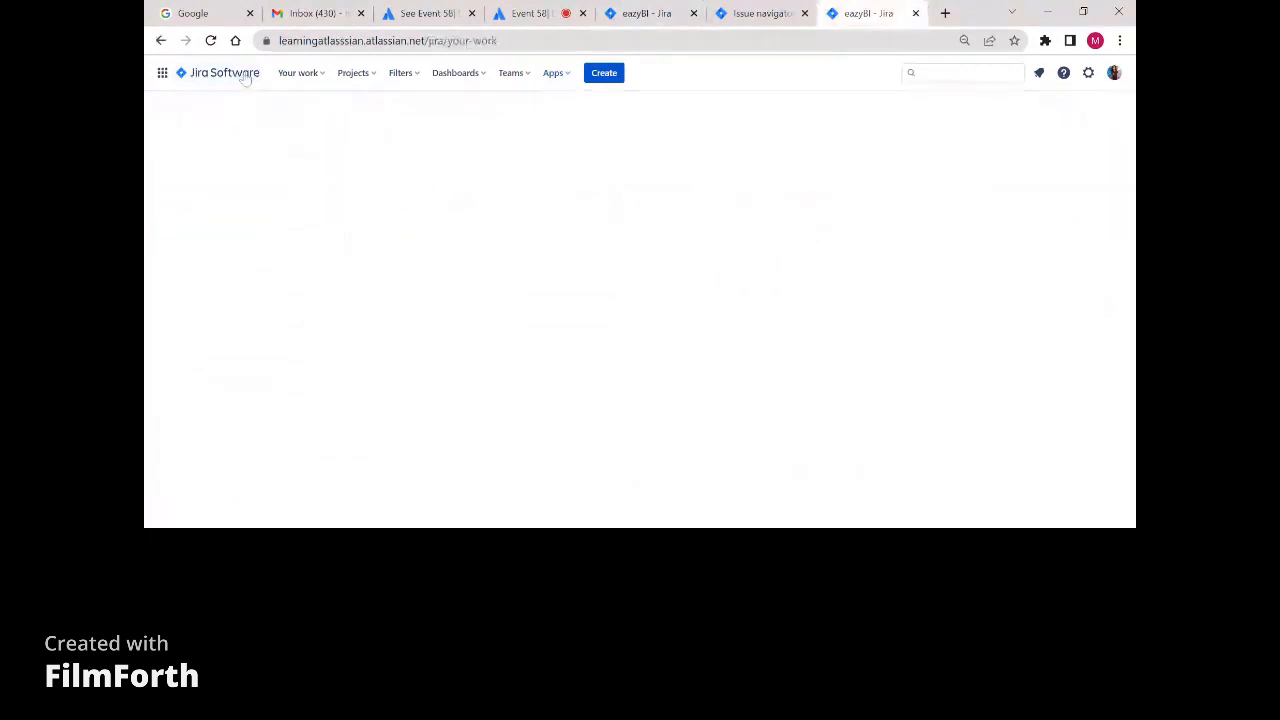
{"action": "left_click", "coordinate": [470, 75]}
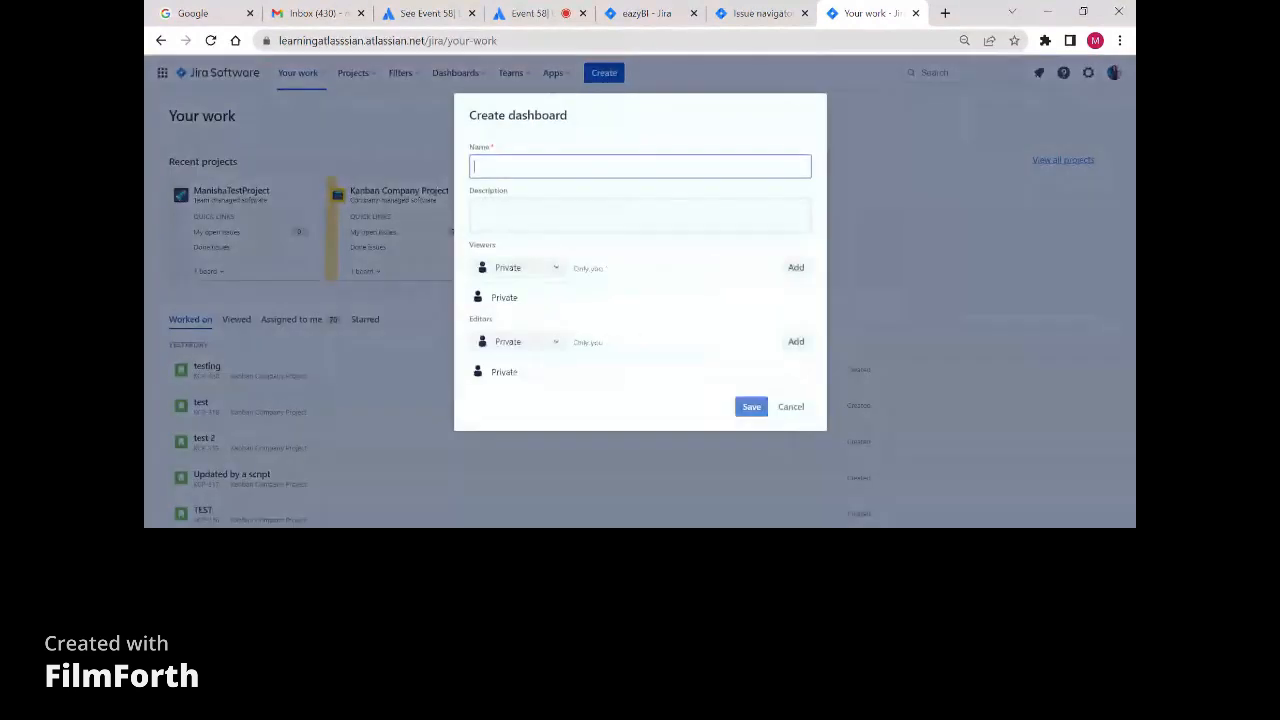
{"action": "type", "text": "Demo"}
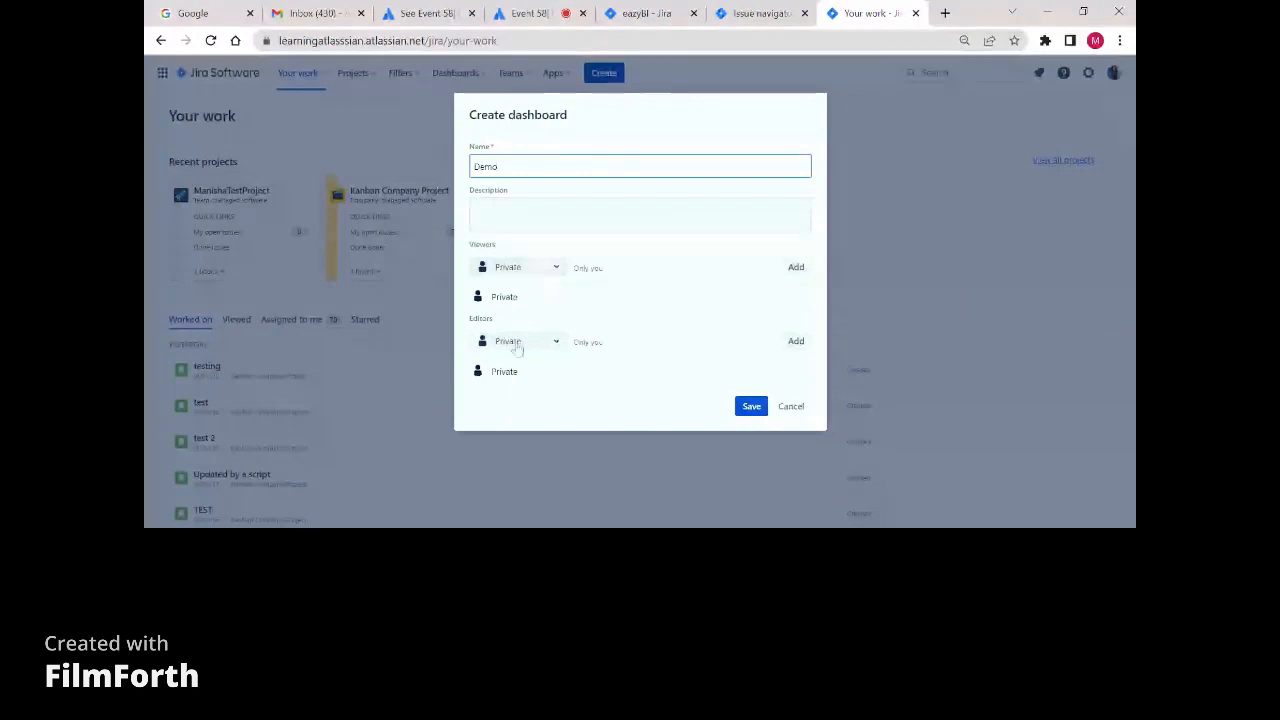
{"action": "left_click", "coordinate": [750, 407]}
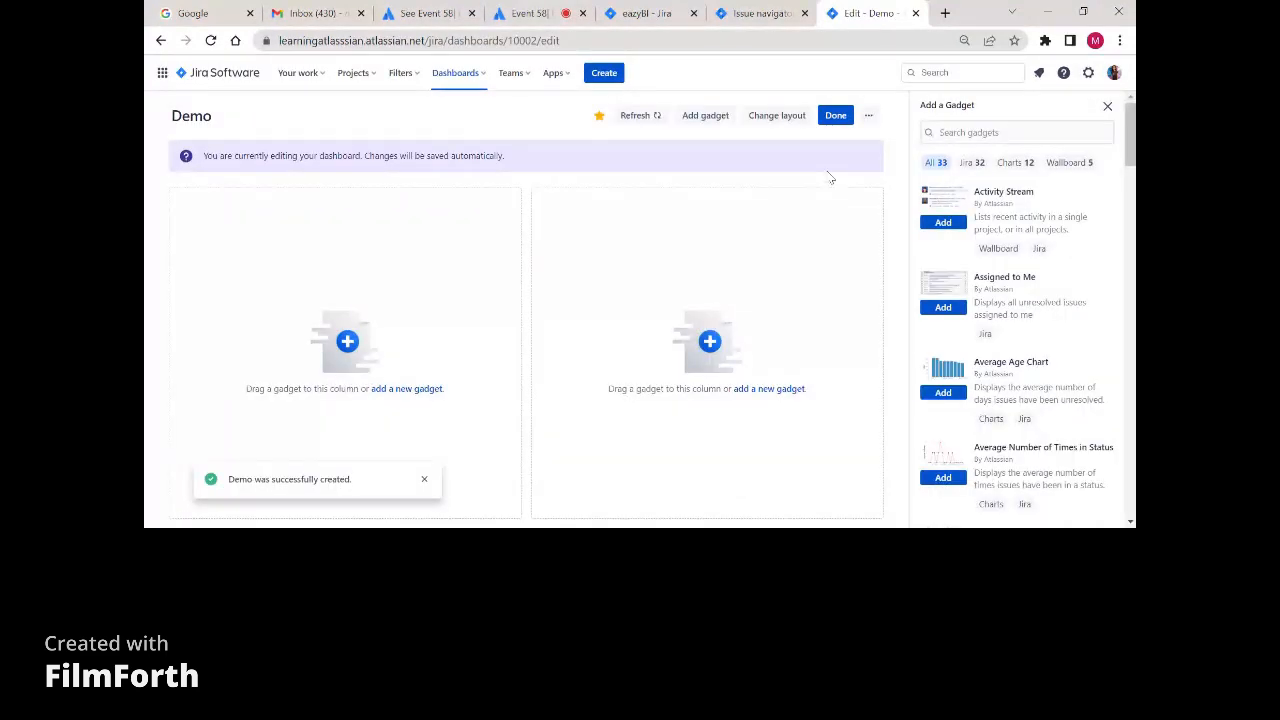
Add an eazyBI dashboard gadget to the Jira dashboard and select the Demo dashboard from Test Demo Account.
{"action": "left_click", "coordinate": [1015, 132]}
{"action": "type", "text": "eazy"}
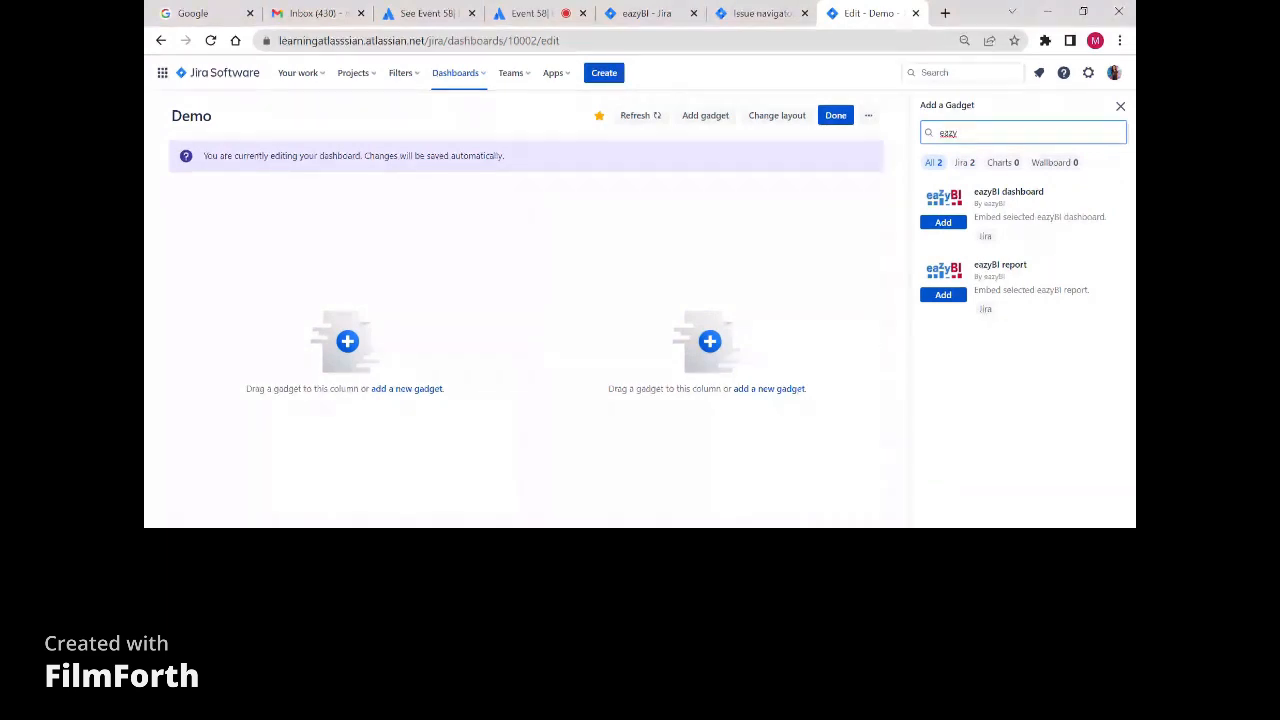
{"action": "left_click", "coordinate": [958, 223]}
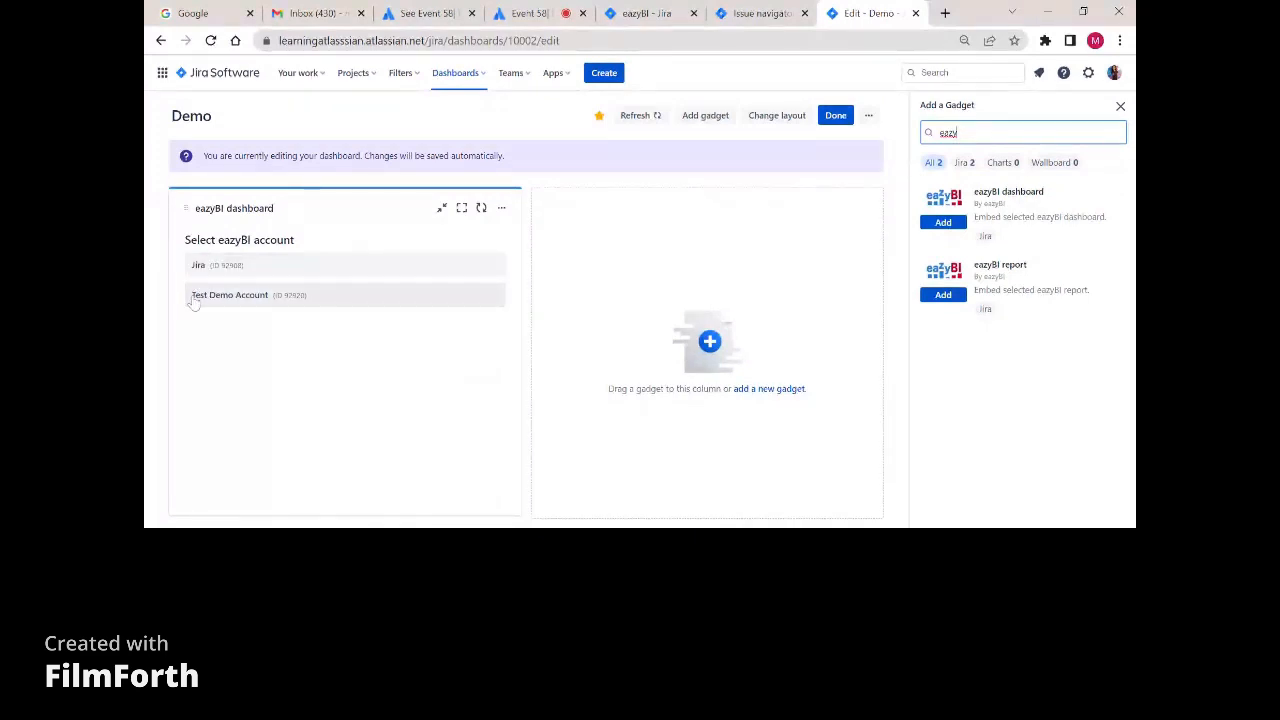
{"action": "left_click", "coordinate": [195, 298]}
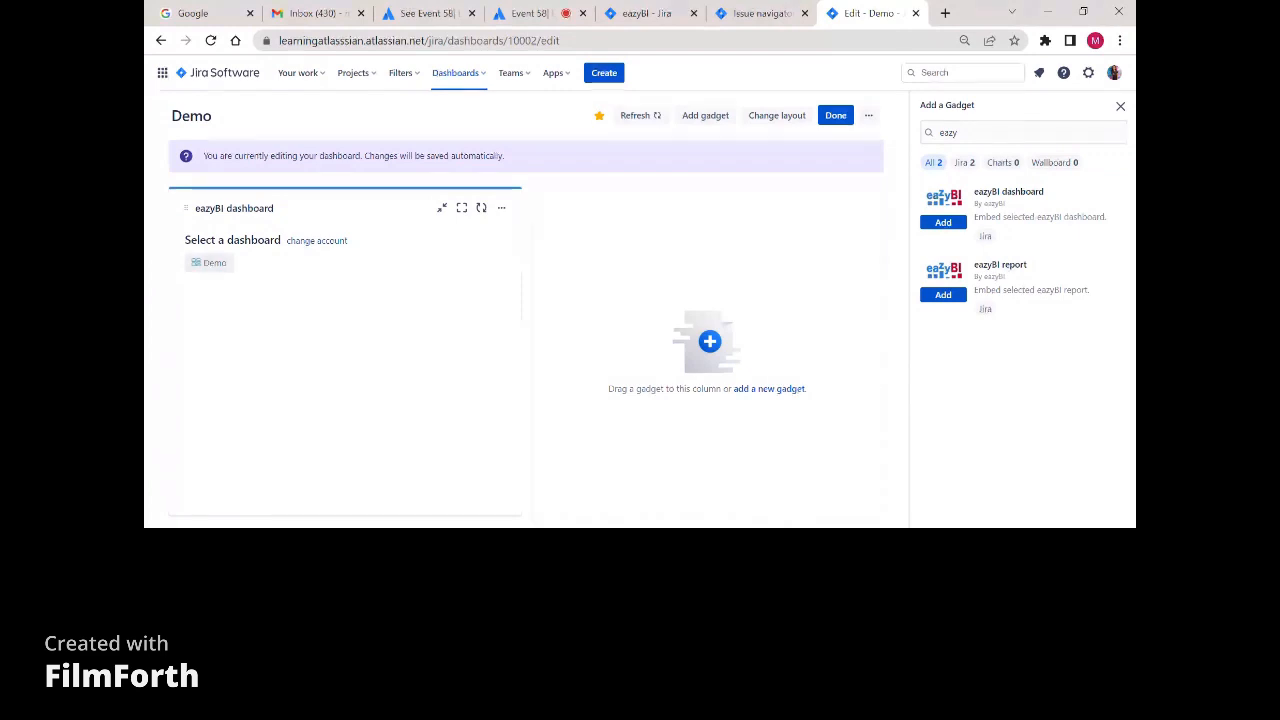
{"action": "left_click", "coordinate": [210, 263]}
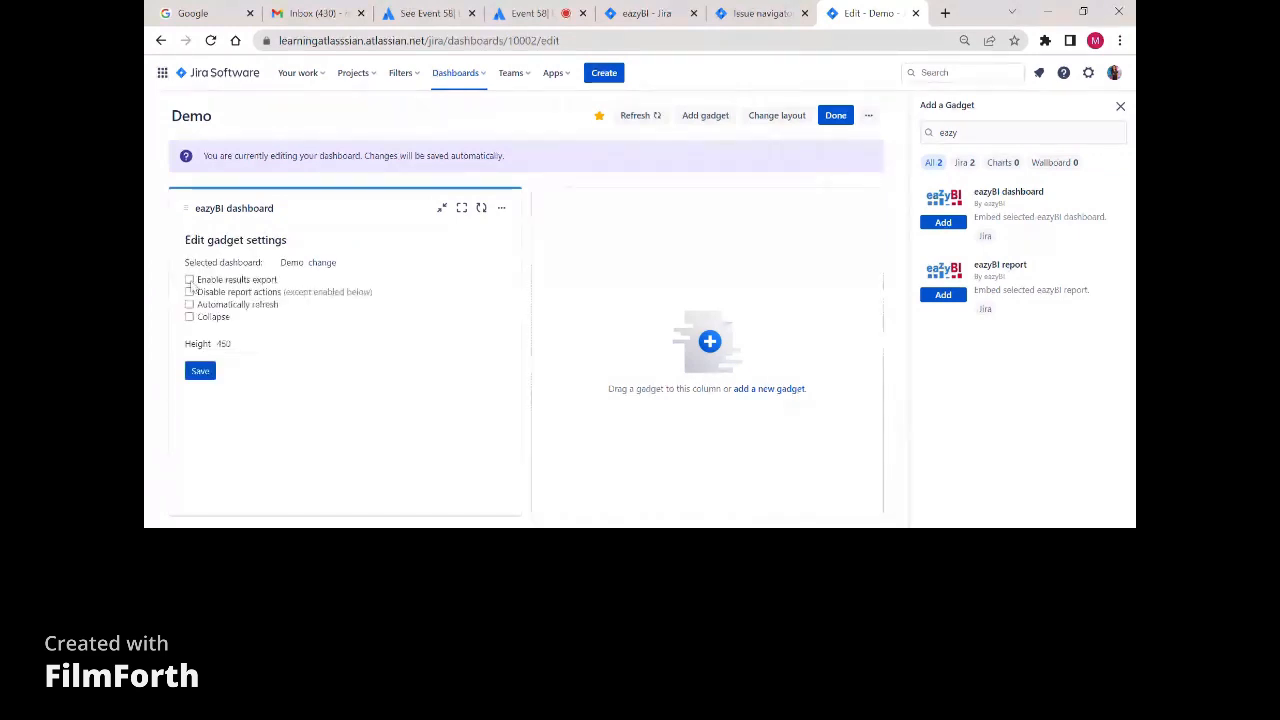
Enable results export and automatic refresh for the eazyBI gadget and save its settings.
{"action": "left_click", "coordinate": [189, 280]}
{"action": "left_click", "coordinate": [189, 304]}
{"action": "left_click", "coordinate": [200, 392]}
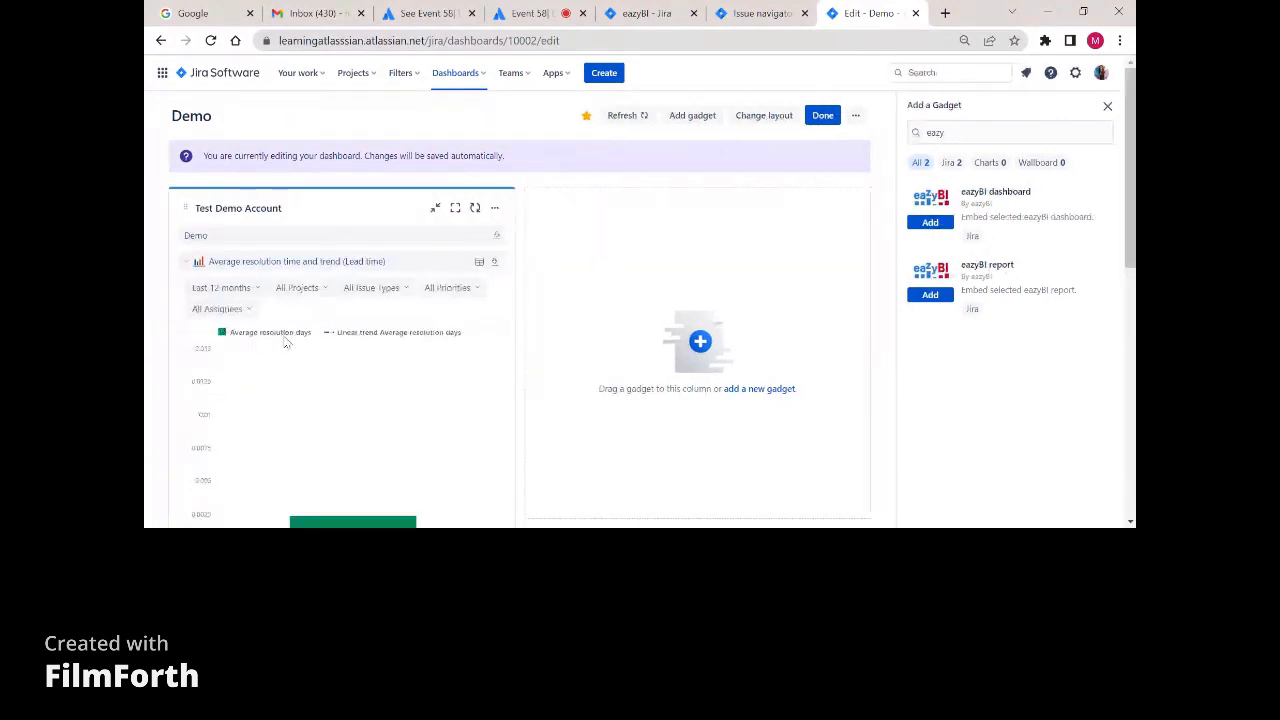
Maximize the eazyBI gadget to check its reports, finish editing the Jira dashboard and maximize the gadget again.
{"action": "left_click", "coordinate": [455, 207]}
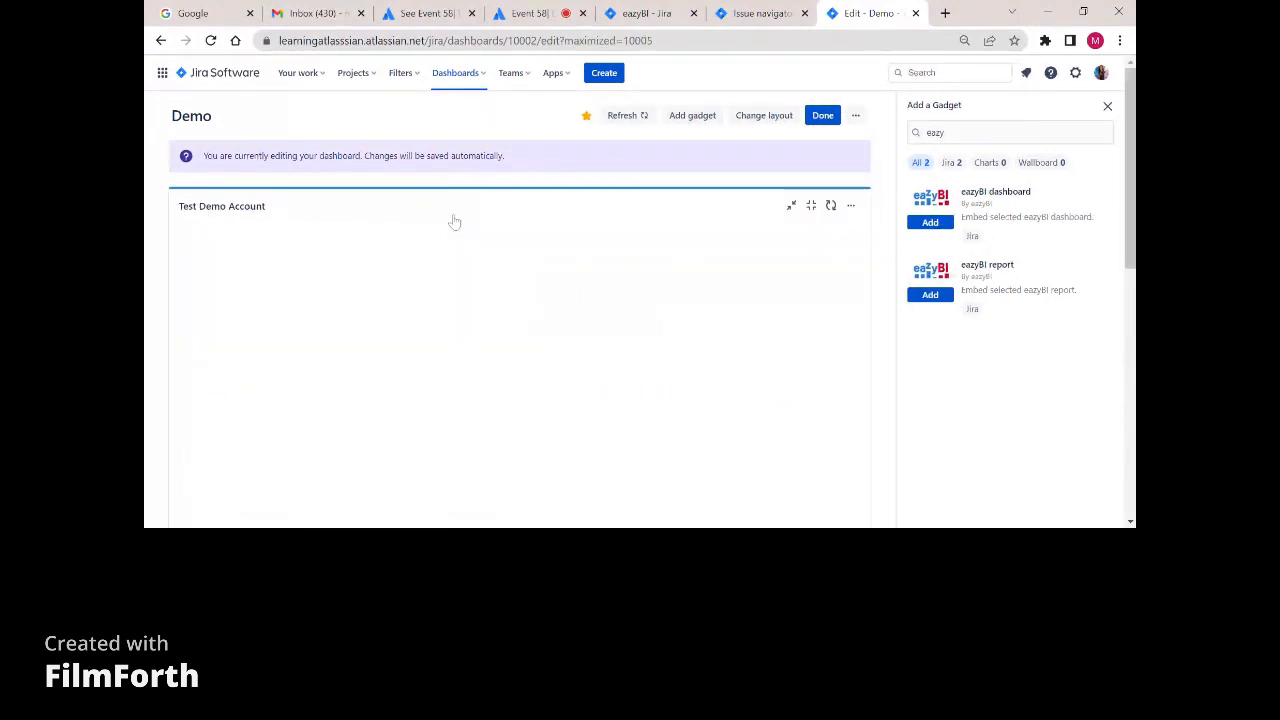
{"action": "left_click", "coordinate": [1108, 105]}
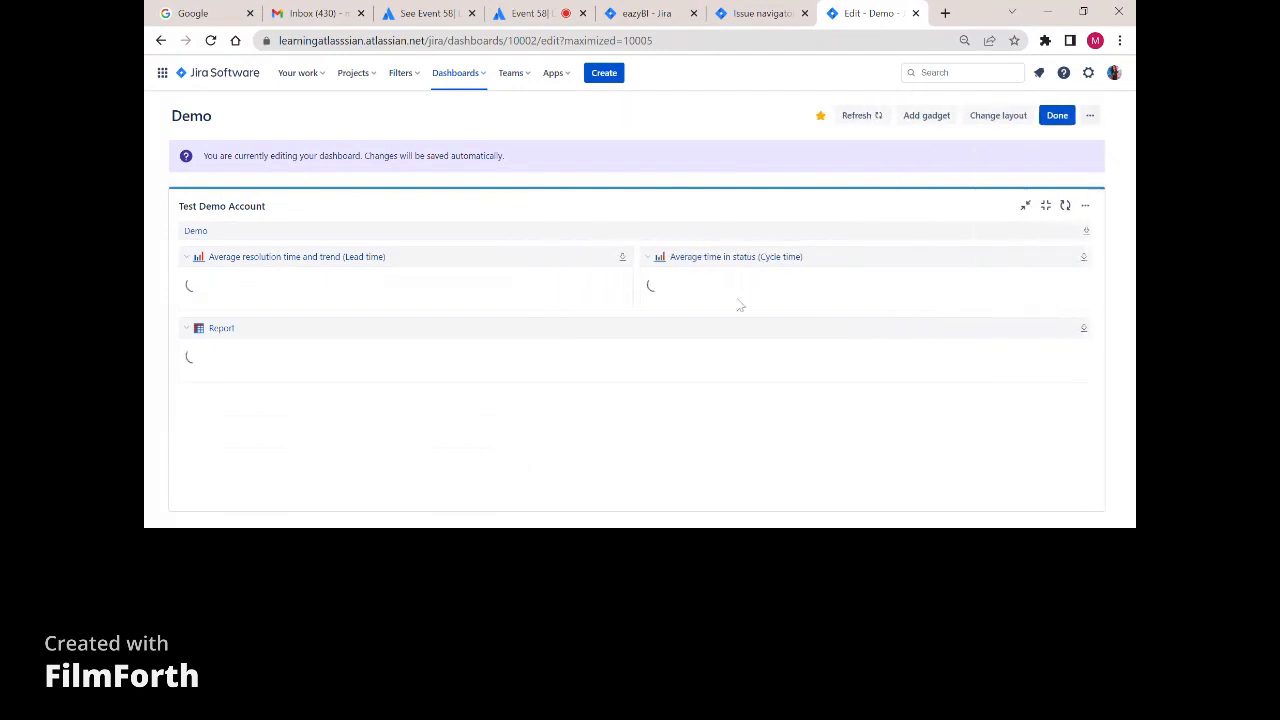
{"action": "scroll", "coordinate": [172, 291], "scroll_direction": "down", "scroll_amount": 3}
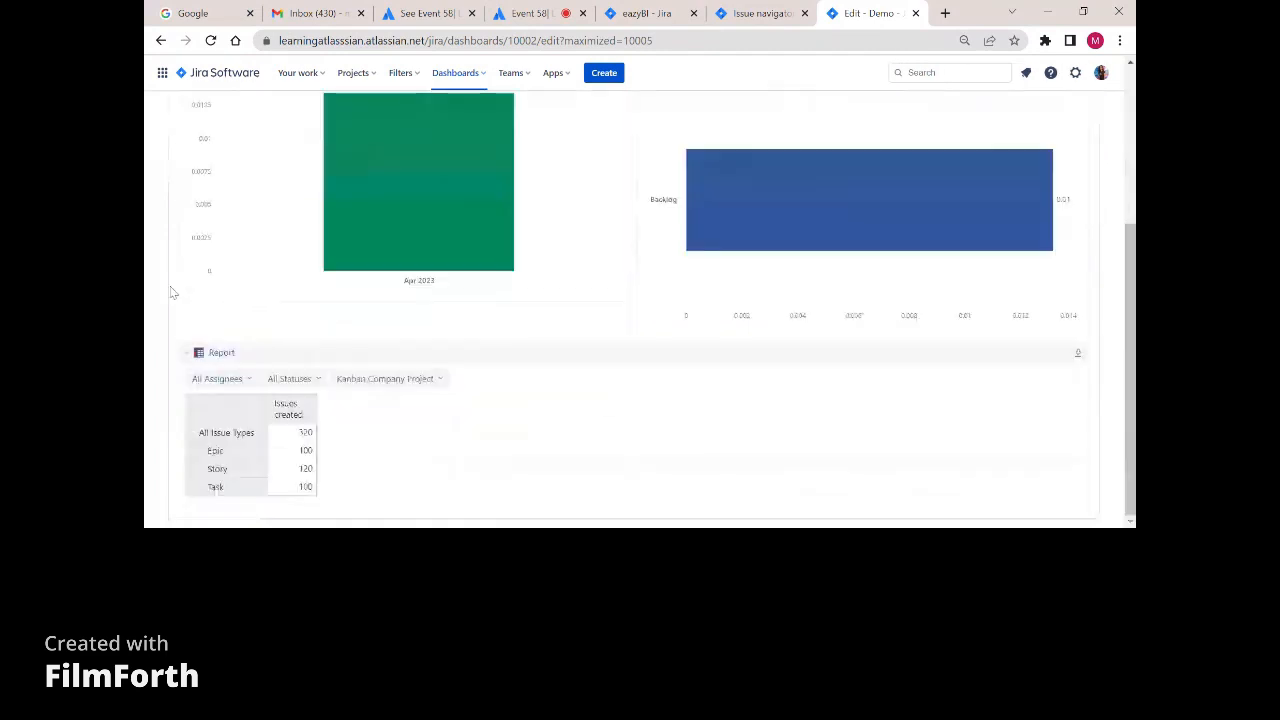
{"action": "scroll", "coordinate": [170, 289], "scroll_direction": "up", "scroll_amount": 3}
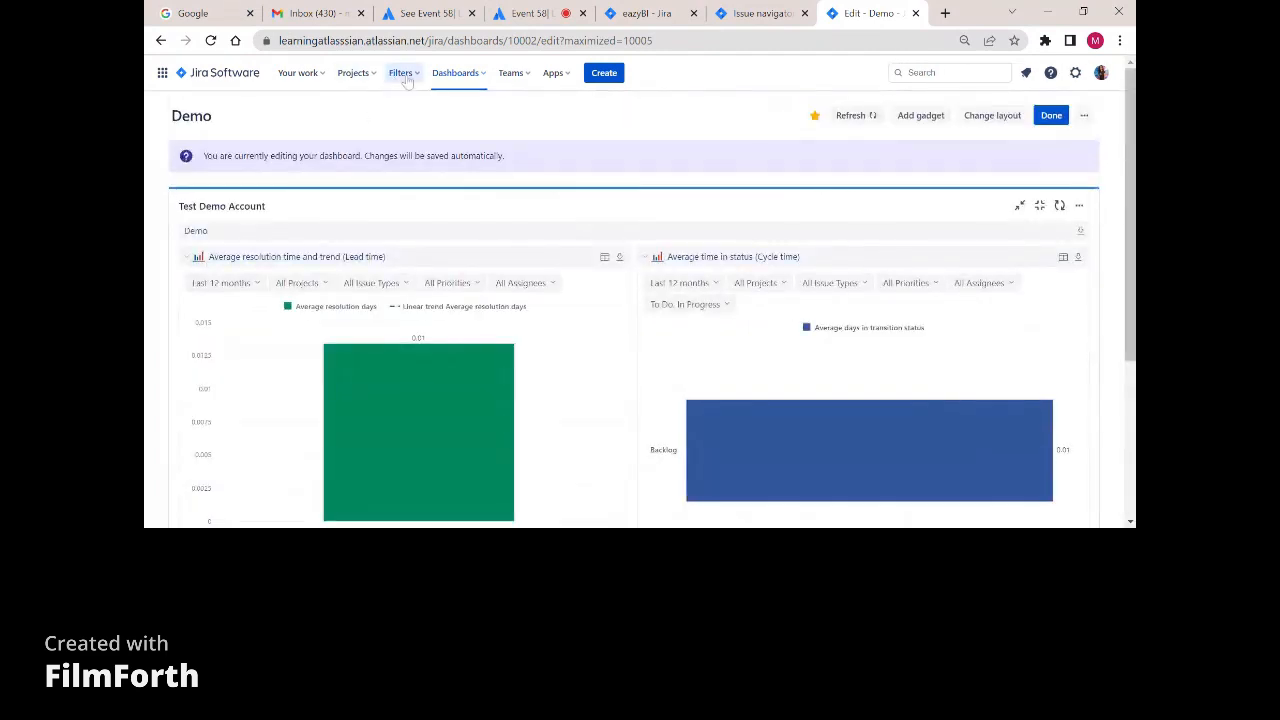
{"action": "left_click", "coordinate": [1049, 120]}
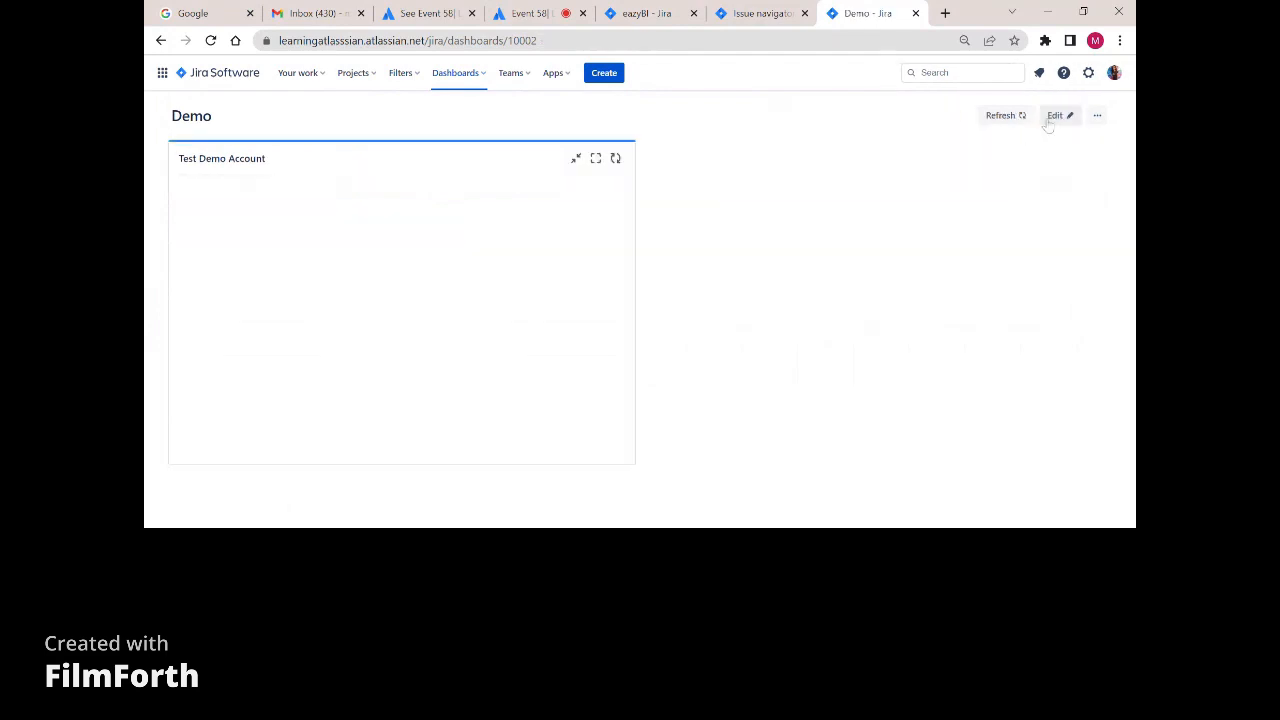
{"action": "left_click", "coordinate": [595, 159]}
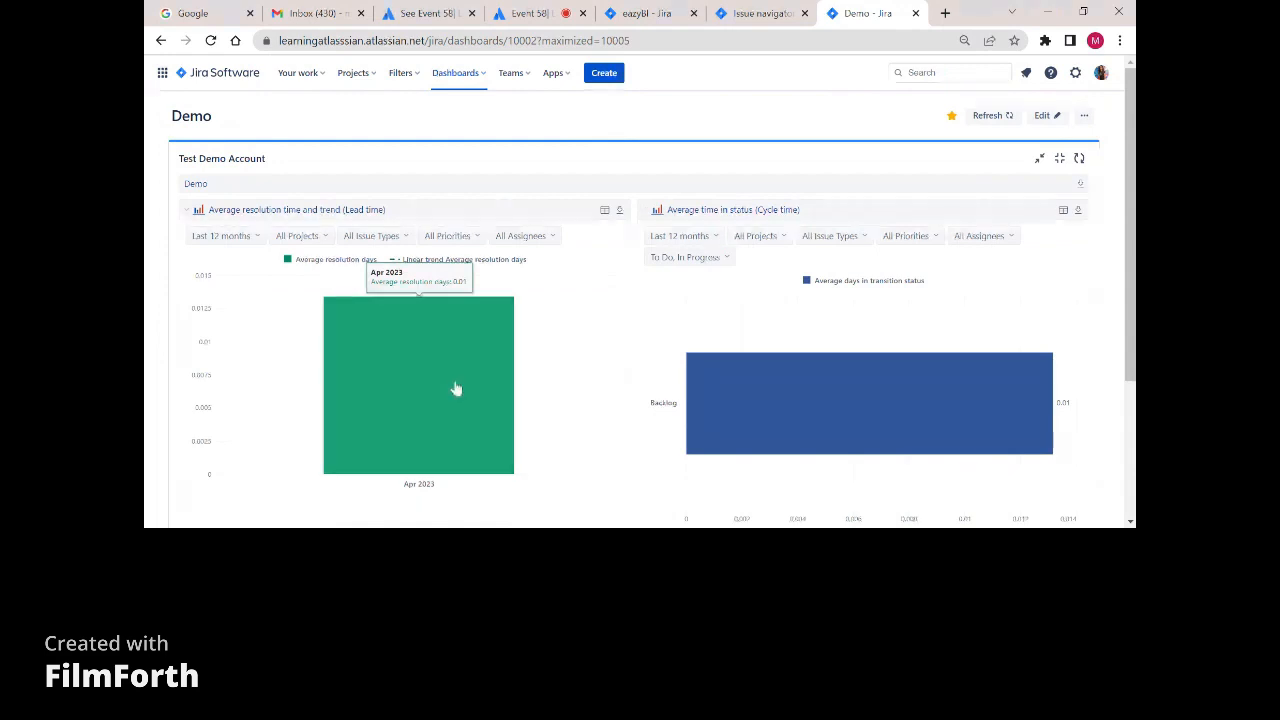
In the Jira eazyBI account, export the definition of the Priority Wise Report and copy it to the clipboard.
{"action": "left_click", "coordinate": [644, 14]}
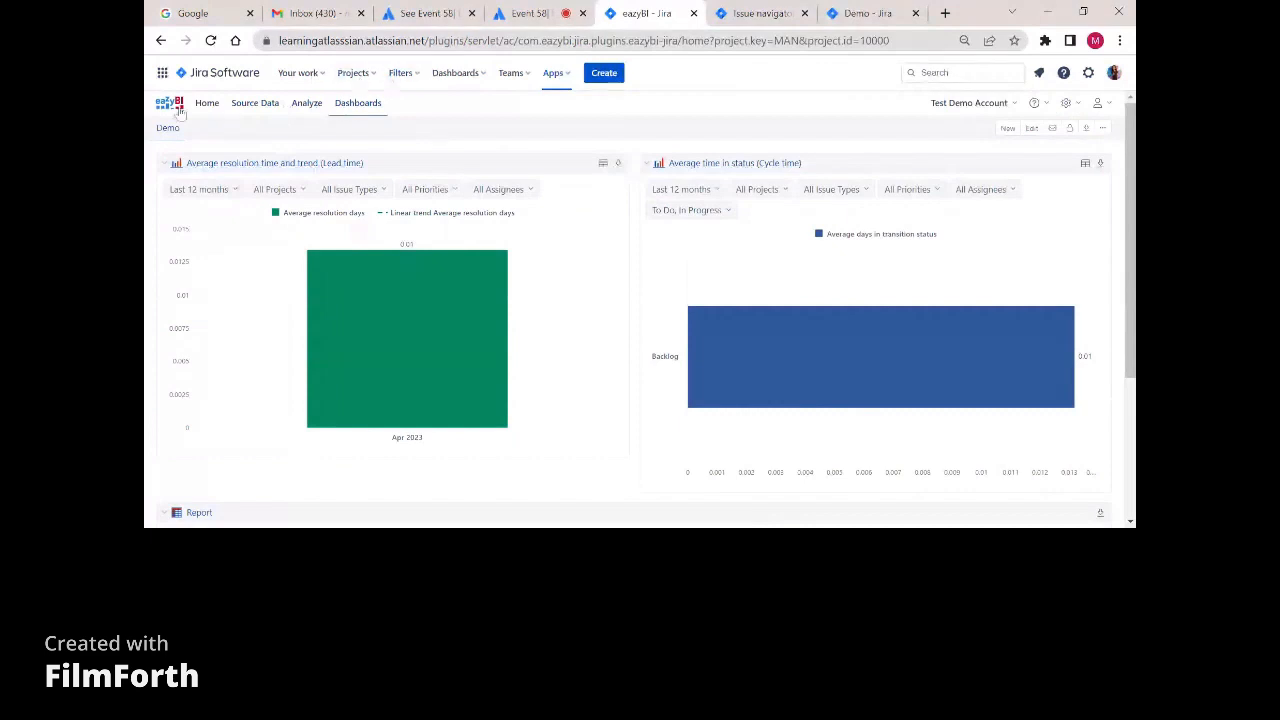
{"action": "left_click", "coordinate": [940, 105]}
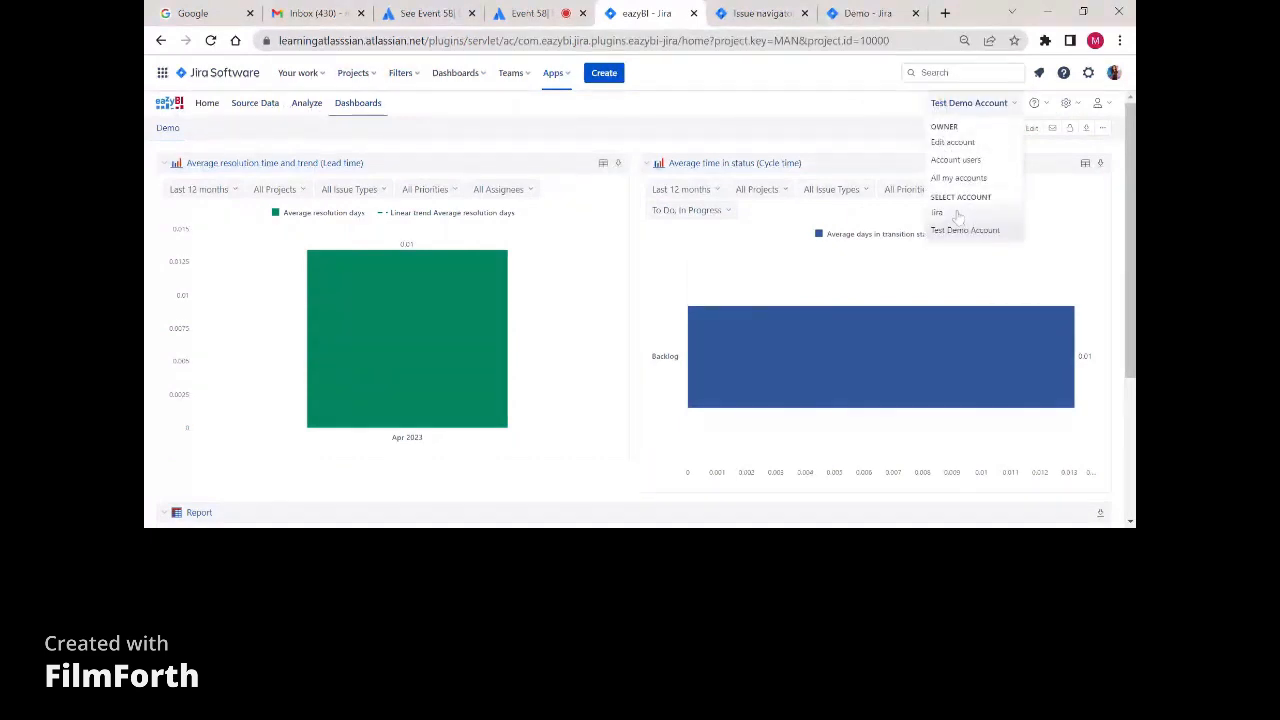
{"action": "left_click", "coordinate": [957, 217]}
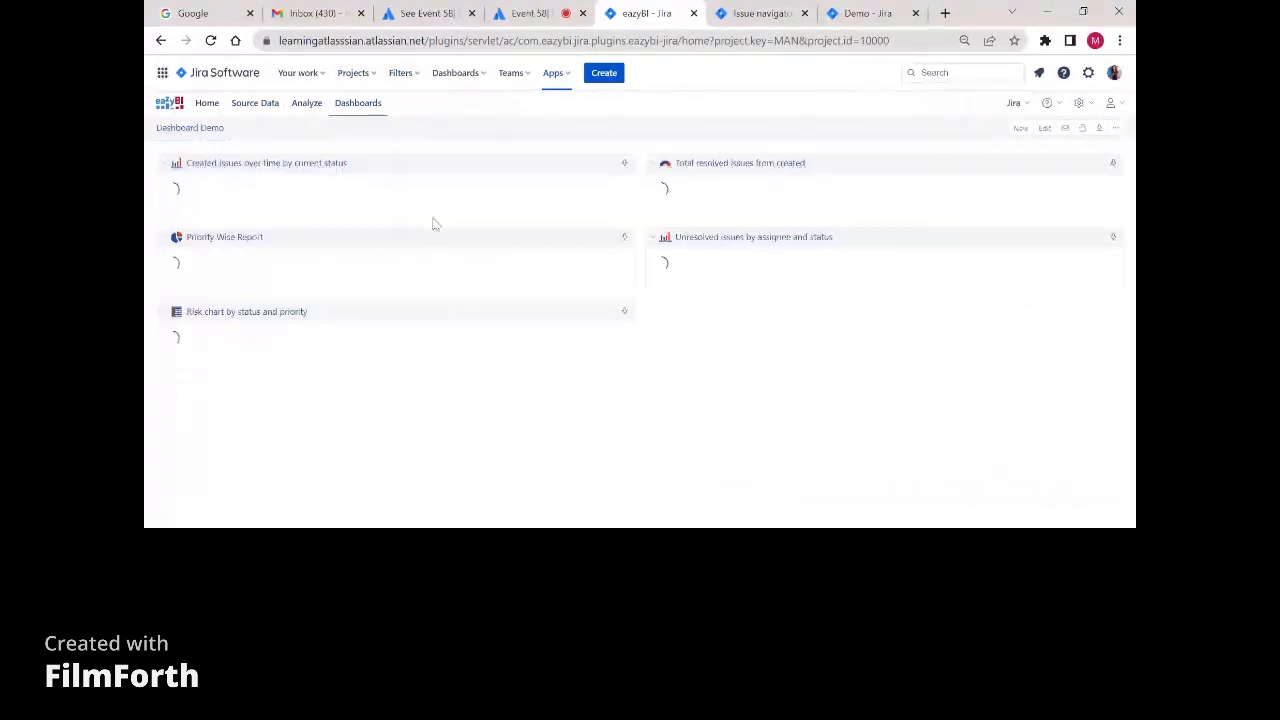
{"action": "left_click", "coordinate": [306, 104]}
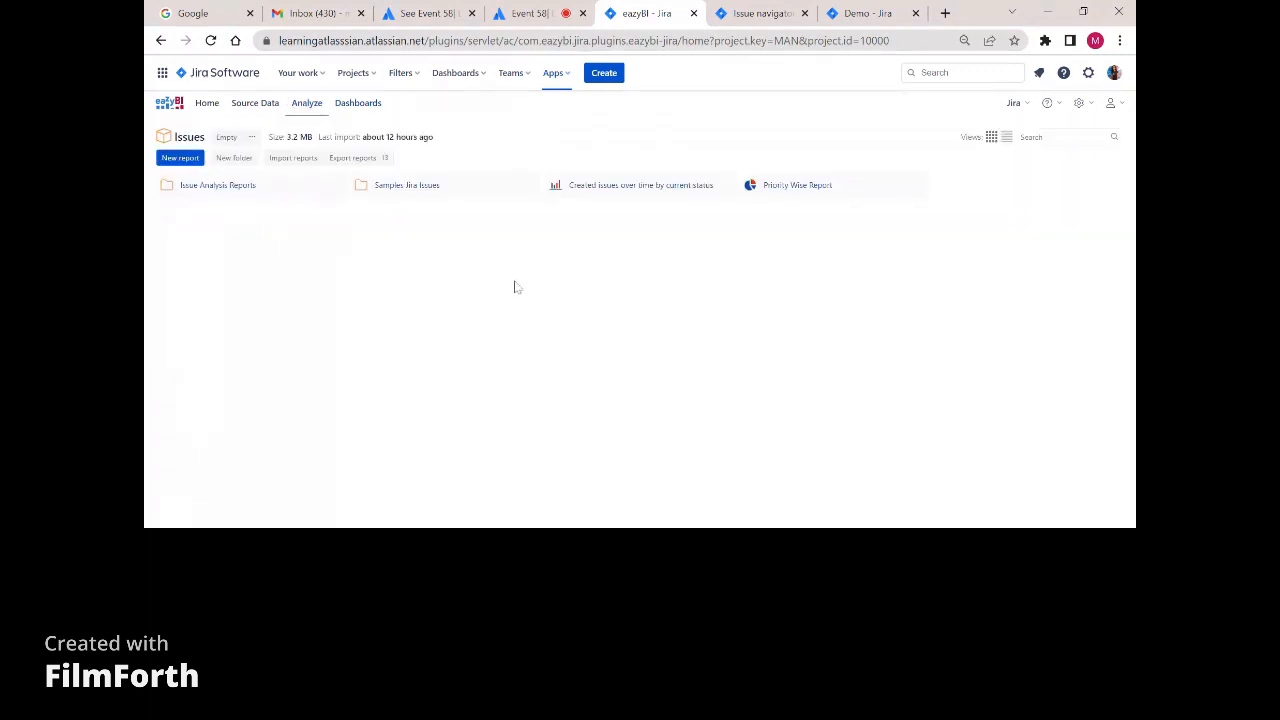
{"action": "left_click", "coordinate": [751, 190]}
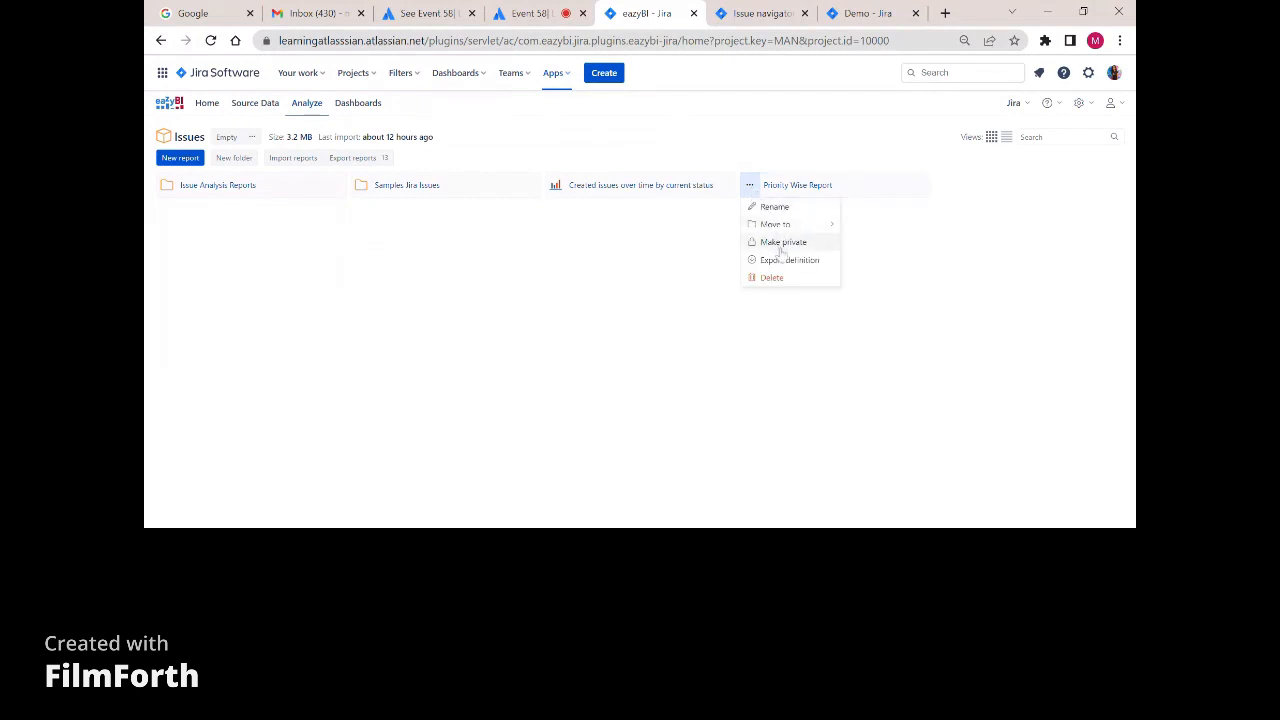
{"action": "left_click", "coordinate": [781, 259]}
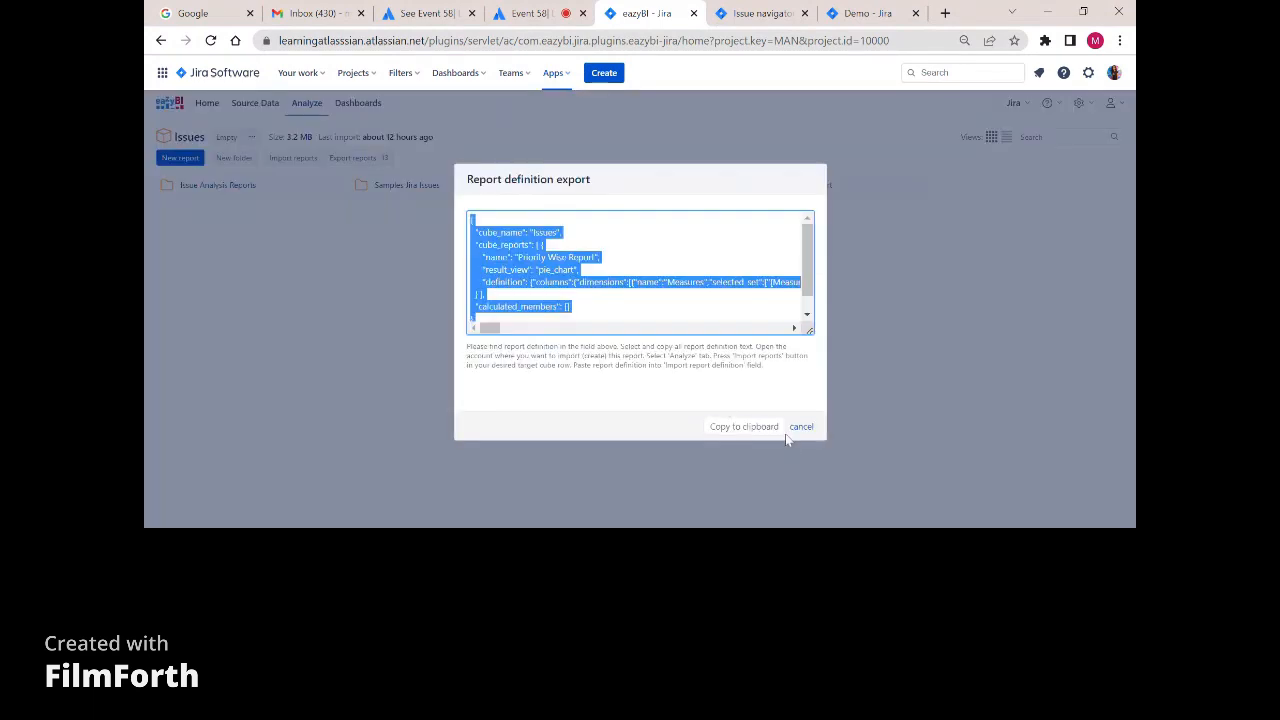
{"action": "left_click", "coordinate": [758, 428]}
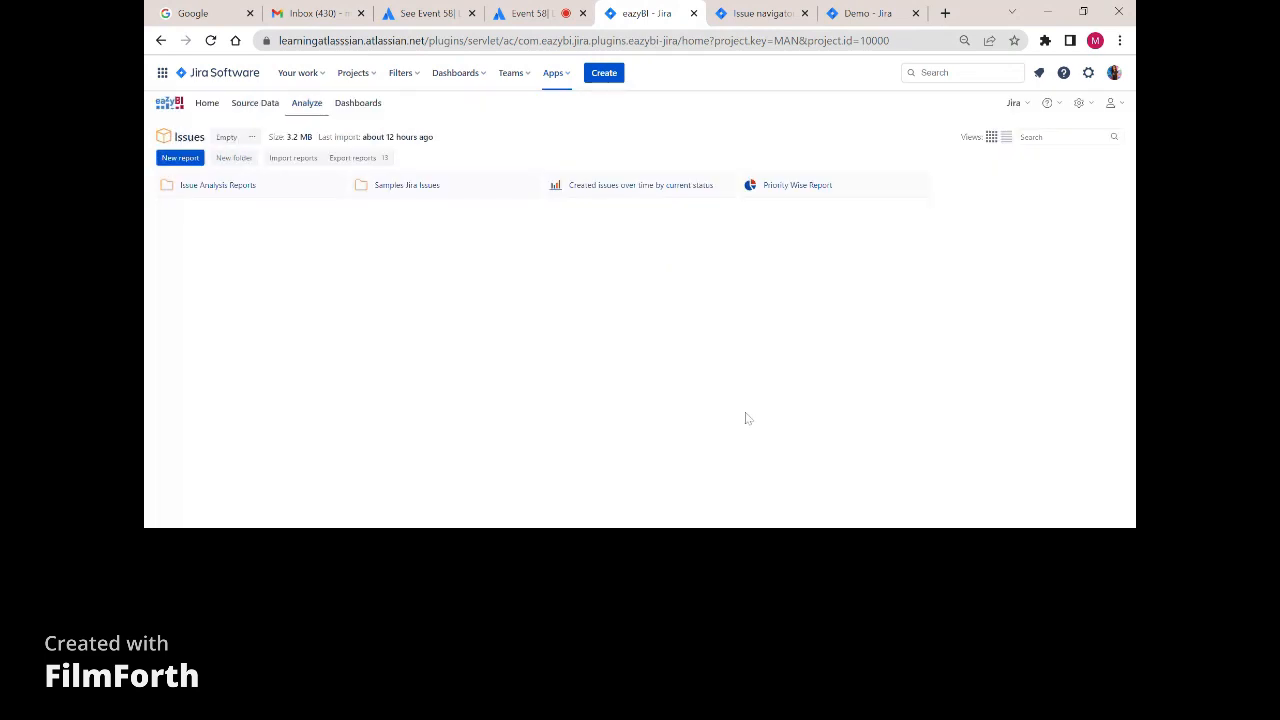
Open Test Demo Account in a separate browser tab and import the copied report definition into its Issues cube.
{"action": "left_click", "coordinate": [1021, 106]}
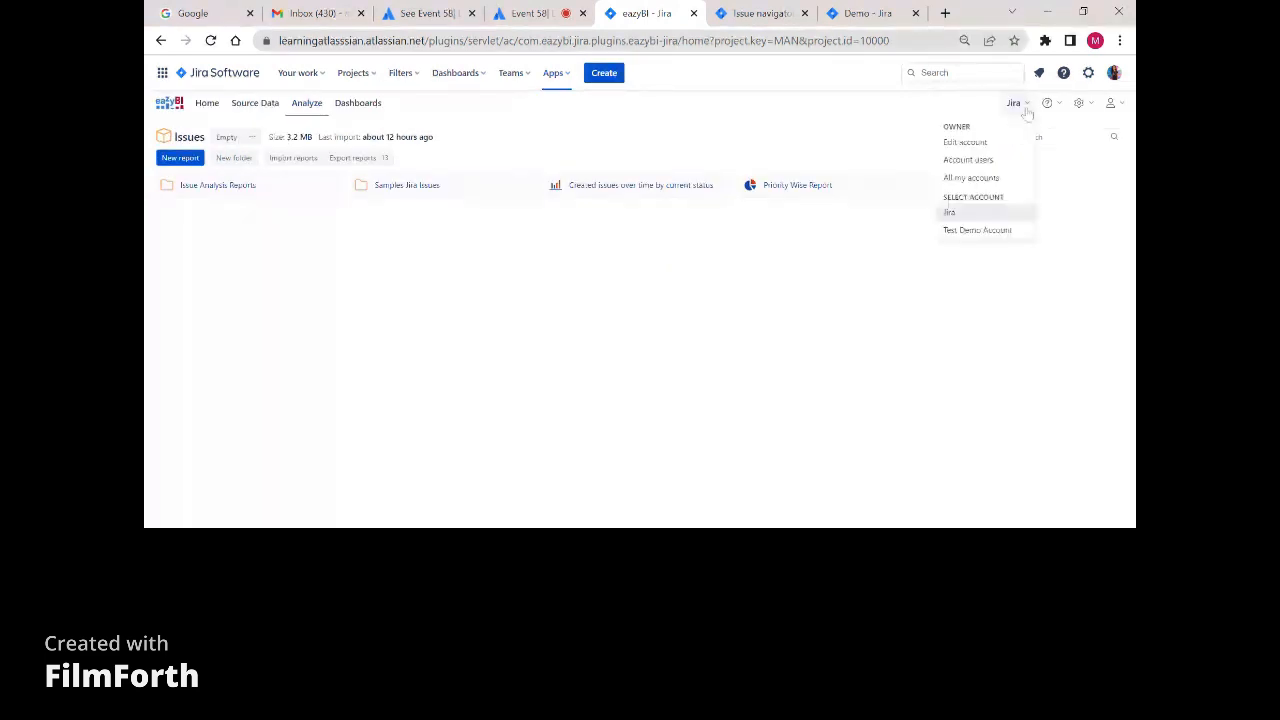
{"action": "left_click", "coordinate": [985, 228], "text": "ctrl"}
{"action": "left_click", "coordinate": [752, 15]}
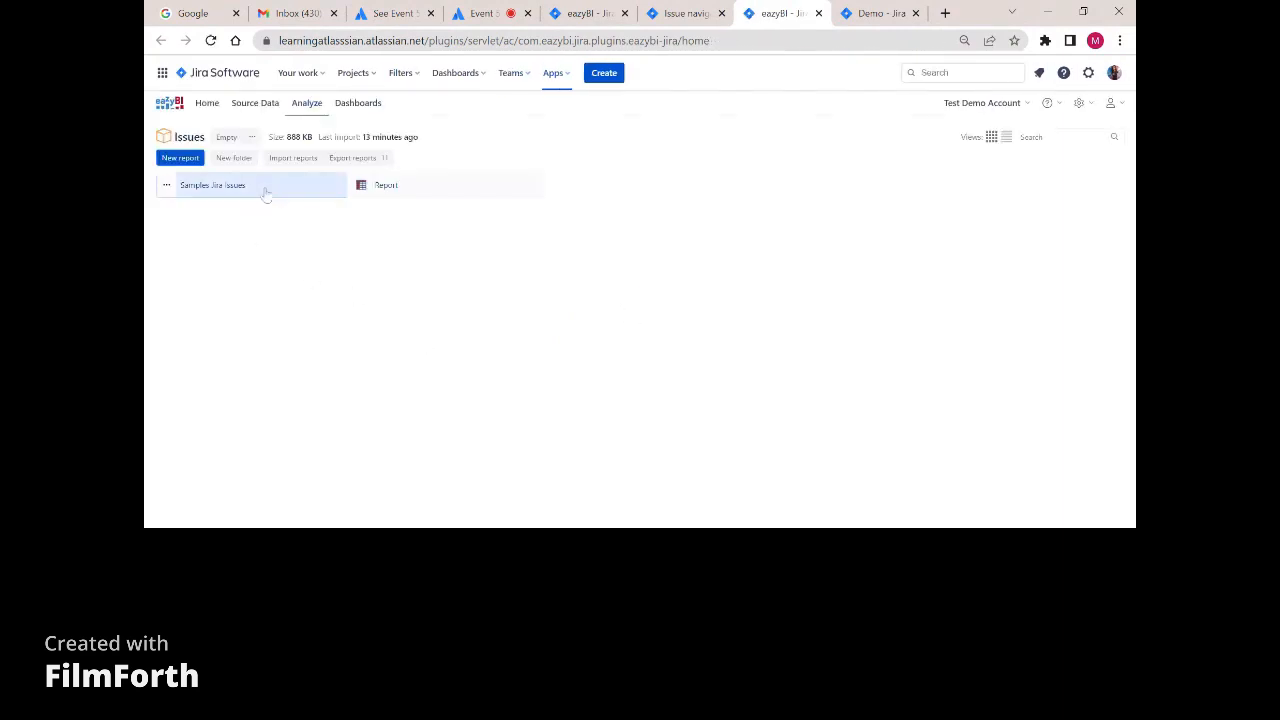
{"action": "left_click", "coordinate": [295, 158]}
{"action": "key", "text": "ctrl+v"}
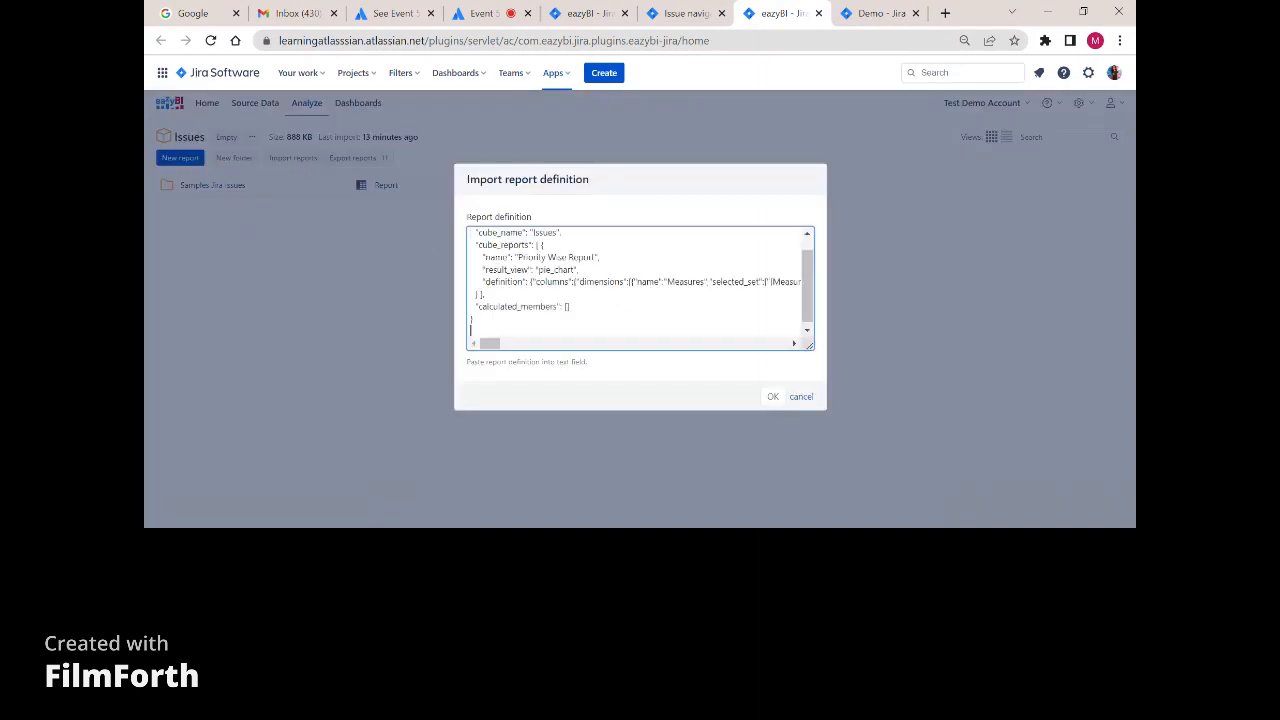
{"action": "left_click", "coordinate": [772, 400]}
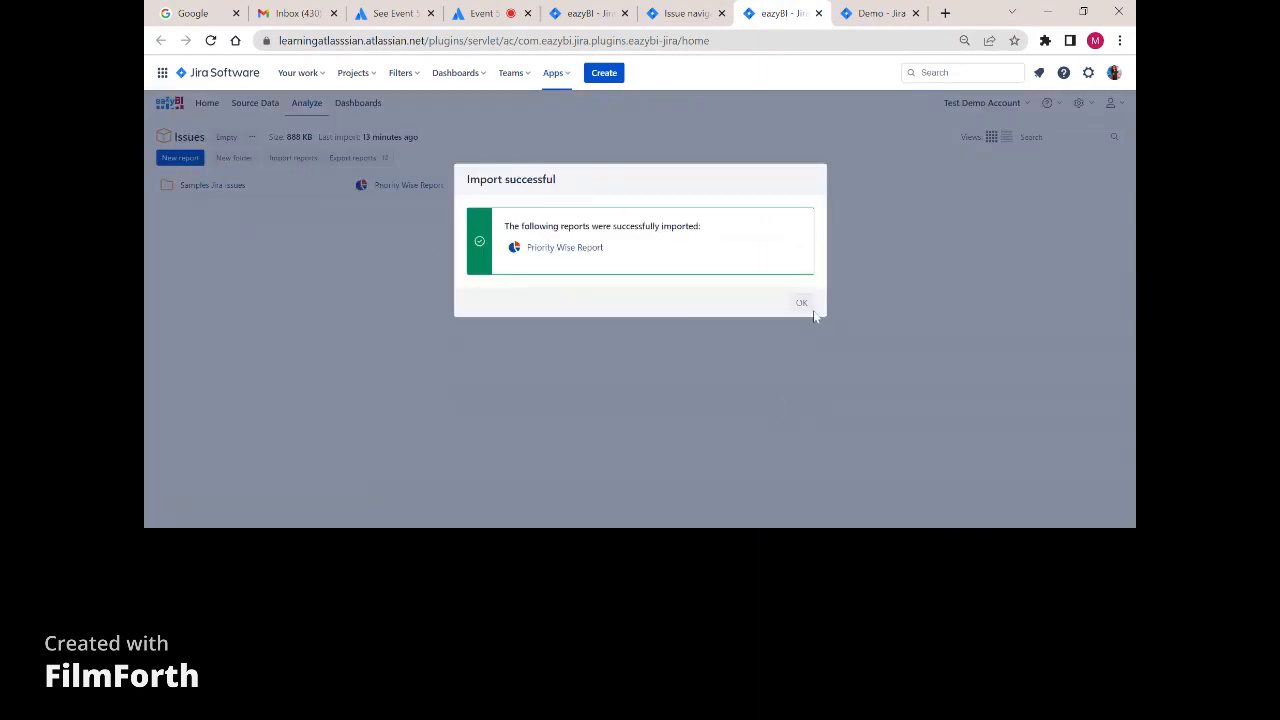
{"action": "left_click", "coordinate": [814, 310]}
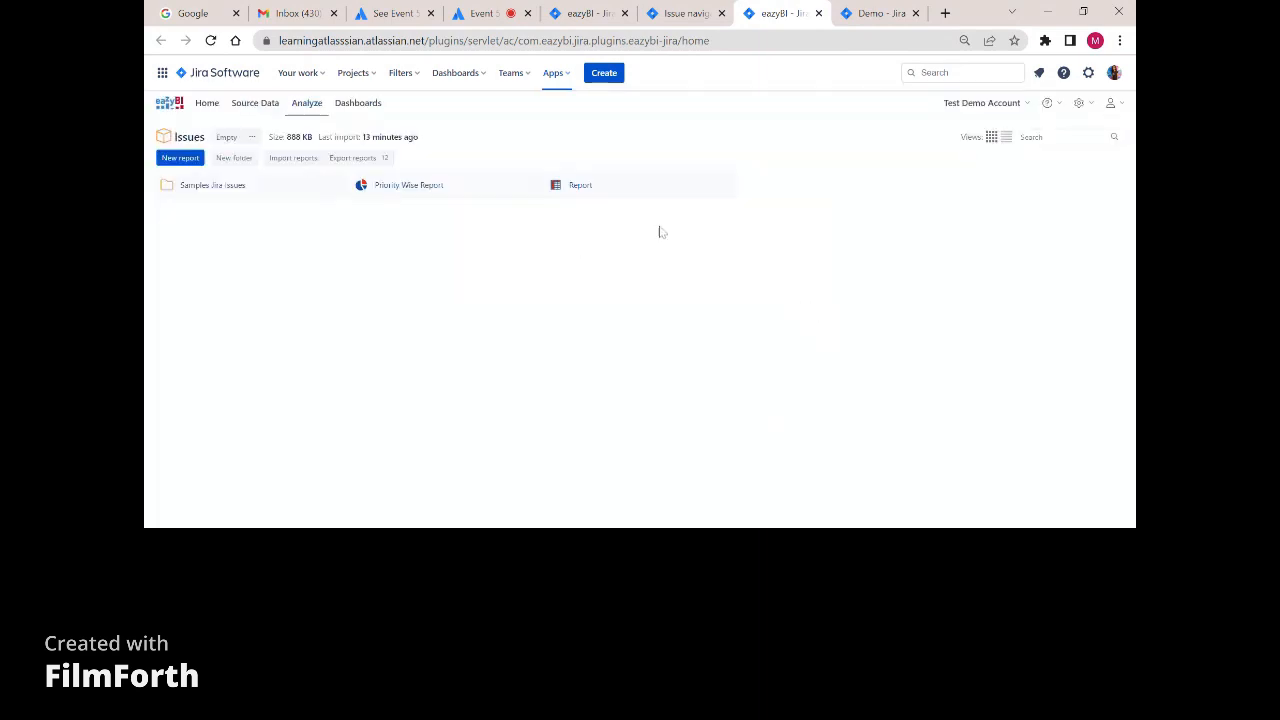
Open the imported Priority Wise Report and examine its pie chart of created issues by priority.
{"action": "left_click", "coordinate": [389, 194]}
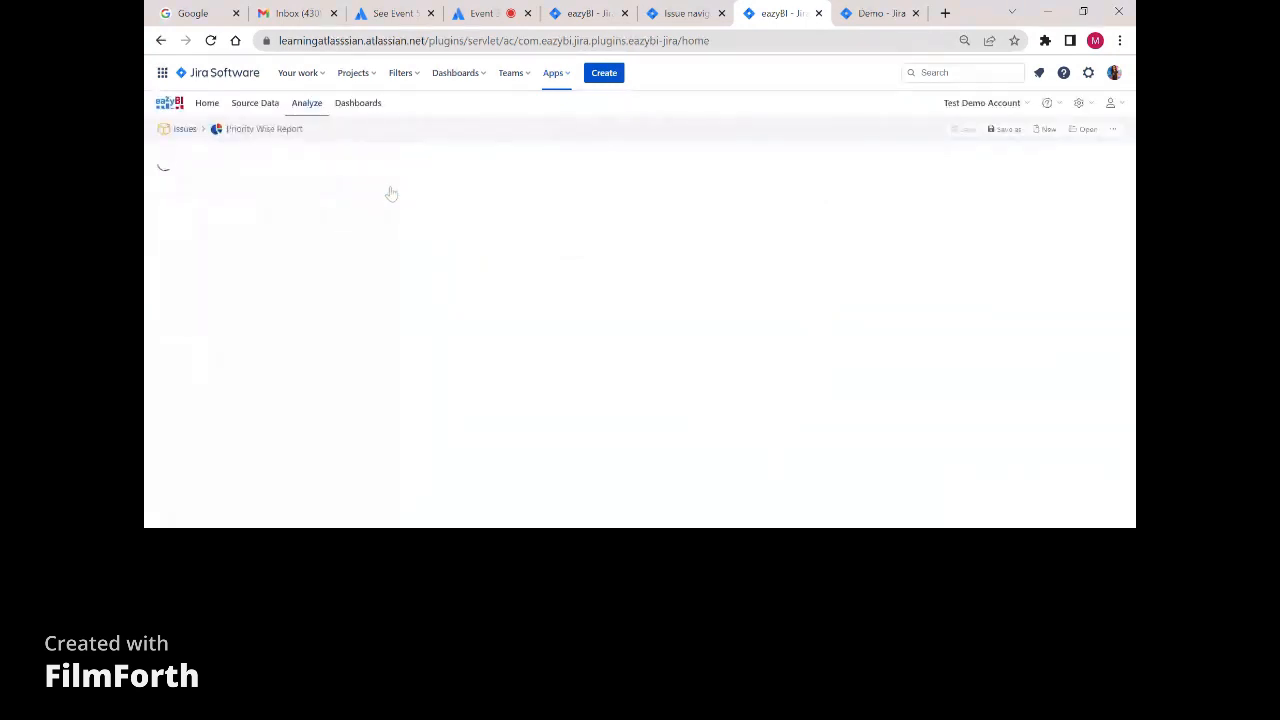
{"action": "scroll", "coordinate": [410, 345], "scroll_direction": "down", "scroll_amount": 2}
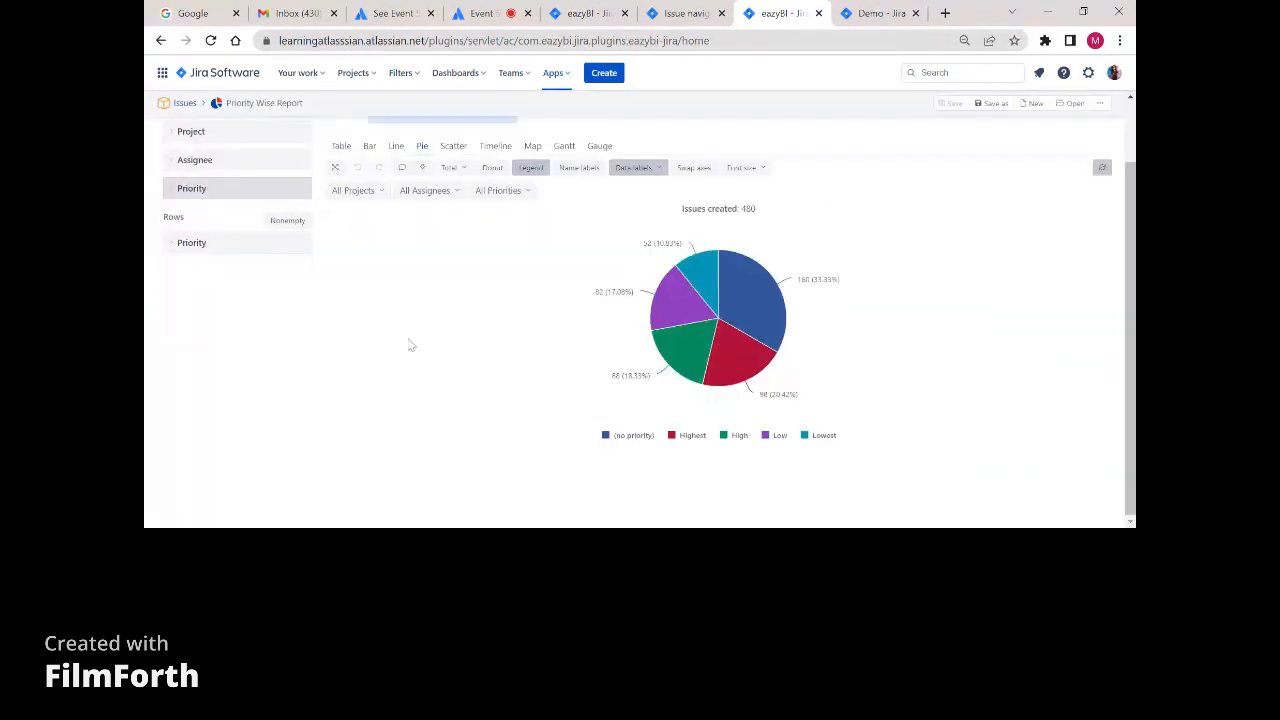
{"action": "scroll", "coordinate": [410, 345], "scroll_direction": "up", "scroll_amount": 2}
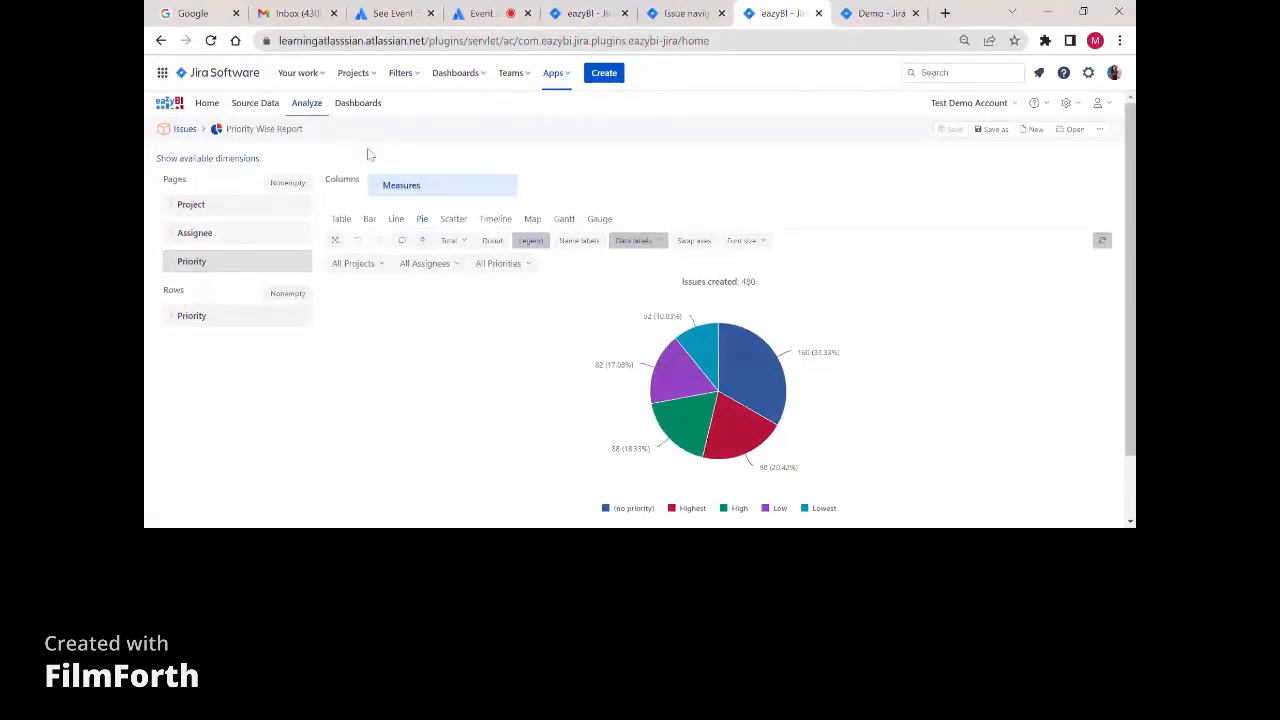
Open the Demo dashboard in Test Demo Account and view its options for exporting and importing dashboard definitions.
{"action": "left_click", "coordinate": [362, 104]}
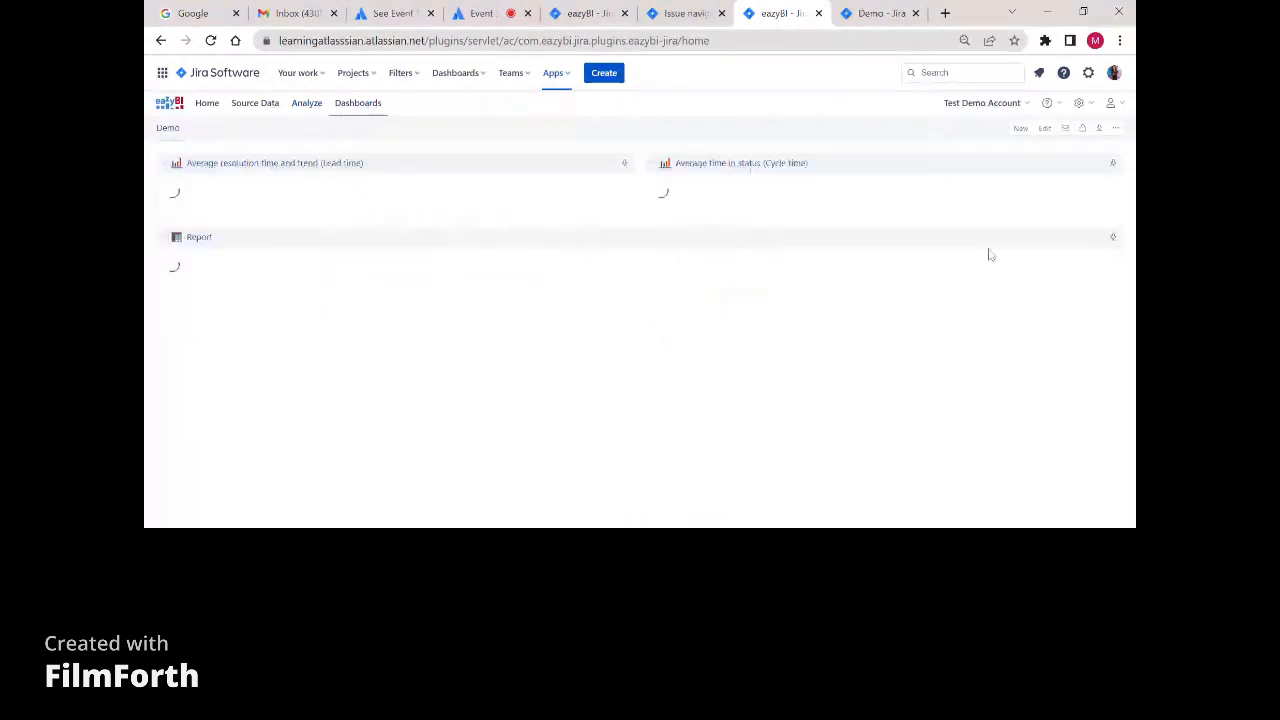
{"action": "left_click", "coordinate": [1102, 128]}
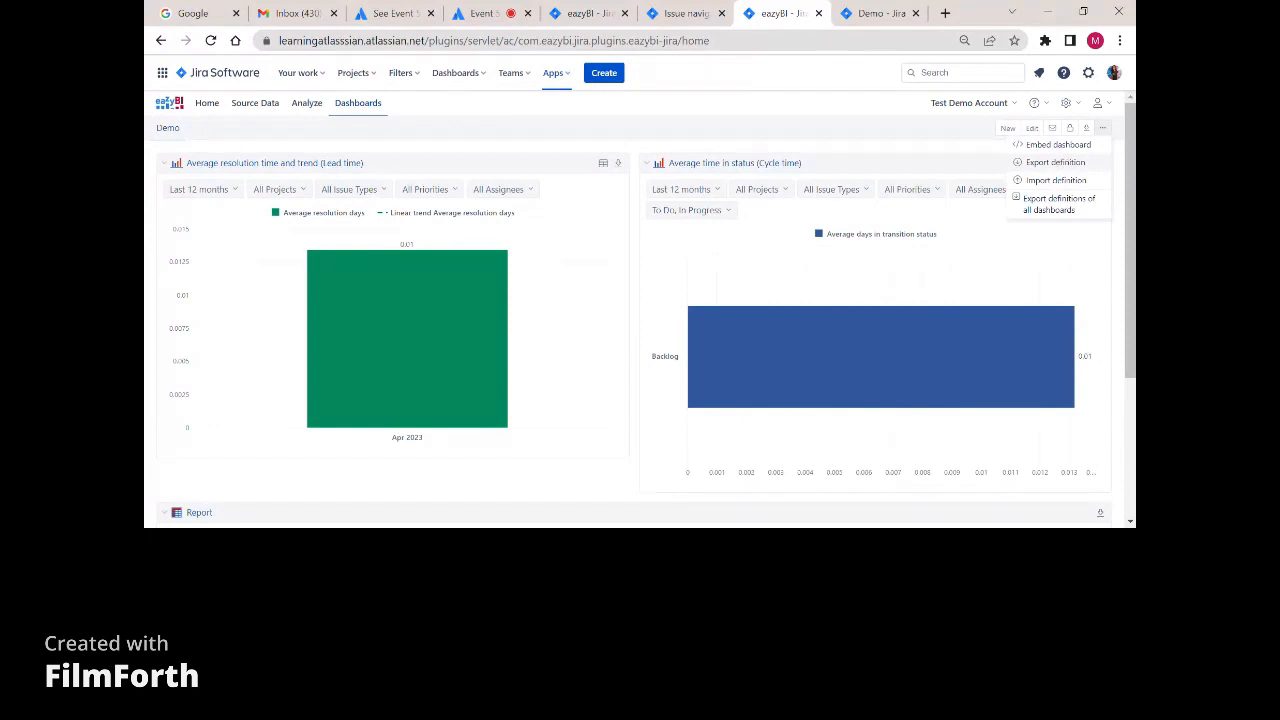
{"action": "left_click", "coordinate": [831, 120]}
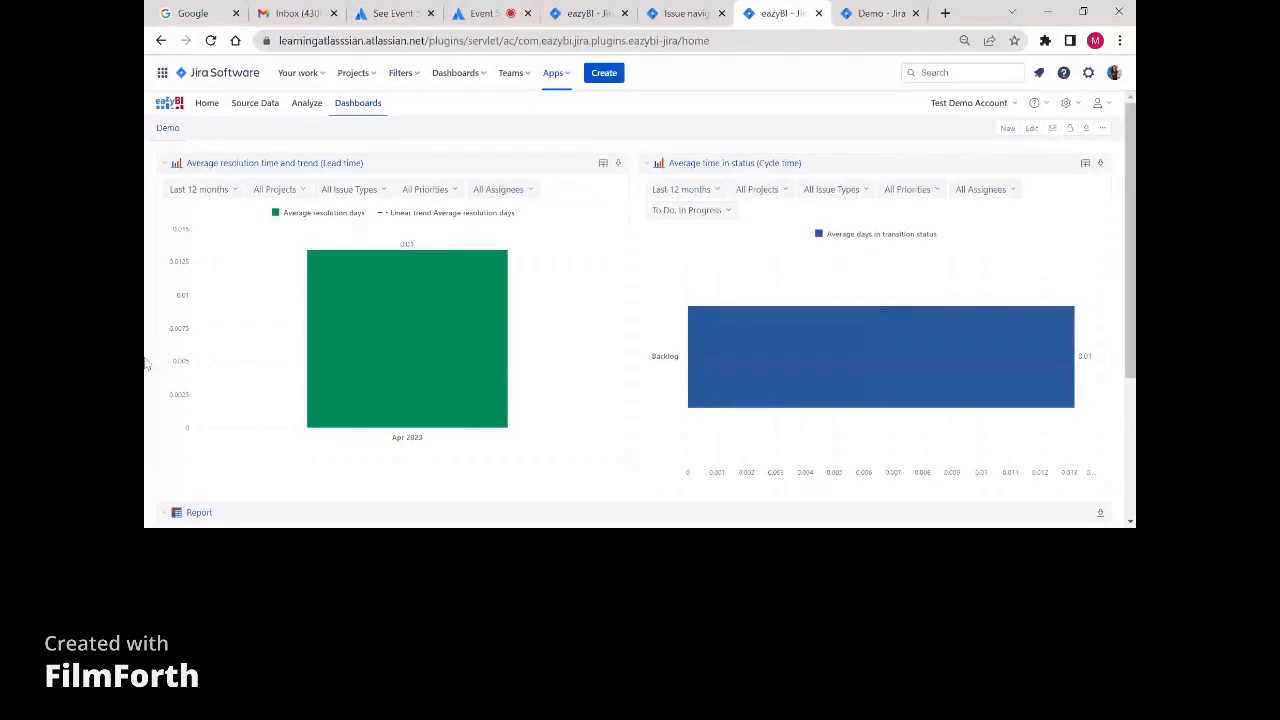
Go to the Jira home page, open eazyBI from there and open the Demo dashboard of Test Demo Account.
{"action": "left_click", "coordinate": [226, 80]}
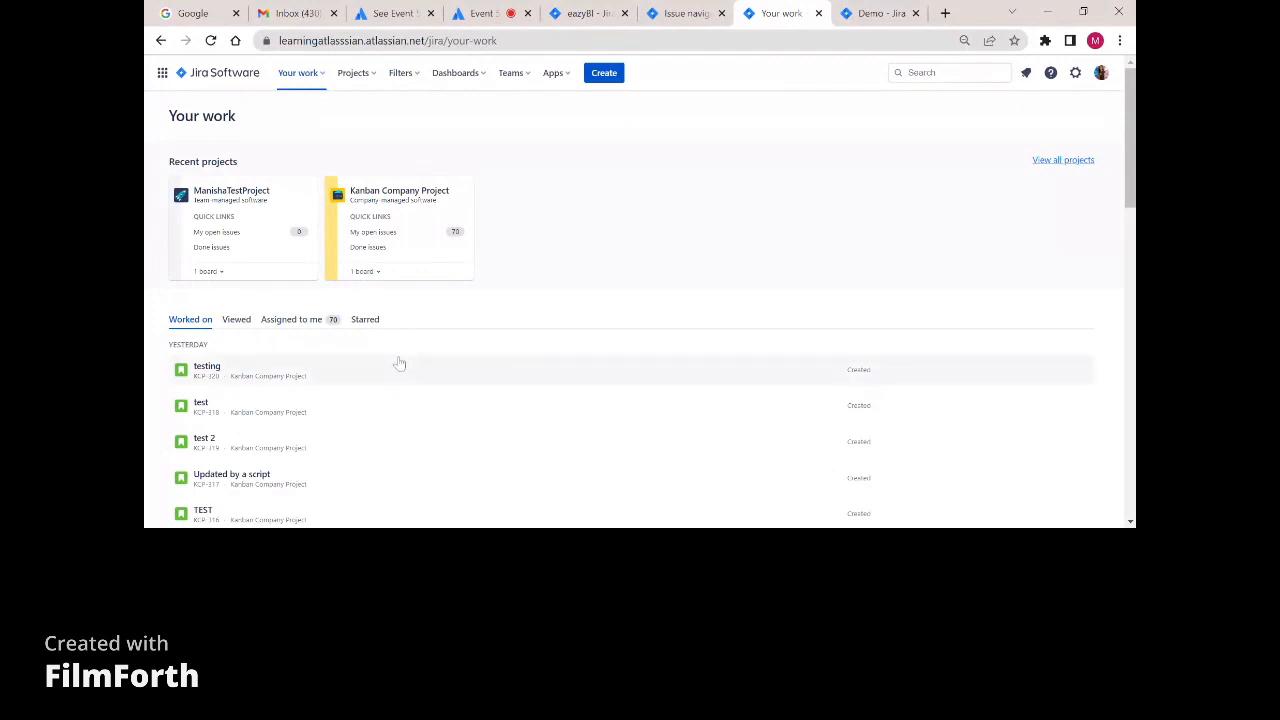
{"action": "left_click", "coordinate": [553, 72]}
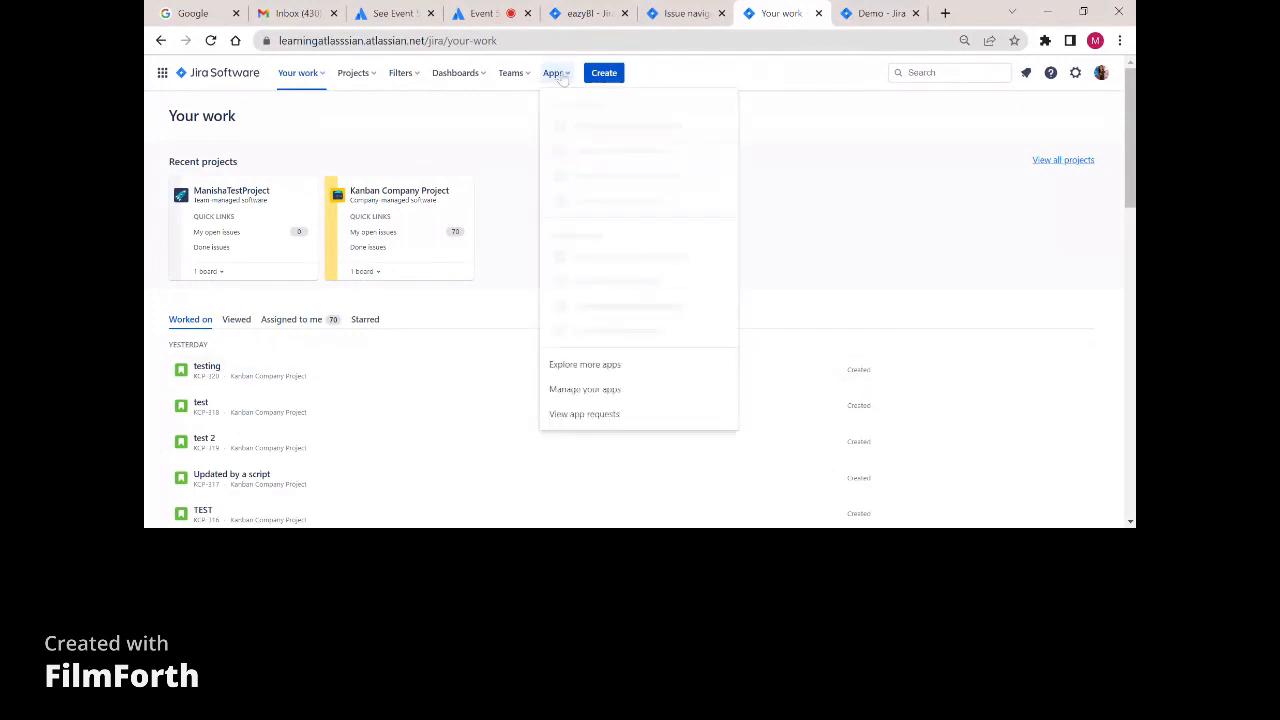
{"action": "left_click", "coordinate": [588, 130]}
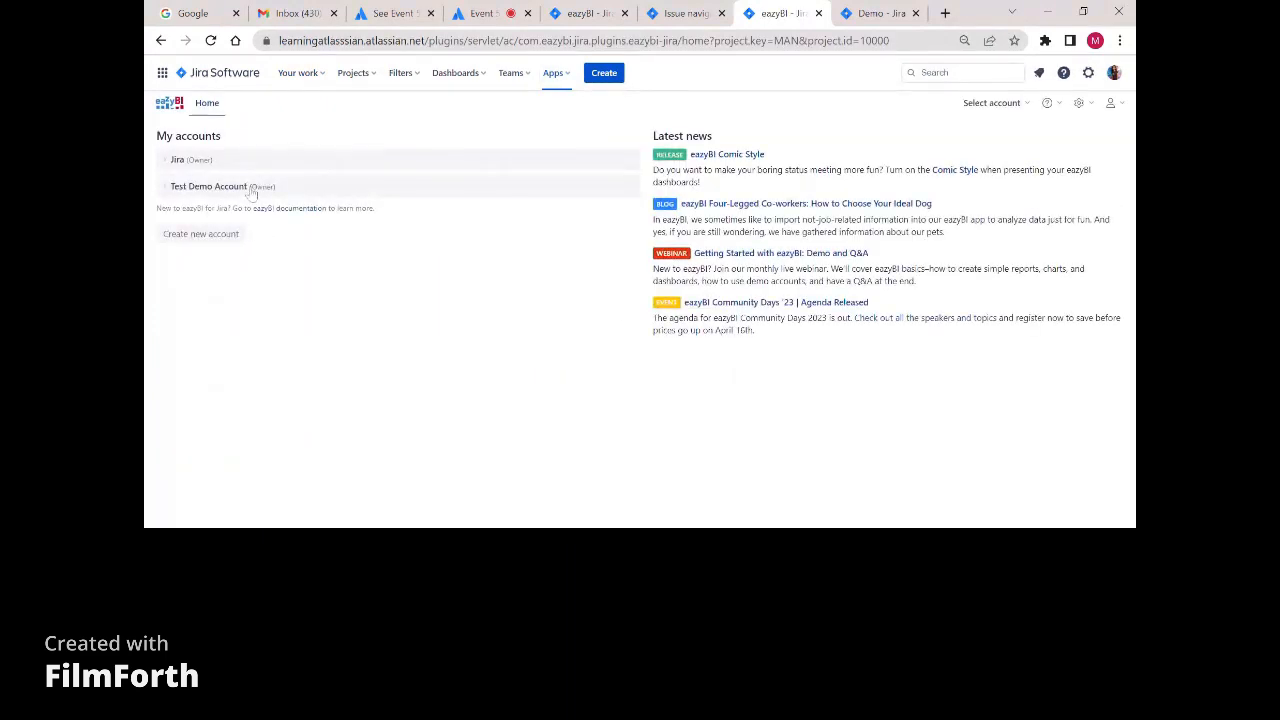
{"action": "left_click", "coordinate": [251, 188]}
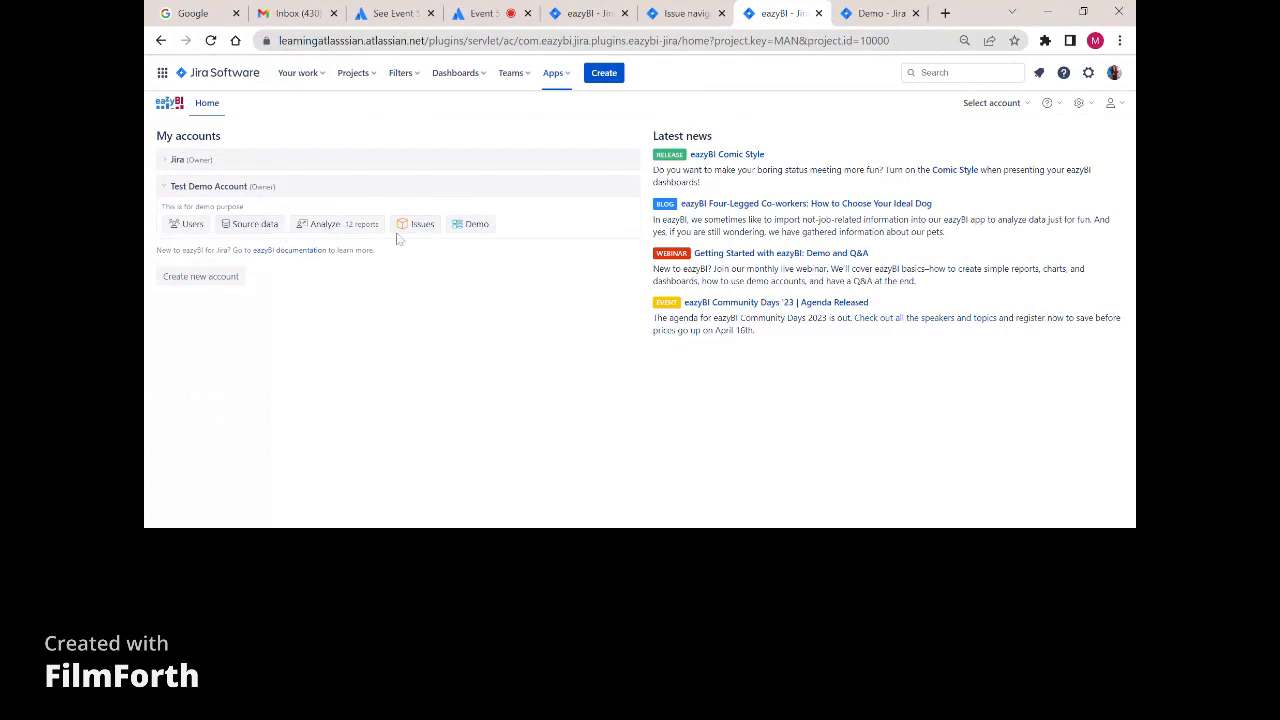
{"action": "left_click", "coordinate": [481, 231]}
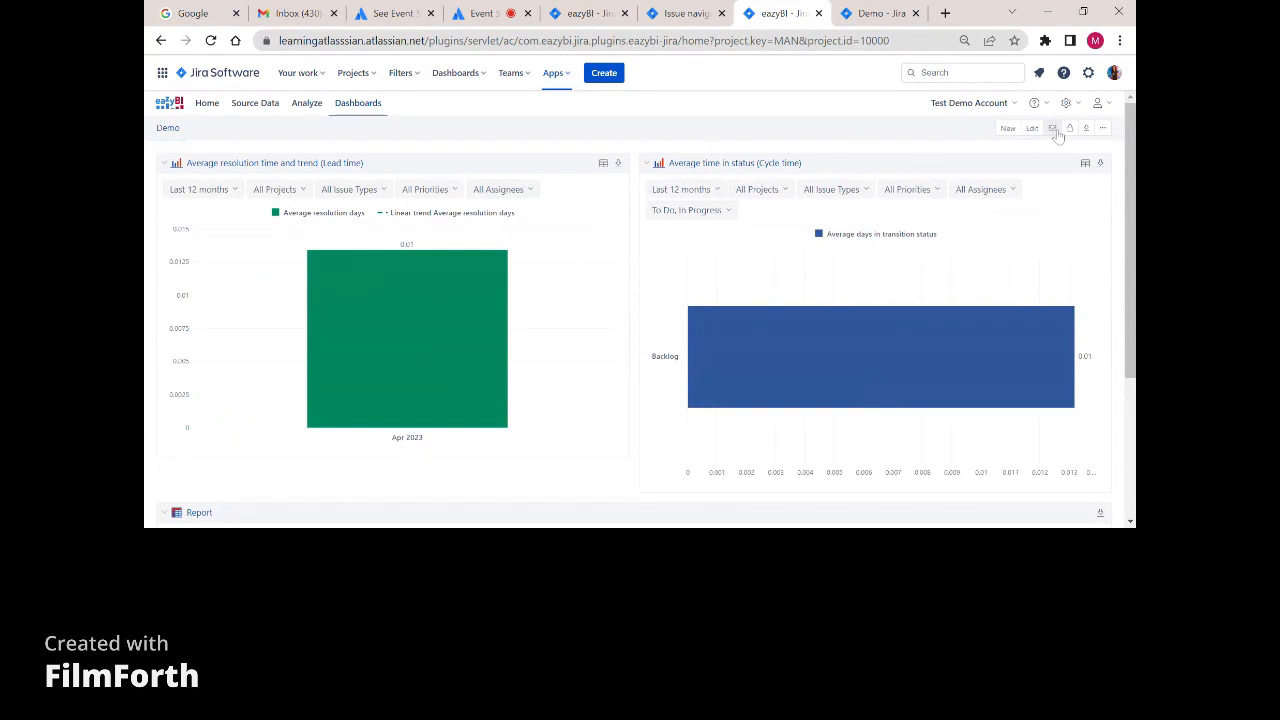
Open the Demo dashboard's email subscriptions and examine the scheduling and test email options.
{"action": "left_click", "coordinate": [1053, 129]}
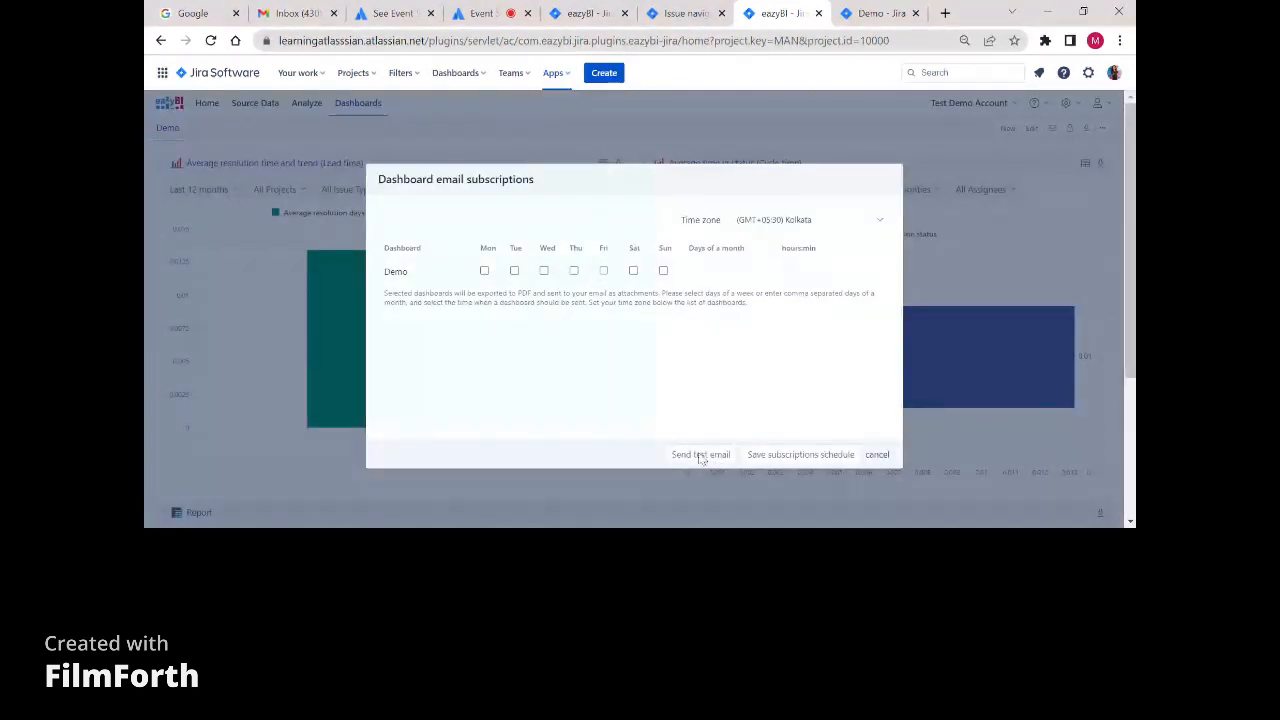
{"action": "scroll", "coordinate": [716, 465], "scroll_direction": "down", "scroll_amount": 1}
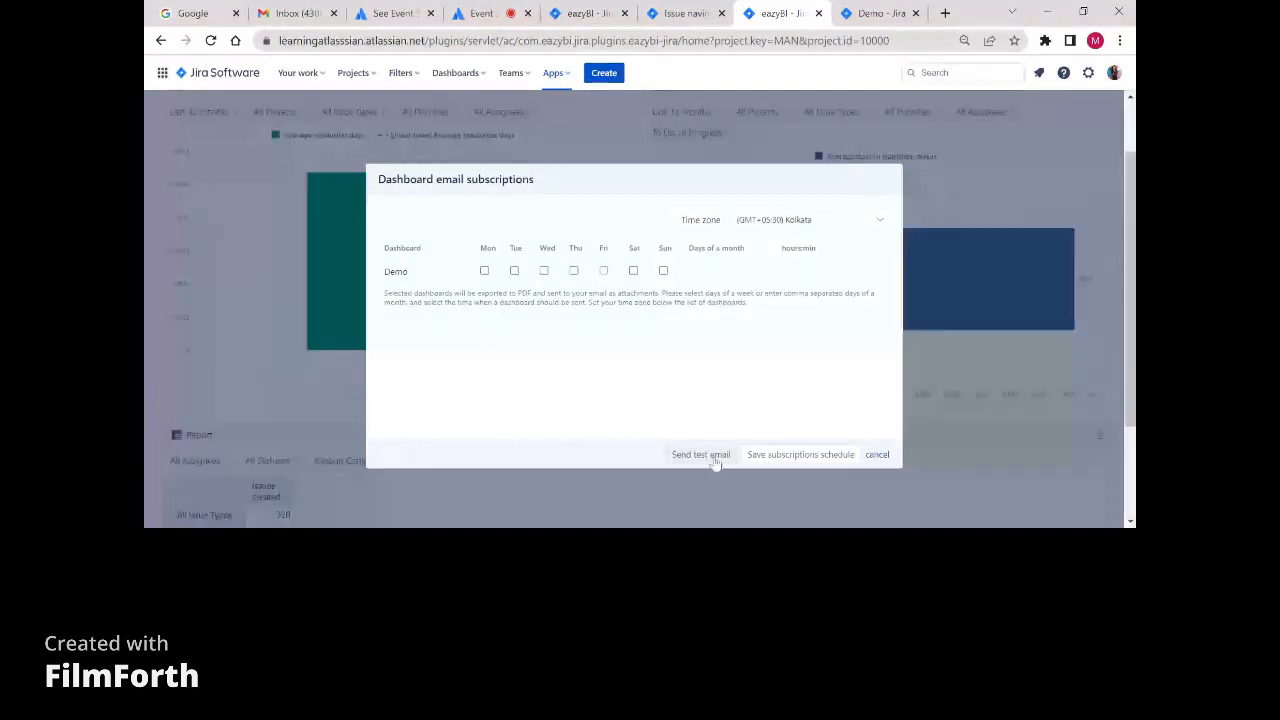
{"action": "left_click", "coordinate": [760, 454]}
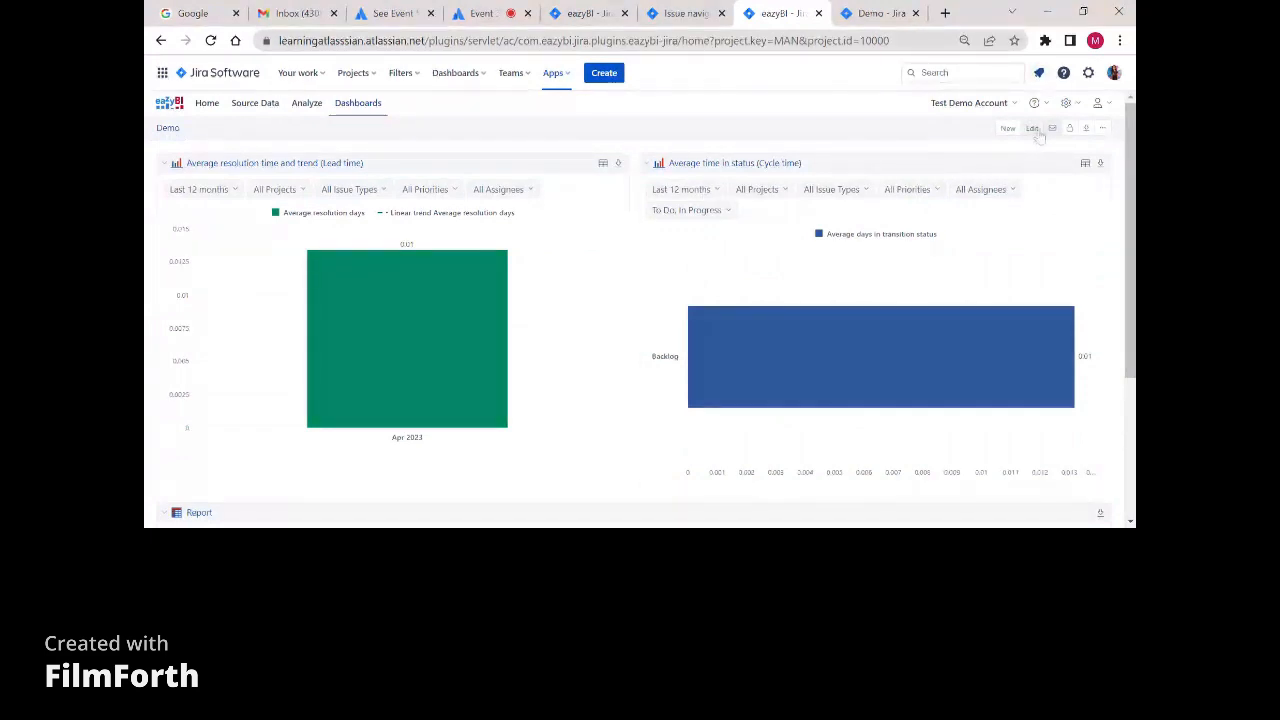
{"action": "left_click", "coordinate": [1105, 127]}
In the email subscriptions, select Monday and Tuesday for the Demo dashboard and send a test email.
{"action": "left_click", "coordinate": [1052, 130]}
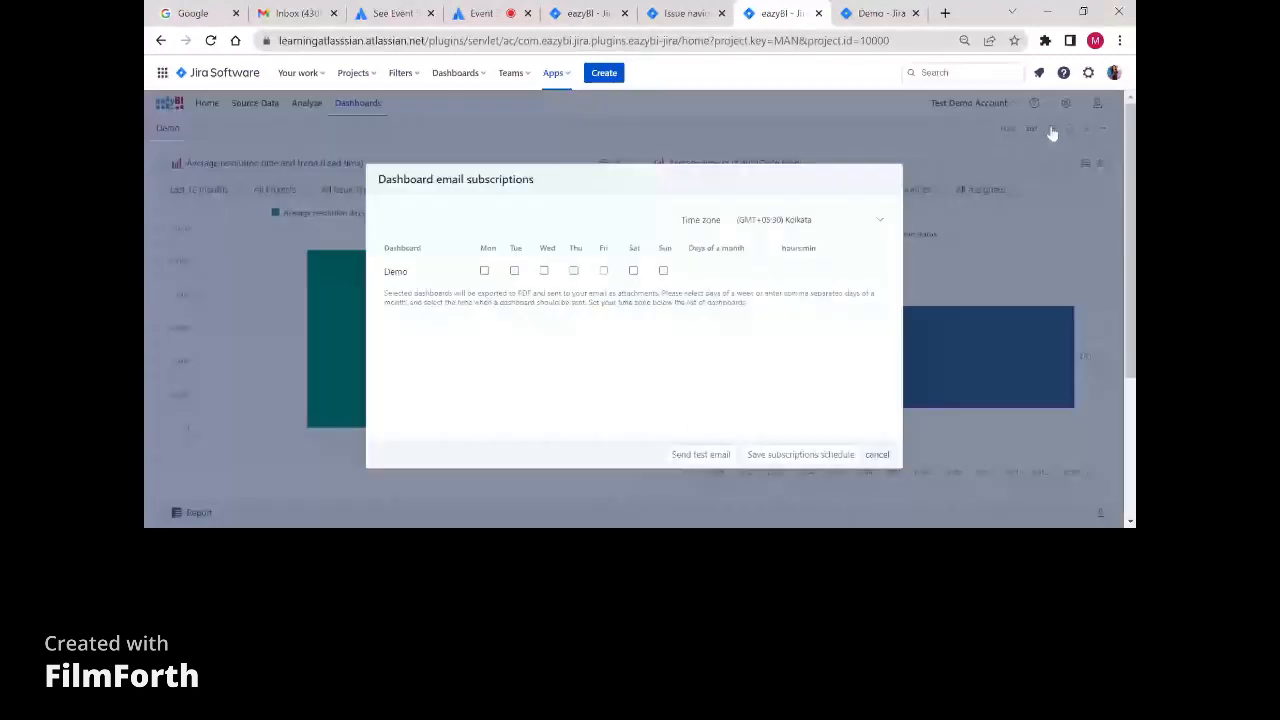
{"action": "left_click", "coordinate": [485, 271]}
{"action": "left_click", "coordinate": [514, 271]}
{"action": "scroll", "coordinate": [745, 400], "scroll_direction": "down", "scroll_amount": 2}
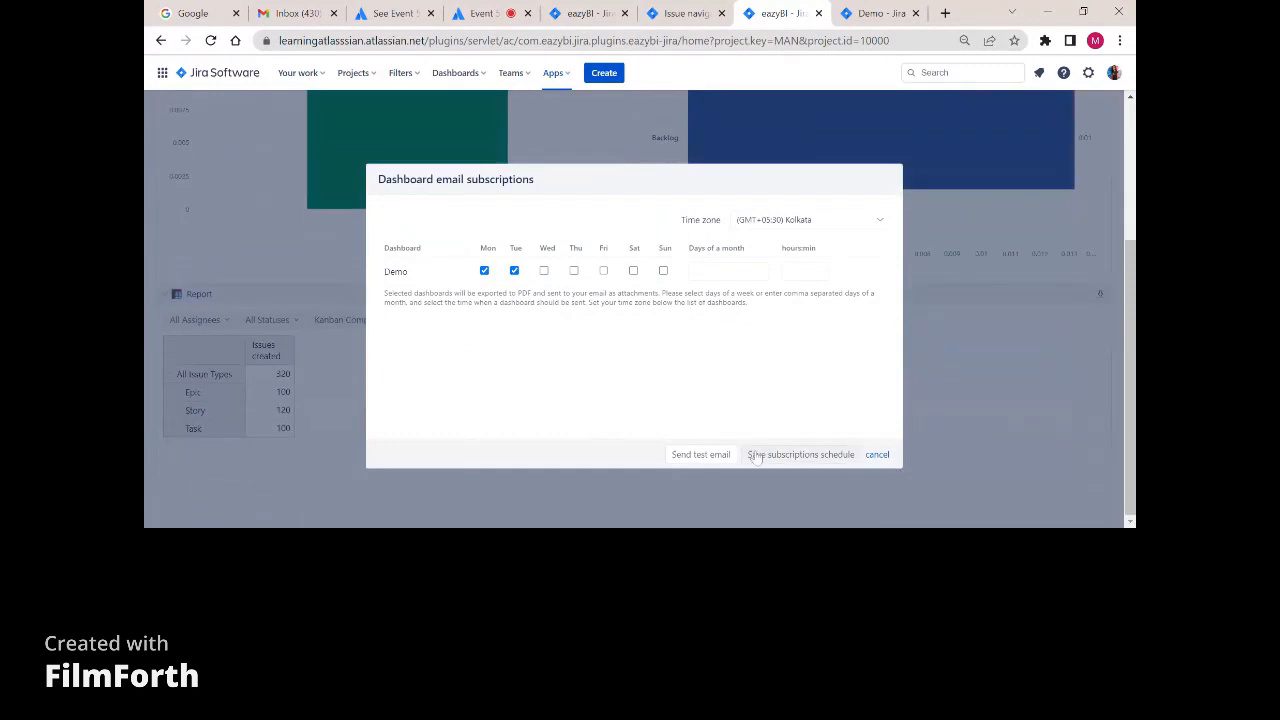
{"action": "left_click", "coordinate": [698, 455]}
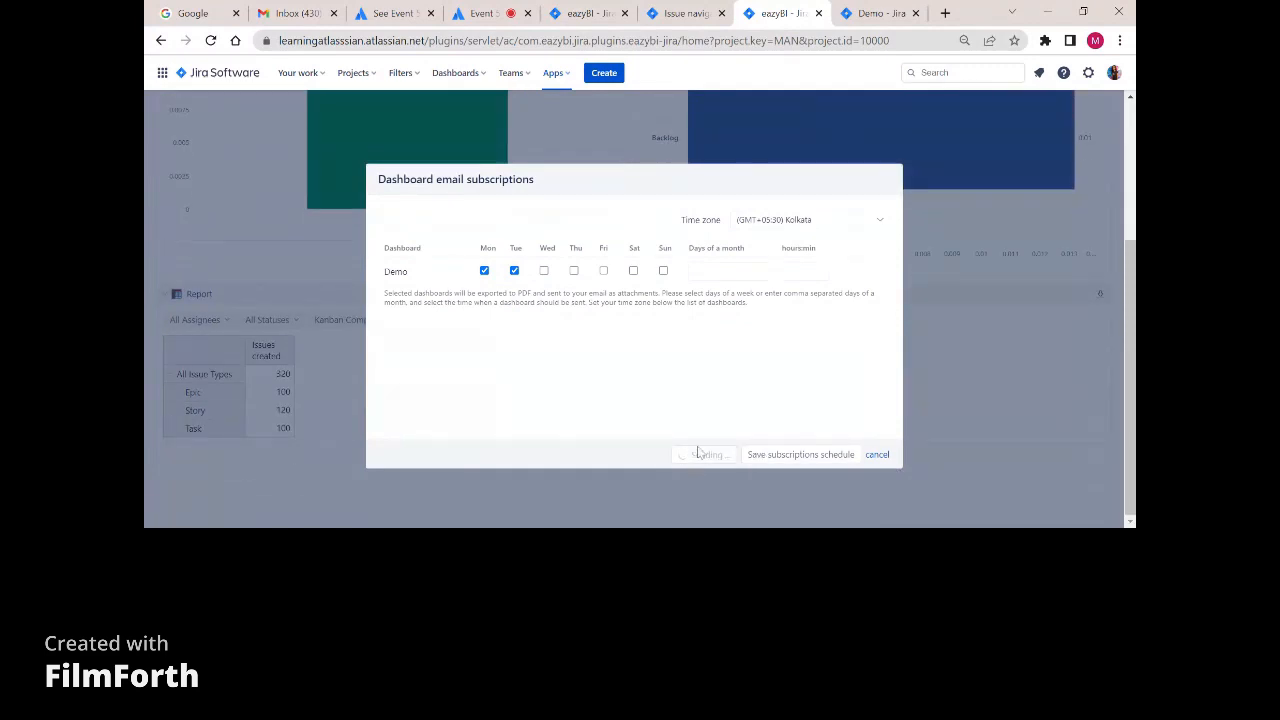
{"action": "scroll", "coordinate": [676, 382], "scroll_direction": "up", "scroll_amount": 1}
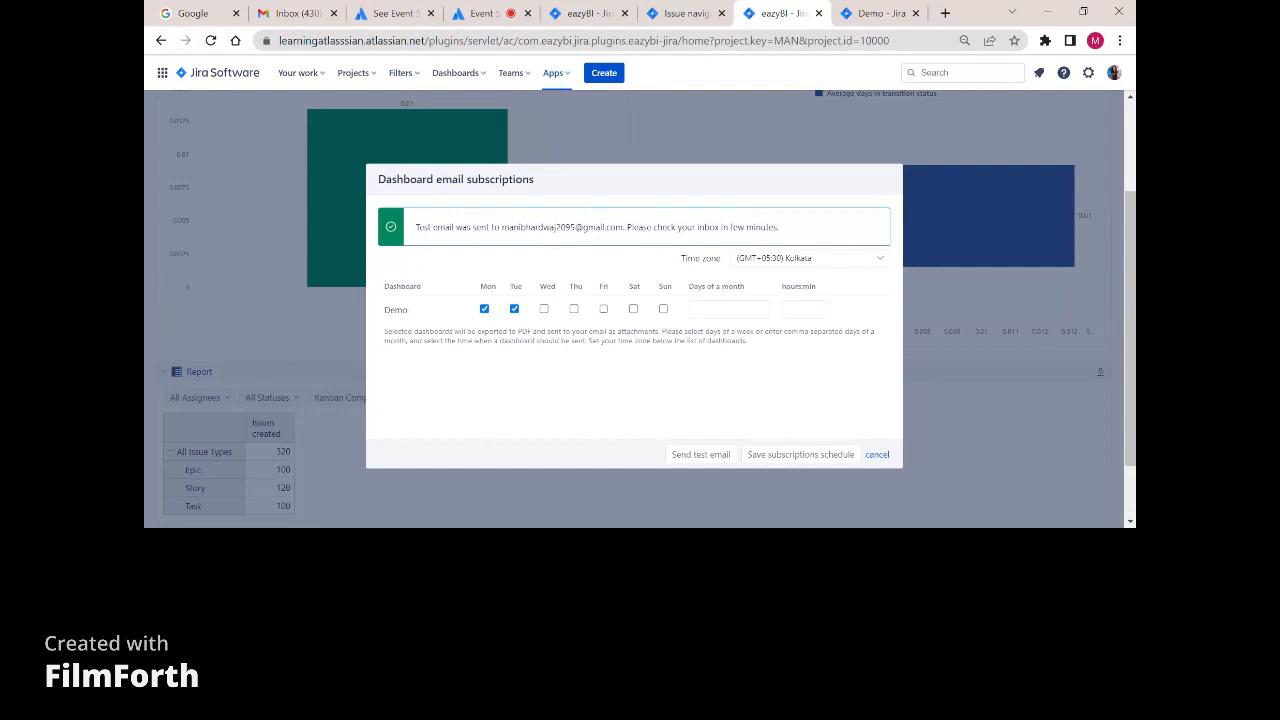
Check the recipient address of the test email, close the subscriptions and look over the Demo dashboard's reports.
{"action": "left_click_drag", "start_coordinate": [502, 227], "coordinate": [631, 238]}
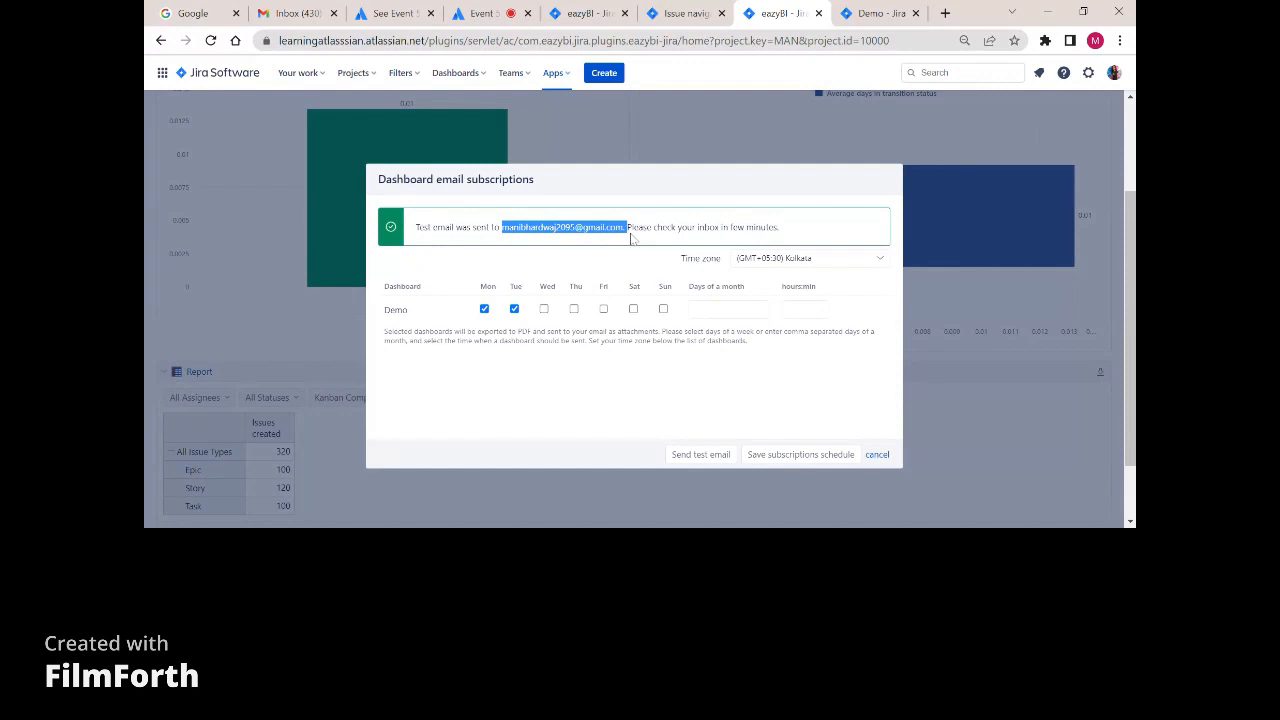
{"action": "left_click", "coordinate": [727, 373]}
{"action": "scroll", "coordinate": [729, 376], "scroll_direction": "down", "scroll_amount": 1}
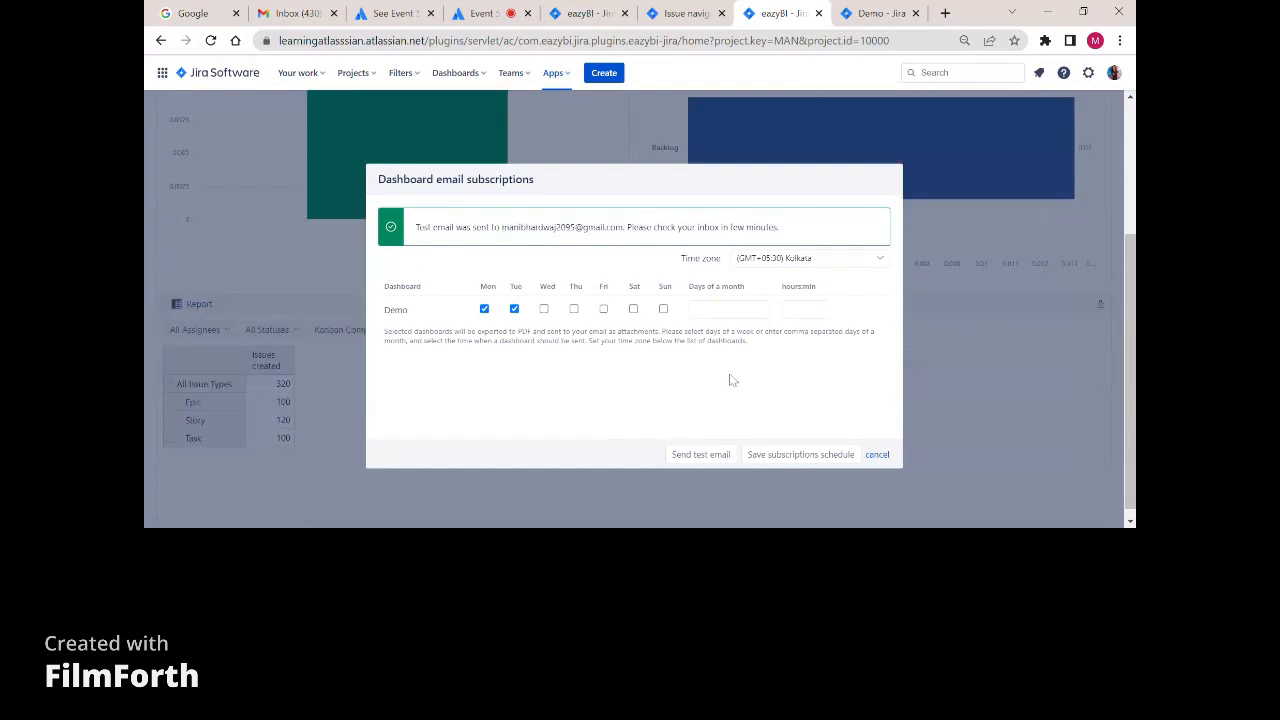
{"action": "scroll", "coordinate": [735, 420], "scroll_direction": "up", "scroll_amount": 1}
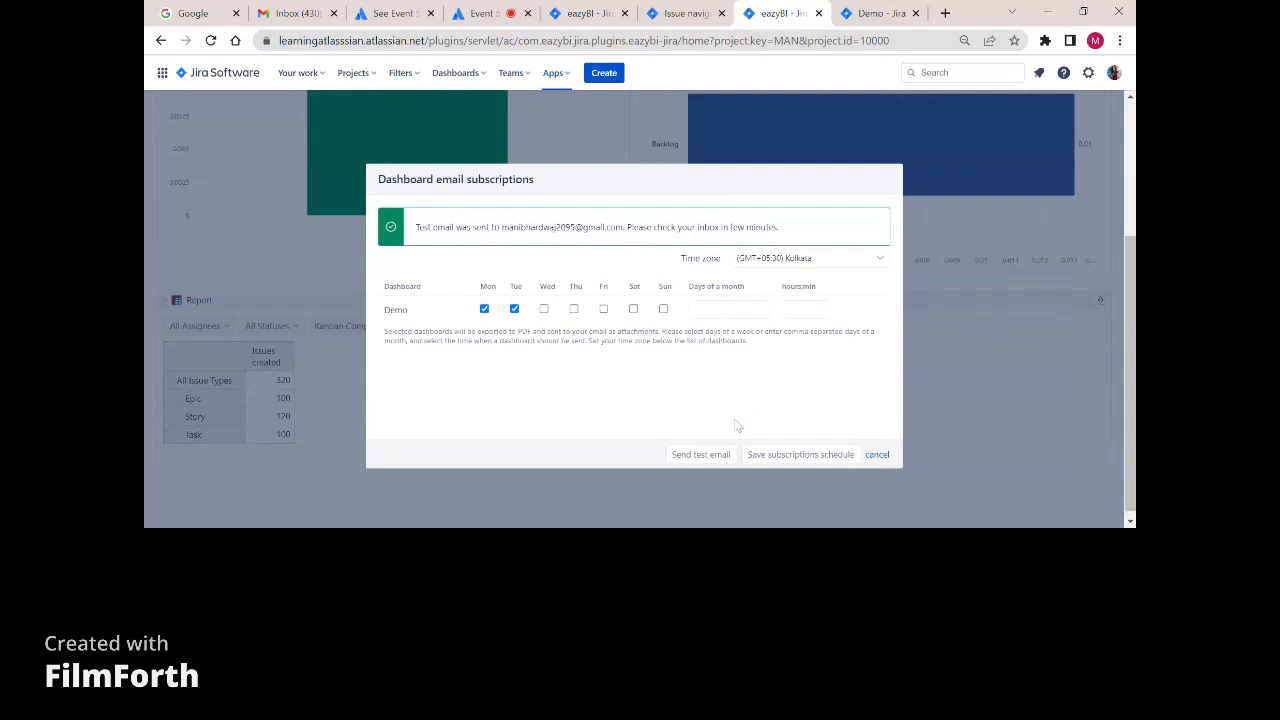
{"action": "scroll", "coordinate": [846, 477], "scroll_direction": "up", "scroll_amount": 2}
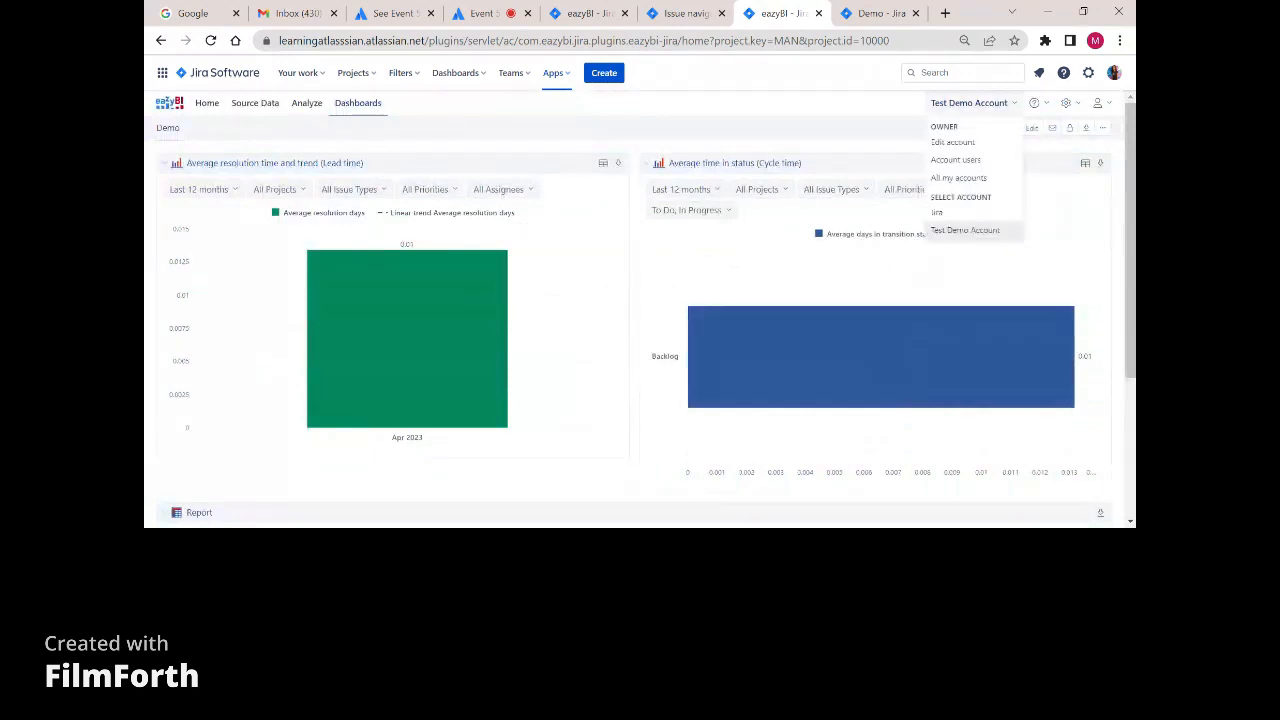
{"action": "scroll", "coordinate": [595, 441], "scroll_direction": "down", "scroll_amount": 1}
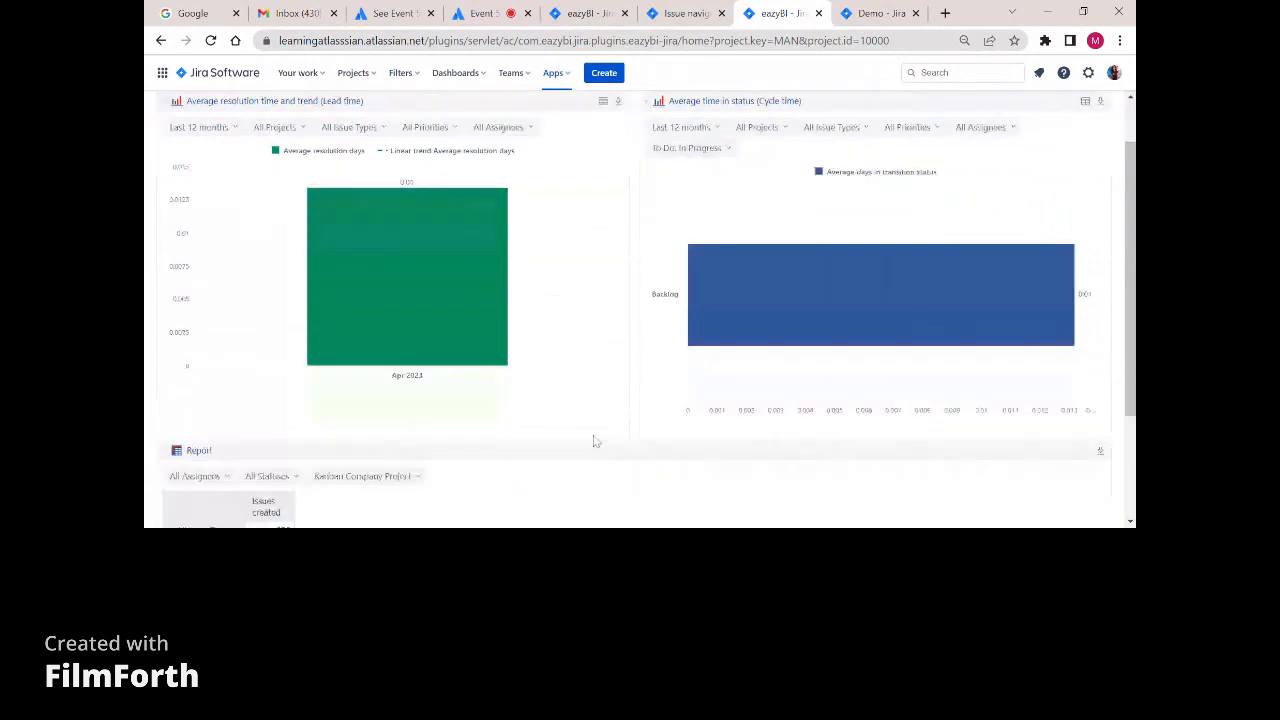
{"action": "scroll", "coordinate": [595, 441], "scroll_direction": "up", "scroll_amount": 1}
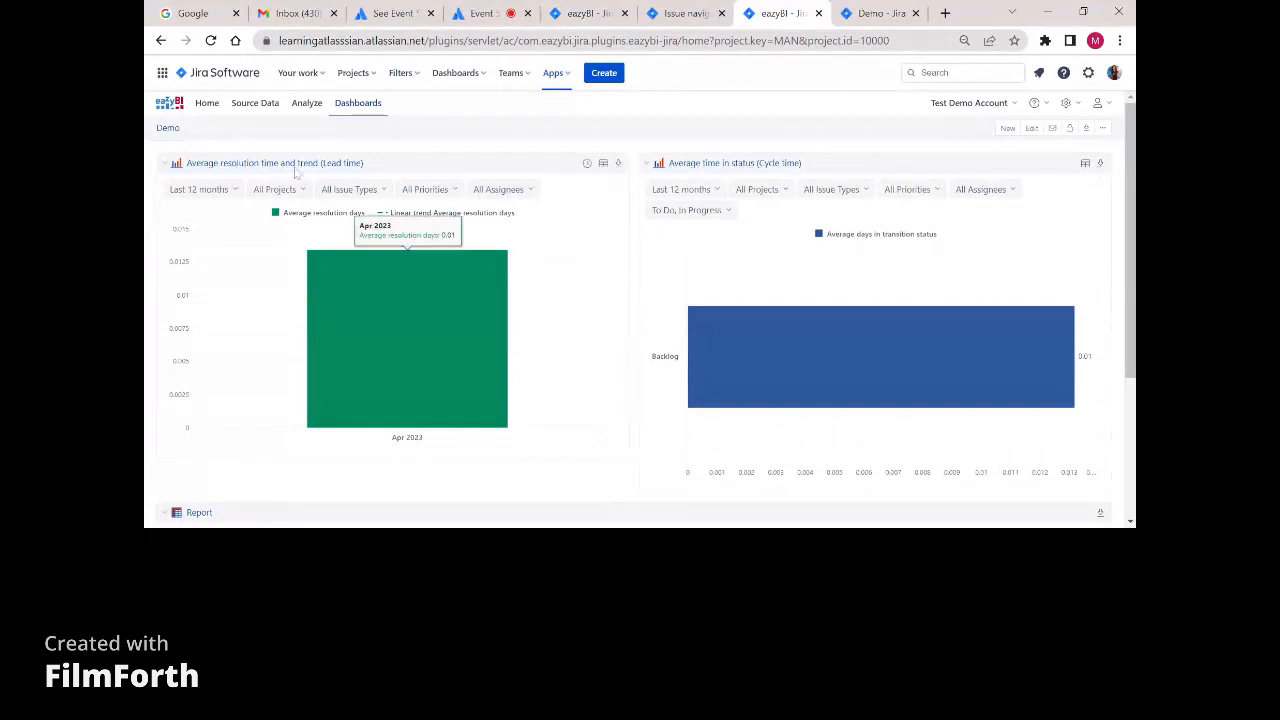
Examine which custom fields the Jira import options of Test Demo Account import as dimensions, measures or properties.
{"action": "left_click", "coordinate": [252, 108]}
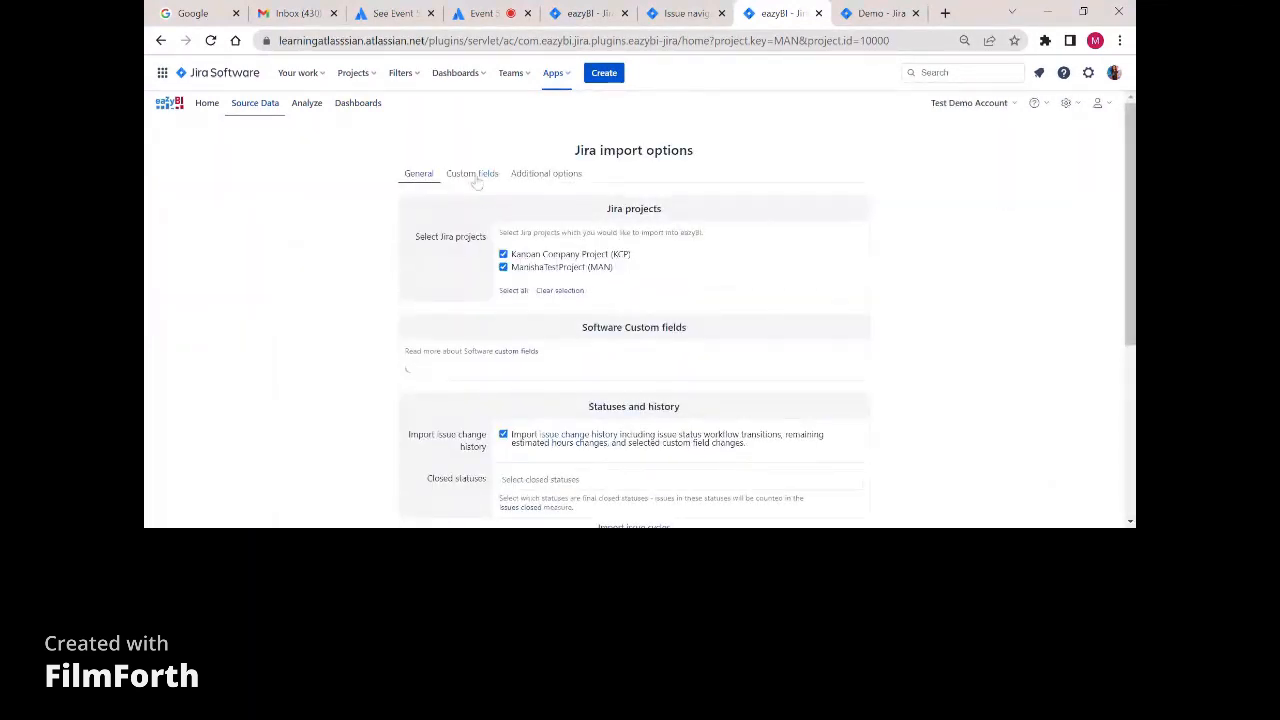
{"action": "left_click", "coordinate": [476, 173]}
{"action": "scroll", "coordinate": [322, 369], "scroll_direction": "down", "scroll_amount": 1}
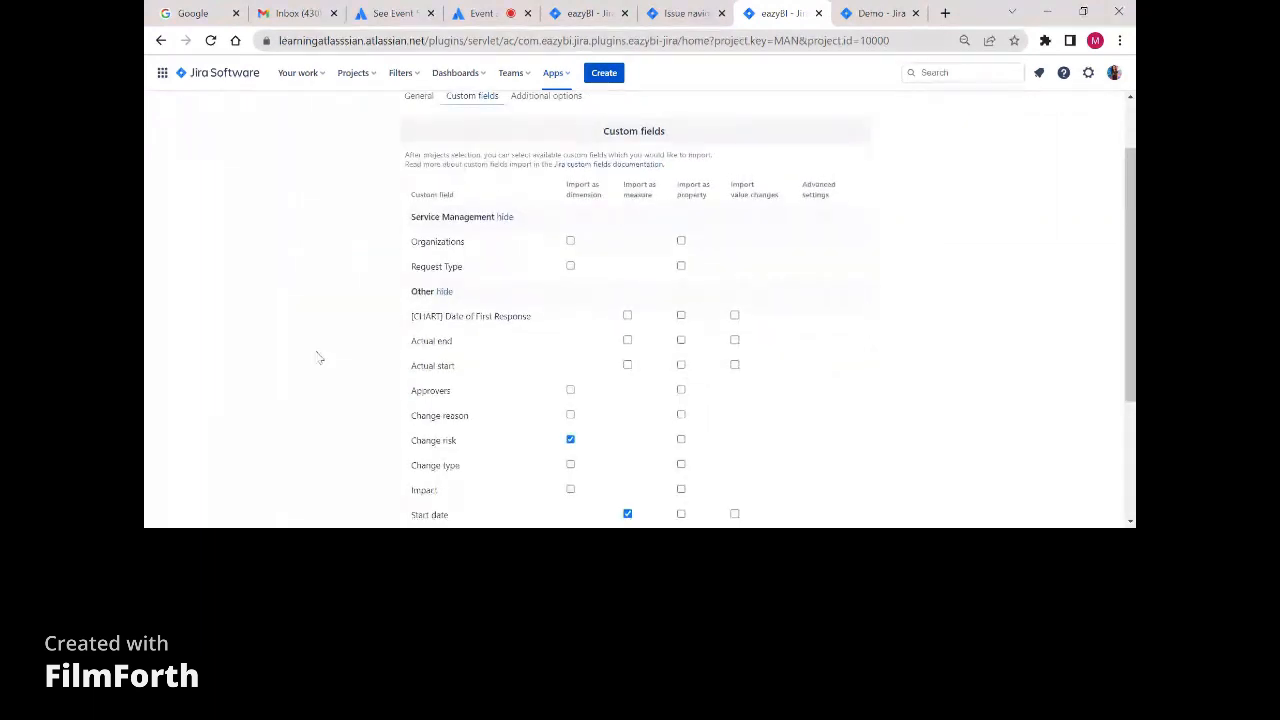
{"action": "scroll", "coordinate": [316, 352], "scroll_direction": "up", "scroll_amount": 1}
{"action": "scroll", "coordinate": [314, 349], "scroll_direction": "down", "scroll_amount": 3}
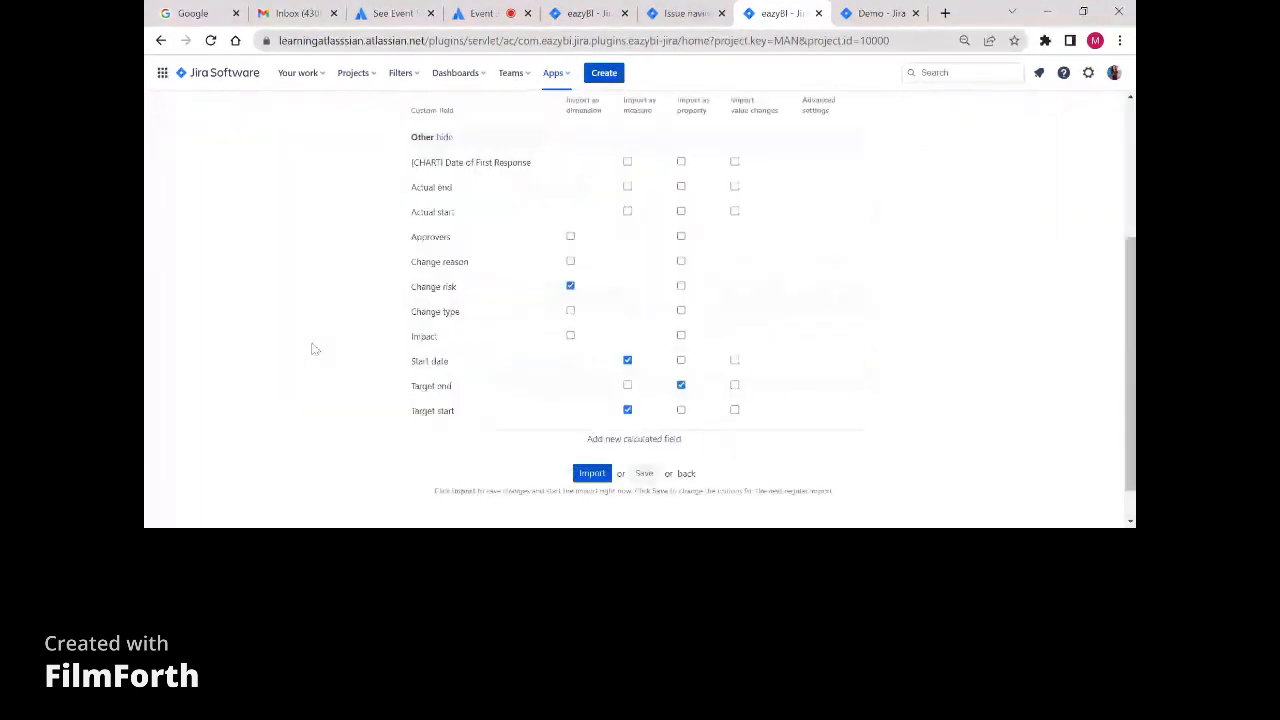
{"action": "scroll", "coordinate": [666, 217], "scroll_direction": "up", "scroll_amount": 2}
{"action": "scroll", "coordinate": [670, 170], "scroll_direction": "down", "scroll_amount": 1}
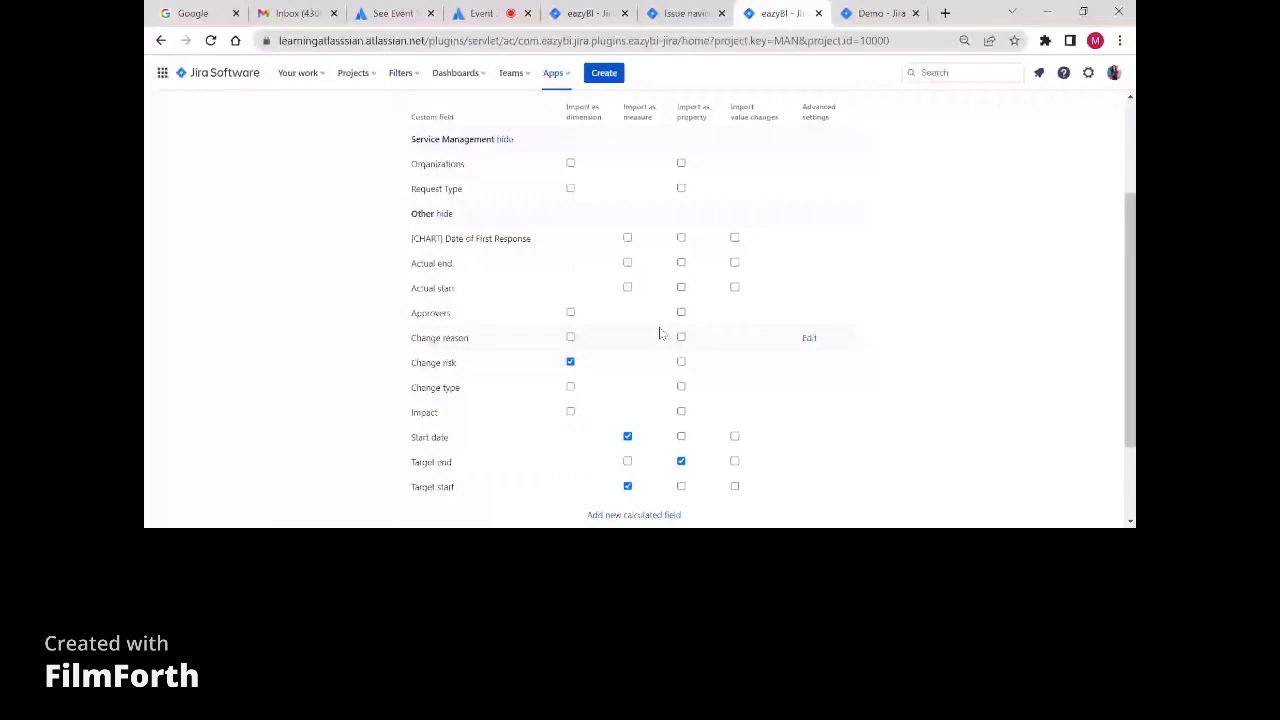
{"action": "scroll", "coordinate": [660, 333], "scroll_direction": "up", "scroll_amount": 1}
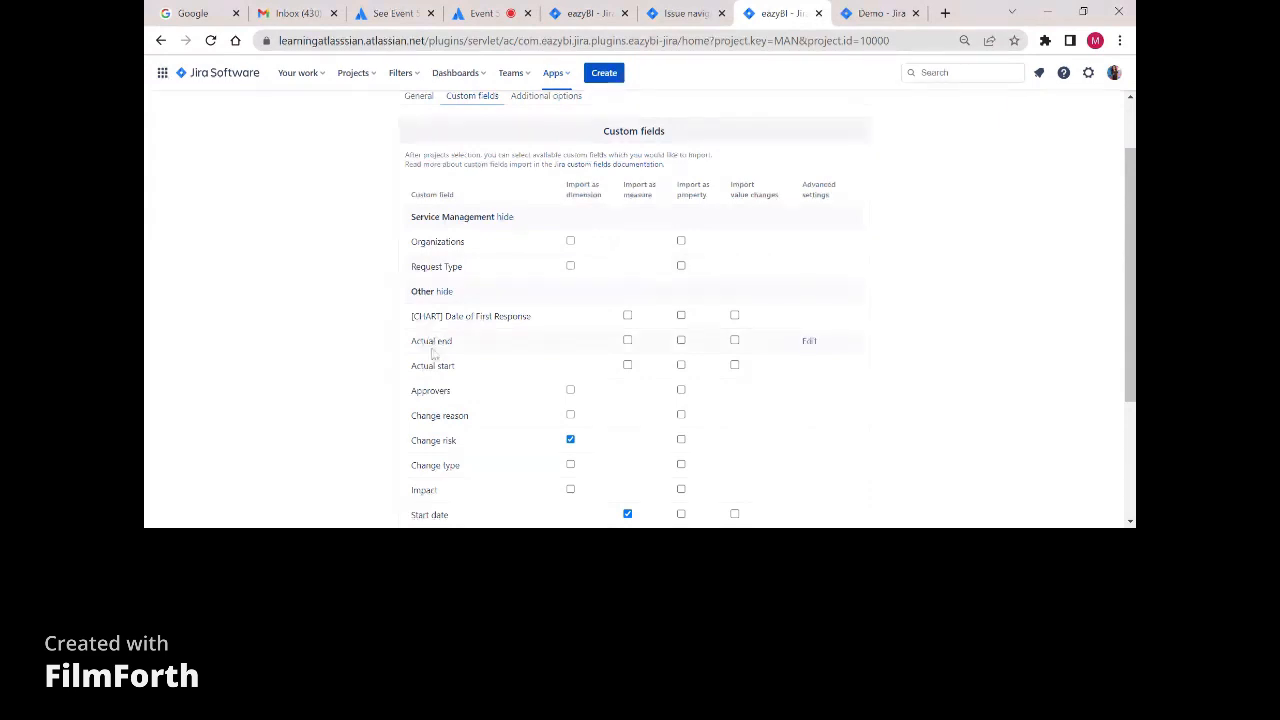
{"action": "scroll", "coordinate": [433, 354], "scroll_direction": "down", "scroll_amount": 1}
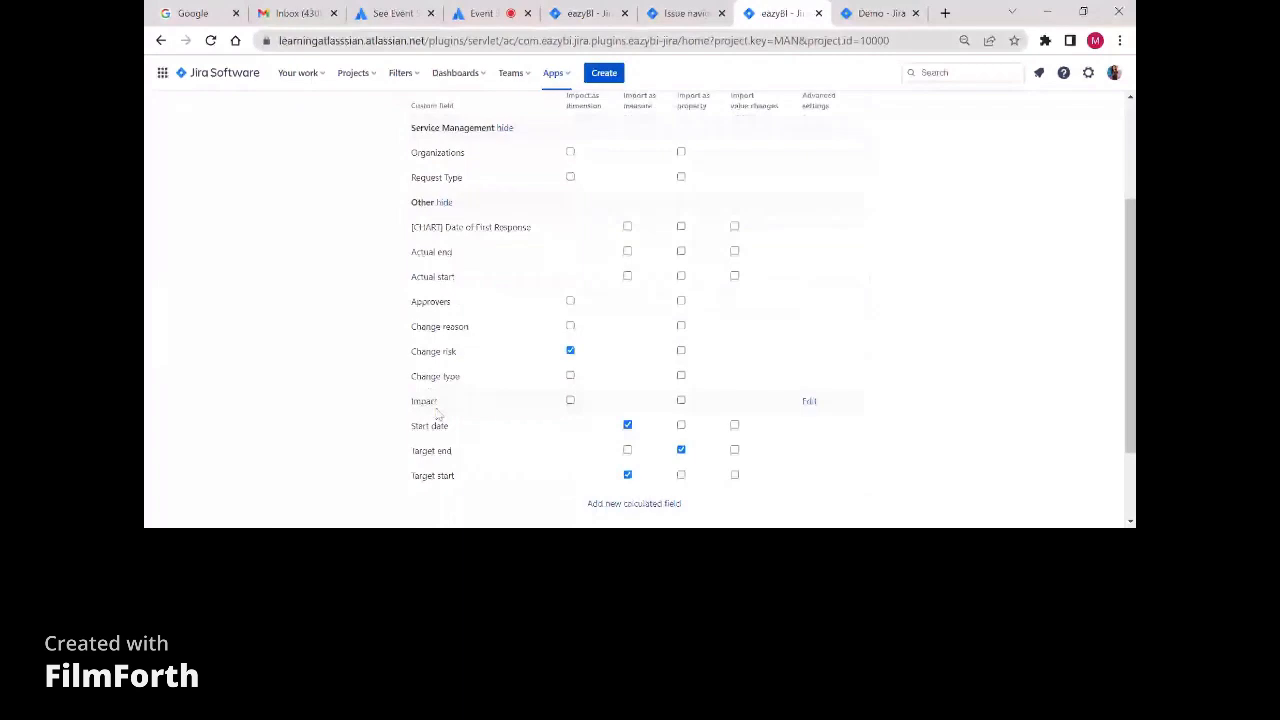
{"action": "scroll", "coordinate": [437, 413], "scroll_direction": "up", "scroll_amount": 1}
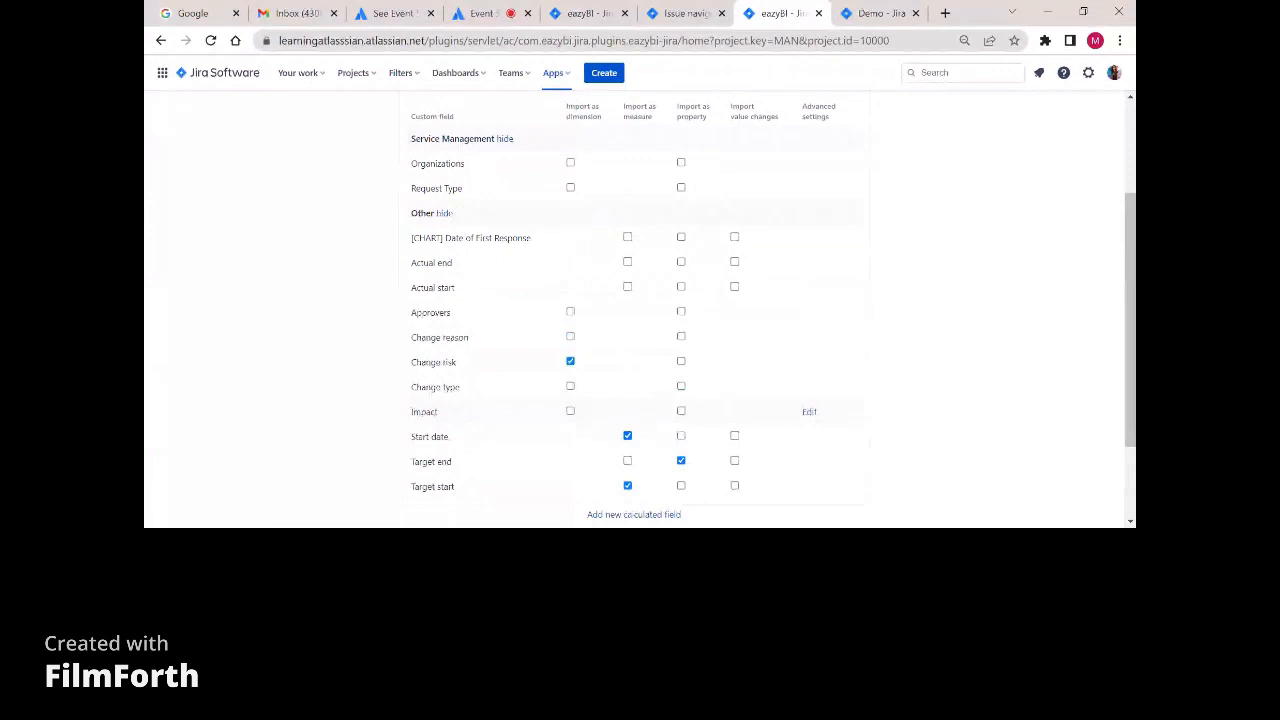
{"action": "scroll", "coordinate": [440, 414], "scroll_direction": "up", "scroll_amount": 1}
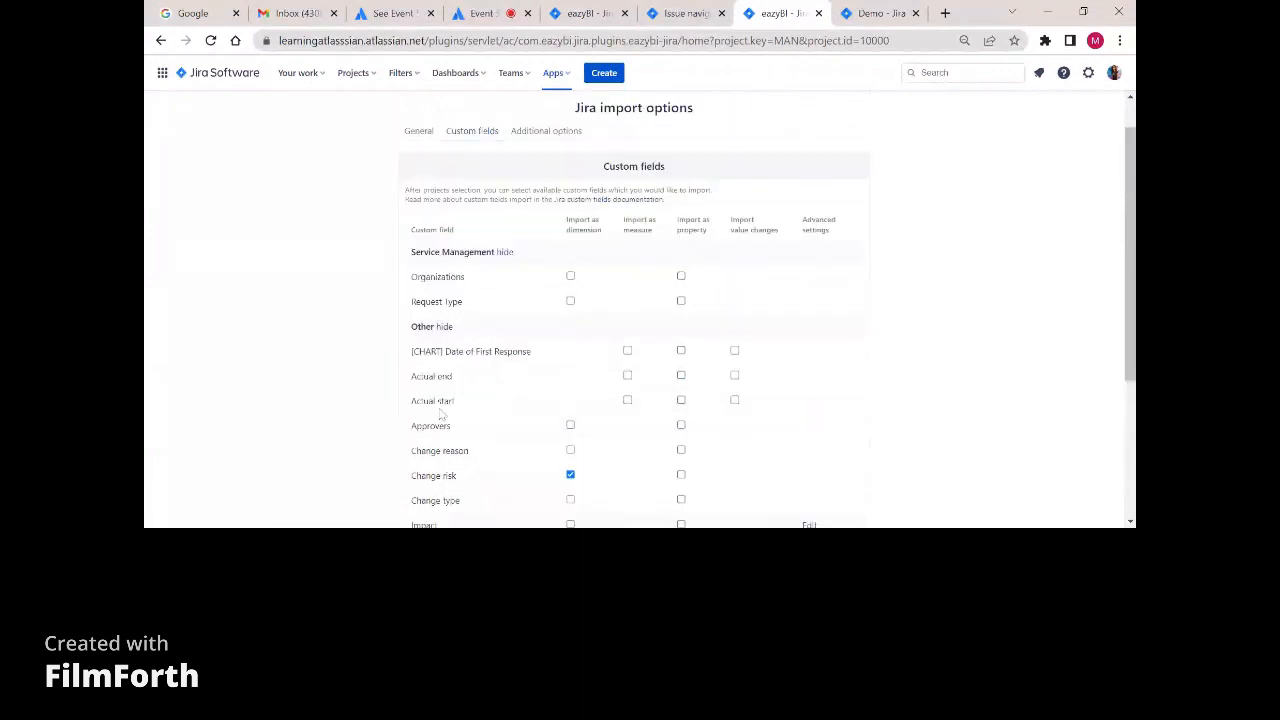
{"action": "scroll", "coordinate": [440, 414], "scroll_direction": "up", "scroll_amount": 1}
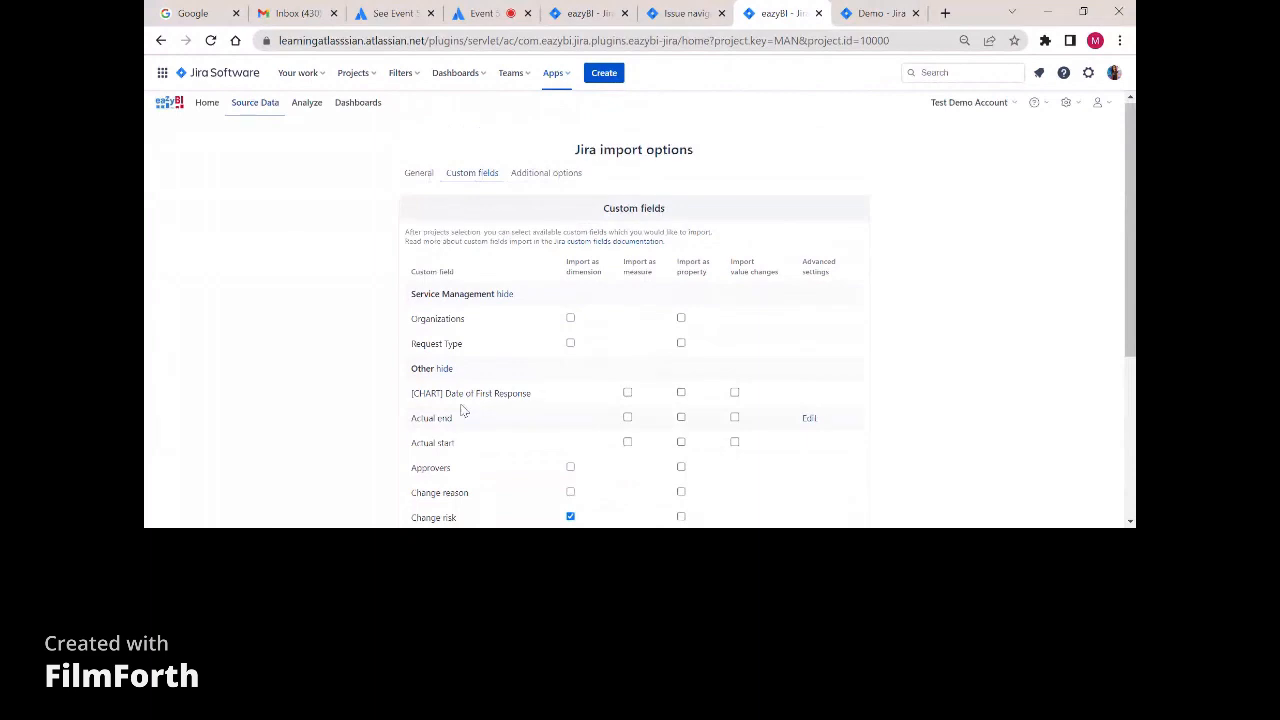
Open the saved Report in the Issues cube and examine its predefined measures, expanding the Issue properties group.
{"action": "left_click", "coordinate": [309, 106]}
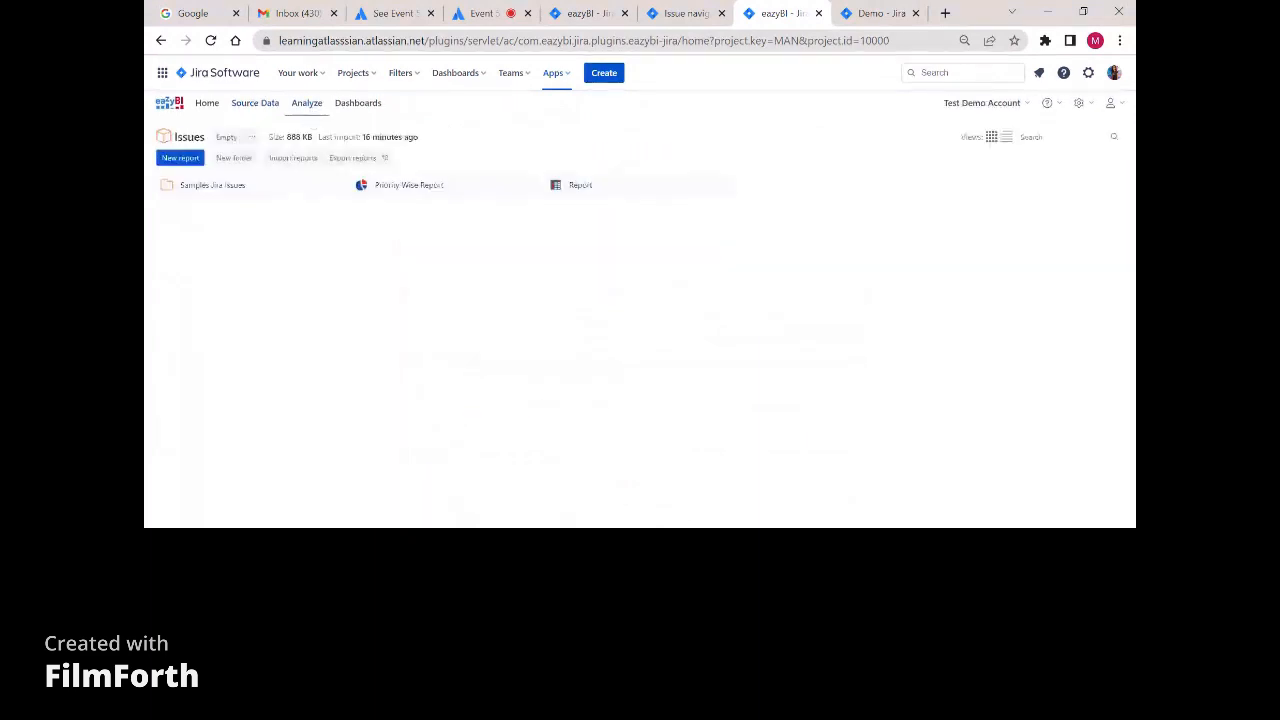
{"action": "left_click", "coordinate": [603, 189]}
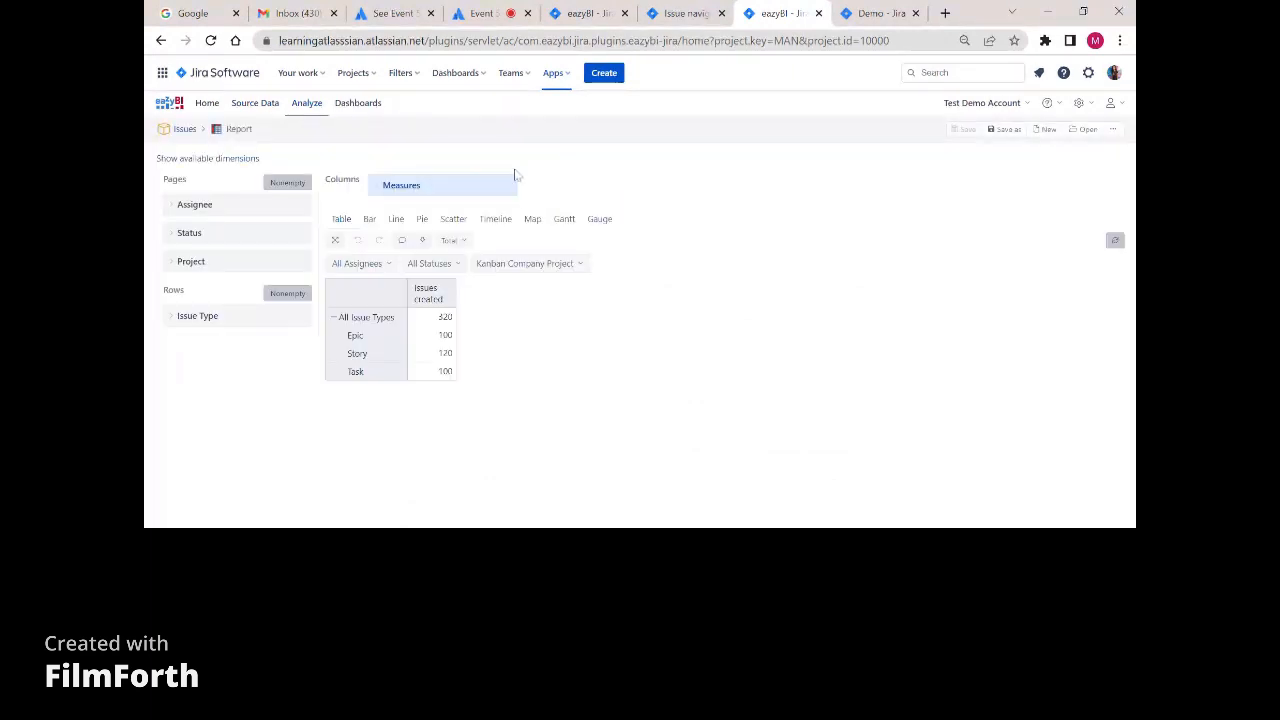
{"action": "left_click", "coordinate": [512, 182]}
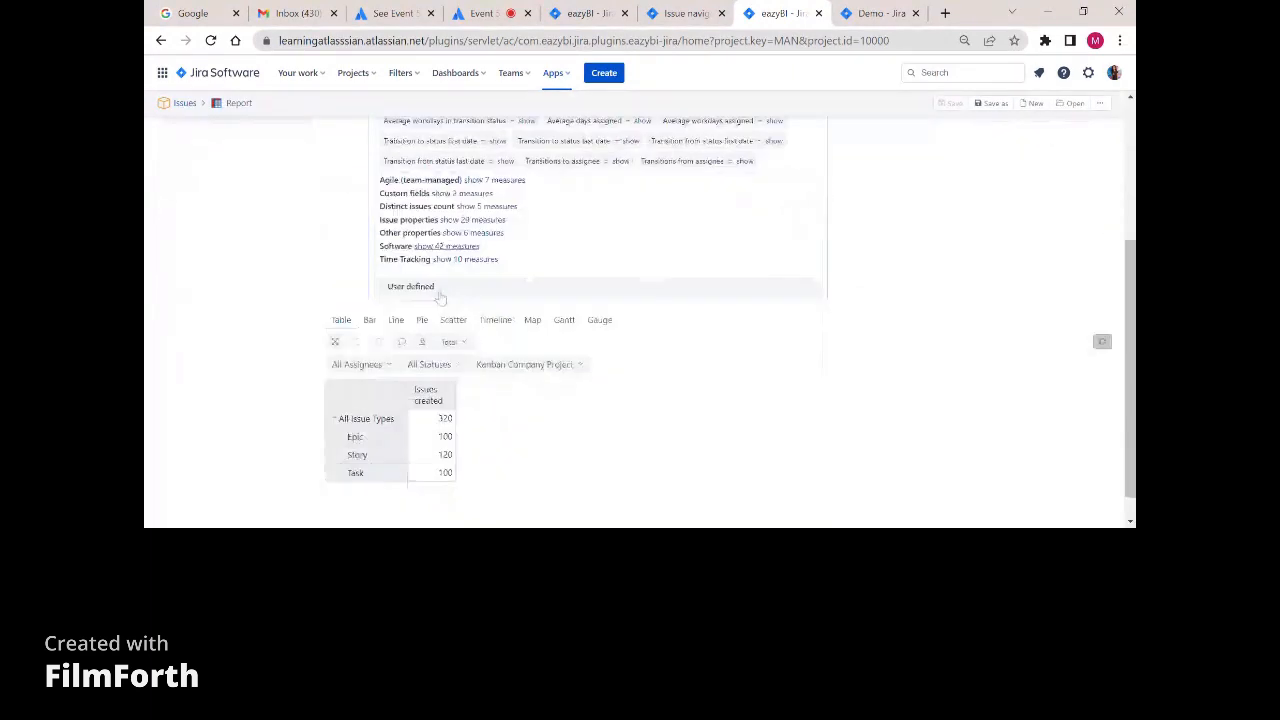
{"action": "left_click", "coordinate": [475, 222]}
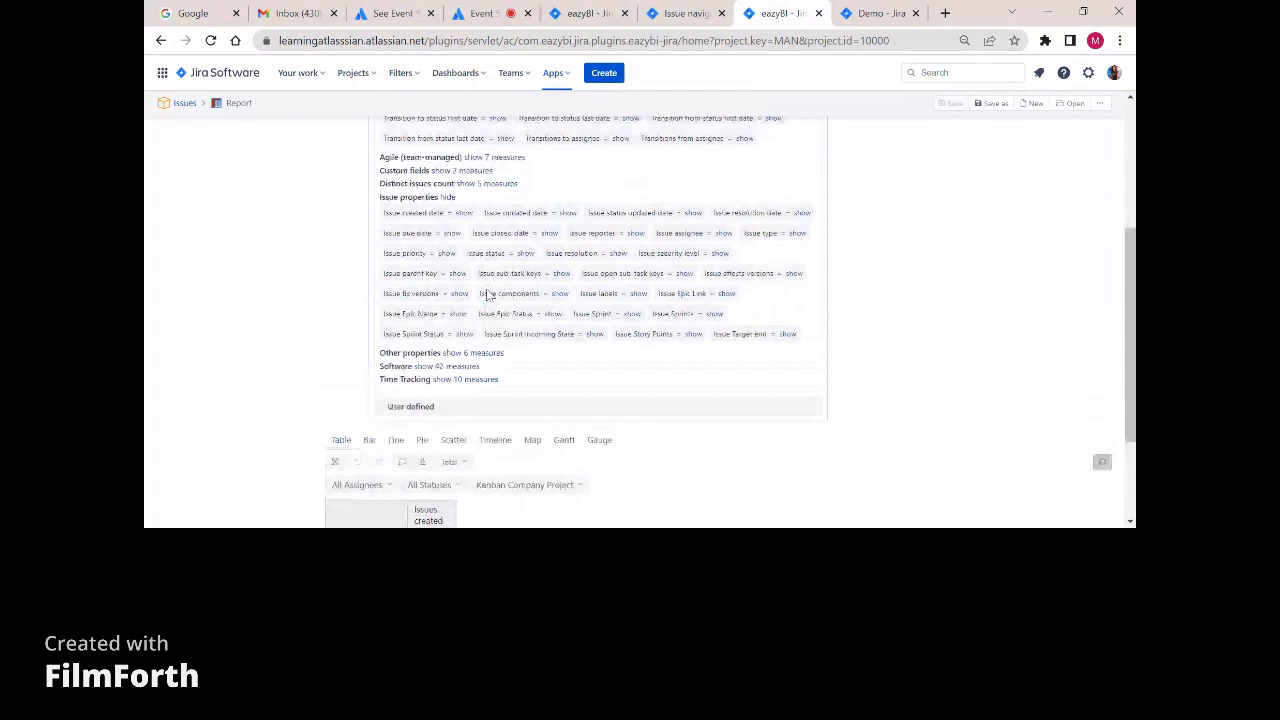
{"action": "scroll", "coordinate": [487, 293], "scroll_direction": "up", "scroll_amount": 3}
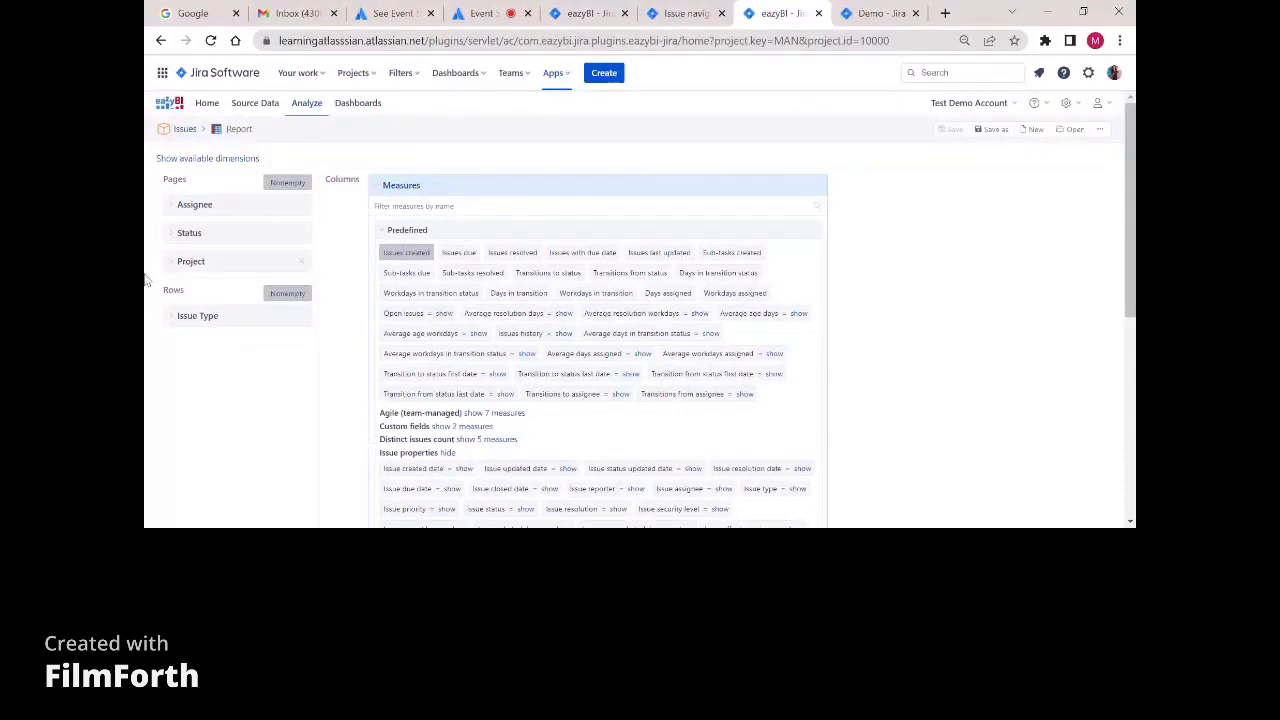
Show the report's available dimensions and collapse the expanded Measures list.
{"action": "left_click", "coordinate": [207, 157]}
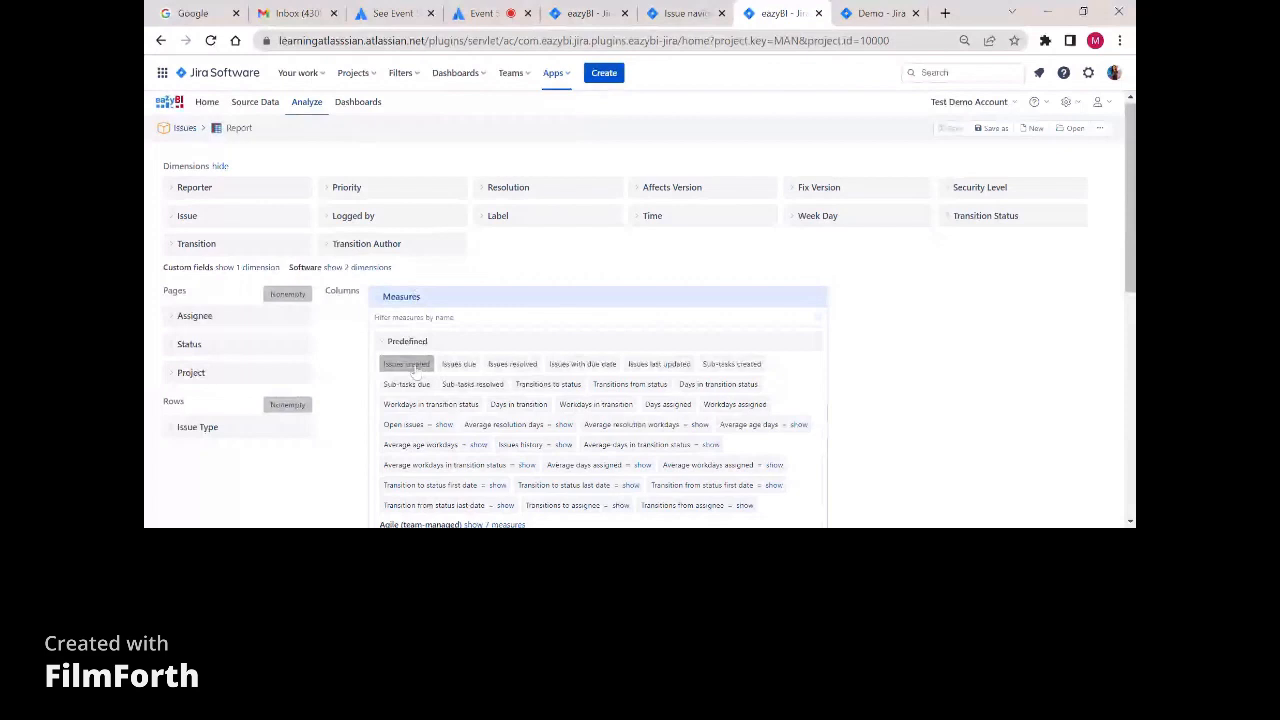
{"action": "left_click", "coordinate": [400, 297]}
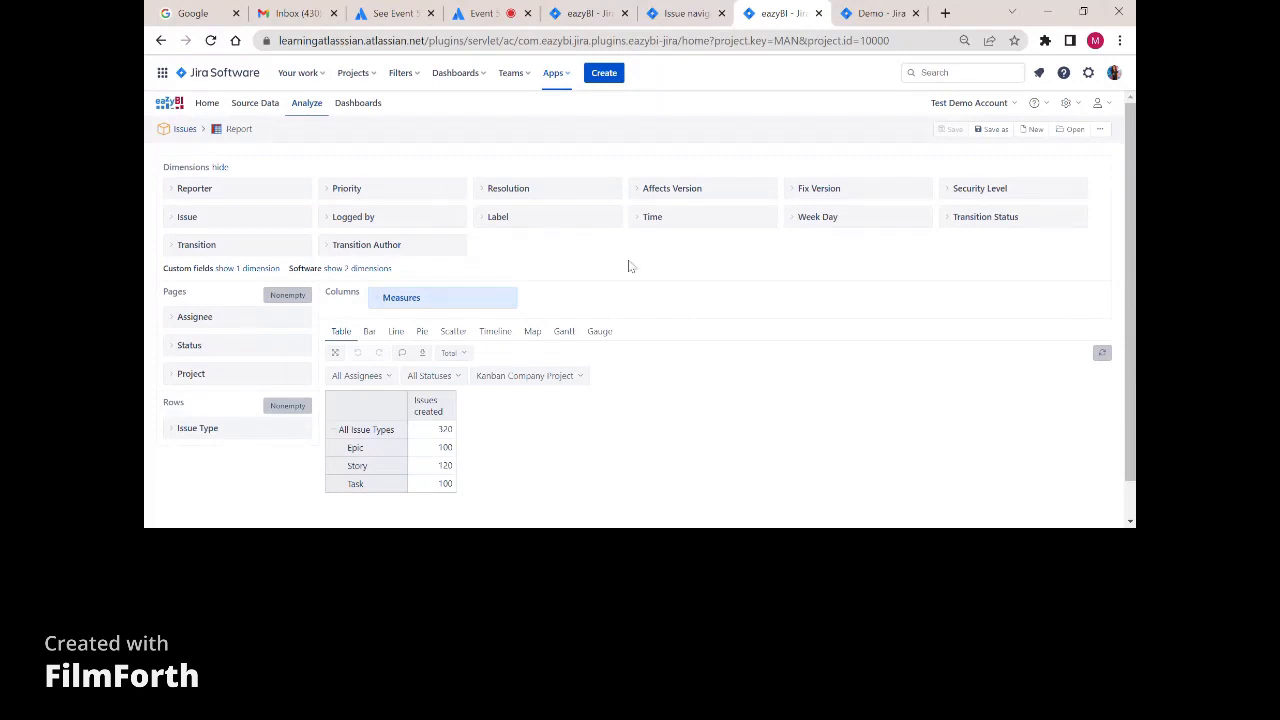
Search Google for "eazy bi demo" in a new browser tab and open the Analyze - Jira Demo result.
{"action": "left_click", "coordinate": [945, 13]}
{"action": "type", "text": "g"}
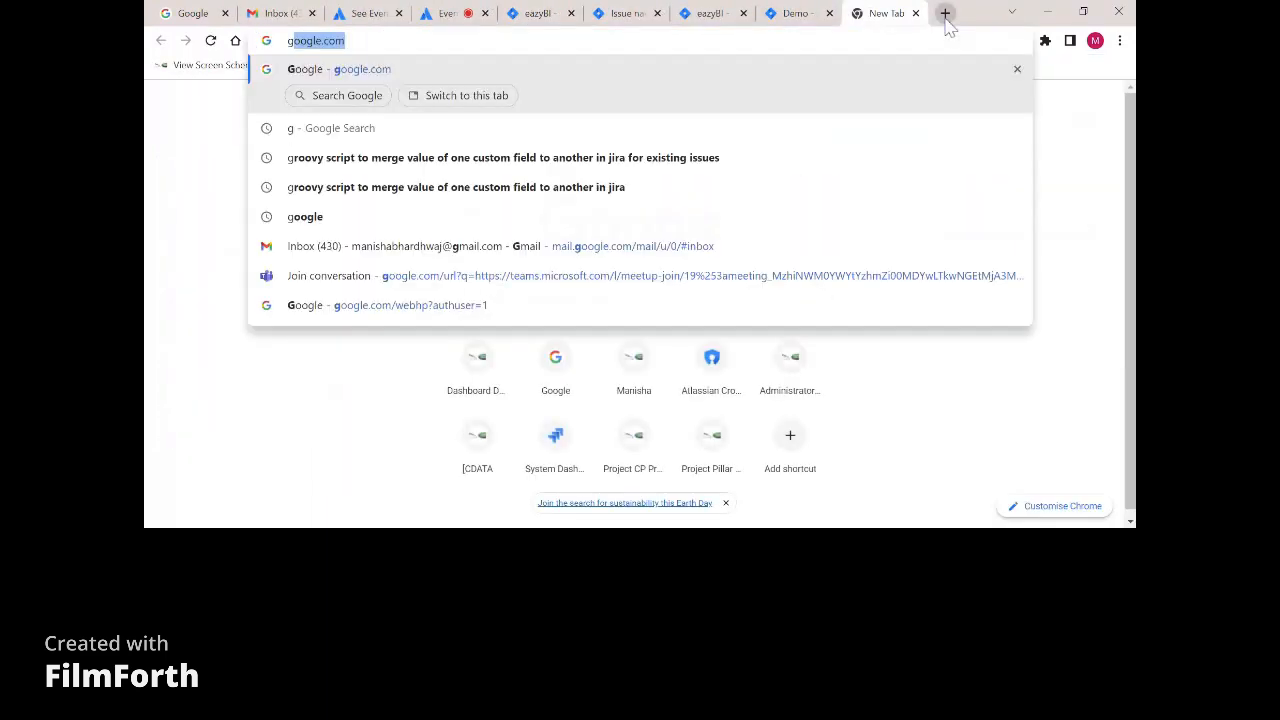
{"action": "key", "text": "Return"}
{"action": "type", "text": "eaz"}
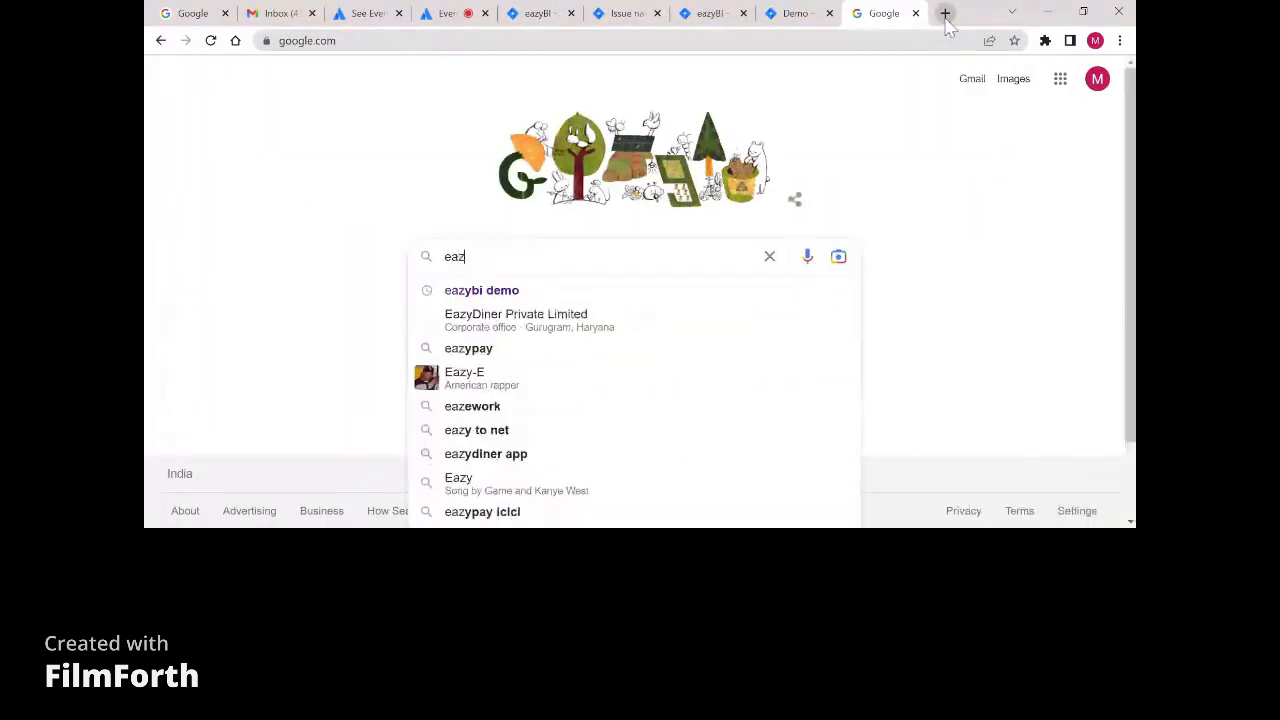
{"action": "type", "text": "y bi demo"}
{"action": "key", "text": "Return"}
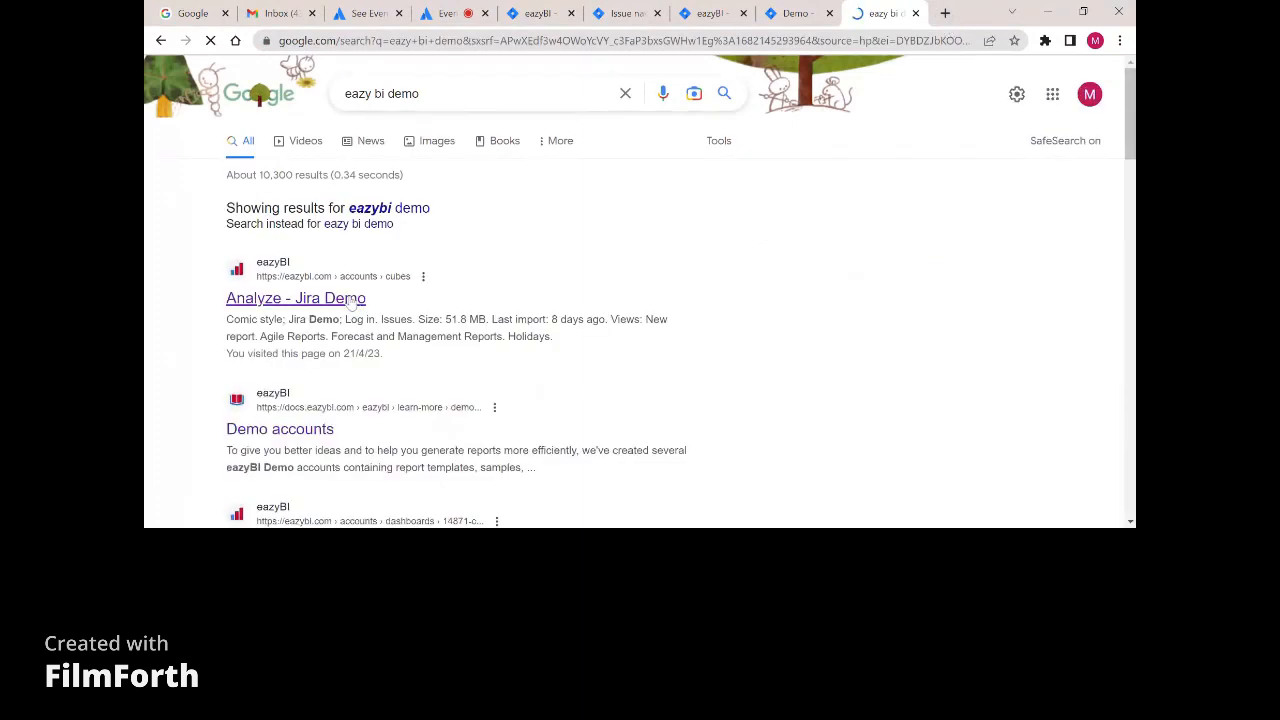
{"action": "left_click", "coordinate": [353, 299]}
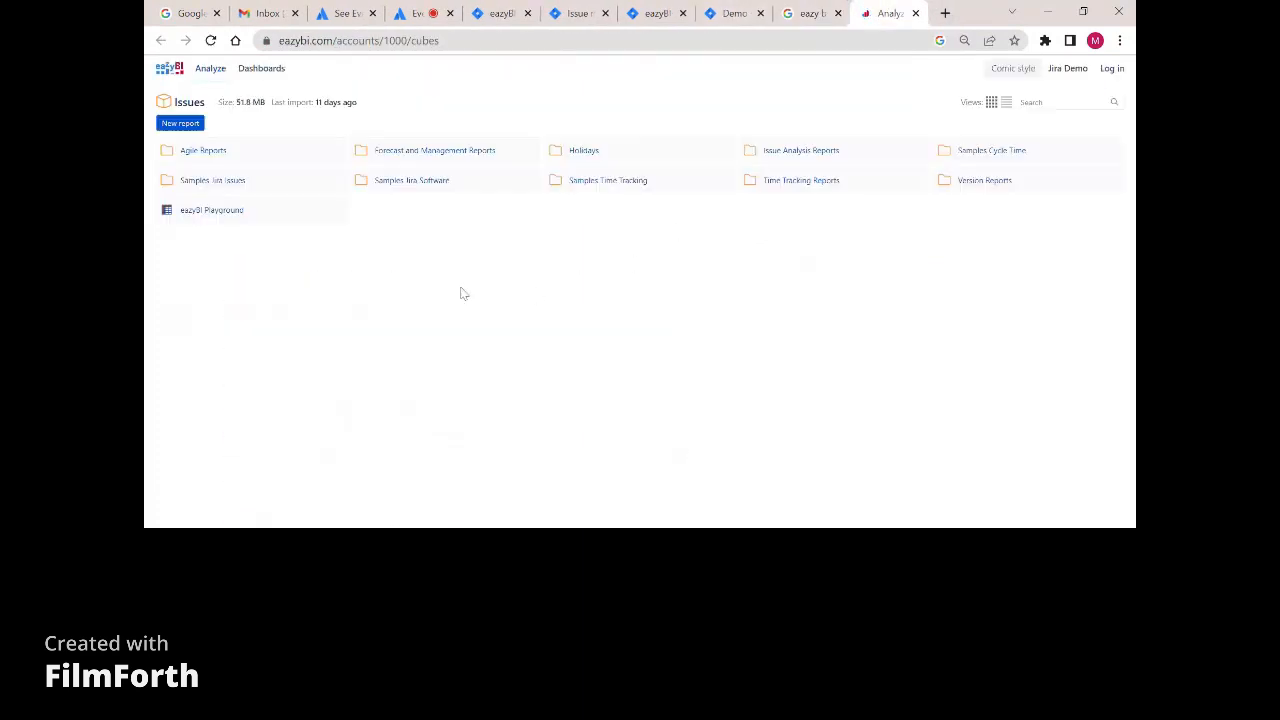
Look through the demo account's Agile Reports folder, return to the report folders and start a new report in the Issues cube.
{"action": "left_click", "coordinate": [200, 150]}
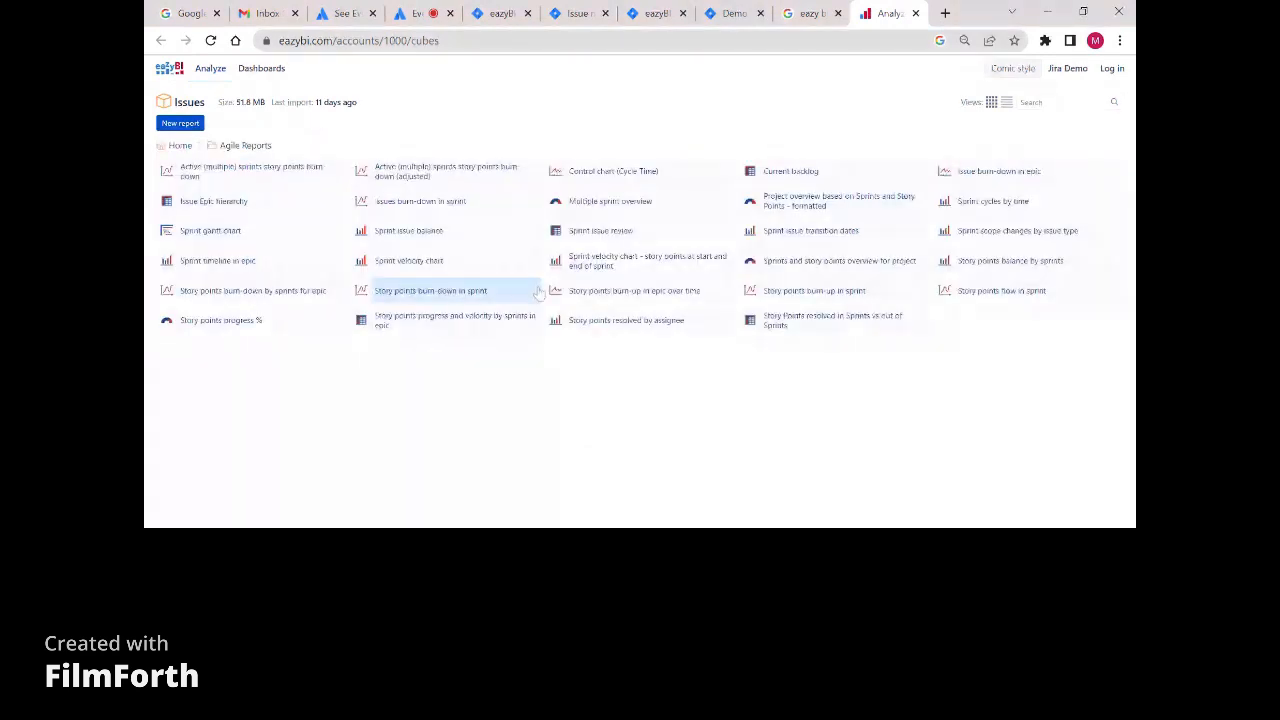
{"action": "left_click", "coordinate": [180, 145]}
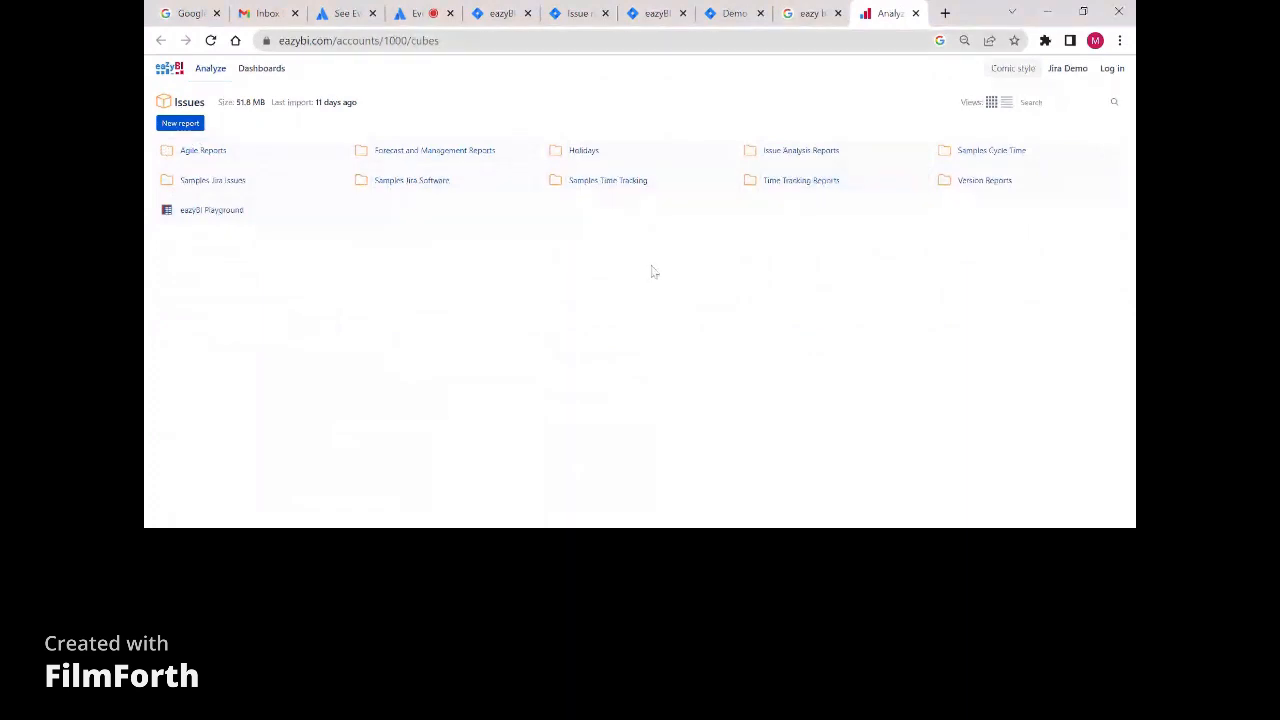
{"action": "left_click", "coordinate": [185, 125]}
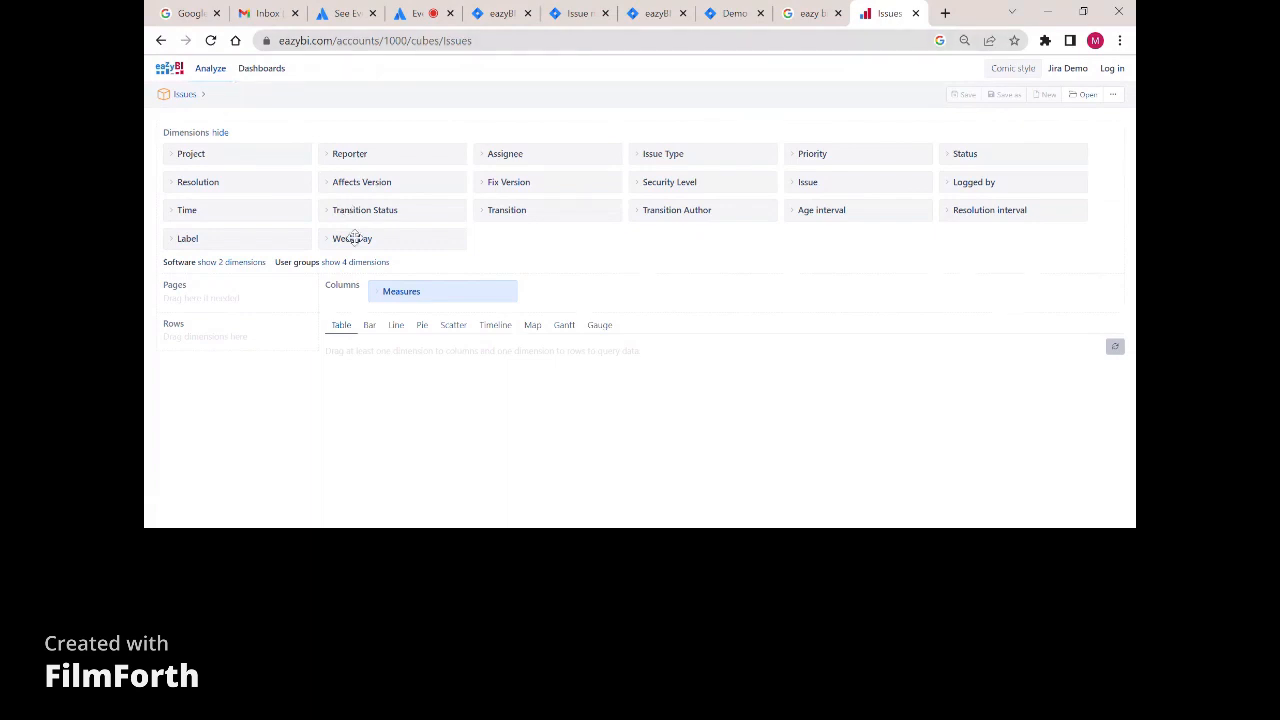
Search Google for "eazybi documentation", open the eazyBI Documentation site separately and look over its topic overview.
{"action": "left_click", "coordinate": [845, 12]}
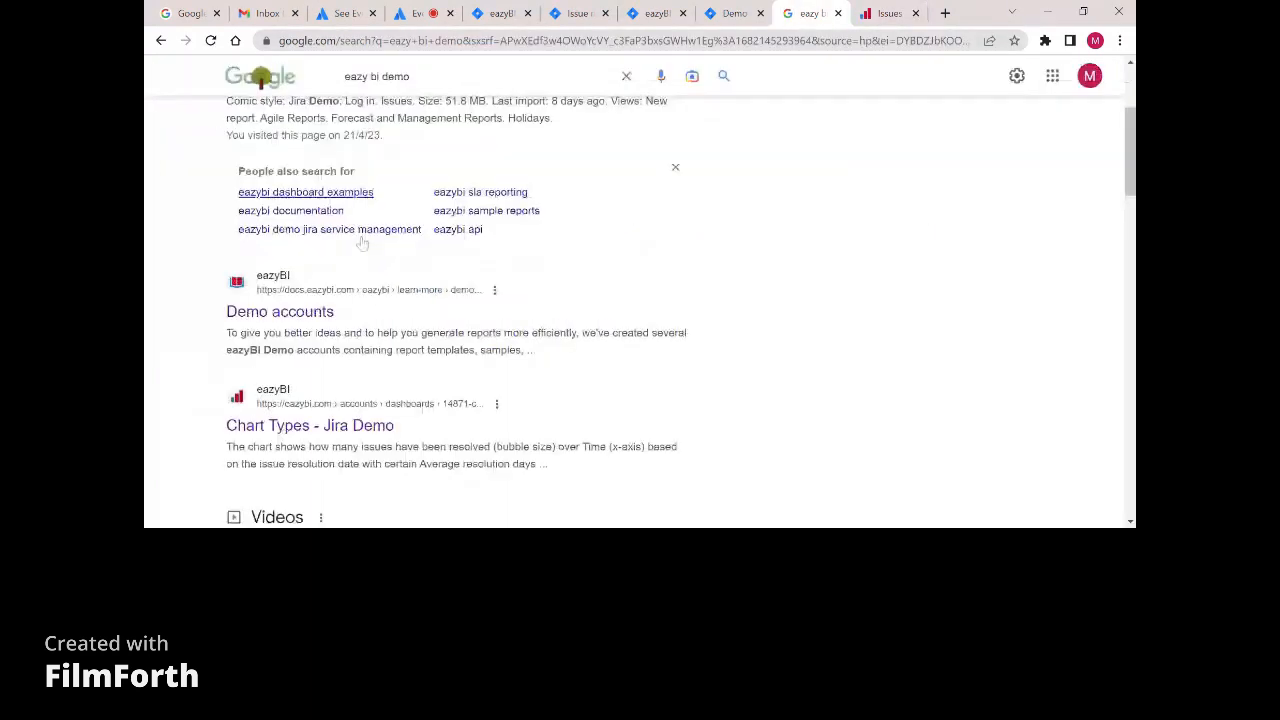
{"action": "scroll", "coordinate": [640, 300], "scroll_direction": "up", "scroll_amount": 3}
{"action": "left_click", "coordinate": [413, 93]}
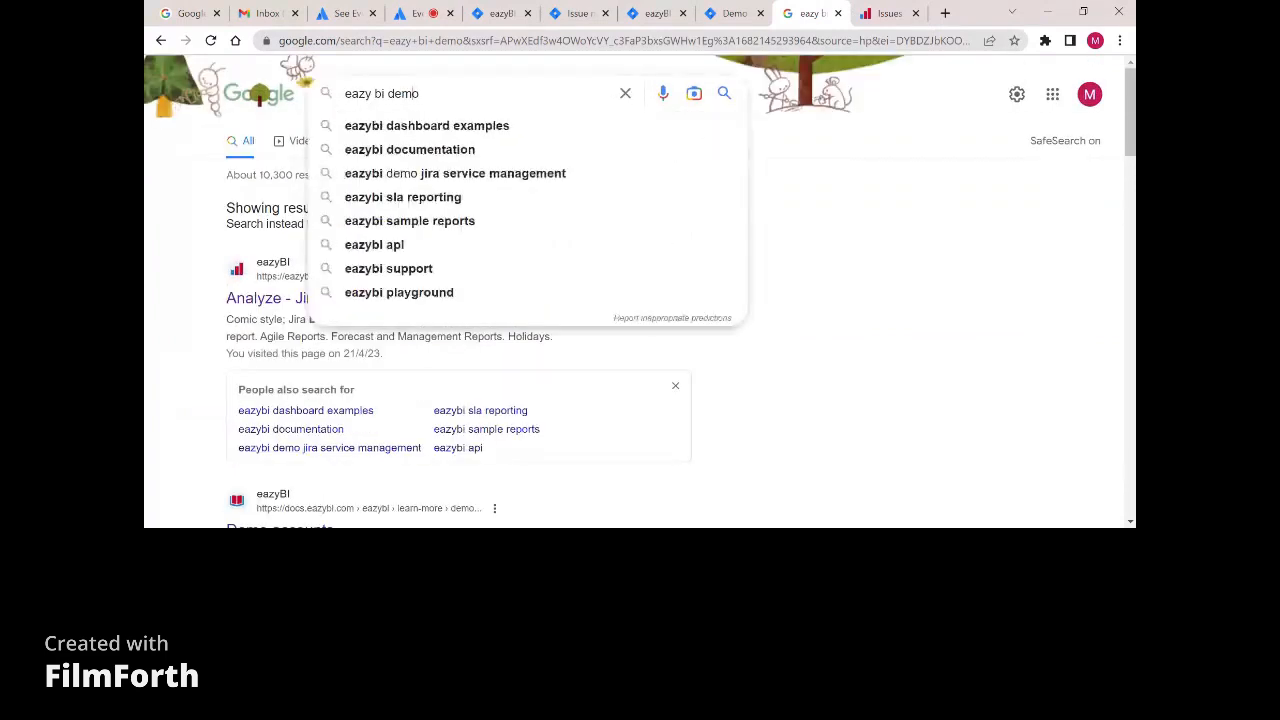
{"action": "key", "text": "BackSpace"}
{"action": "key", "text": "BackSpace"}
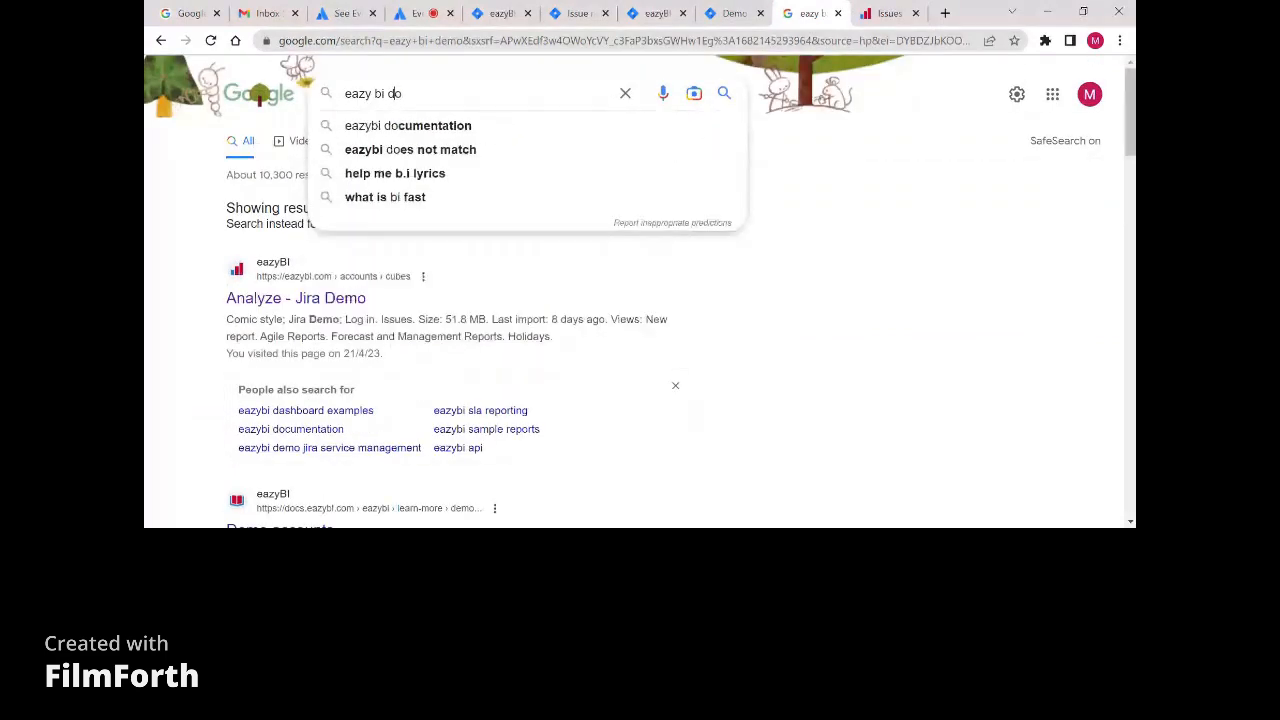
{"action": "left_click", "coordinate": [420, 126]}
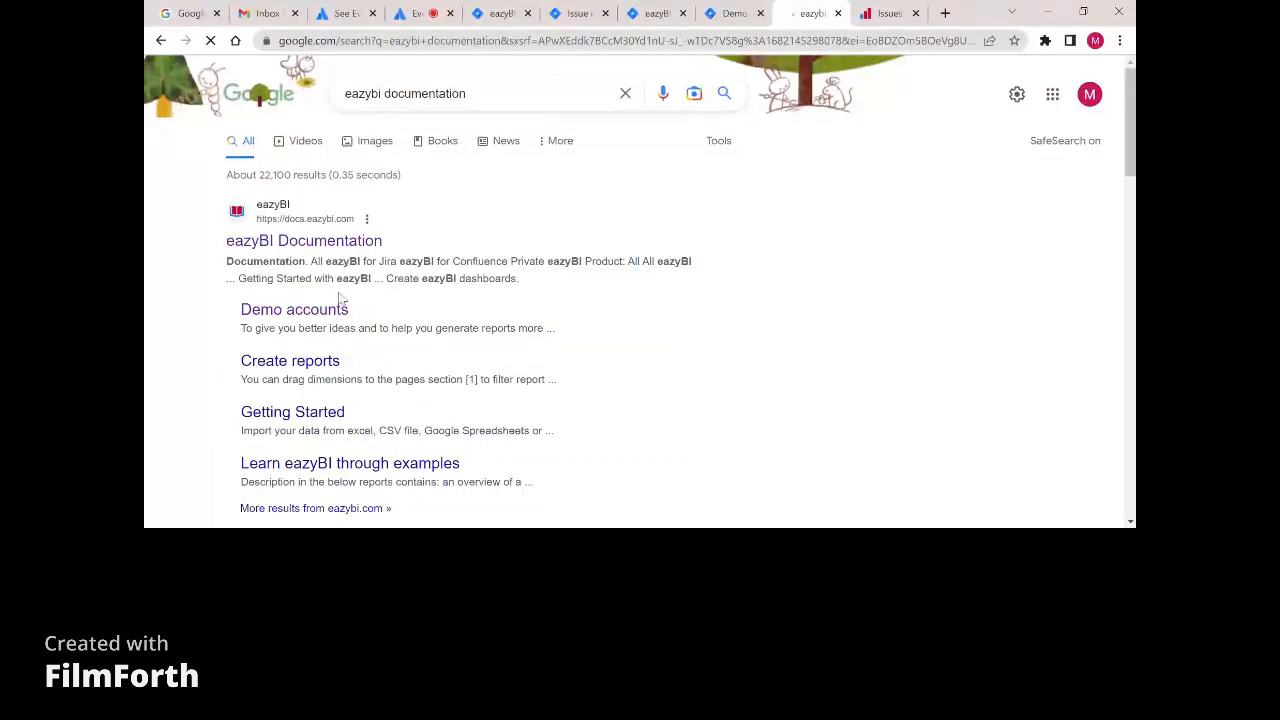
{"action": "left_click", "coordinate": [286, 240], "text": "ctrl"}
{"action": "left_click", "coordinate": [894, 14]}
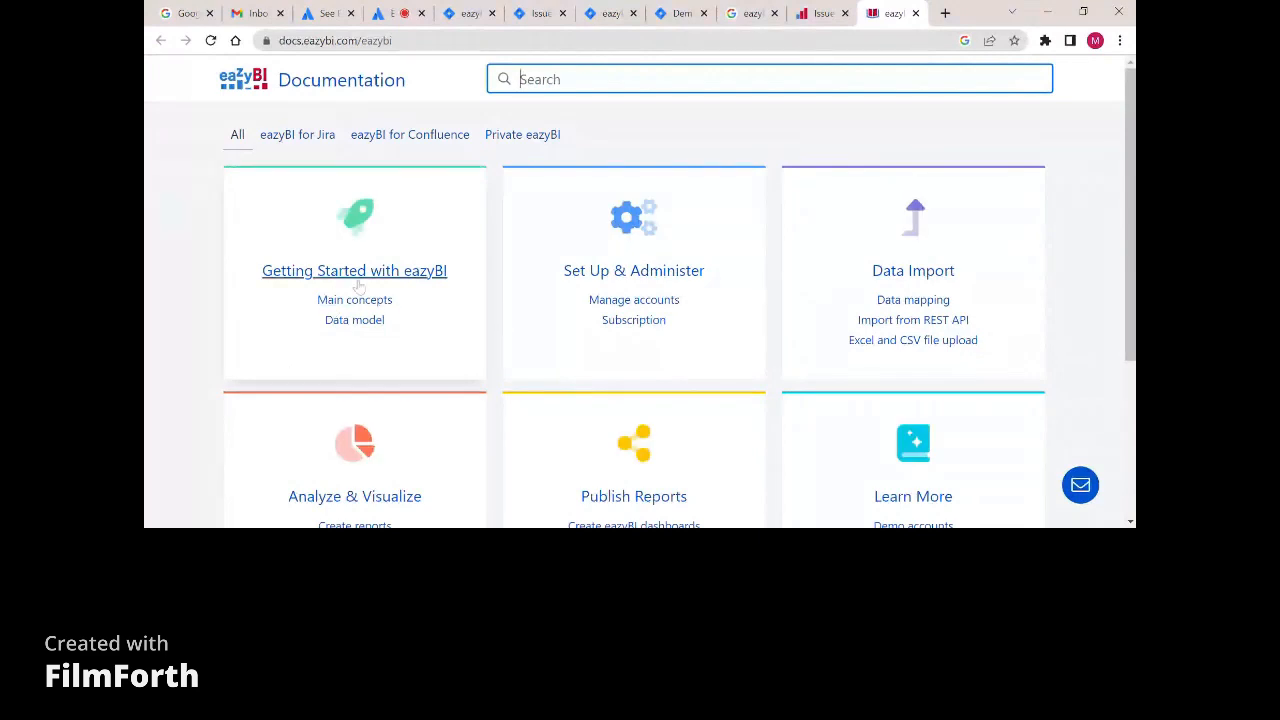
{"action": "scroll", "coordinate": [817, 320], "scroll_direction": "down", "scroll_amount": 3}
{"action": "scroll", "coordinate": [448, 437], "scroll_direction": "up", "scroll_amount": 3}
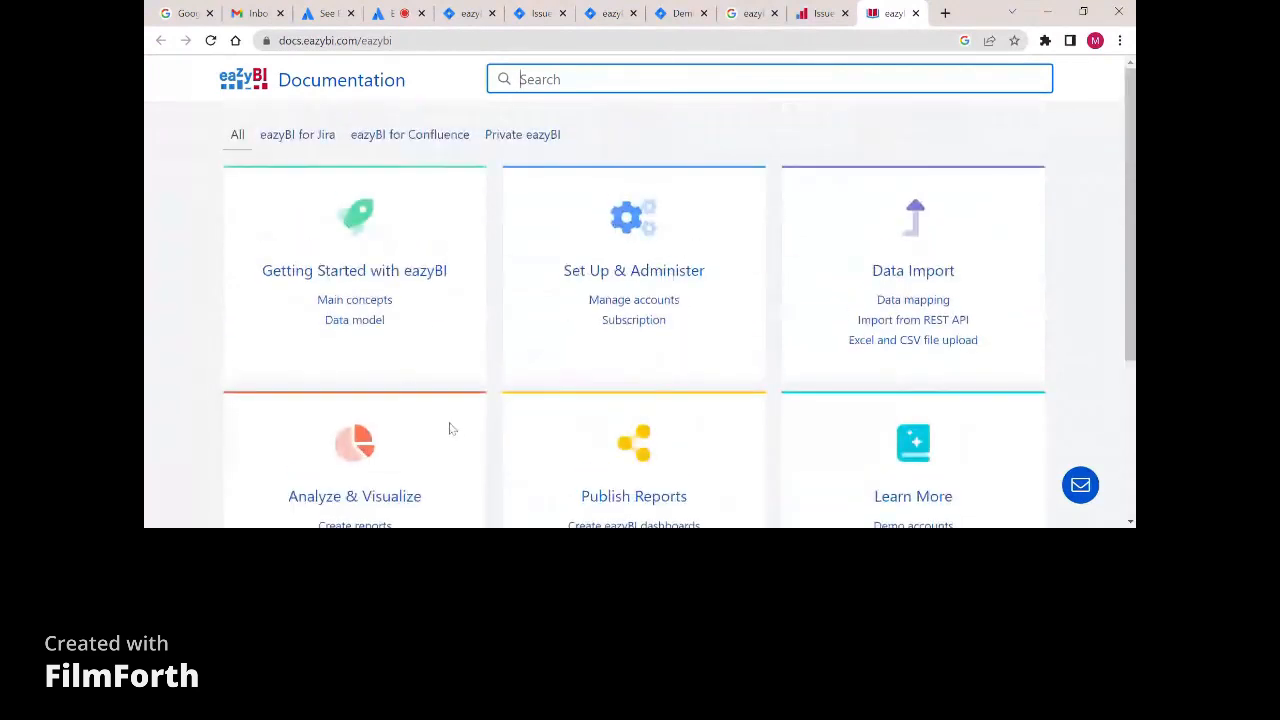
{"action": "left_click", "coordinate": [808, 20]}
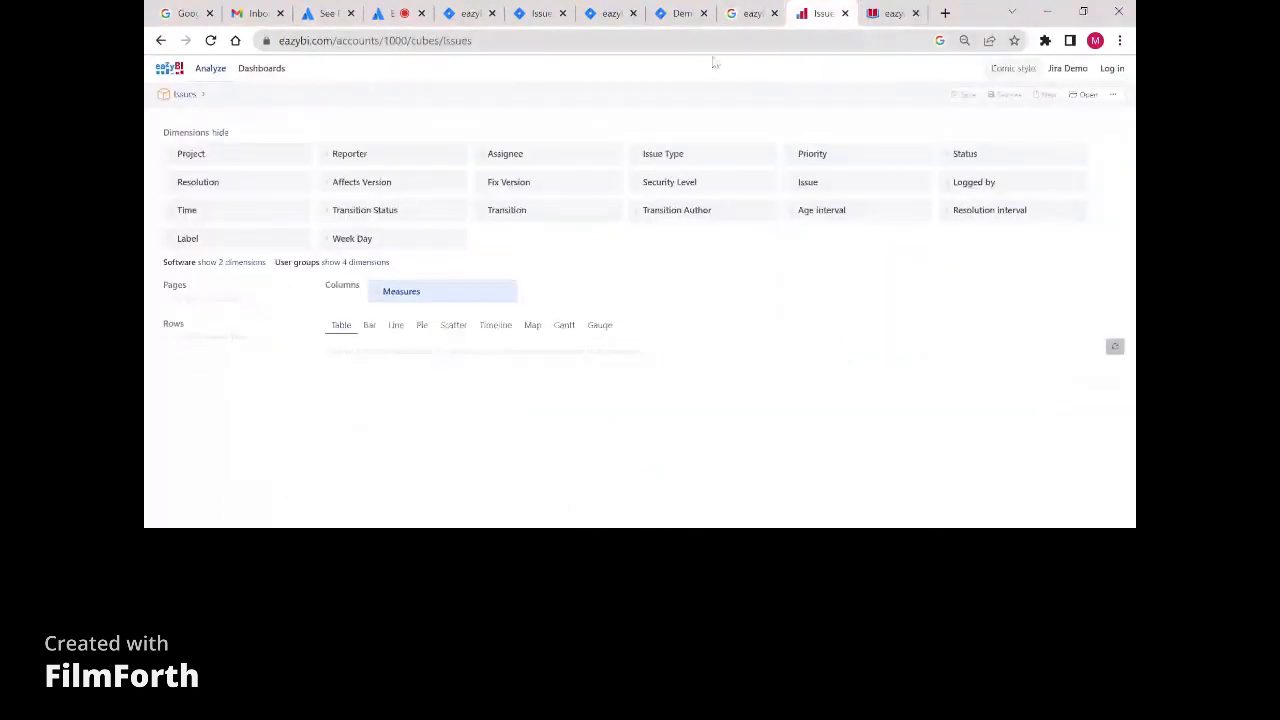
{"action": "left_click", "coordinate": [735, 14]}
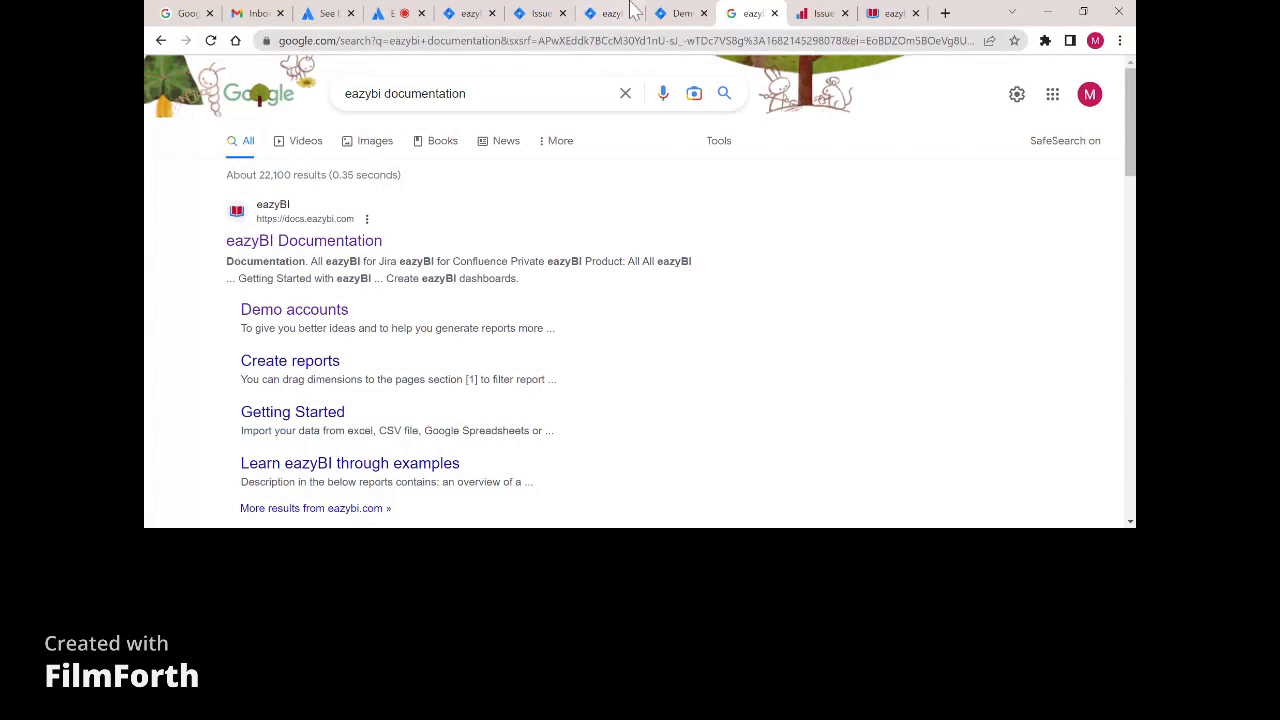
{"action": "left_click", "coordinate": [676, 13]}
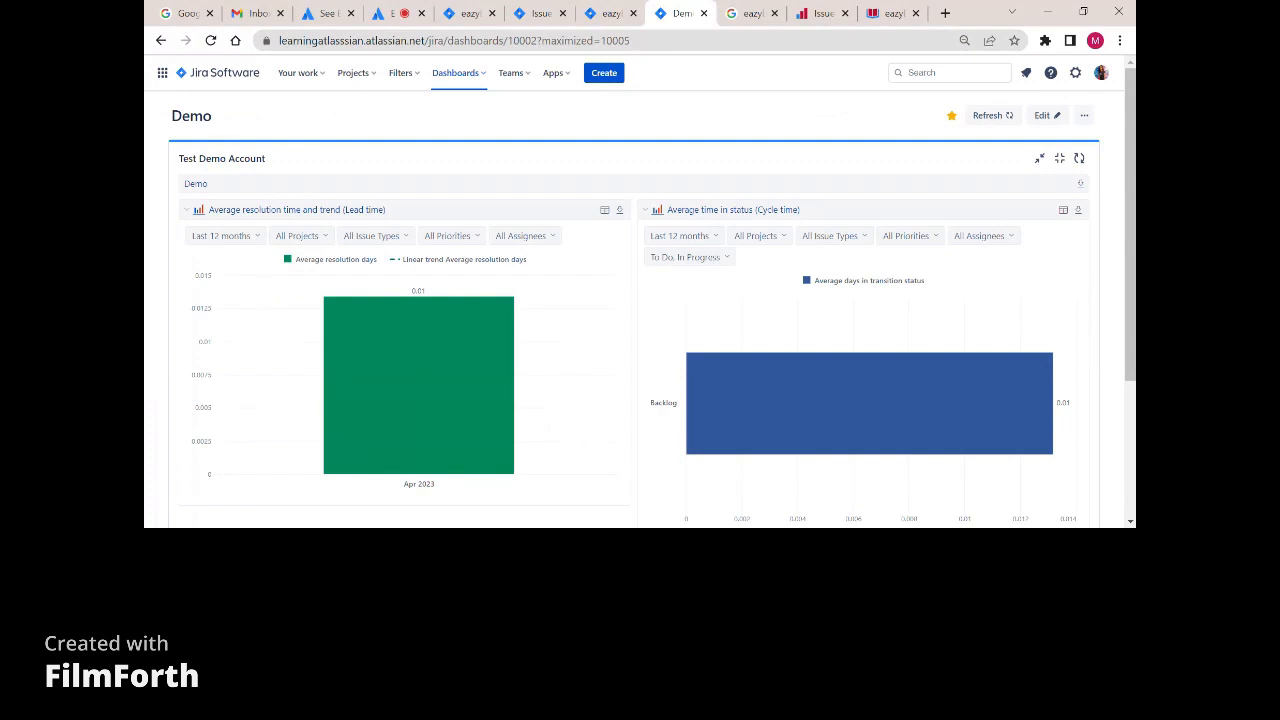
Search Google for "eazy bi subscription plan names" and open the eazyBI.com subscription documentation page.
{"action": "left_click", "coordinate": [740, 13]}
{"action": "double_click", "coordinate": [428, 93]}
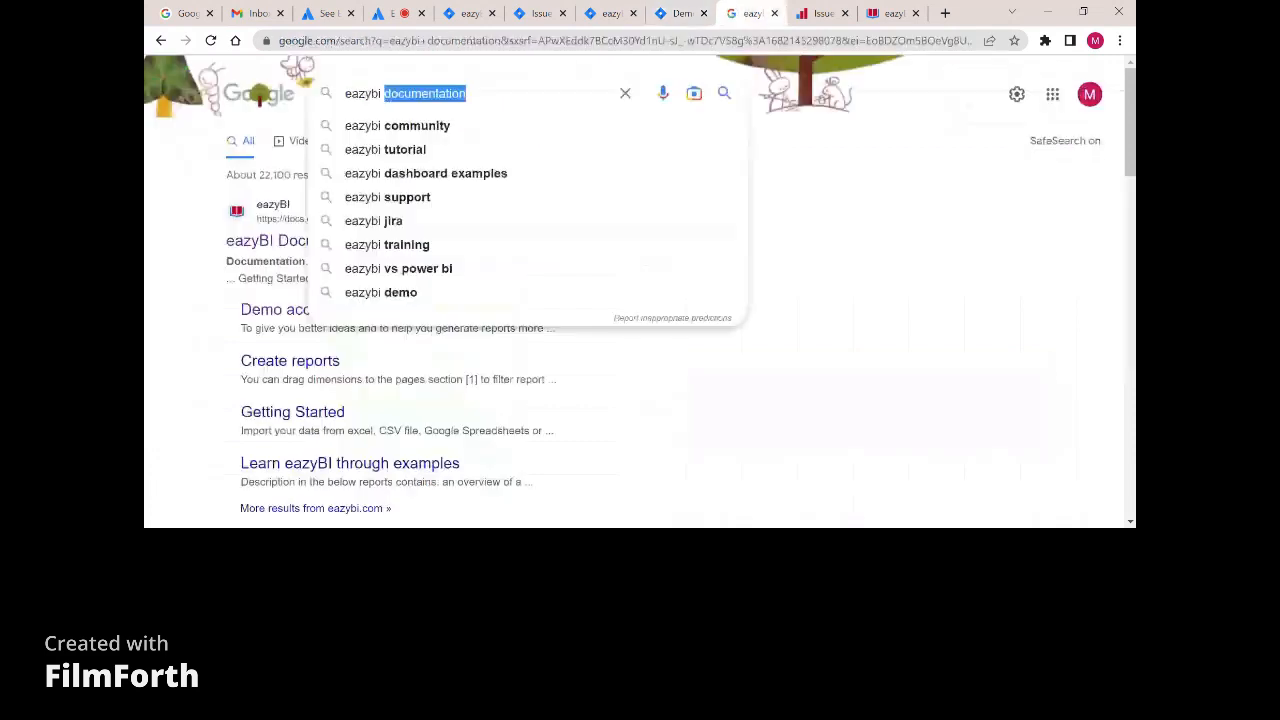
{"action": "type", "text": "subscr"}
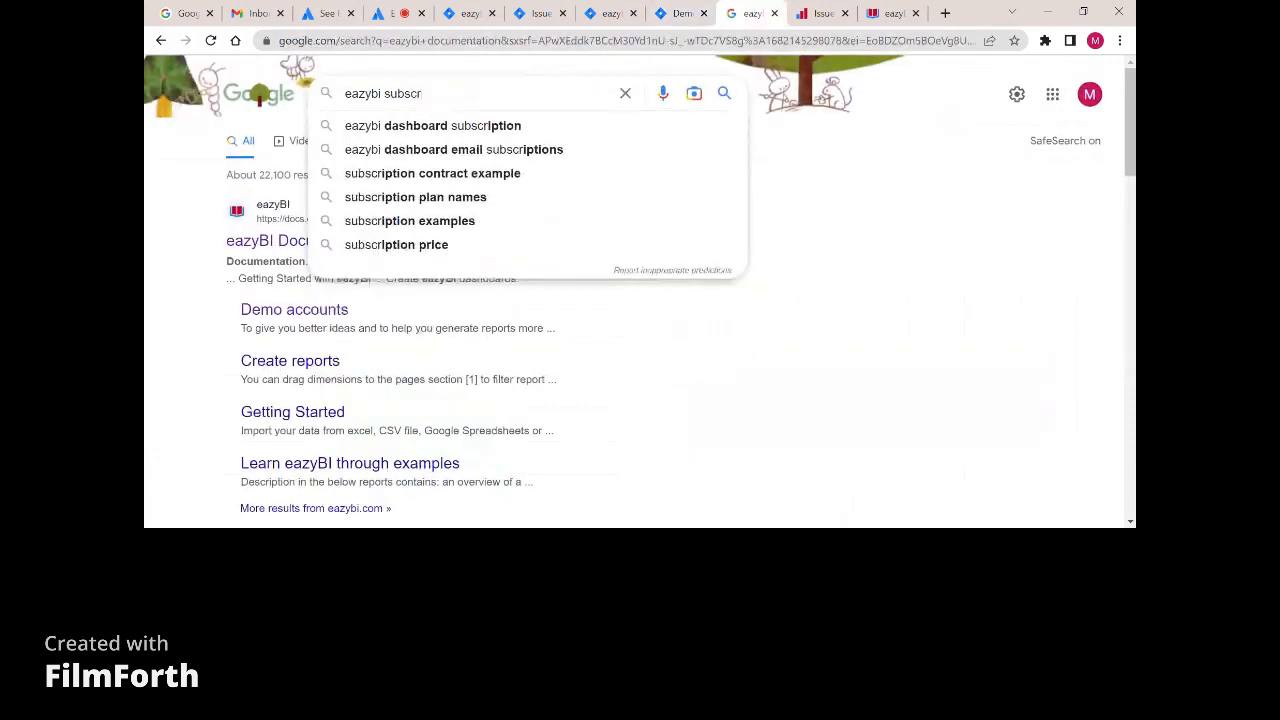
{"action": "left_click", "coordinate": [472, 205]}
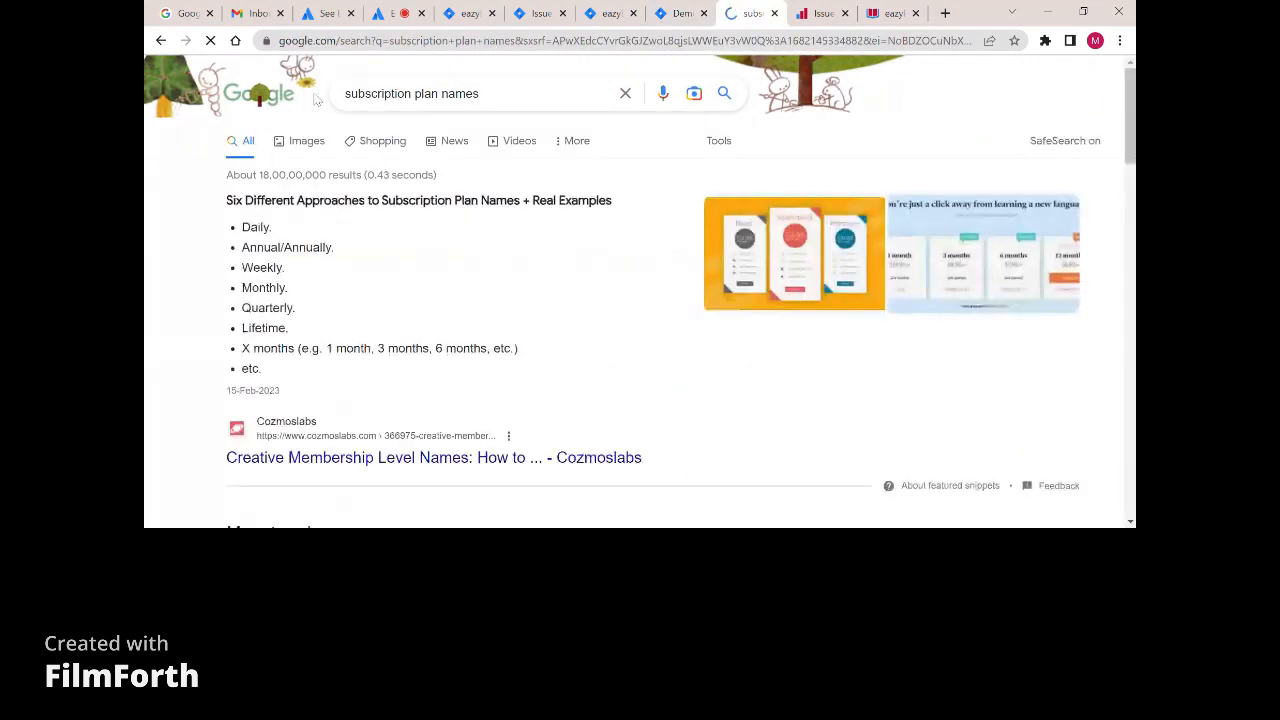
{"action": "left_click", "coordinate": [341, 100]}
{"action": "type", "text": "eazy b "}
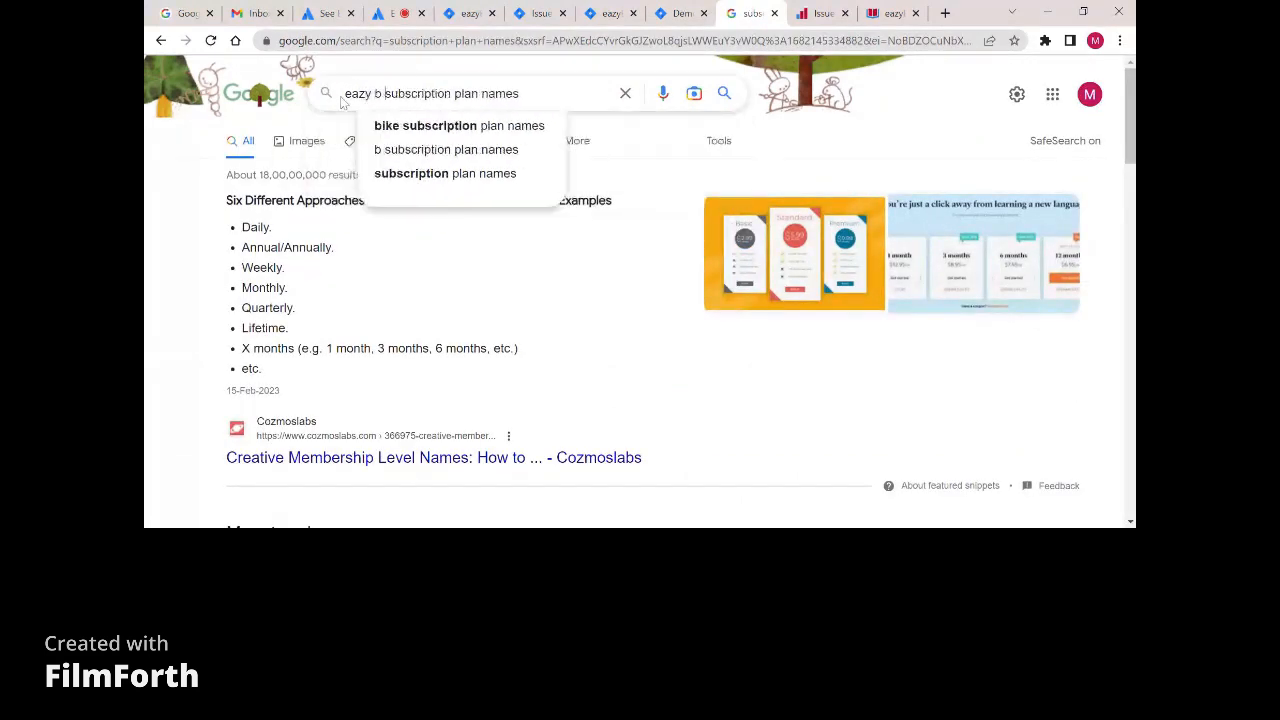
{"action": "type", "text": "i"}
{"action": "key", "text": "Return"}
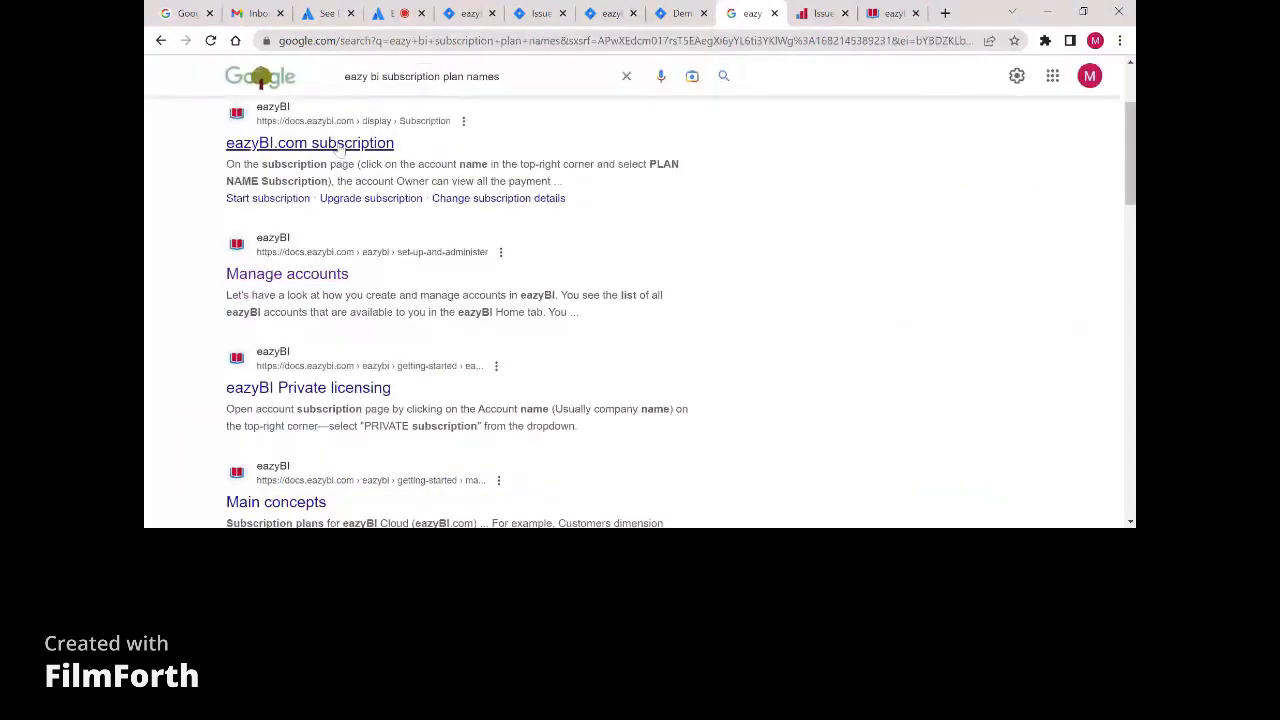
{"action": "left_click", "coordinate": [893, 13]}
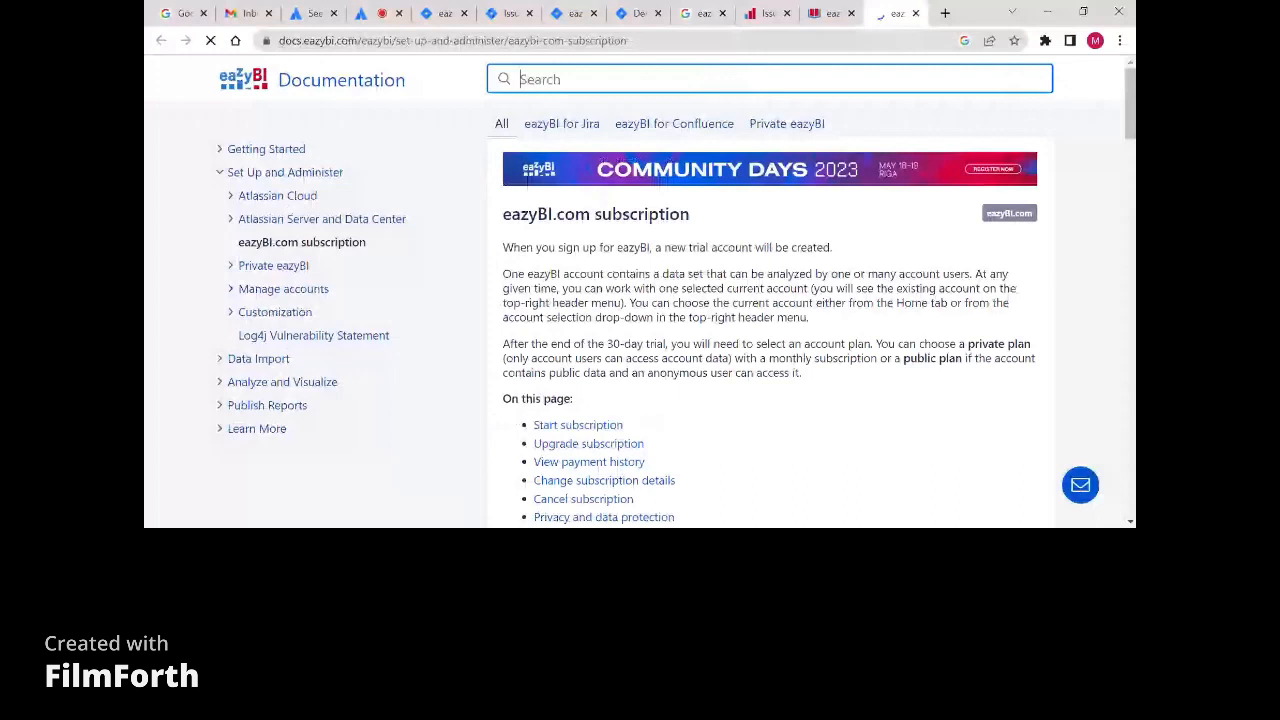
Open the eazyBI Private licensing page from the search results and examine its Pricing table and the features listed below it.
{"action": "left_click", "coordinate": [815, 12]}
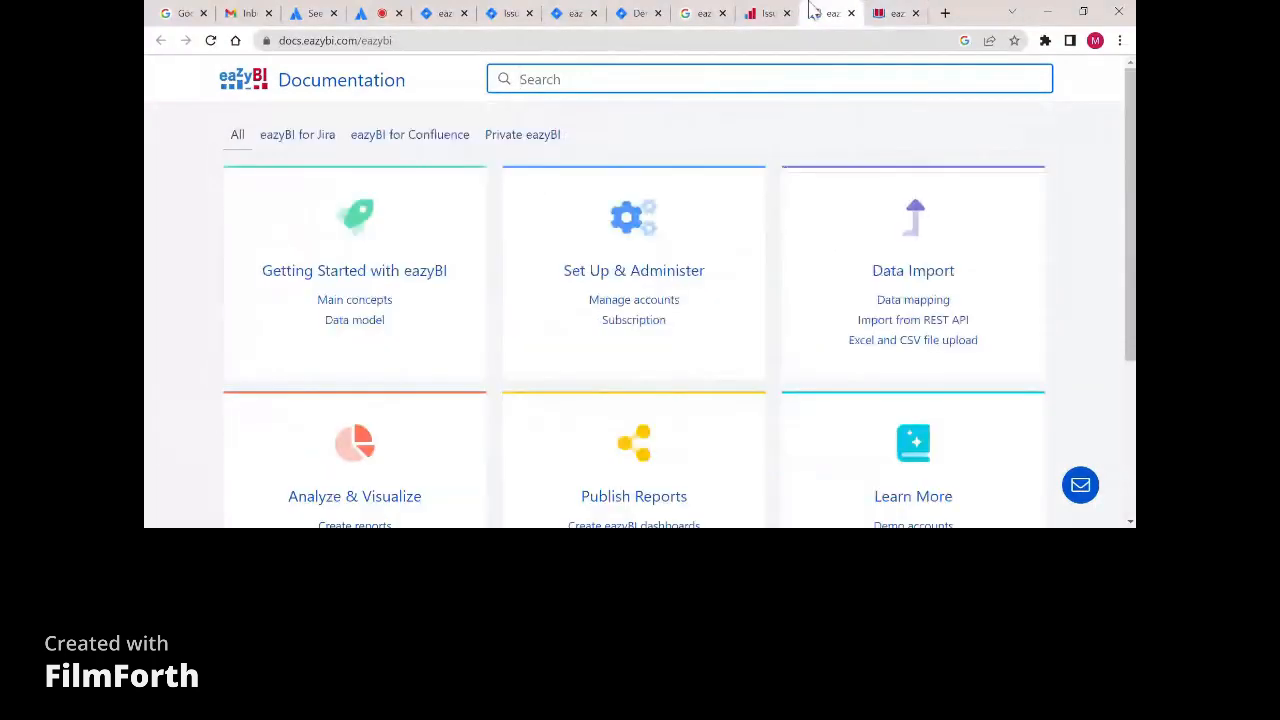
{"action": "left_click", "coordinate": [702, 13]}
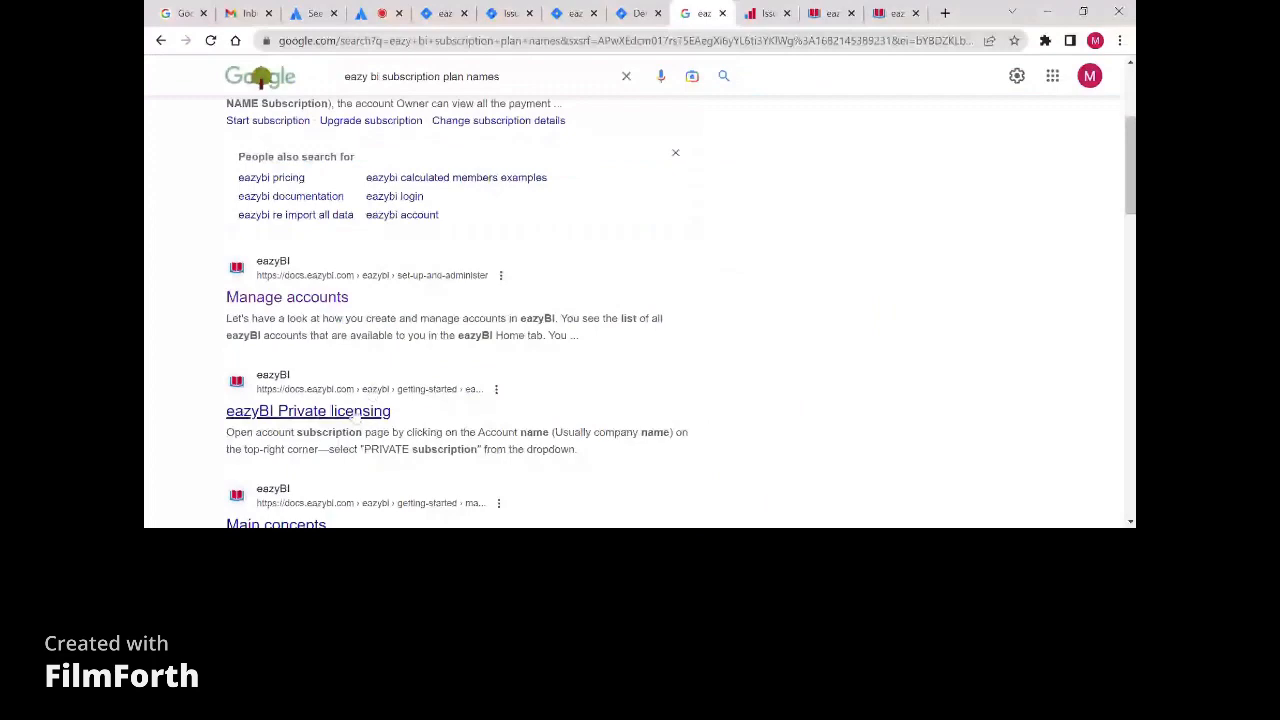
{"action": "middle_click", "coordinate": [352, 411]}
{"action": "scroll", "coordinate": [497, 400], "scroll_direction": "down", "scroll_amount": 1}
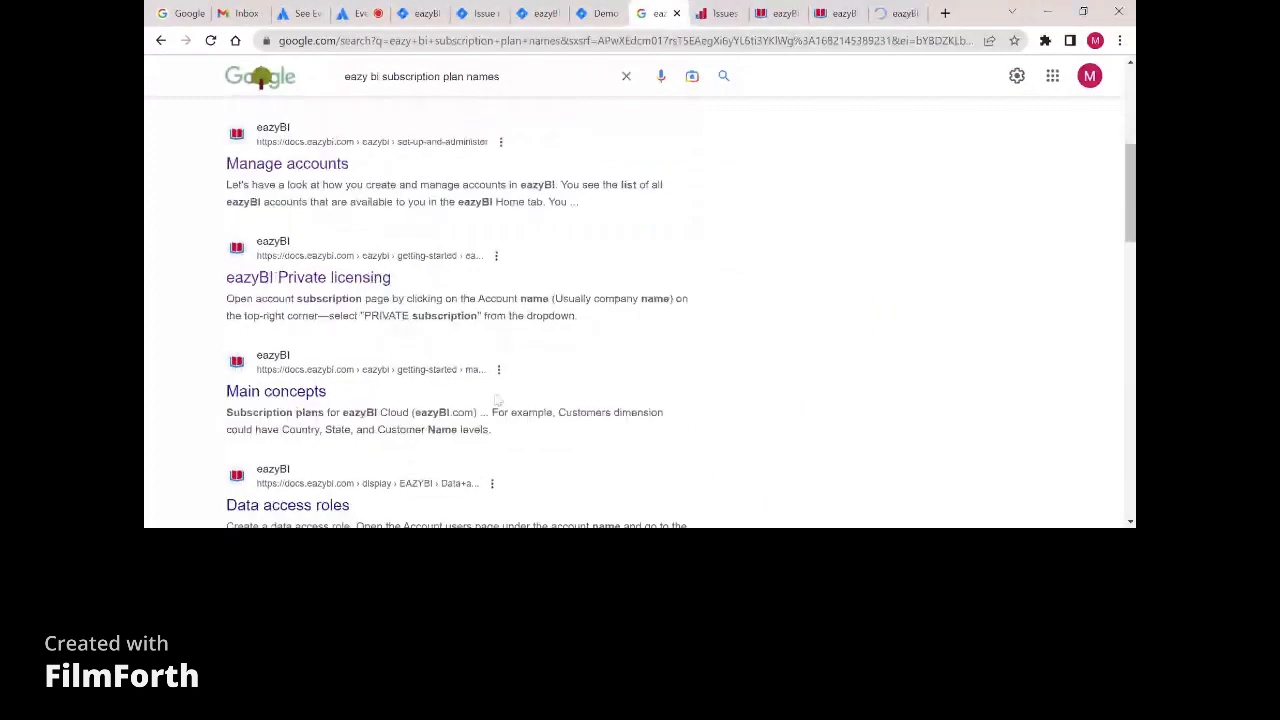
{"action": "left_click", "coordinate": [904, 17]}
{"action": "scroll", "coordinate": [666, 345], "scroll_direction": "down", "scroll_amount": 1}
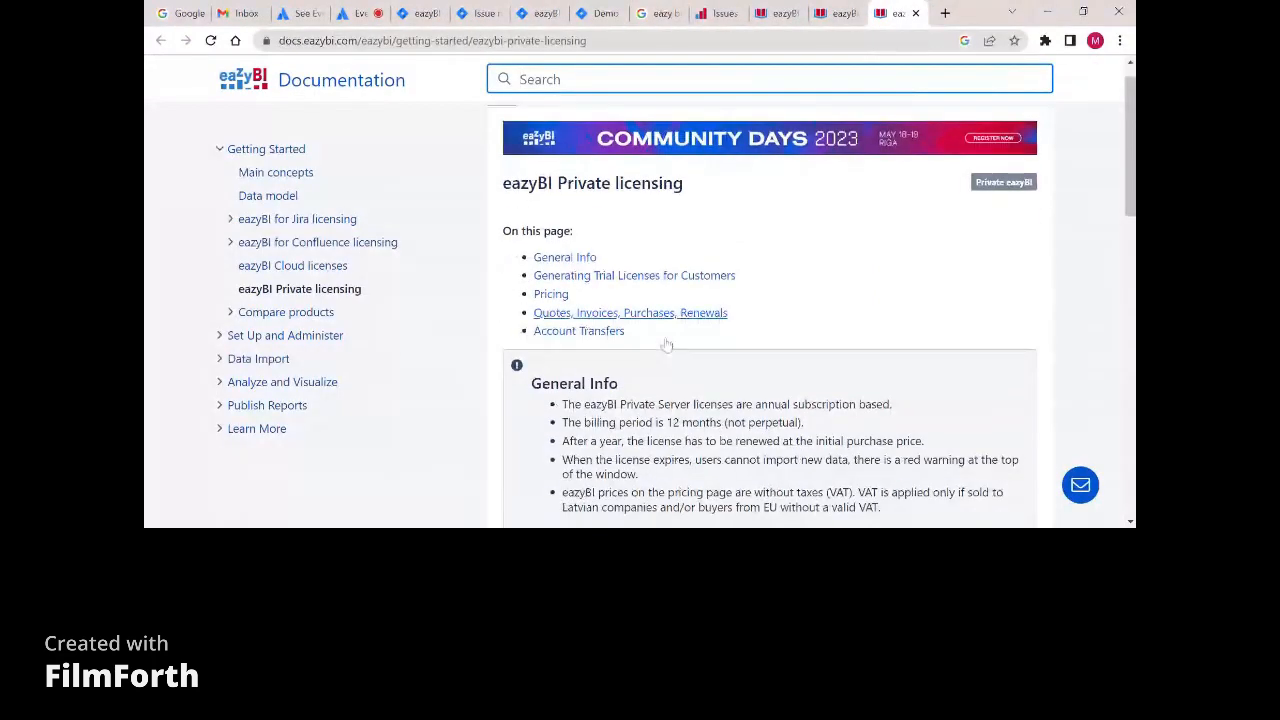
{"action": "scroll", "coordinate": [666, 345], "scroll_direction": "down", "scroll_amount": 5}
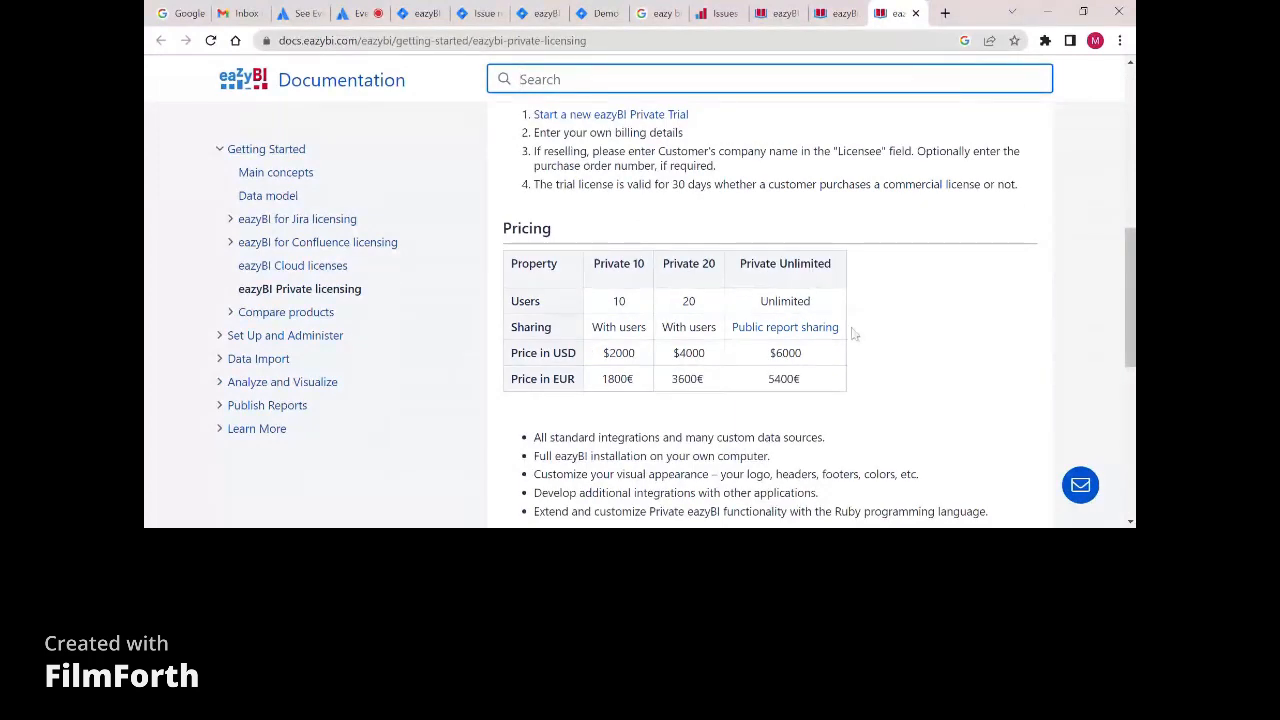
{"action": "scroll", "coordinate": [855, 335], "scroll_direction": "down", "scroll_amount": 1}
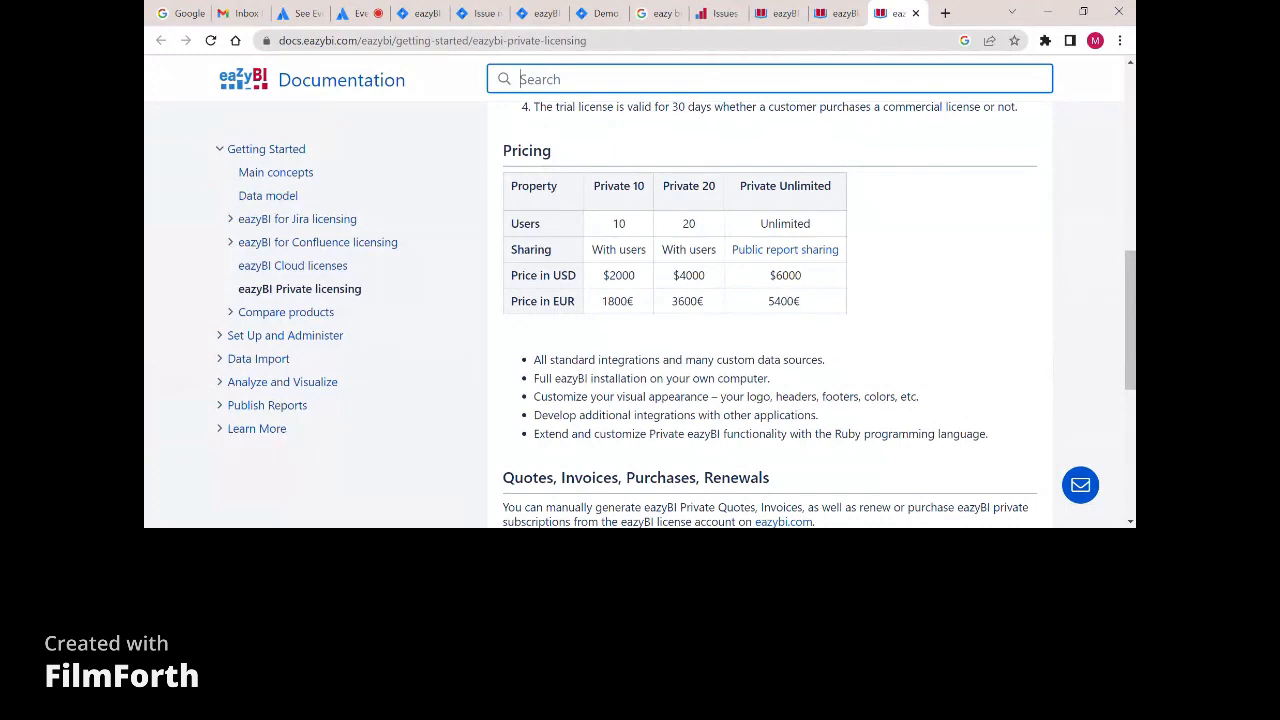
{"action": "scroll", "coordinate": [855, 335], "scroll_direction": "down", "scroll_amount": 1}
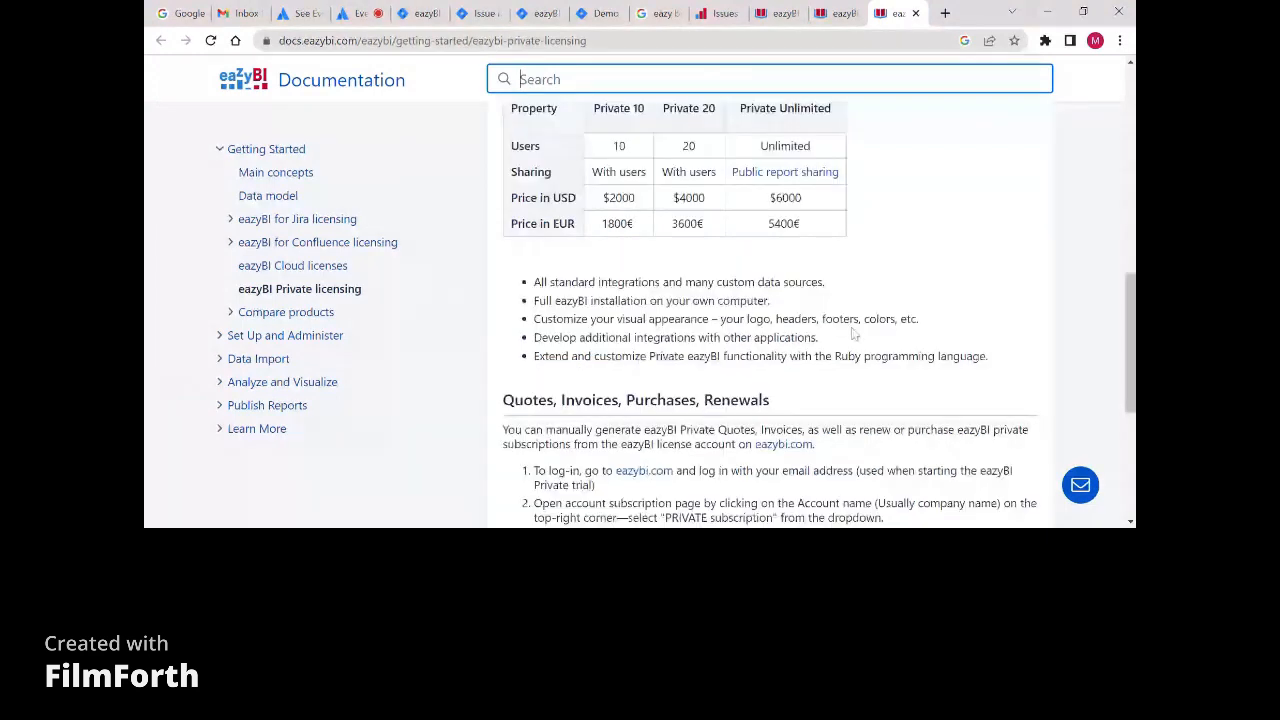
{"action": "scroll", "coordinate": [855, 335], "scroll_direction": "up", "scroll_amount": 2}
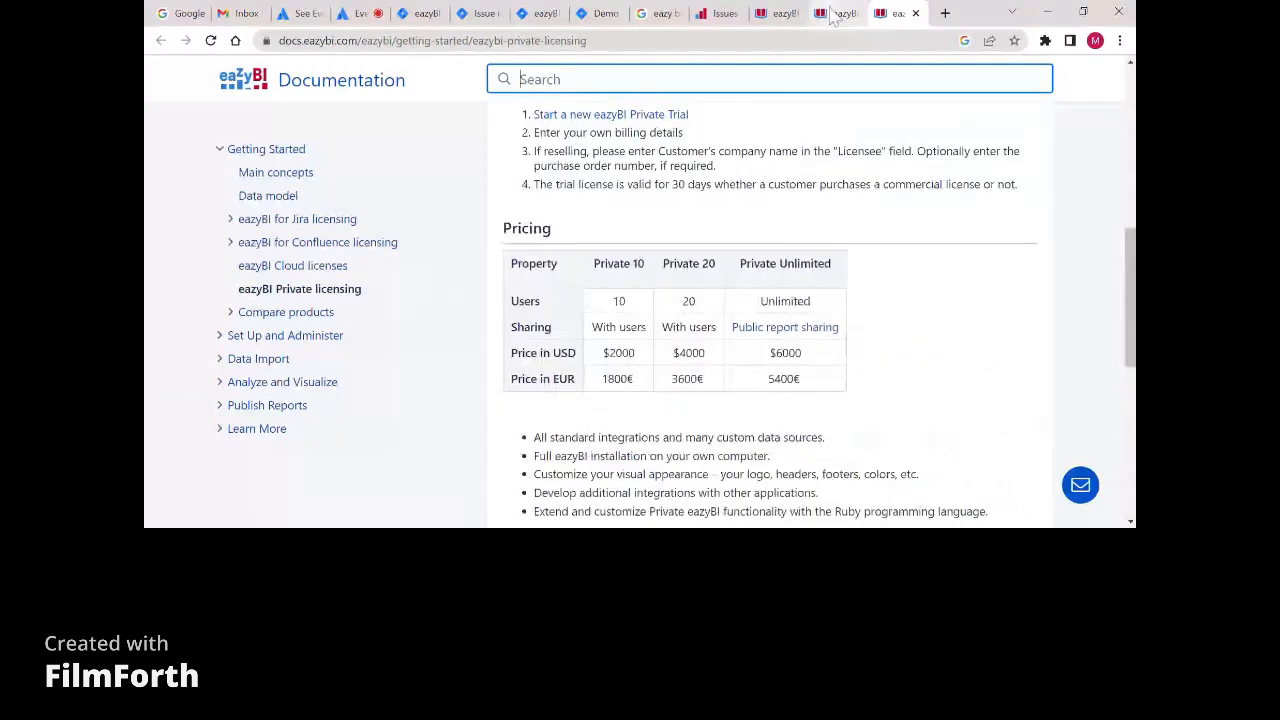
Return to Jira, open the eazyBI app's home page and open Dashboard Demo from the Jira account.
{"action": "left_click", "coordinate": [832, 14]}
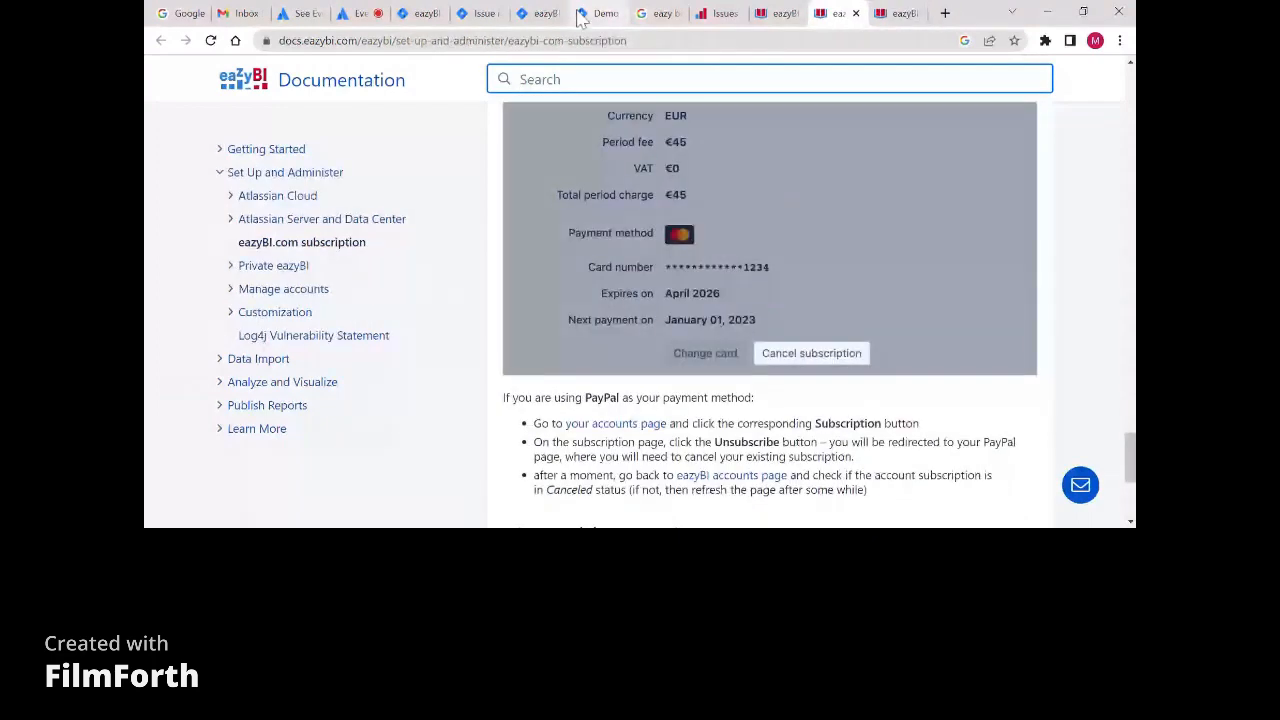
{"action": "left_click", "coordinate": [595, 13]}
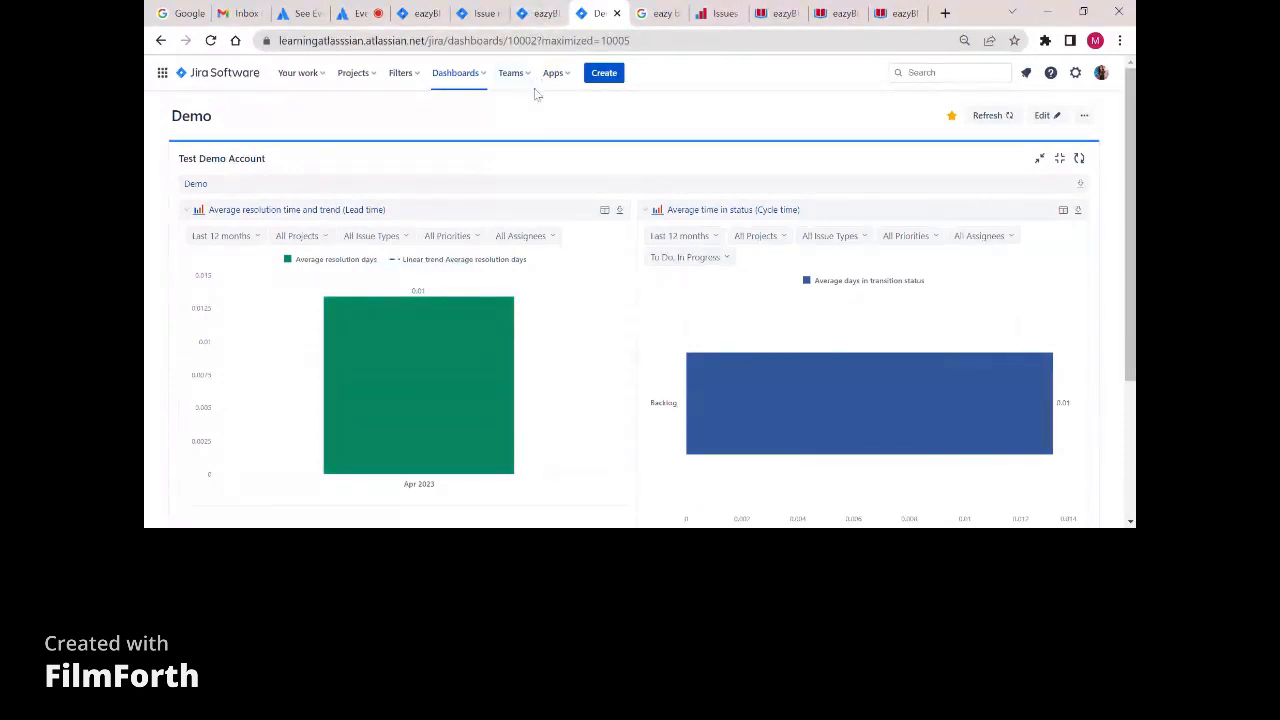
{"action": "left_click", "coordinate": [553, 72]}
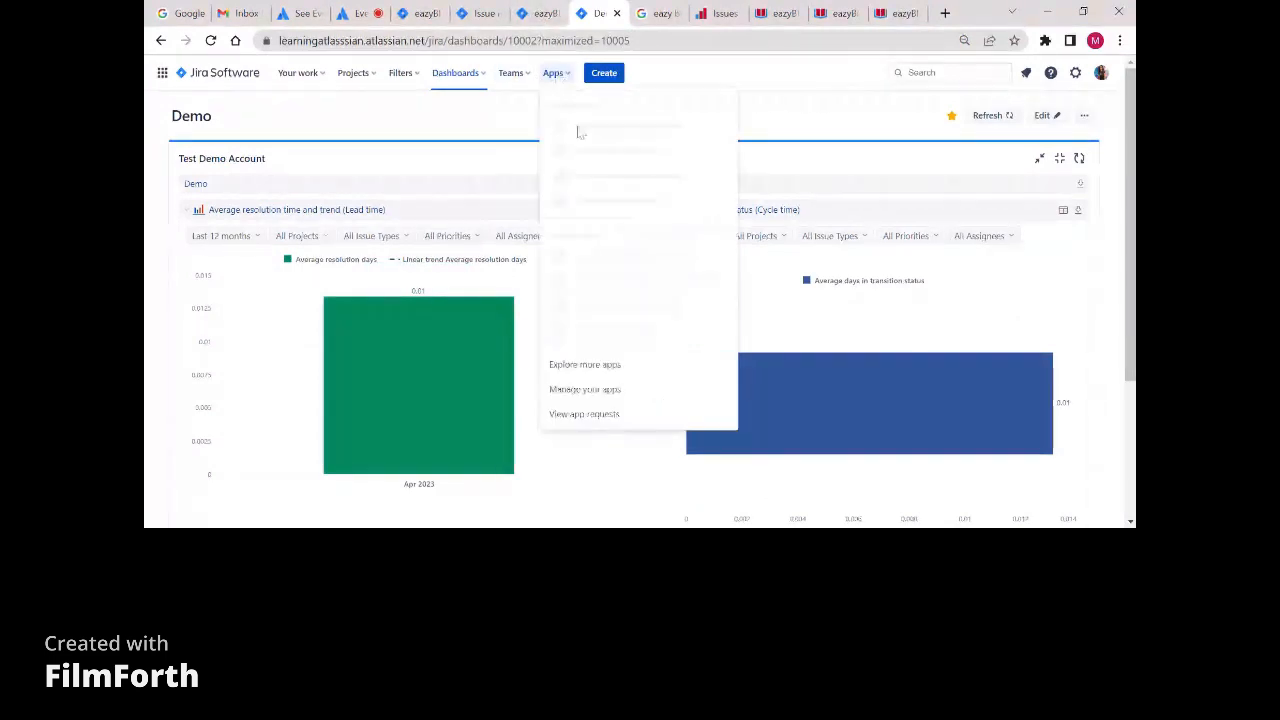
{"action": "left_click", "coordinate": [580, 126]}
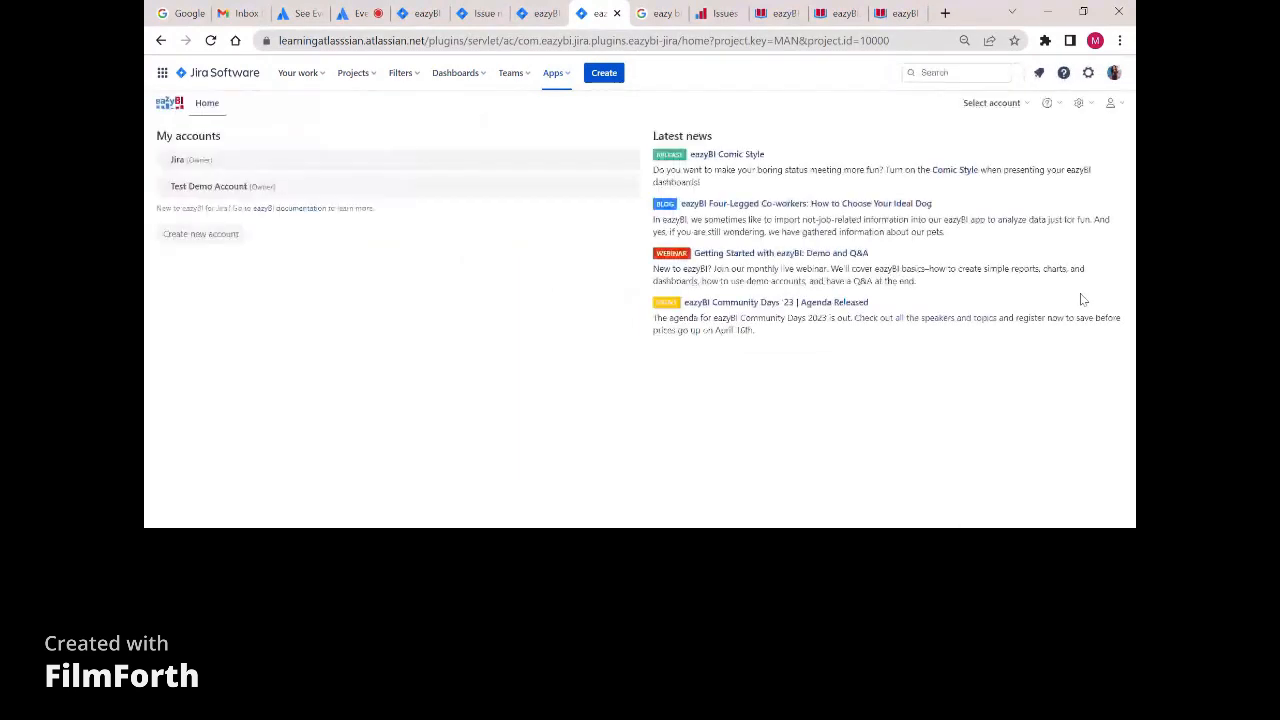
{"action": "left_click", "coordinate": [212, 166]}
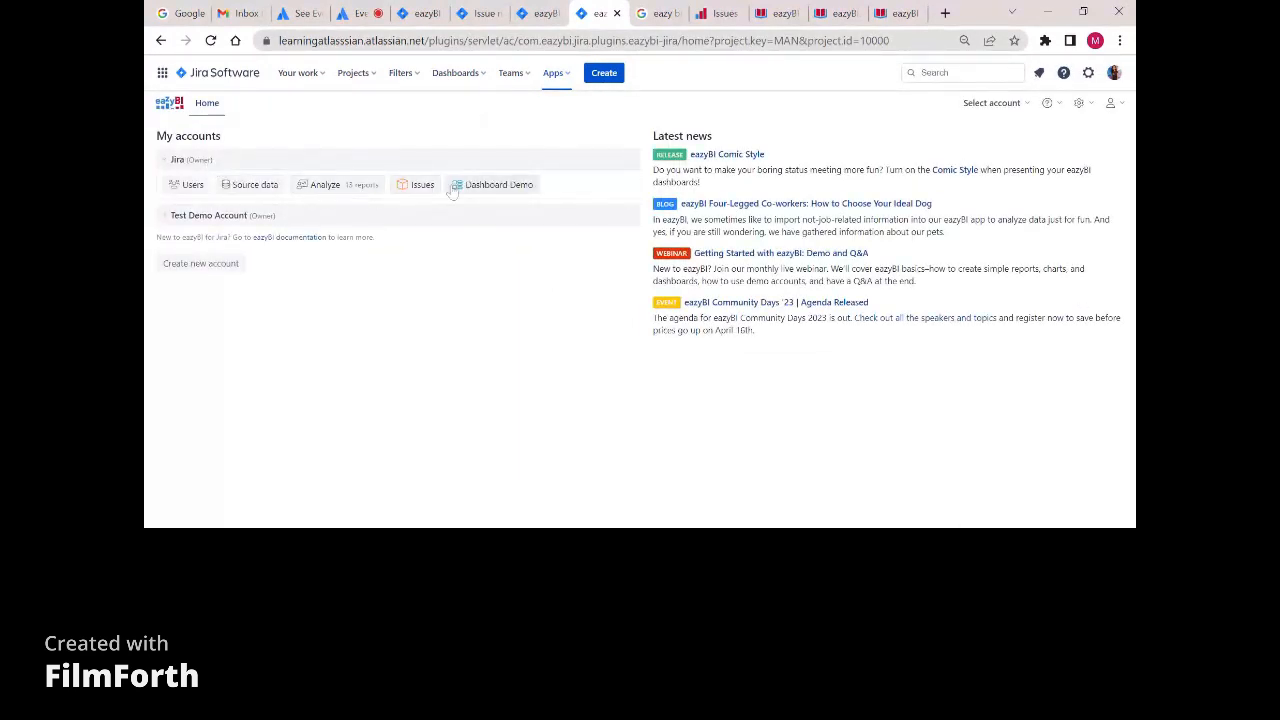
{"action": "left_click", "coordinate": [455, 189]}
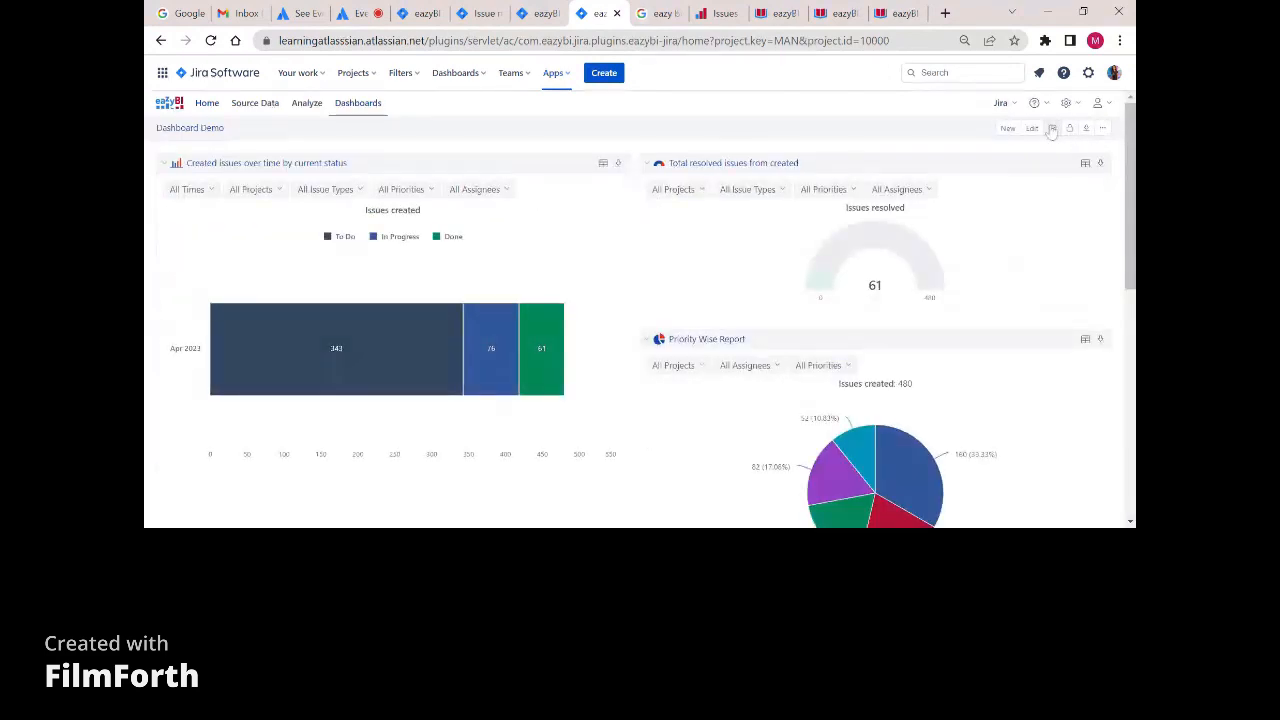
{"action": "left_click", "coordinate": [1103, 130]}
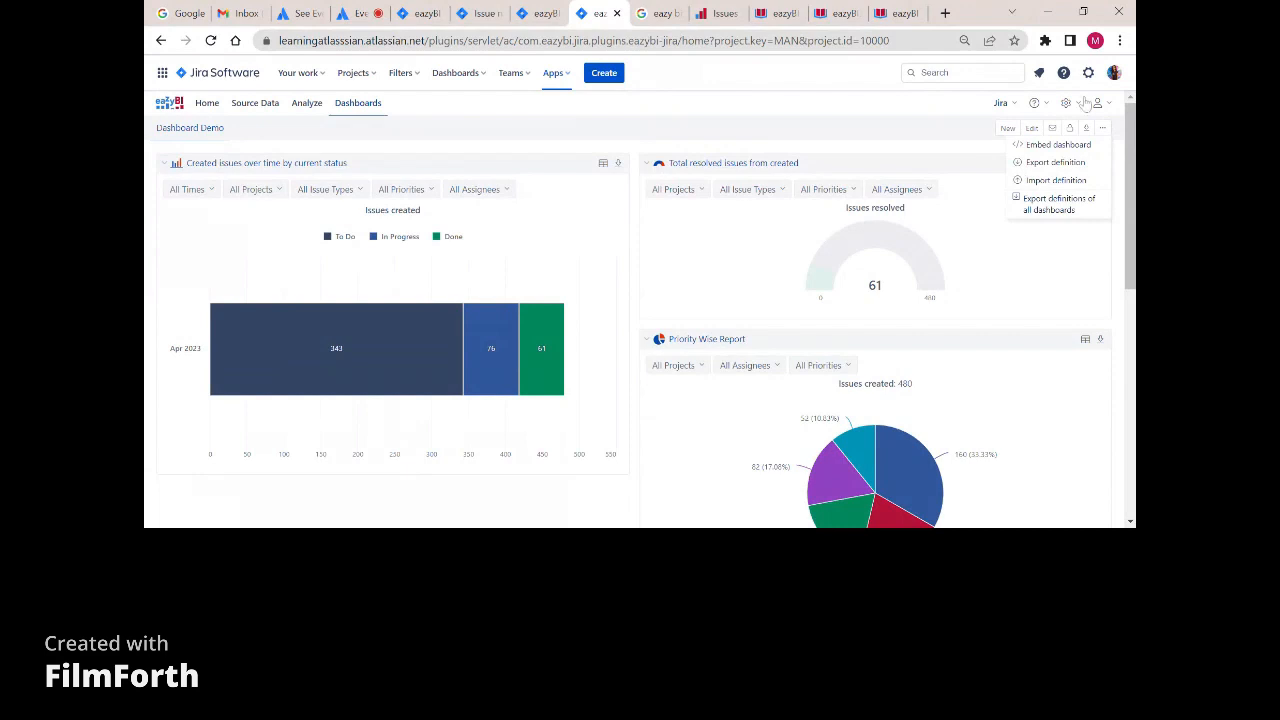
{"action": "left_click", "coordinate": [1054, 131]}
{"action": "left_click", "coordinate": [1055, 133]}
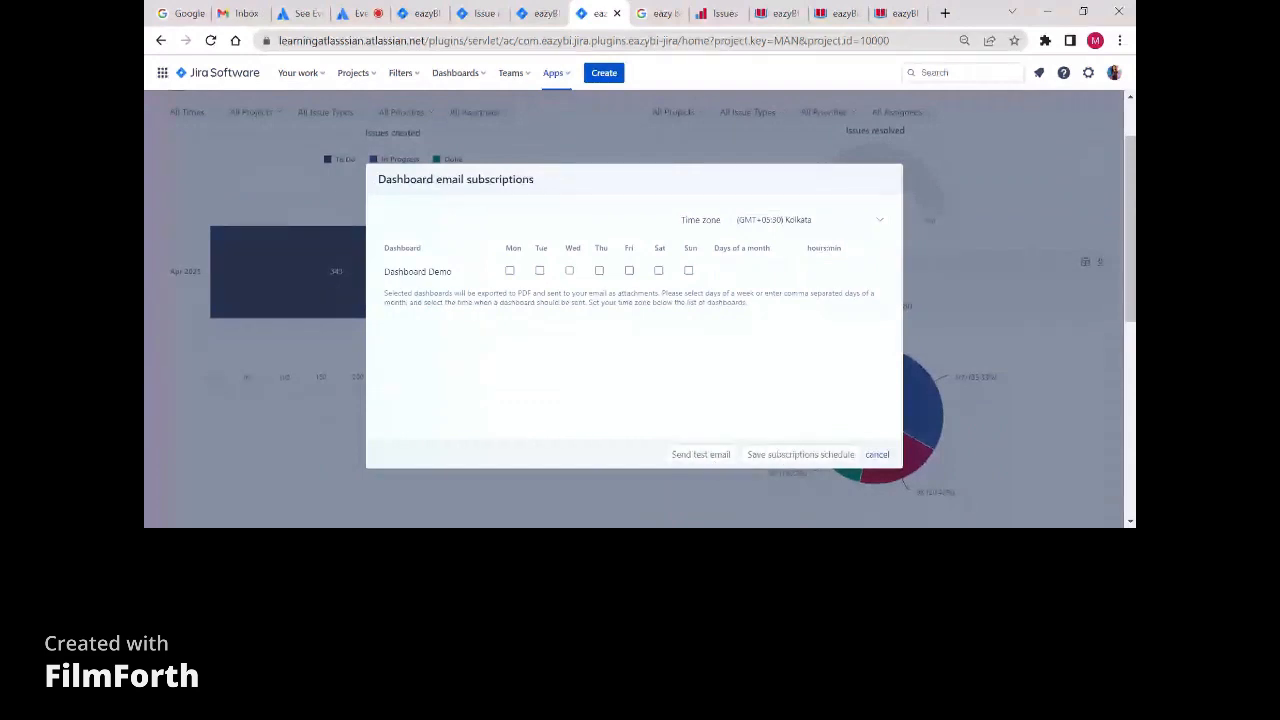
{"action": "scroll", "coordinate": [727, 326], "scroll_direction": "up", "scroll_amount": 1}
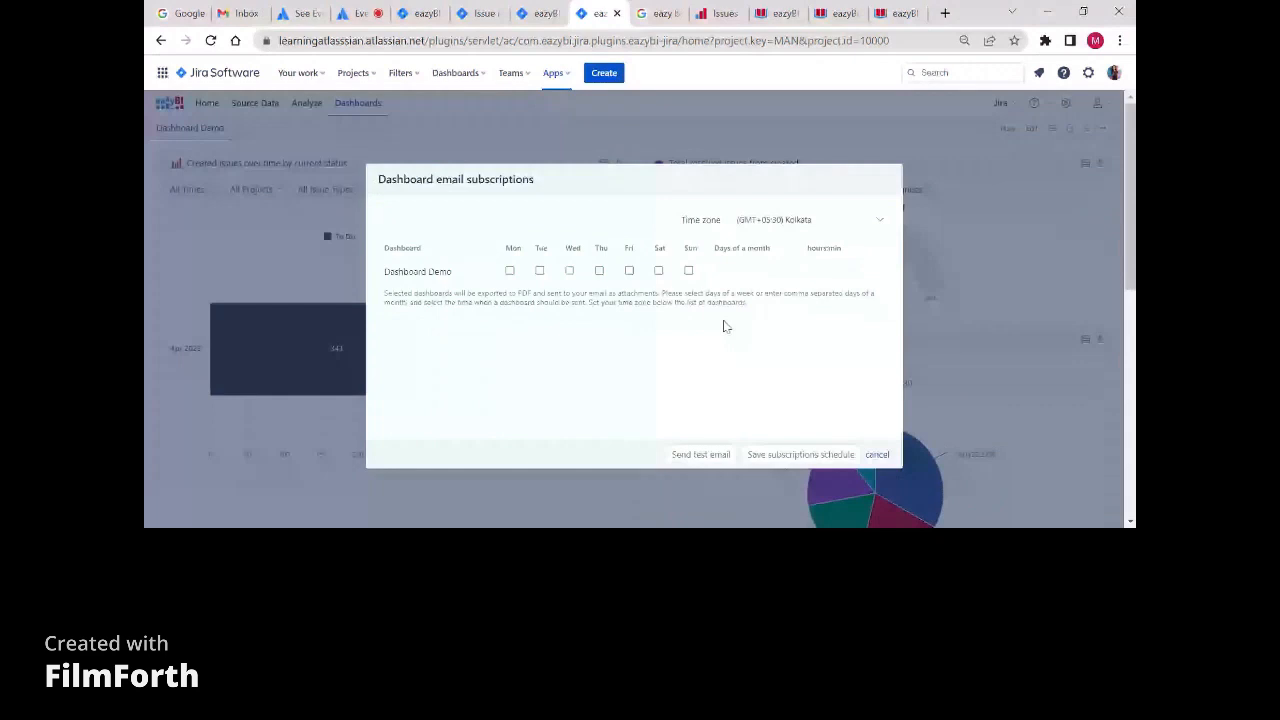
{"action": "left_click", "coordinate": [877, 455]}
{"action": "left_click", "coordinate": [1102, 128]}
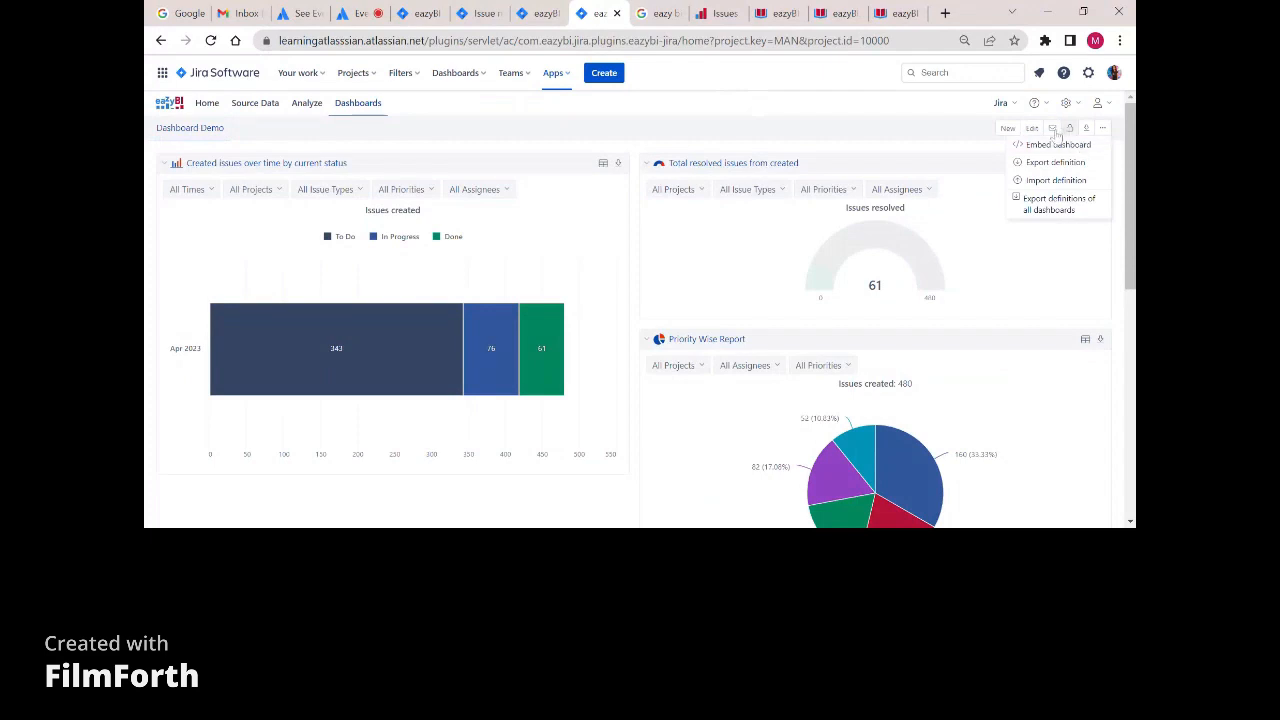
{"action": "left_click", "coordinate": [765, 112]}
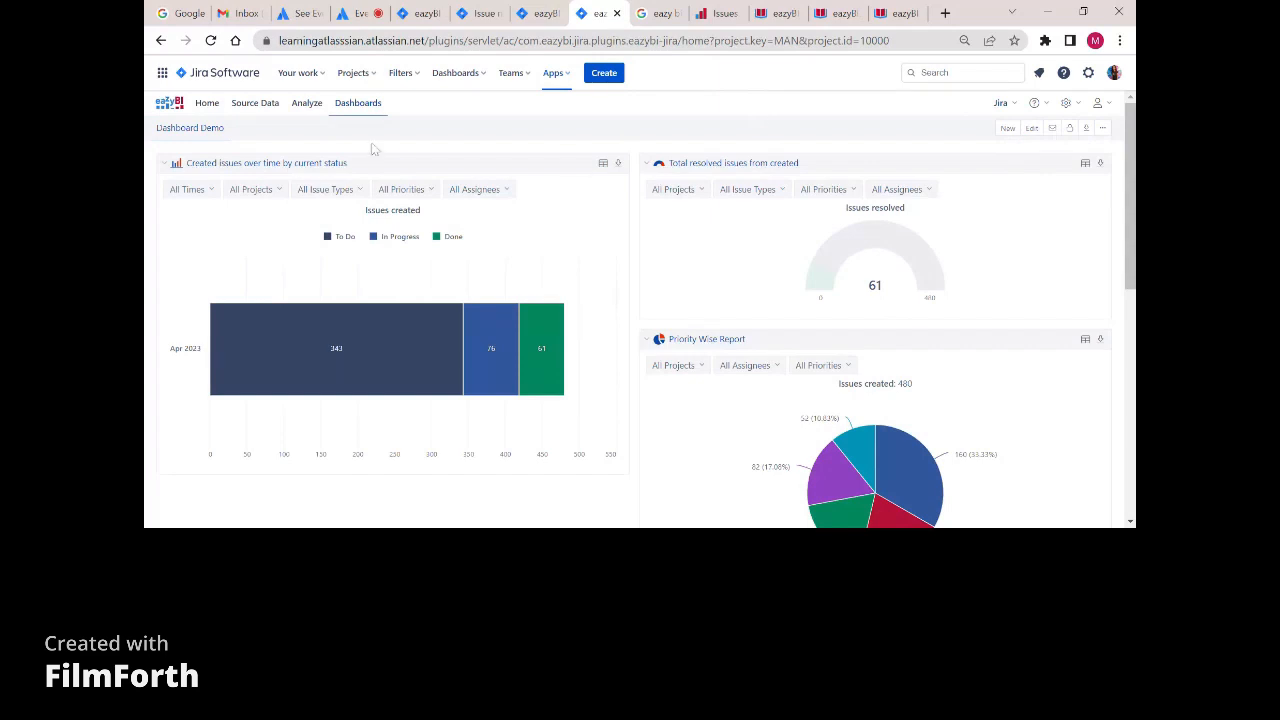